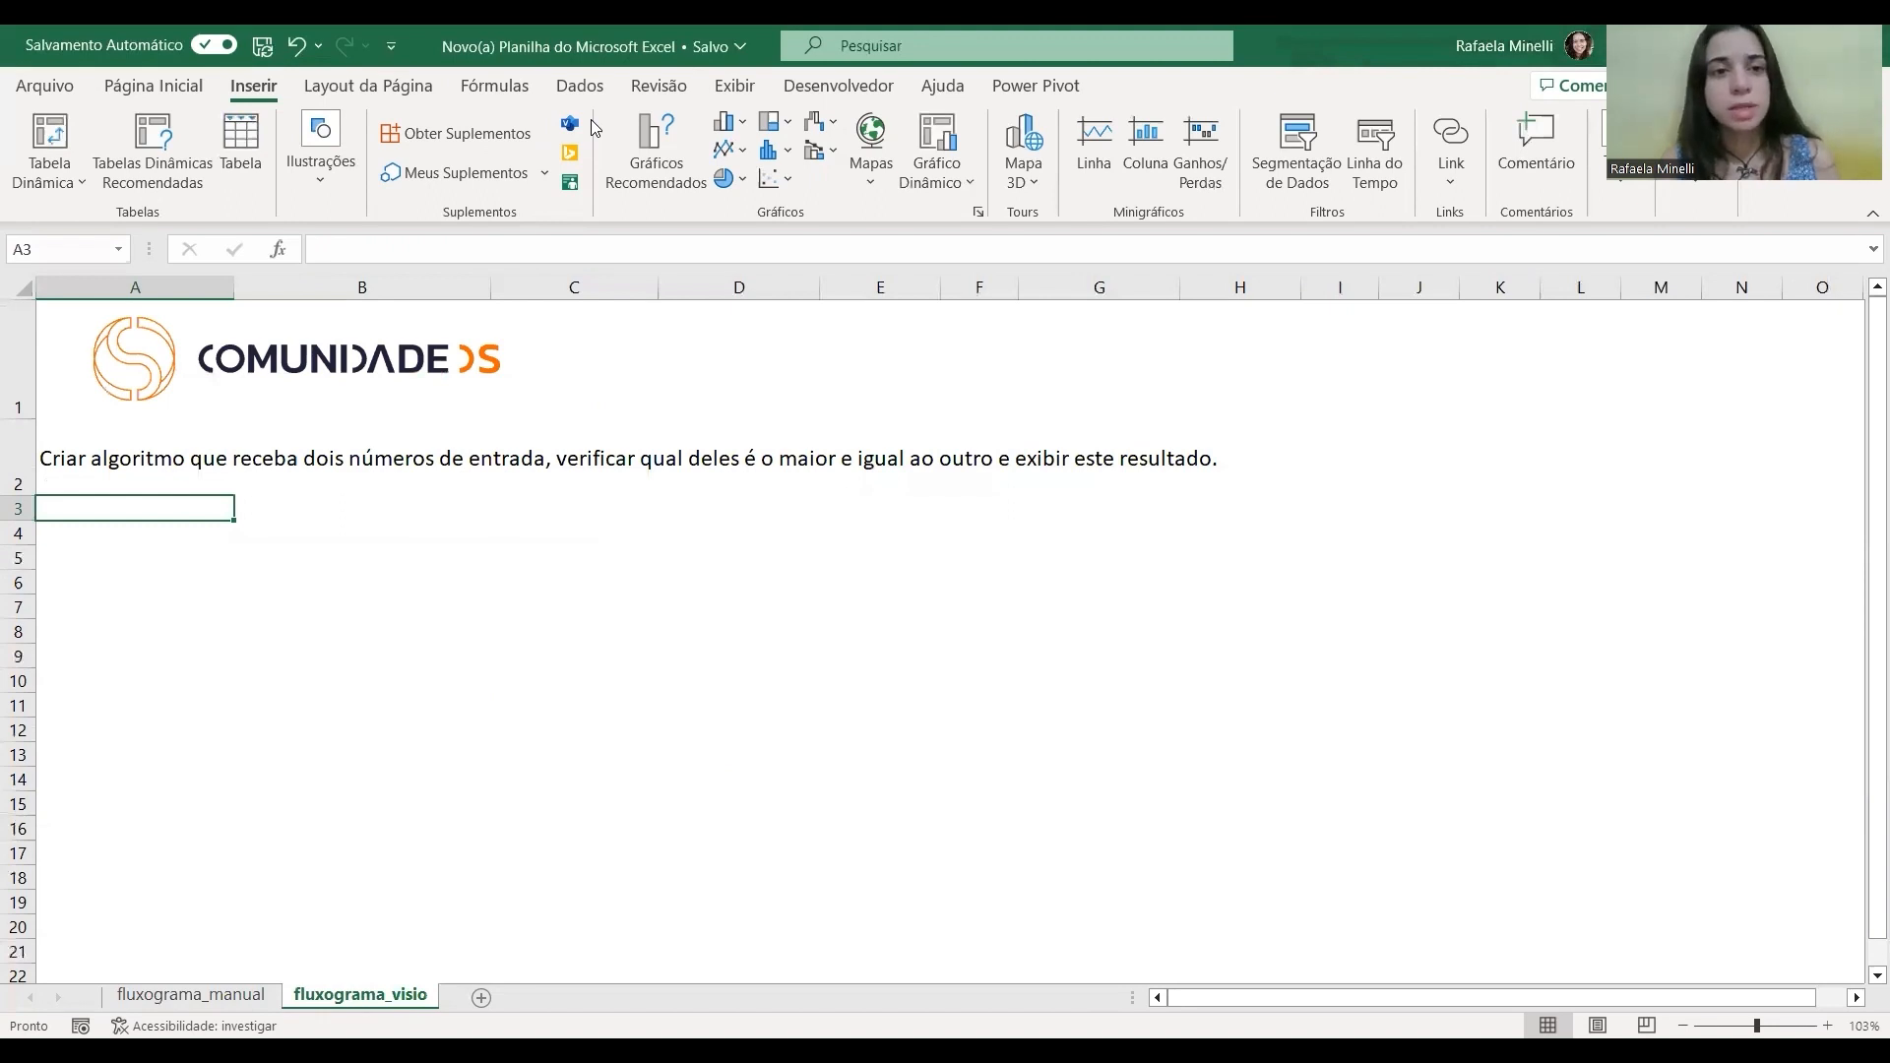
Look up the Microsoft Visio Data Visualizer in the Office add-in store without adding it, and close the store.
left_click(516, 139)
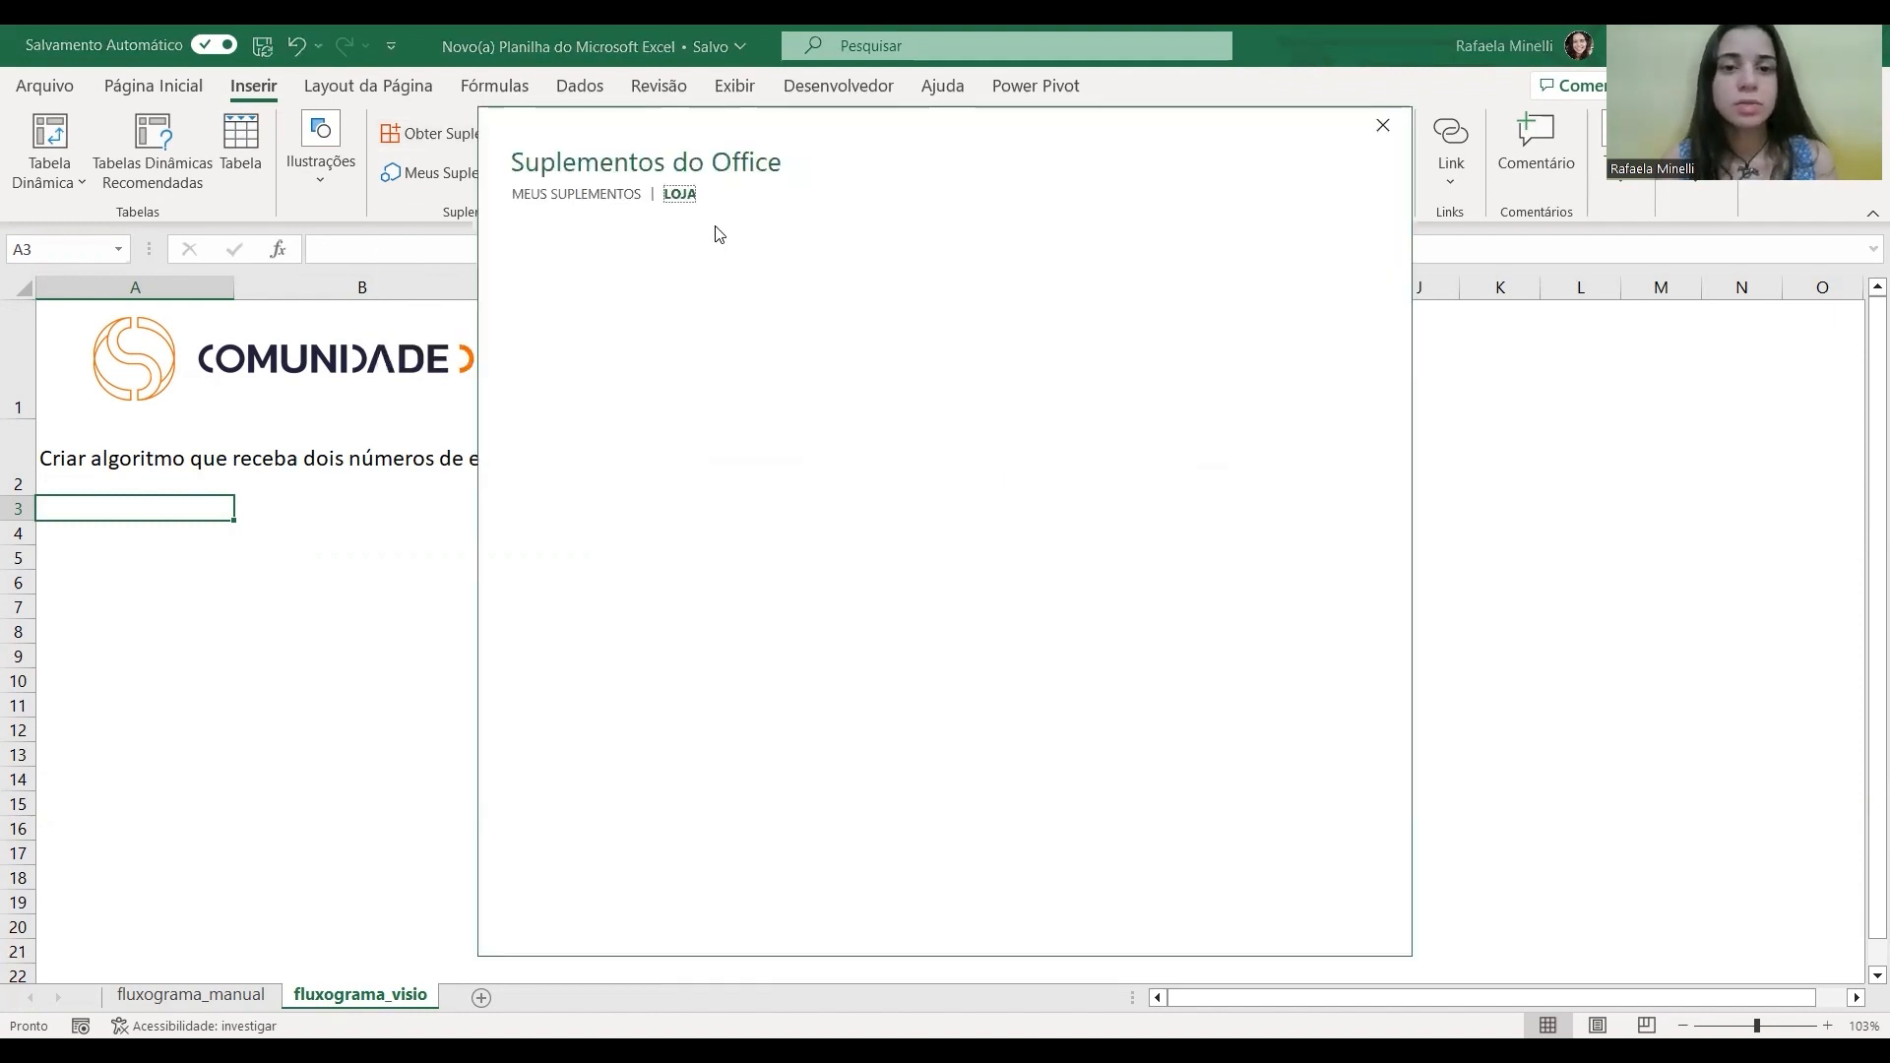
left_click(642, 319)
scroll(916, 647, "down", 3)
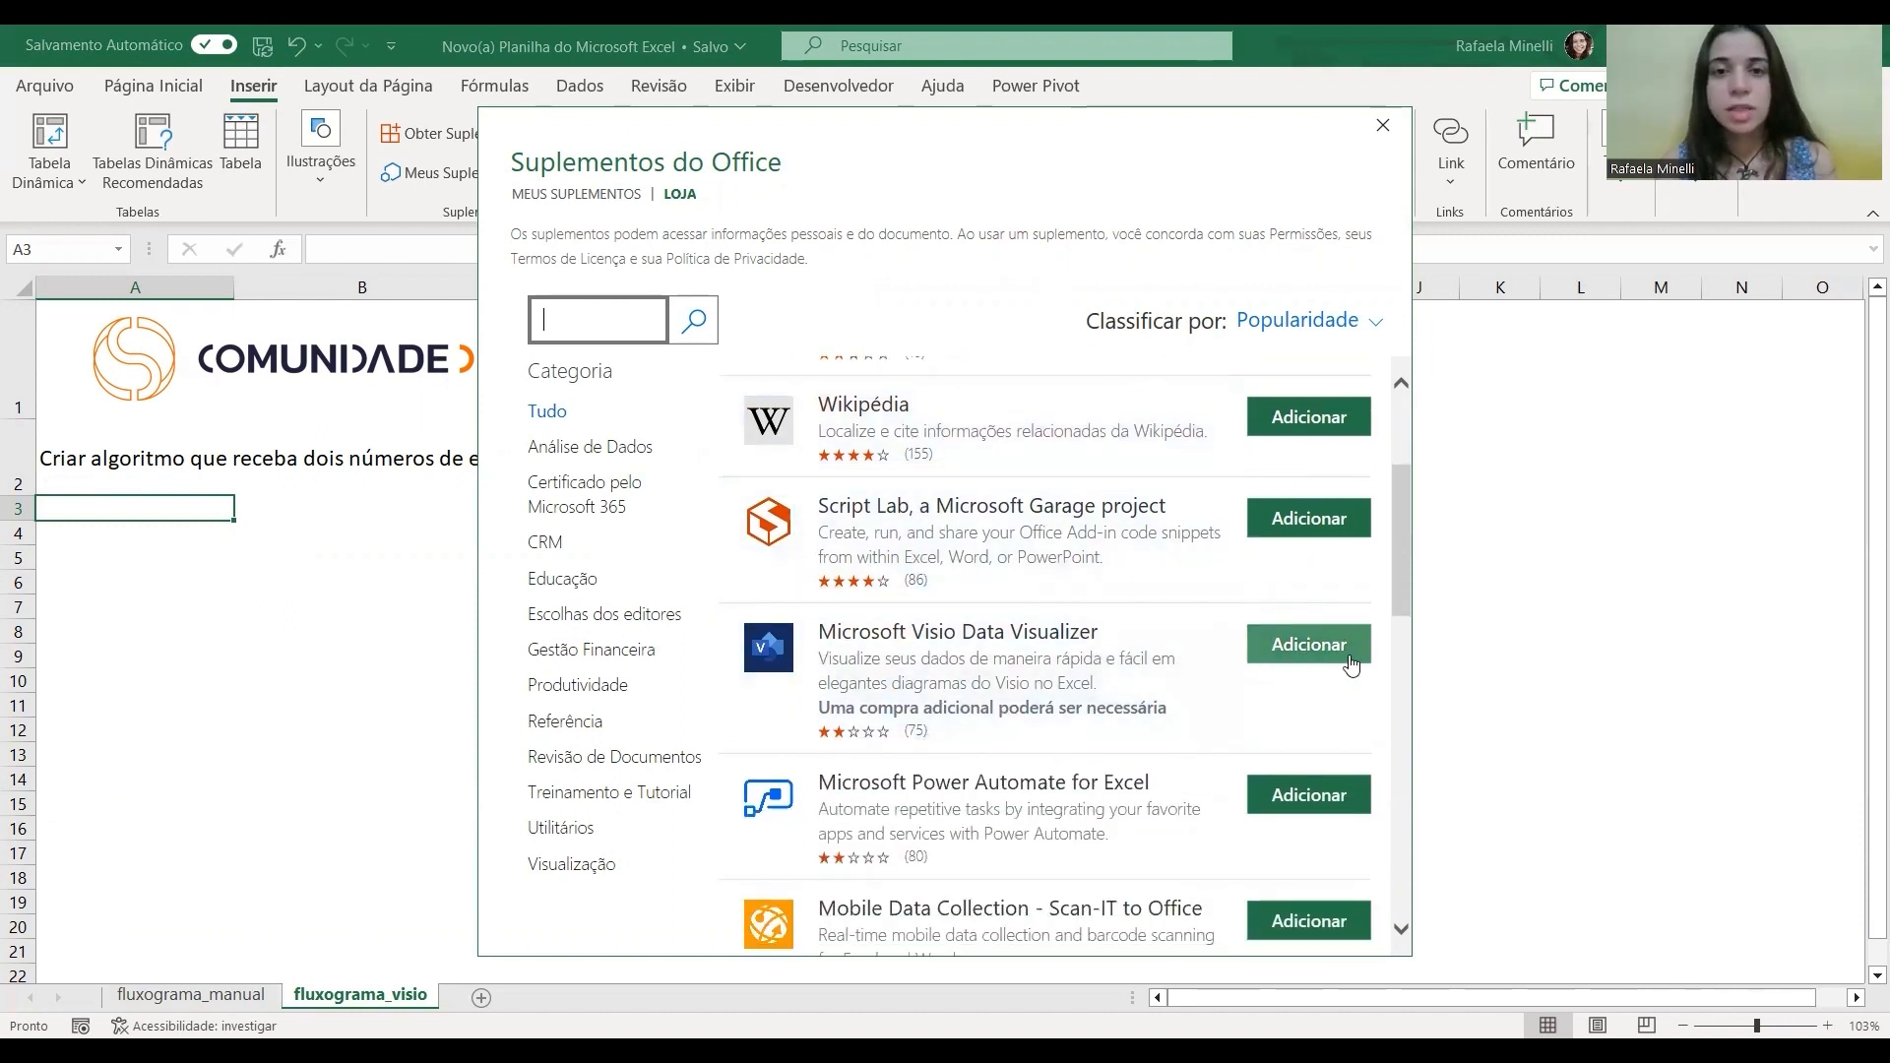
left_click(1380, 136)
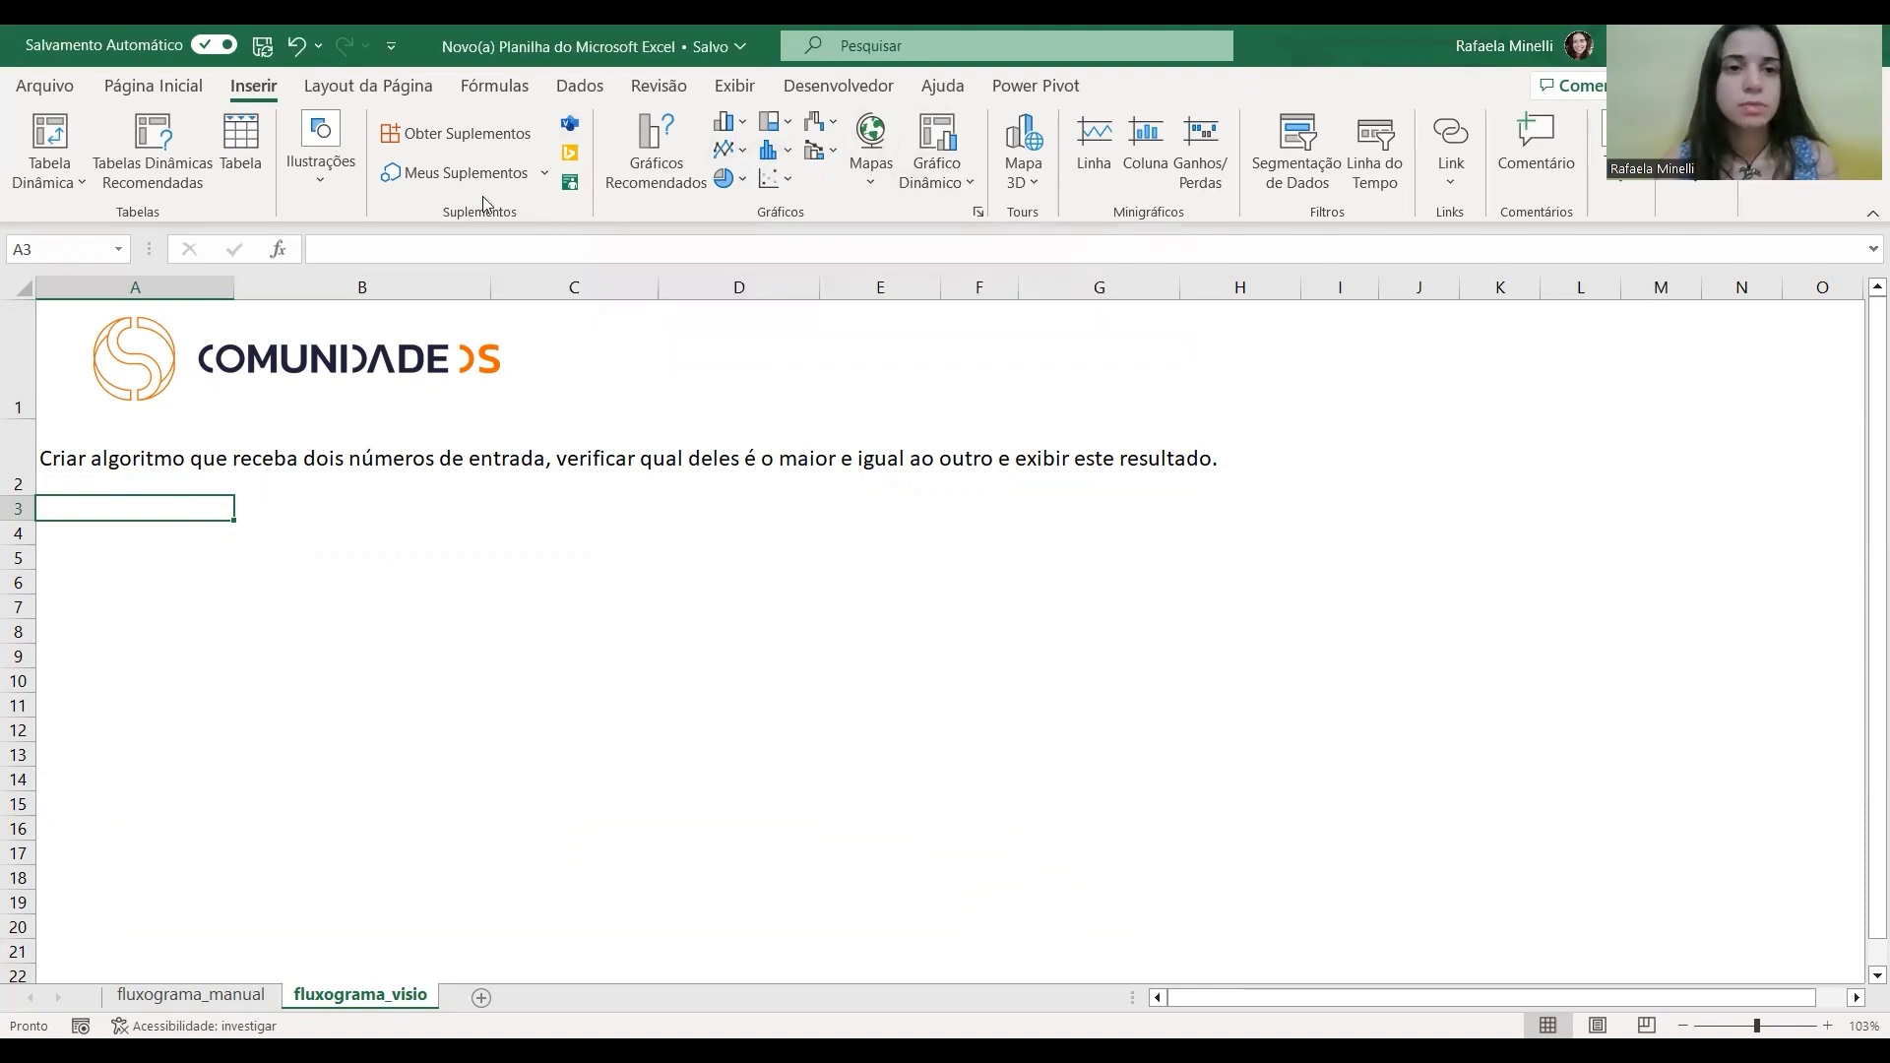
Insert the Visio Data Visualizer without signing in and create a Fluxograma Básico diagram with the Início Rápido layout at cell A3.
left_click(573, 122)
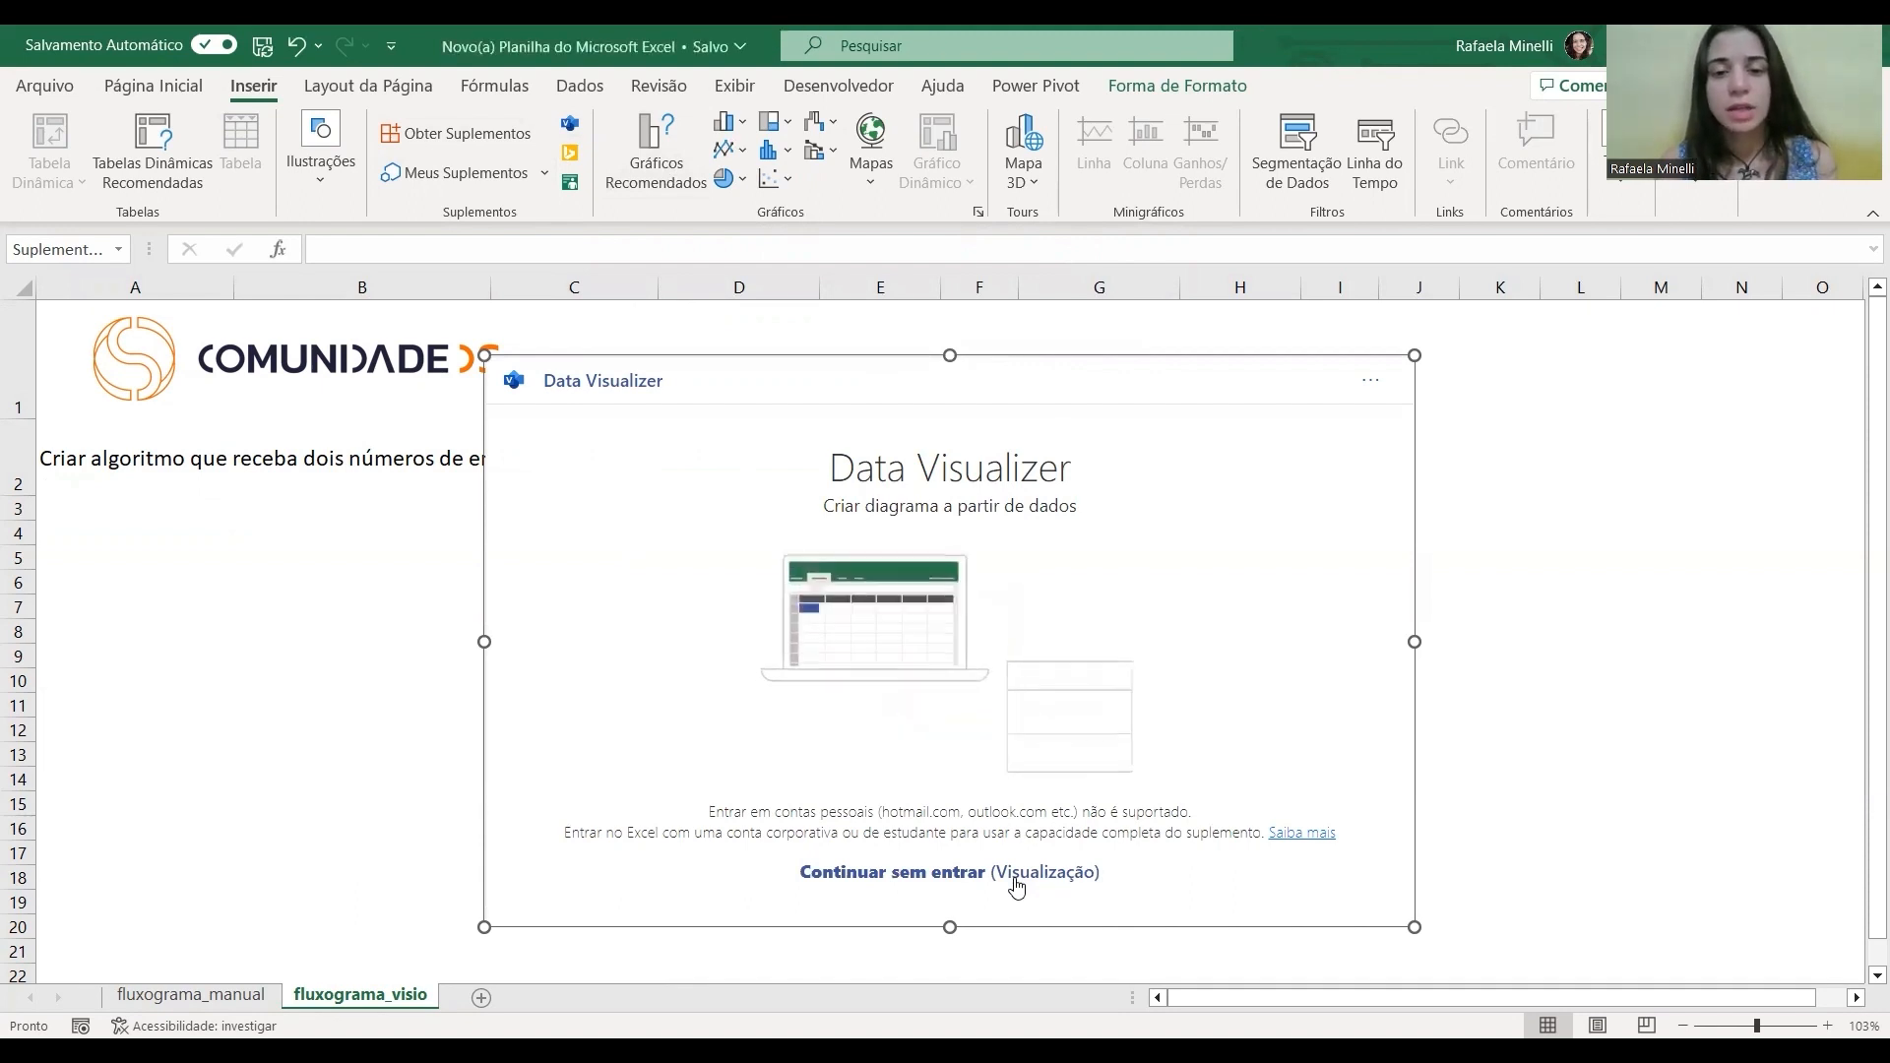
left_click(1015, 879)
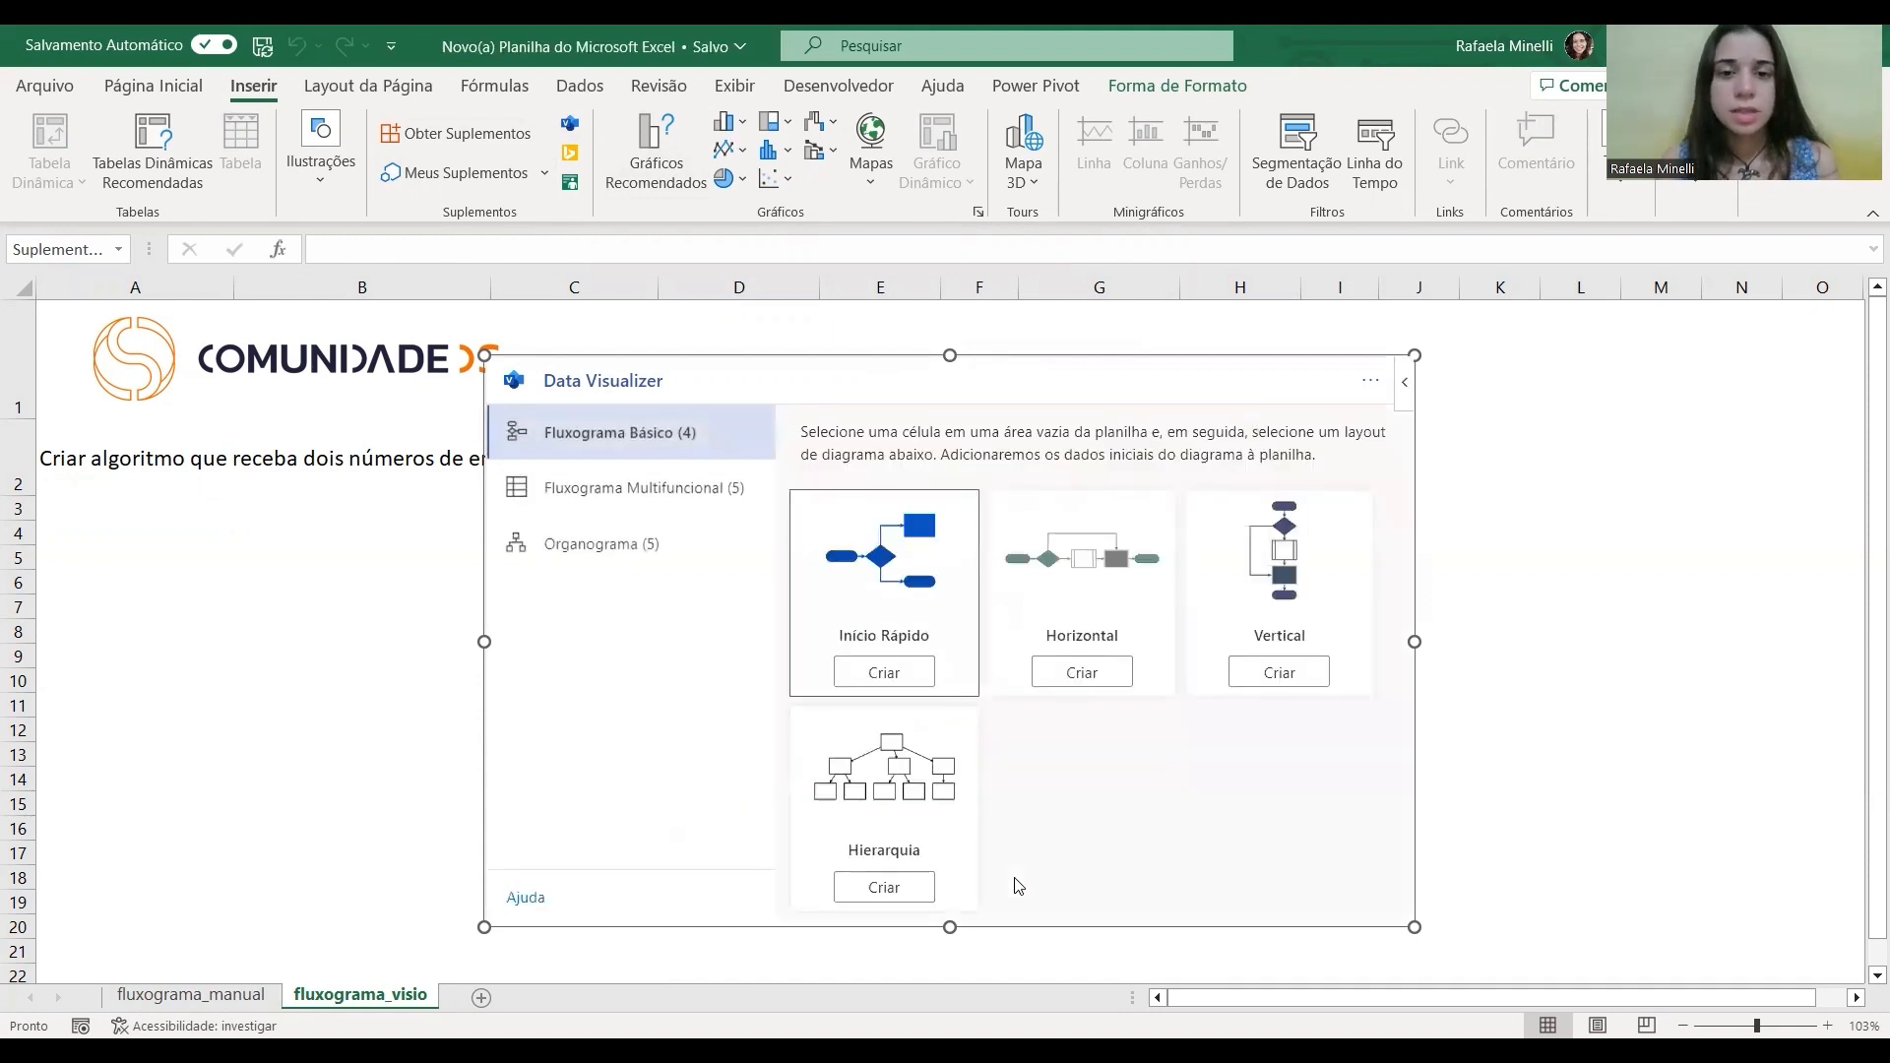
left_click(733, 482)
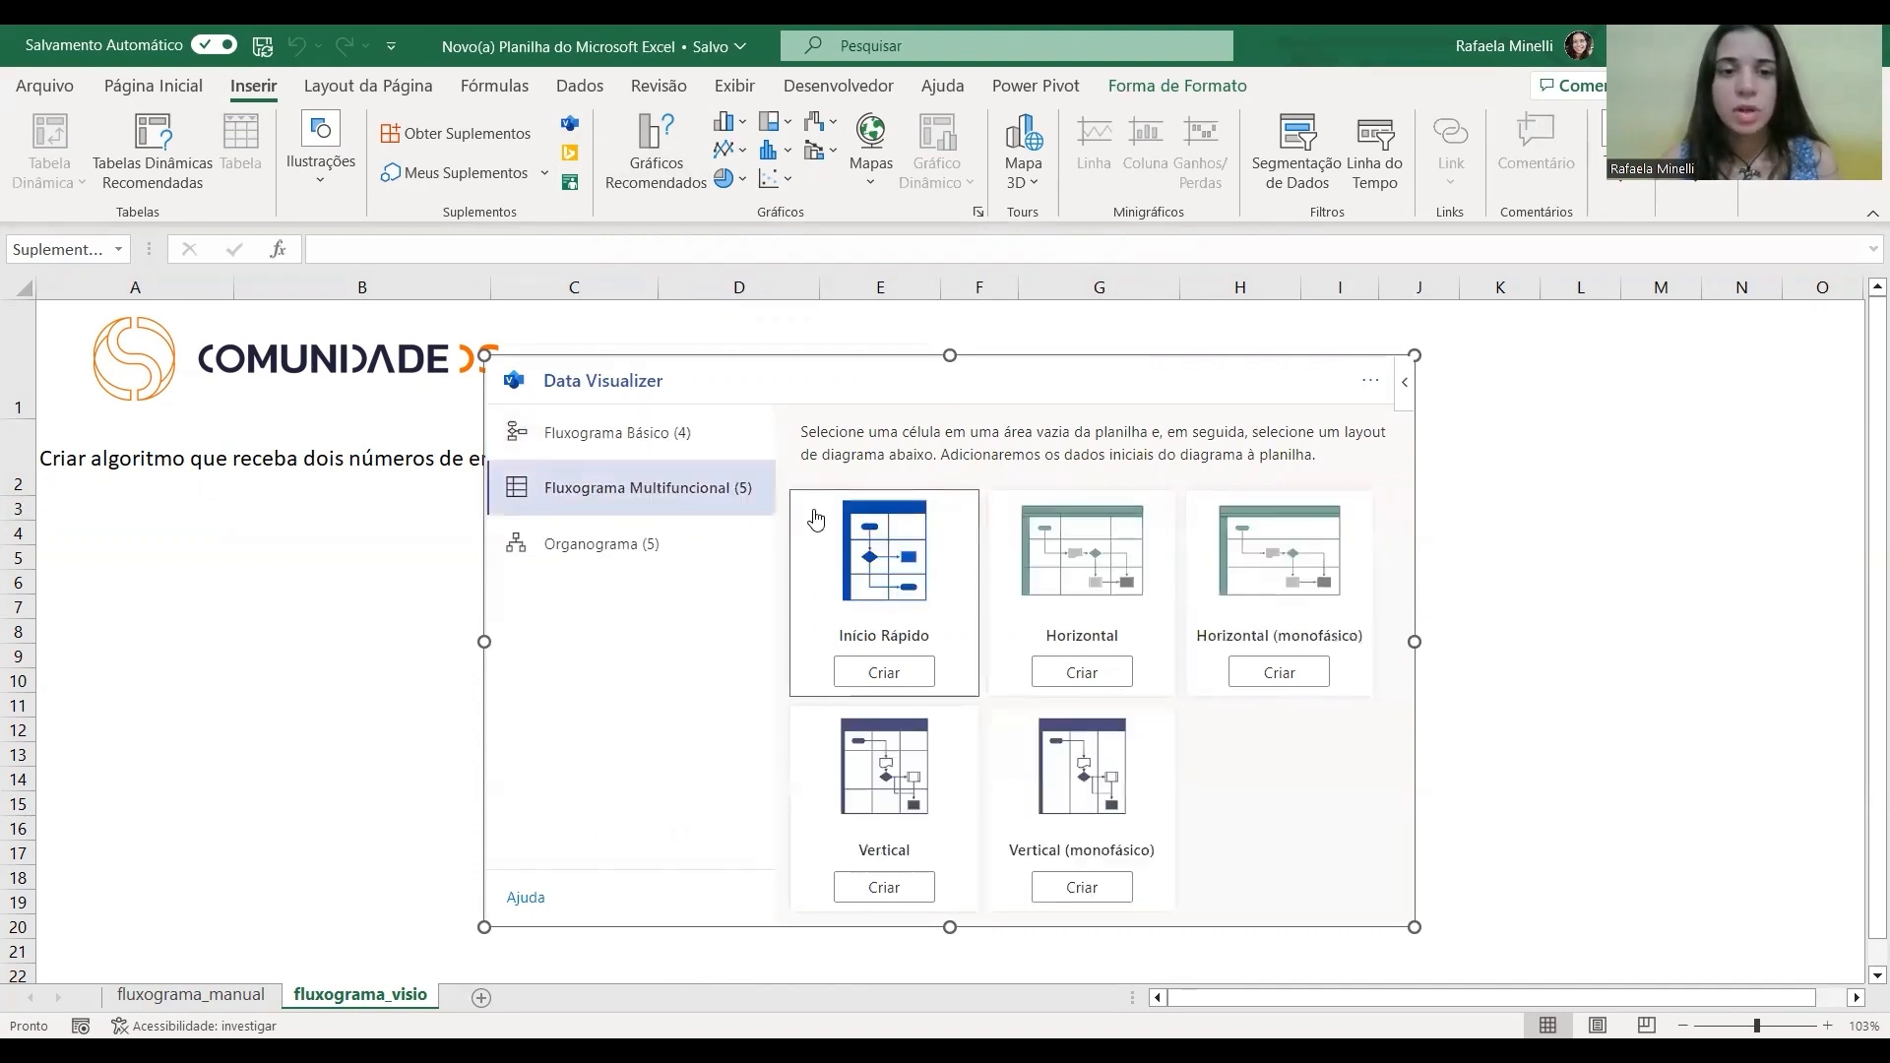
left_click(700, 544)
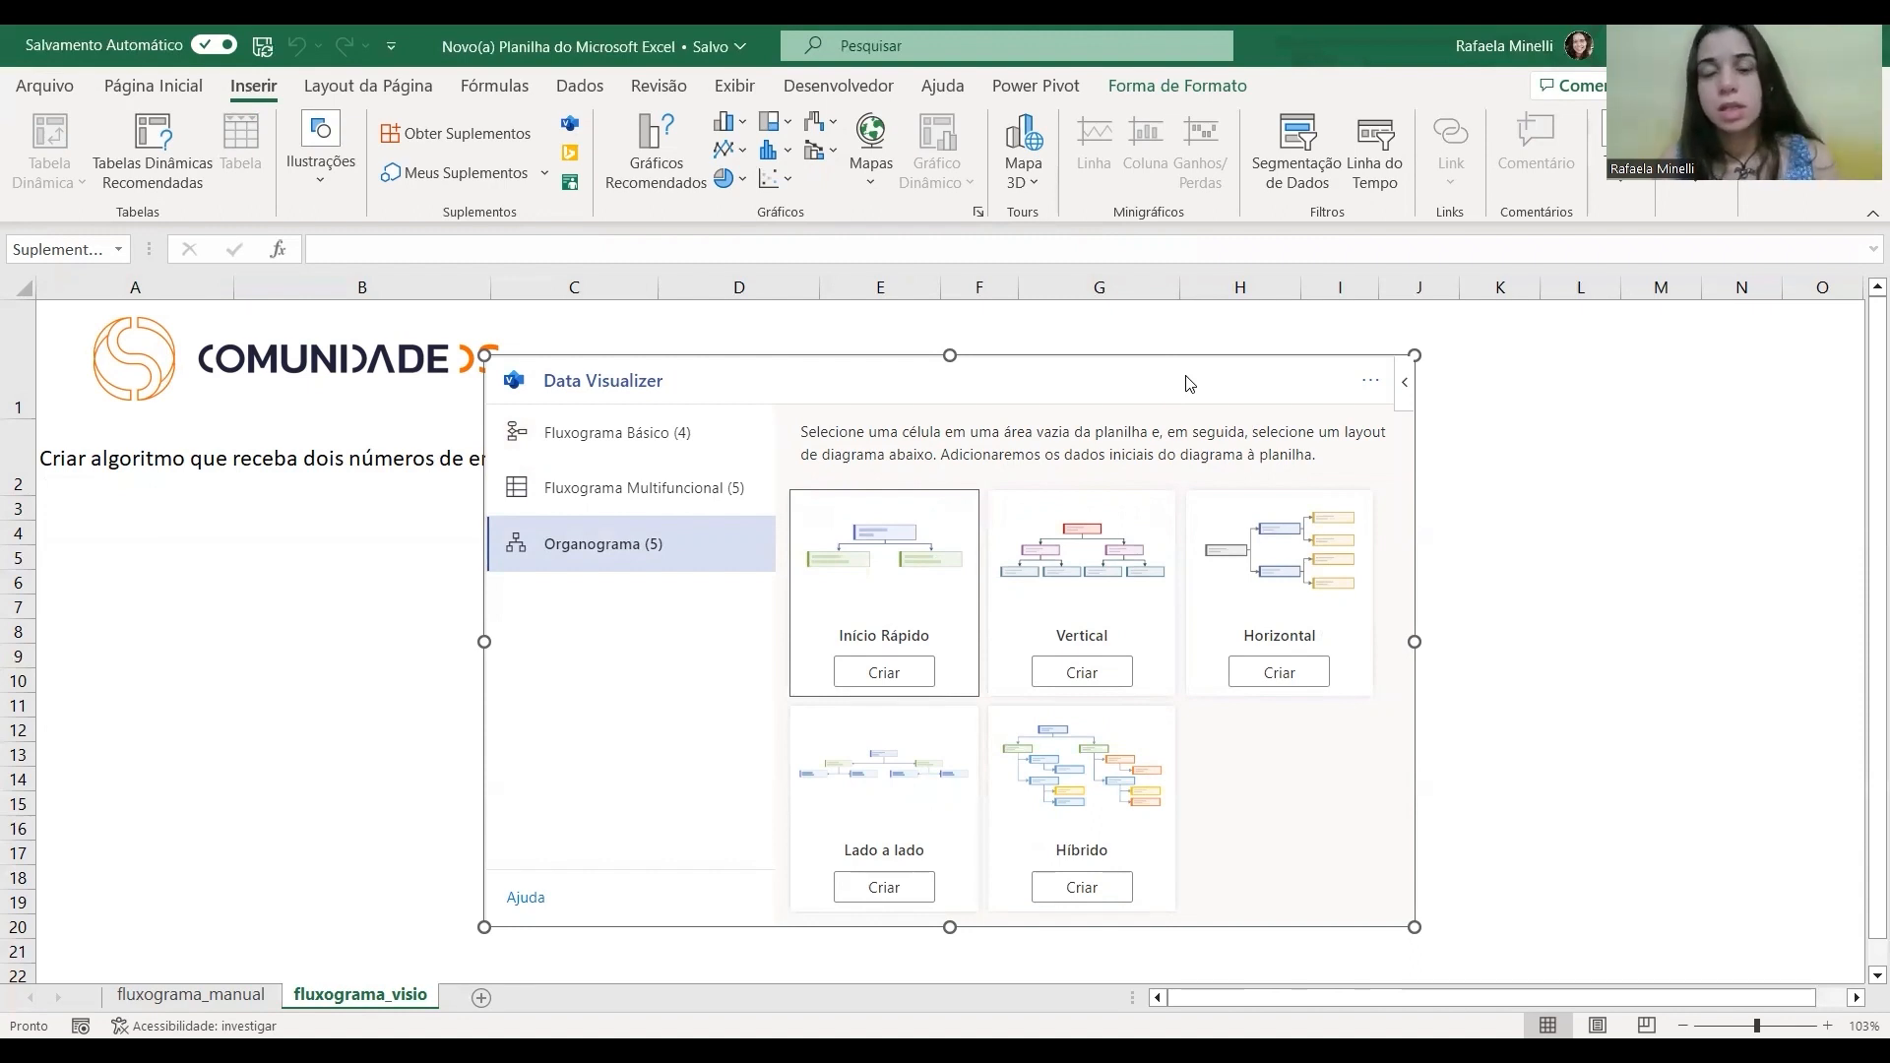
left_click(681, 430)
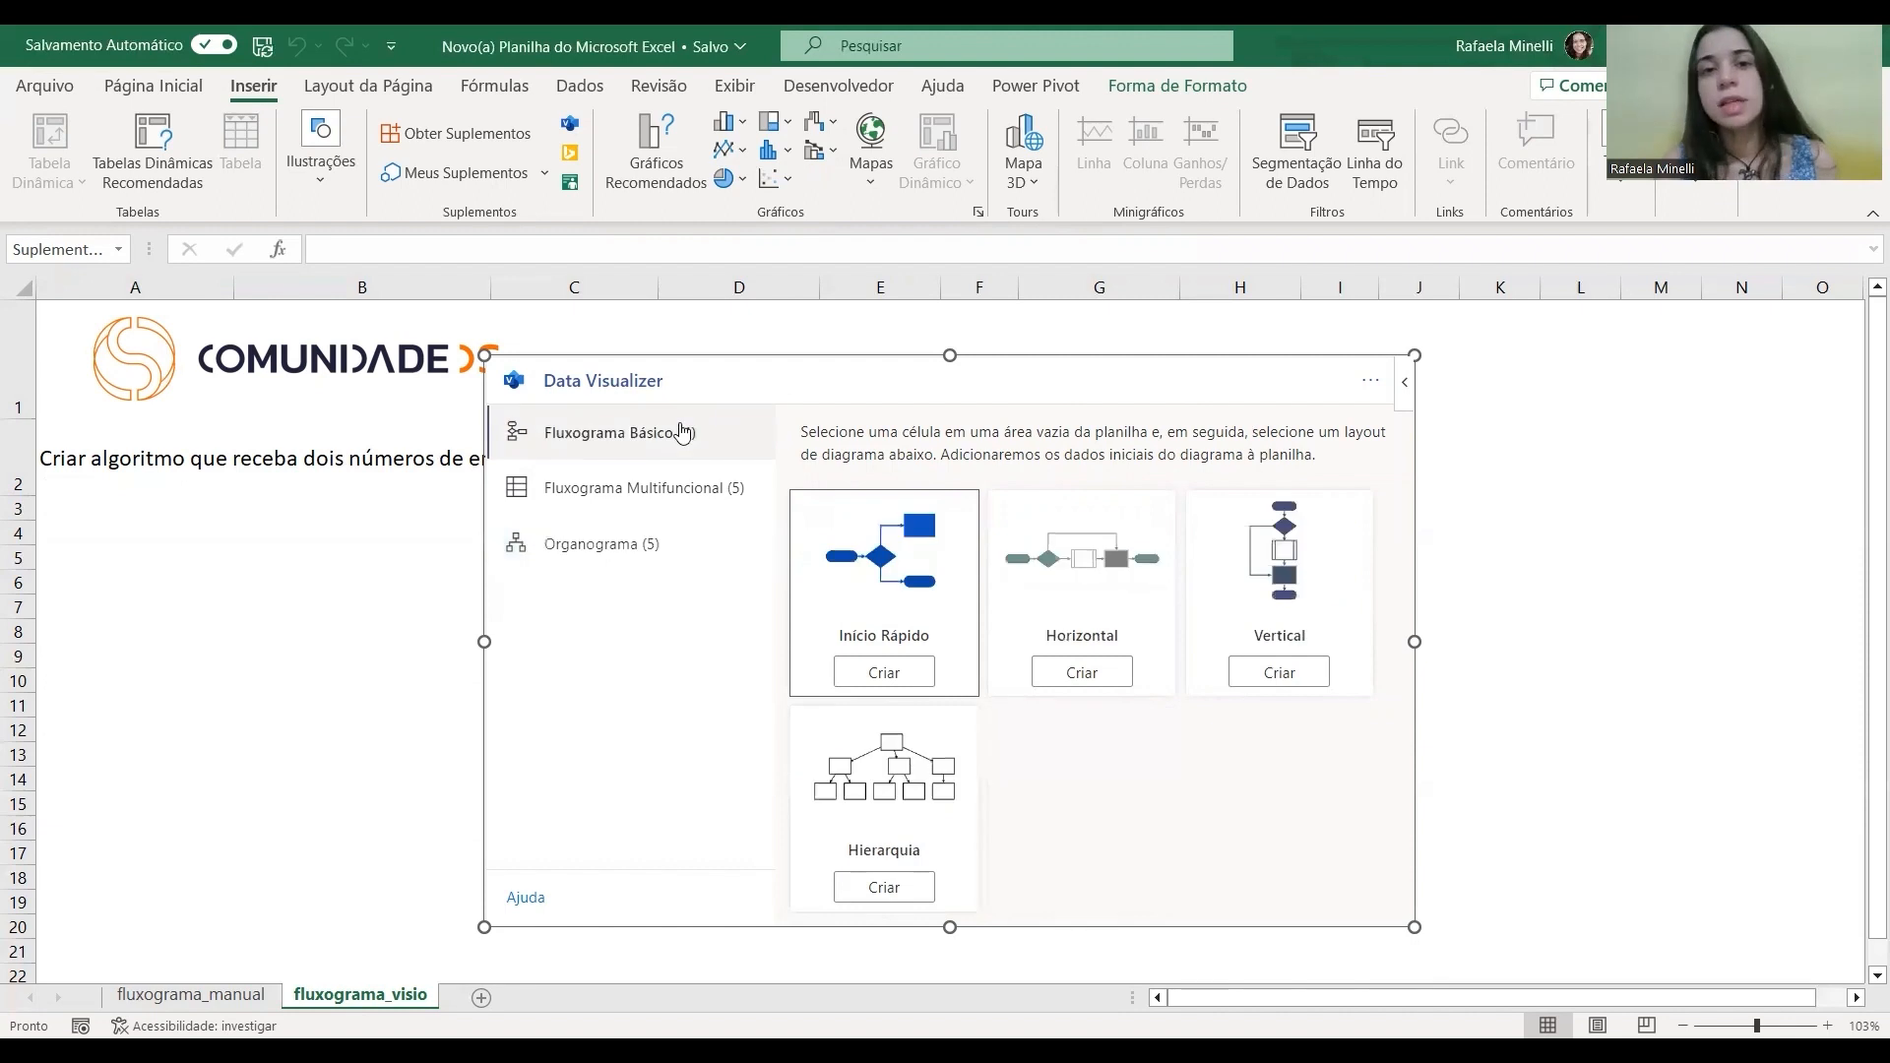
left_click(906, 675)
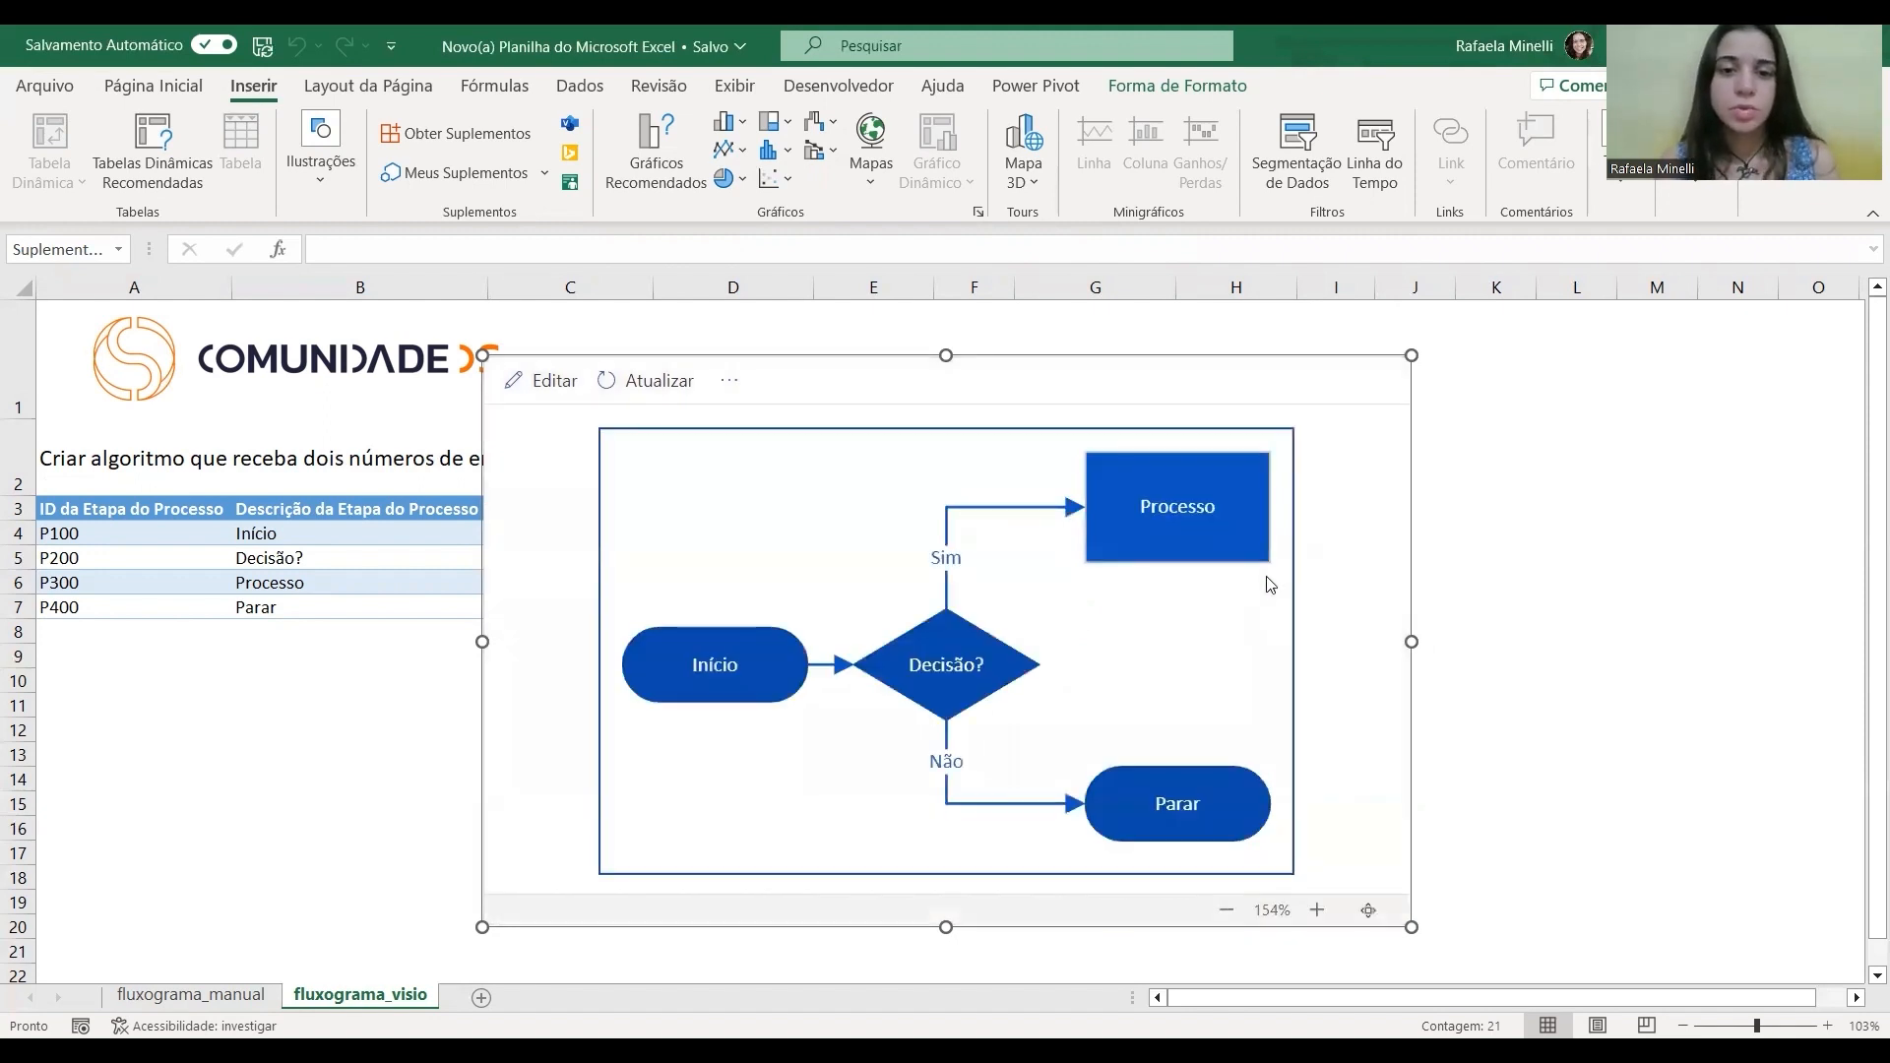
Move the flowchart diagram directly below its data table so that all table columns are uncovered.
left_click_drag(1327, 357, 1027, 388)
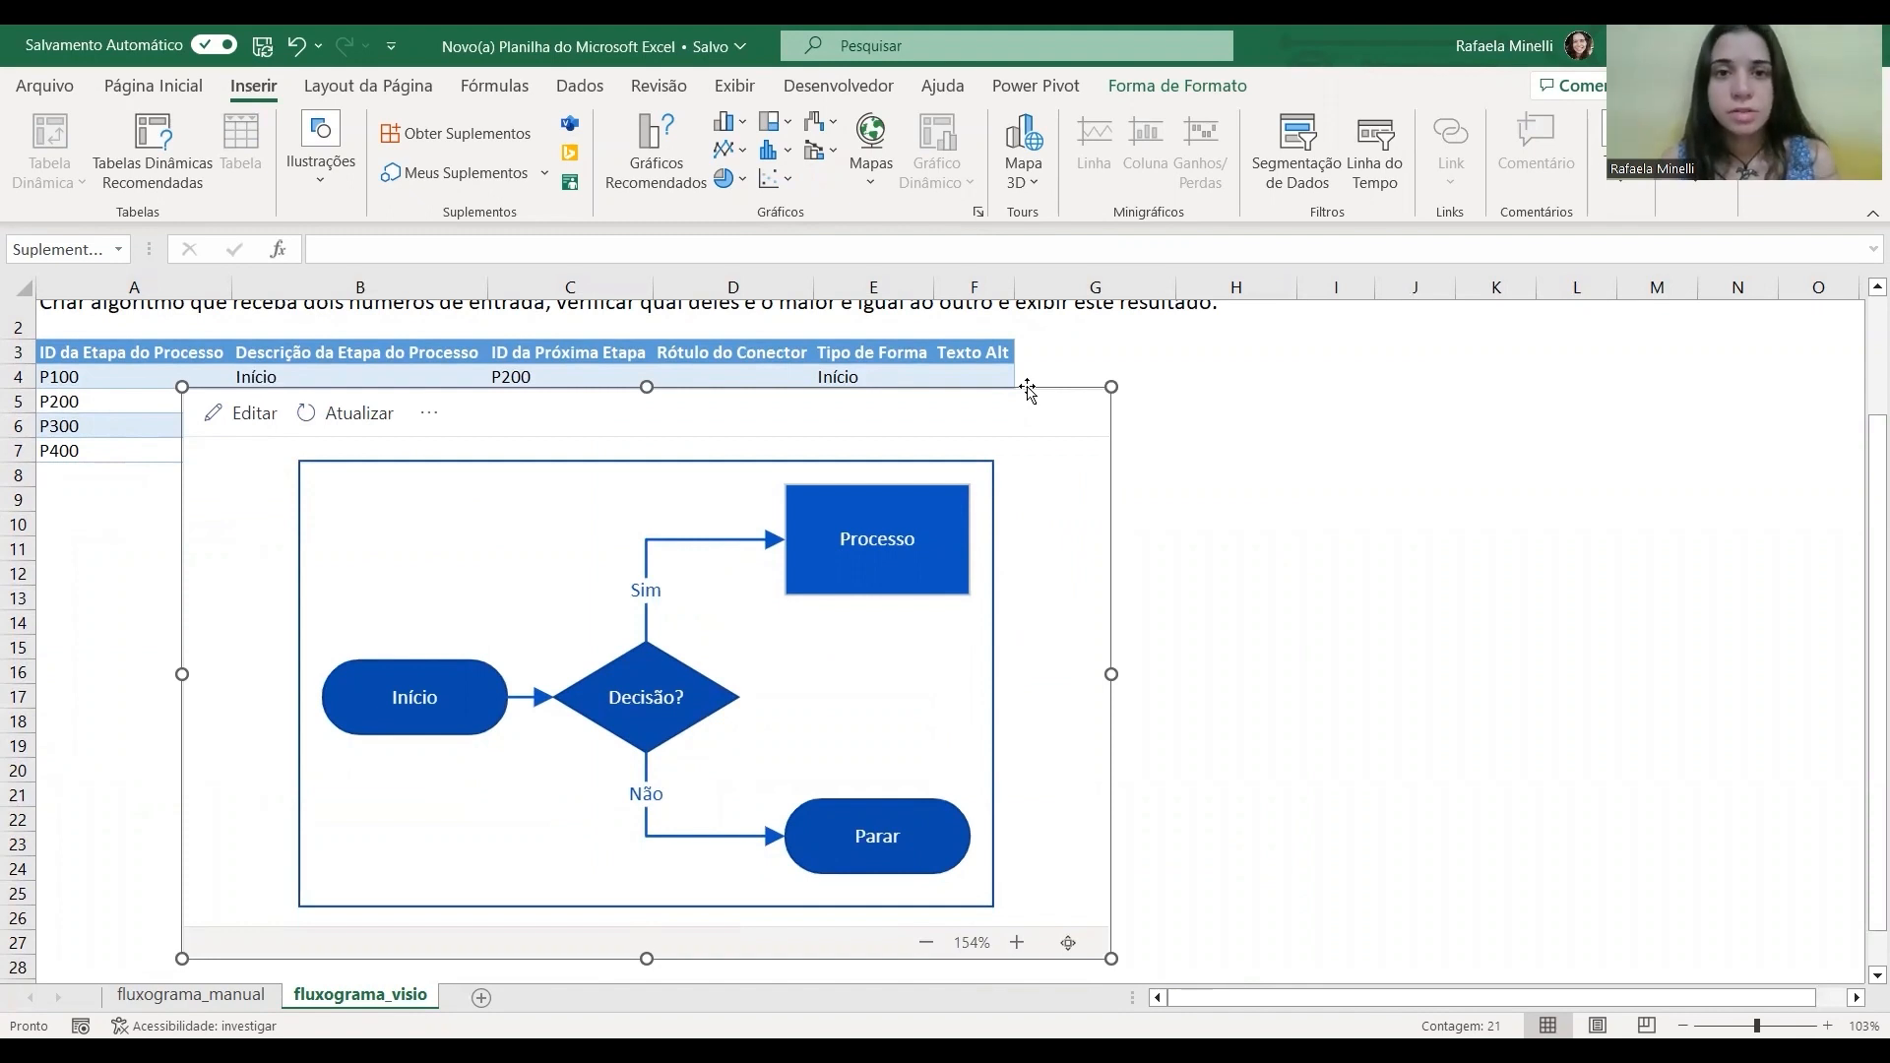
left_click_drag(1026, 389, 911, 472)
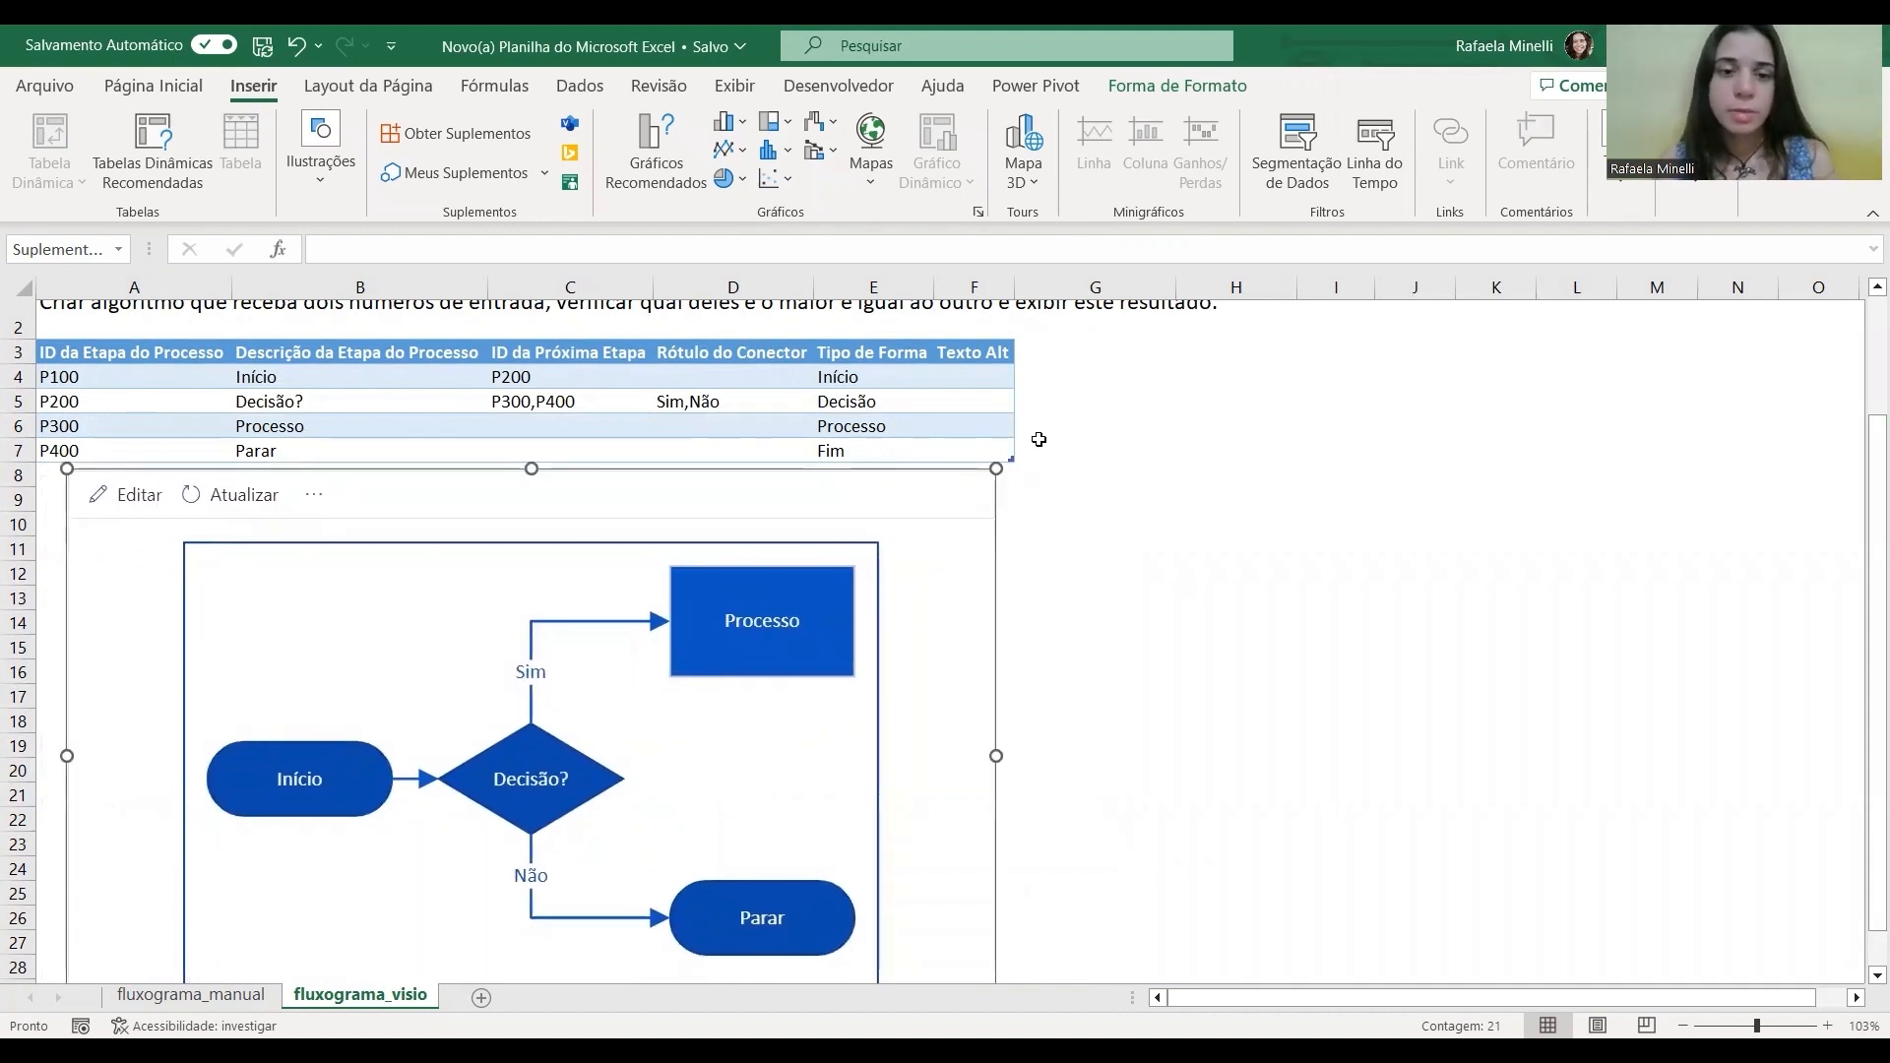
scroll(900, 697, "down", 1)
scroll(900, 697, "up", 1)
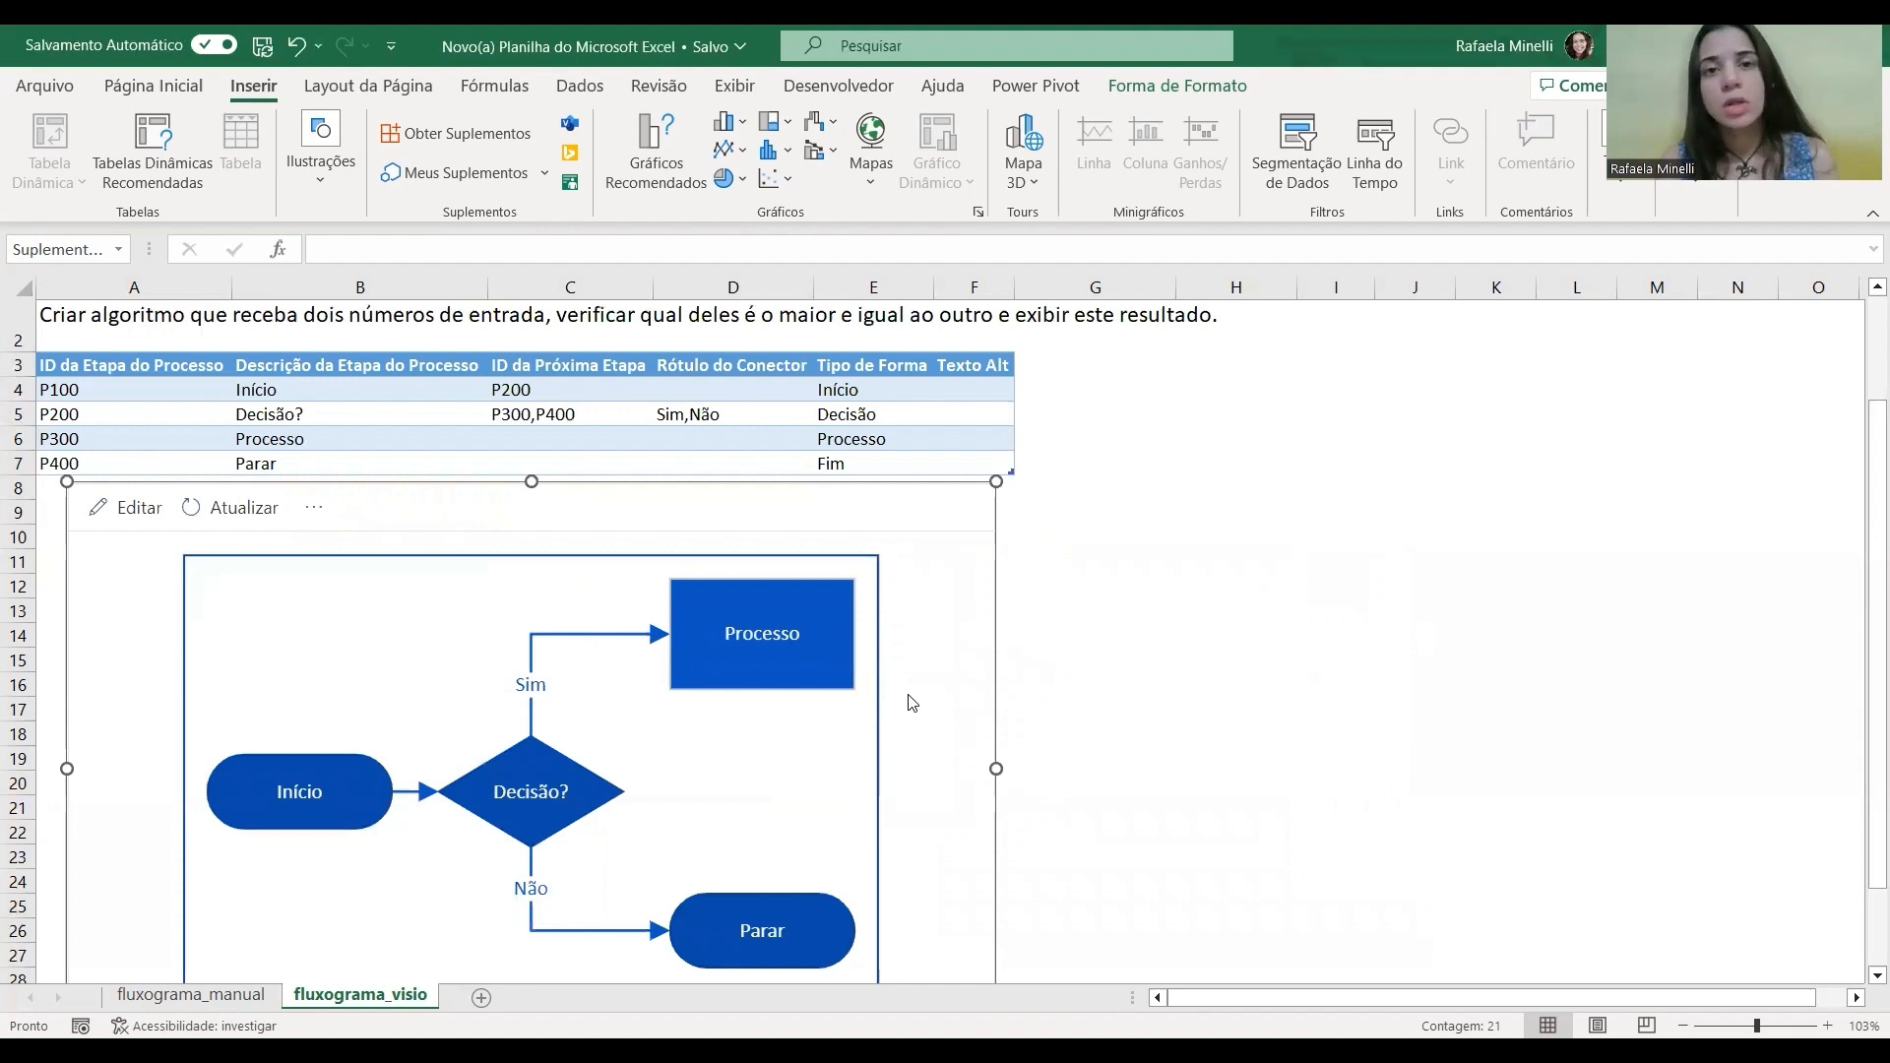
scroll(913, 702, "down", 1)
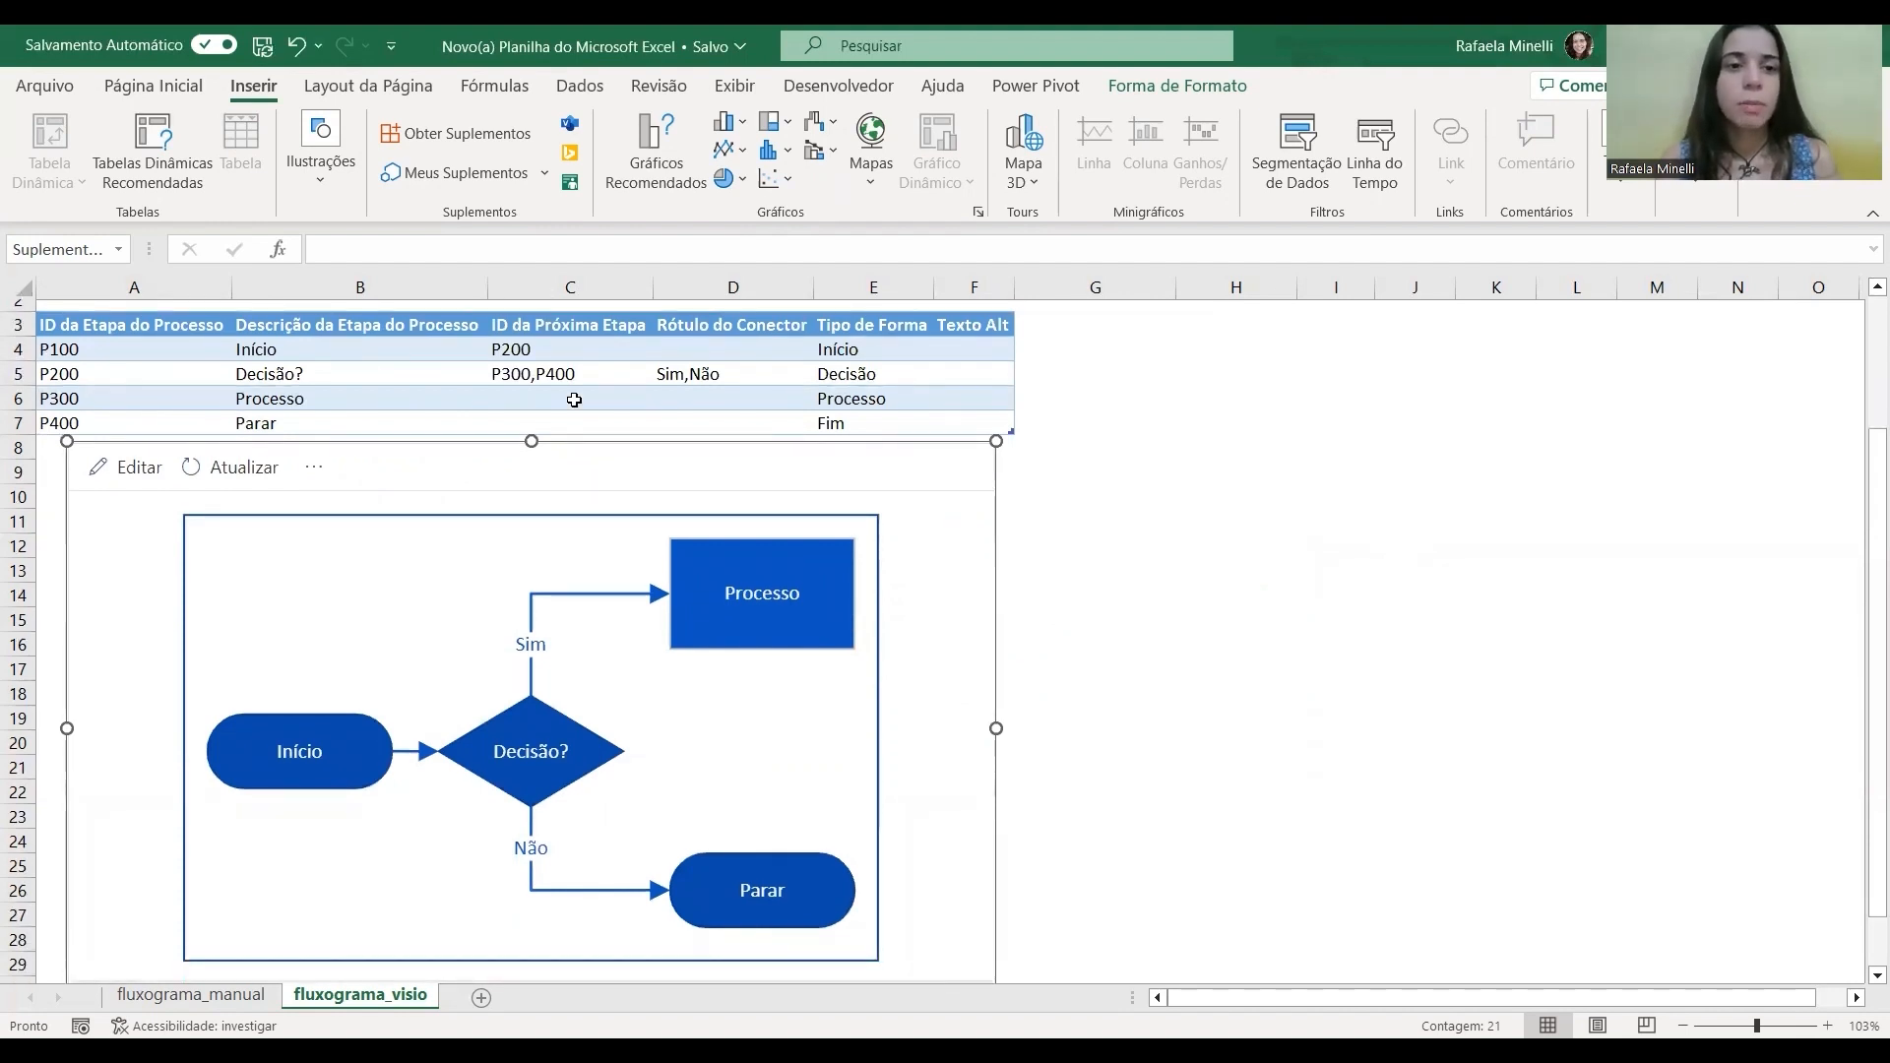
Examine the step IDs and step descriptions in the data table and compare them with the flowchart's shapes.
left_click(196, 364)
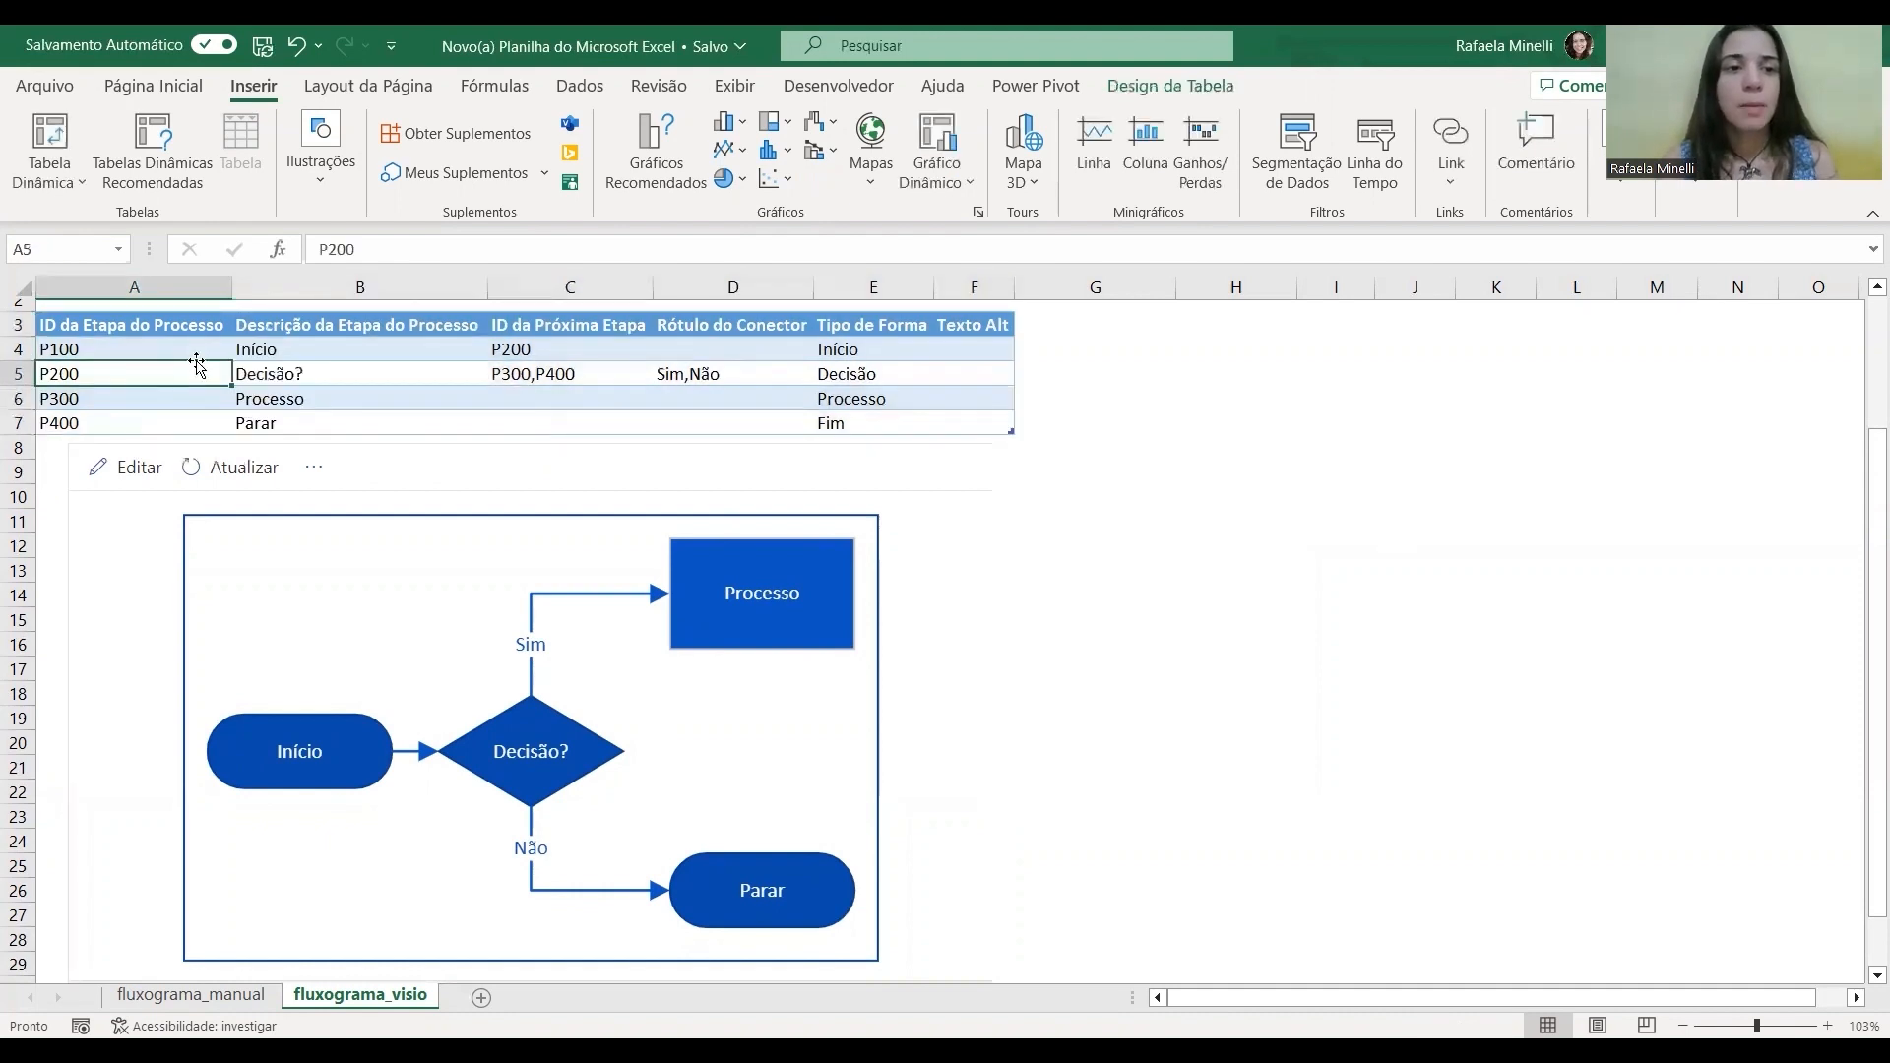
left_click(169, 344)
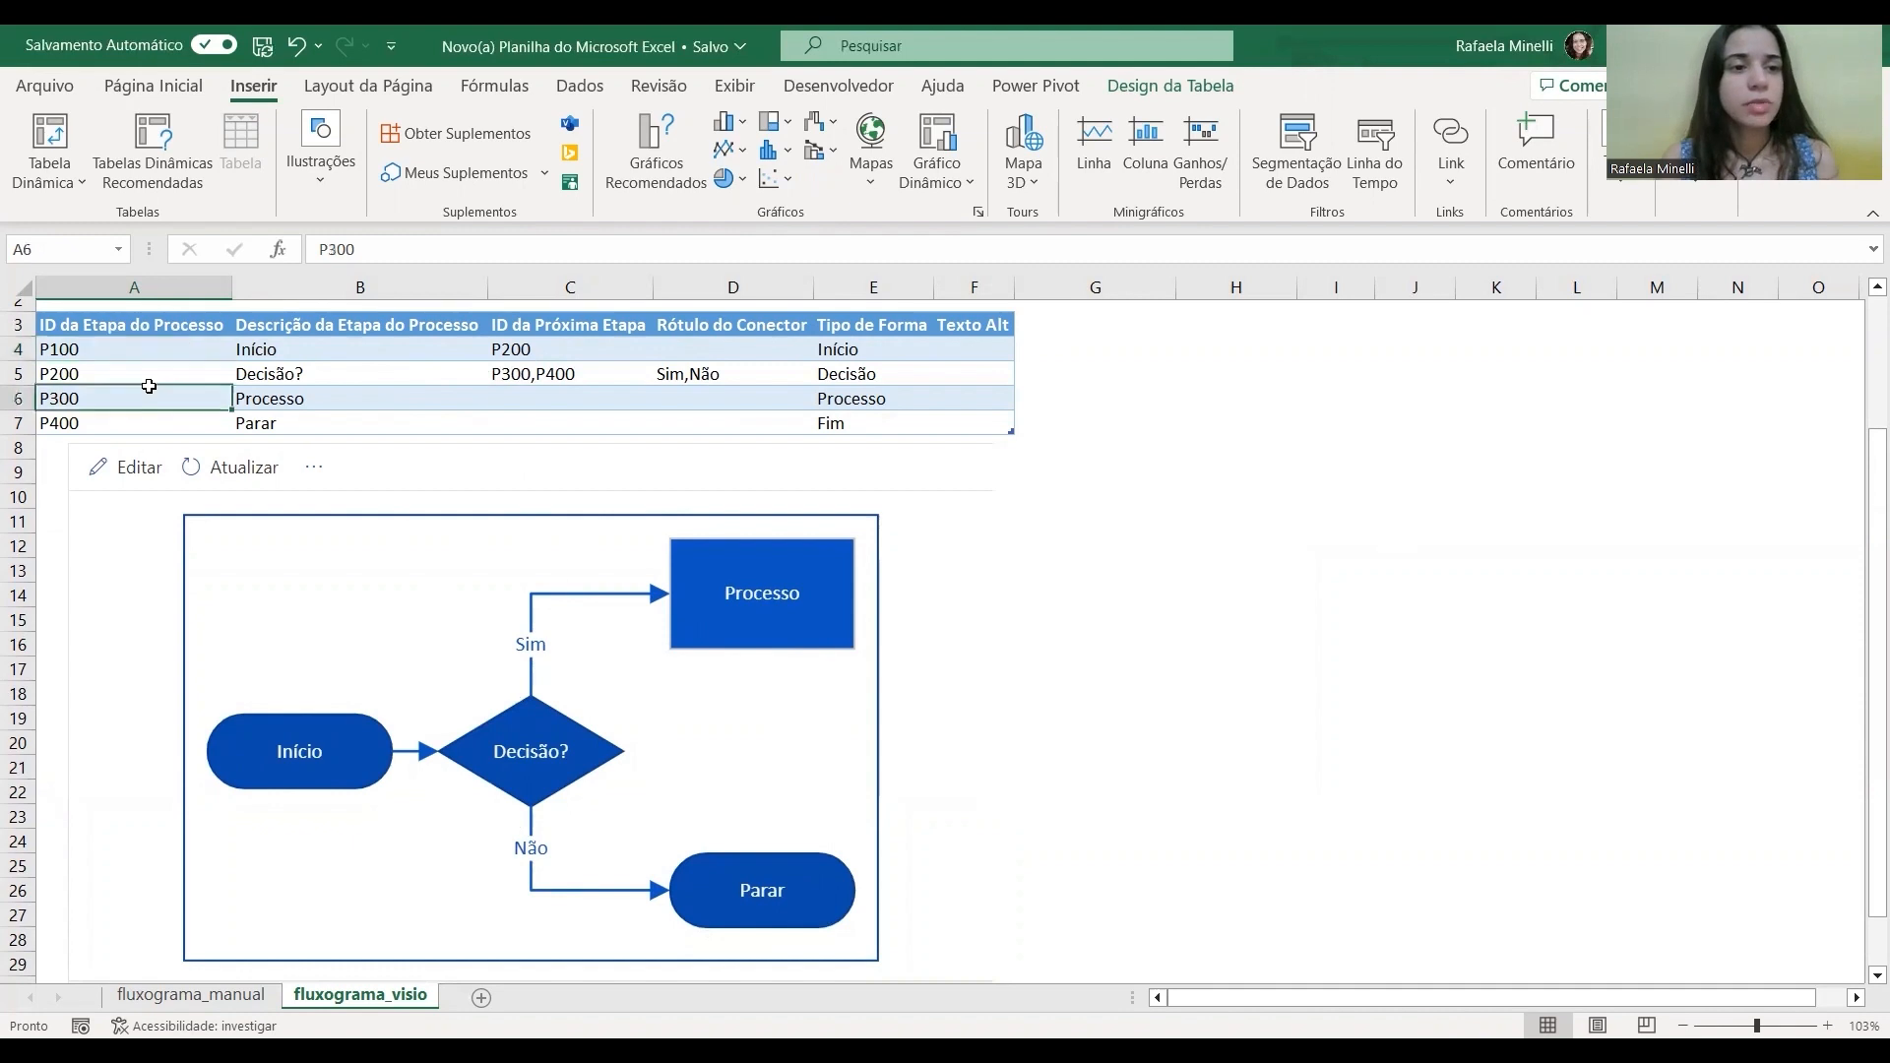
left_click_drag(165, 345, 164, 377)
left_click(999, 611)
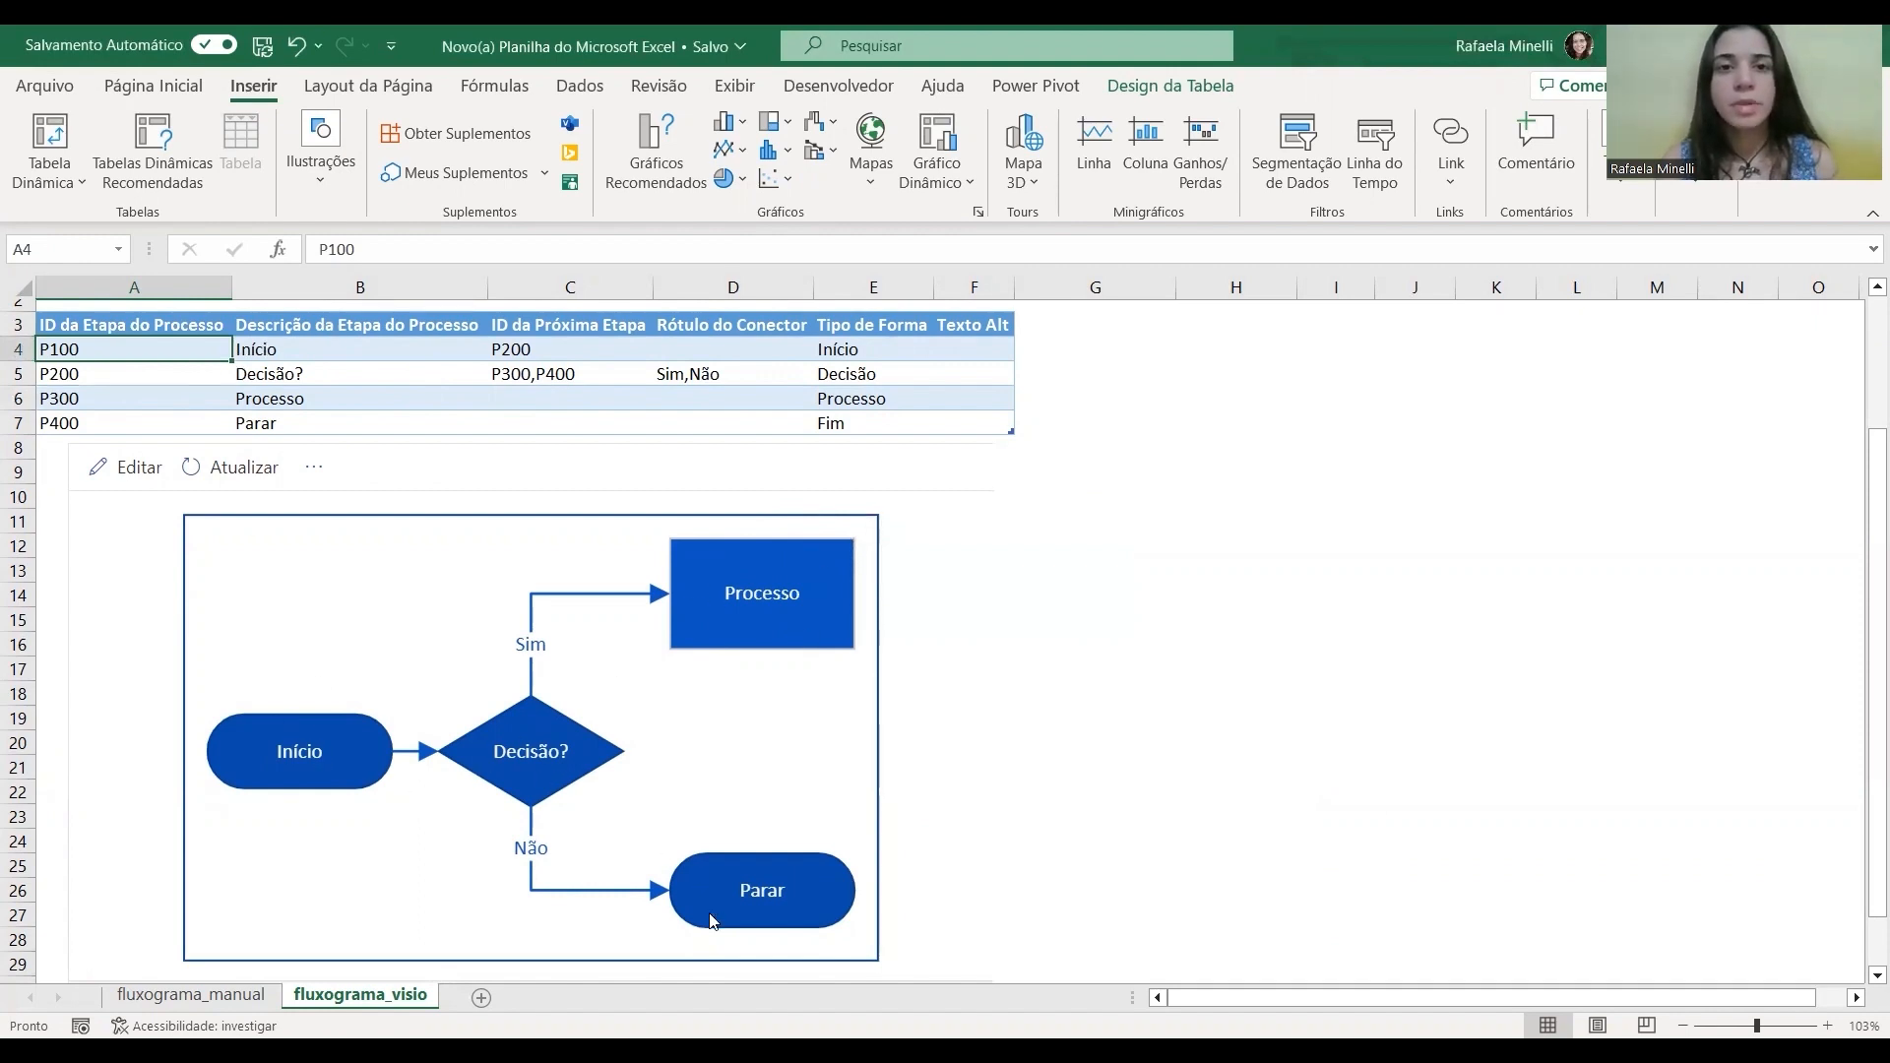
left_click(374, 328)
left_click(384, 350)
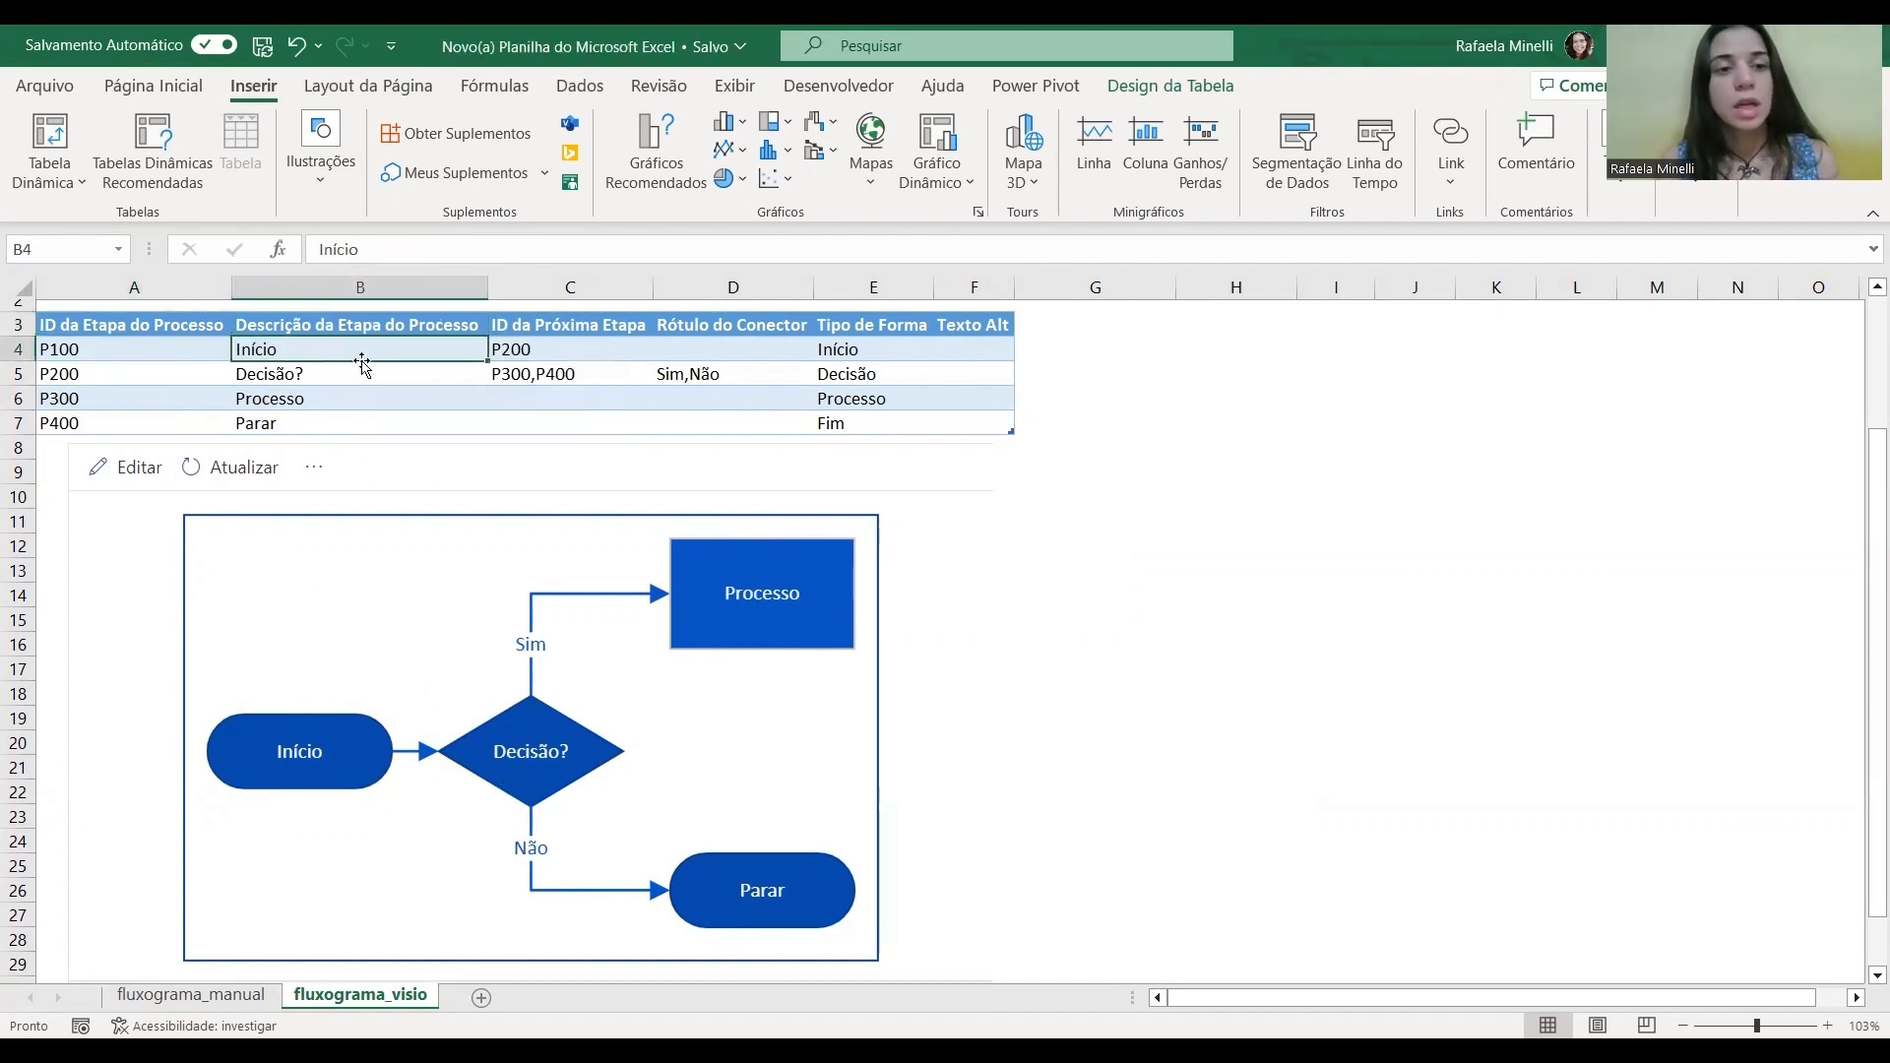
left_click(428, 439)
left_click(425, 402)
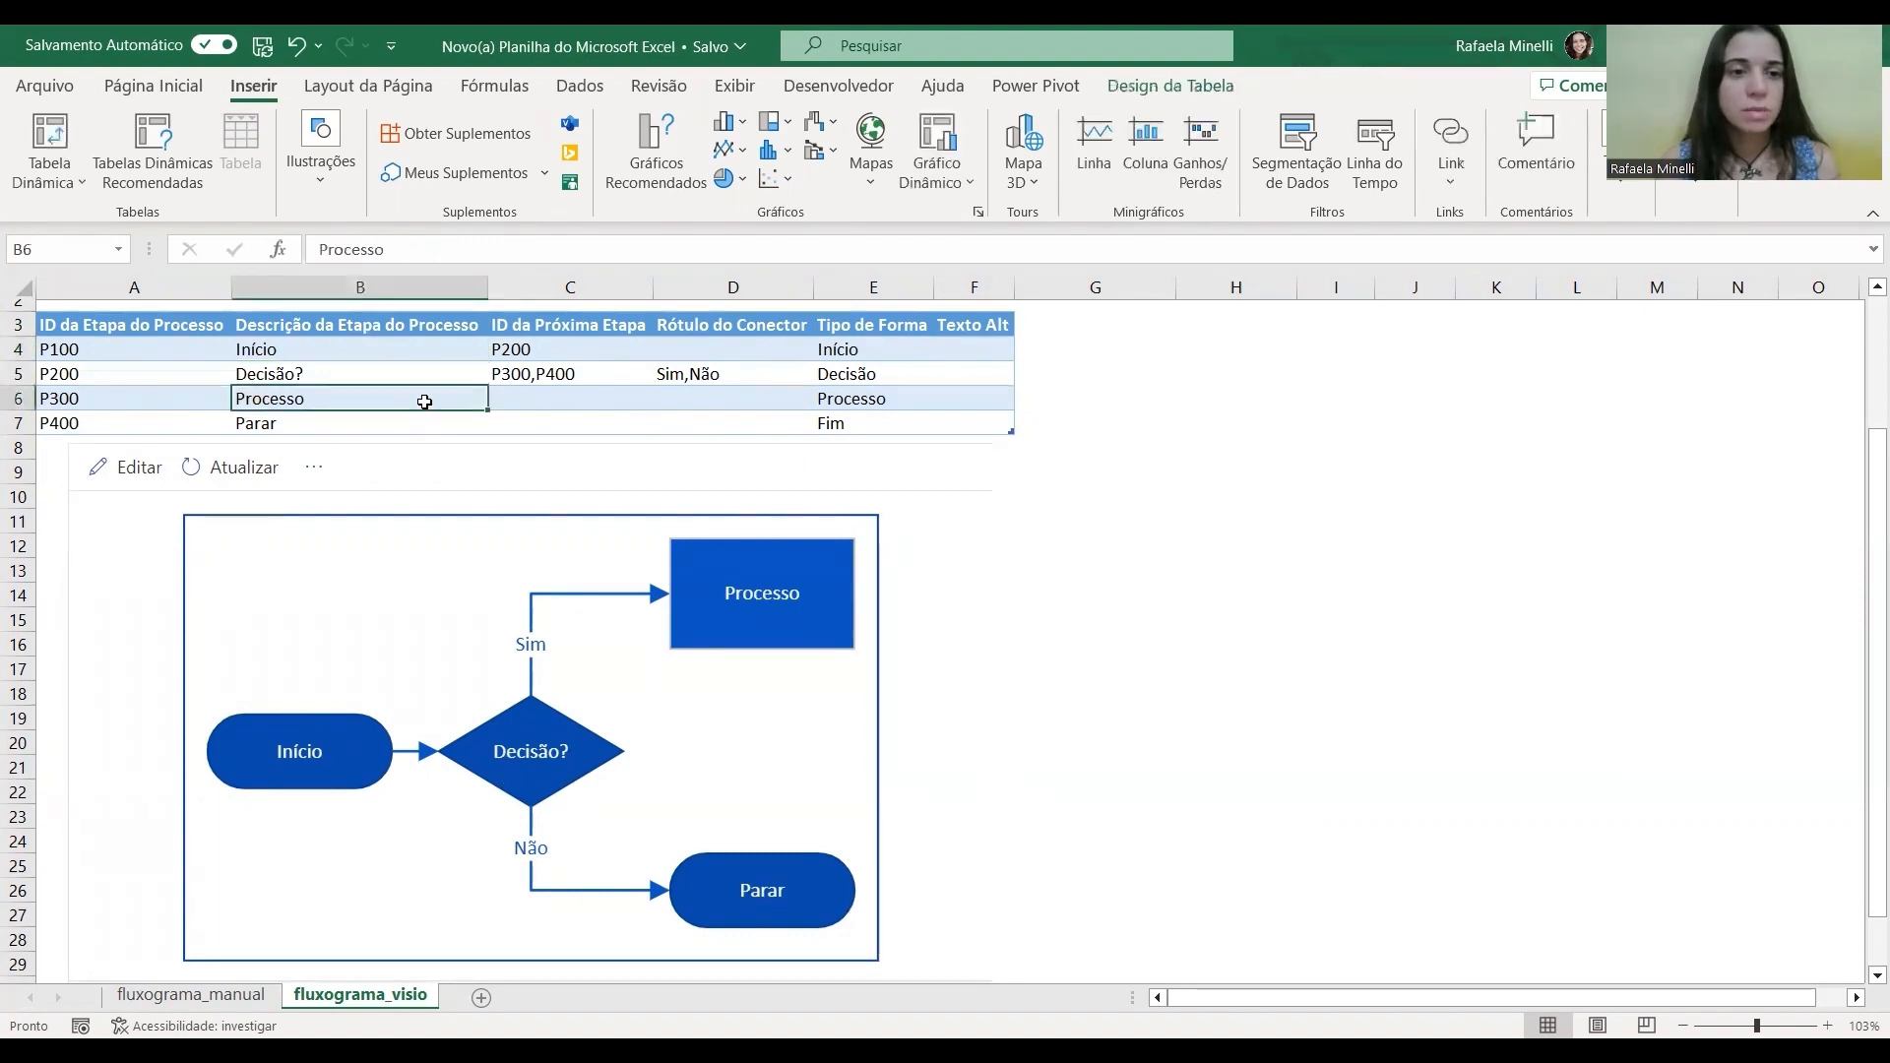
left_click(422, 354)
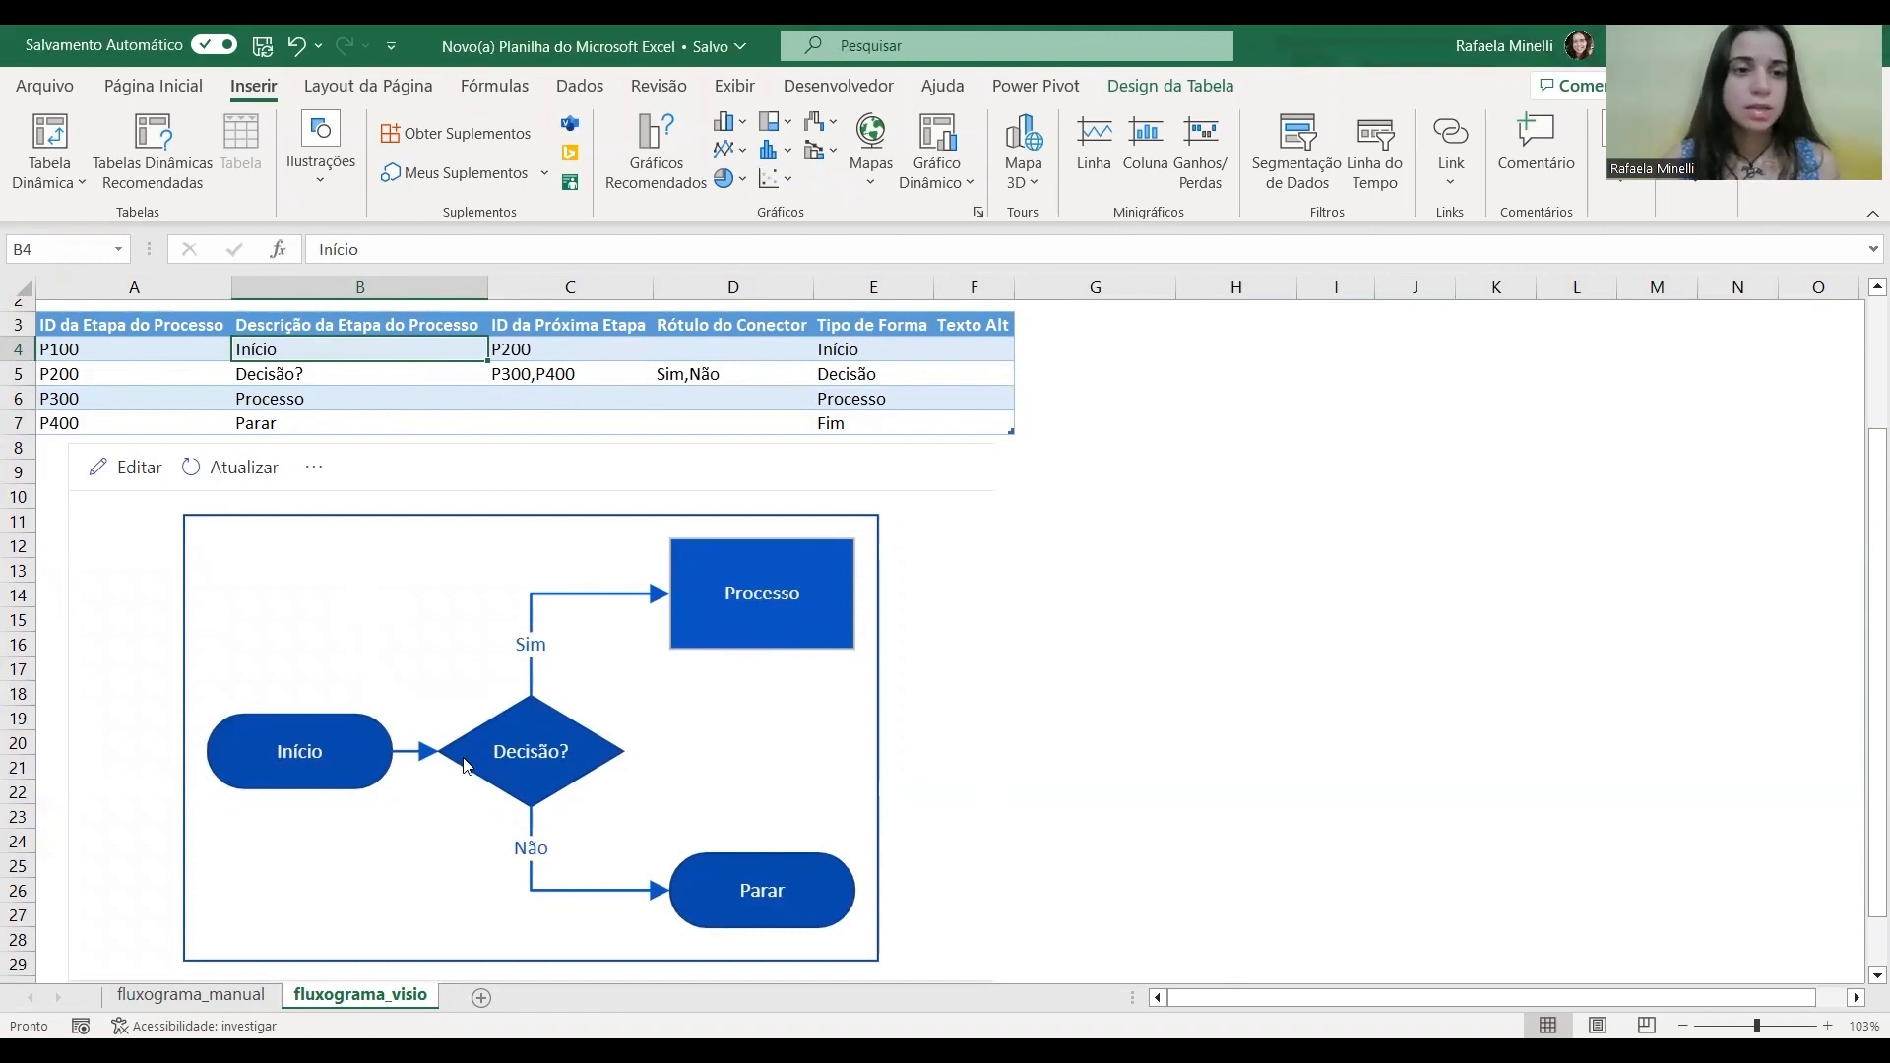
Examine how the ID da Próxima Etapa and Rótulo do Conector columns define the flowchart's connections and their labels.
left_click(578, 325)
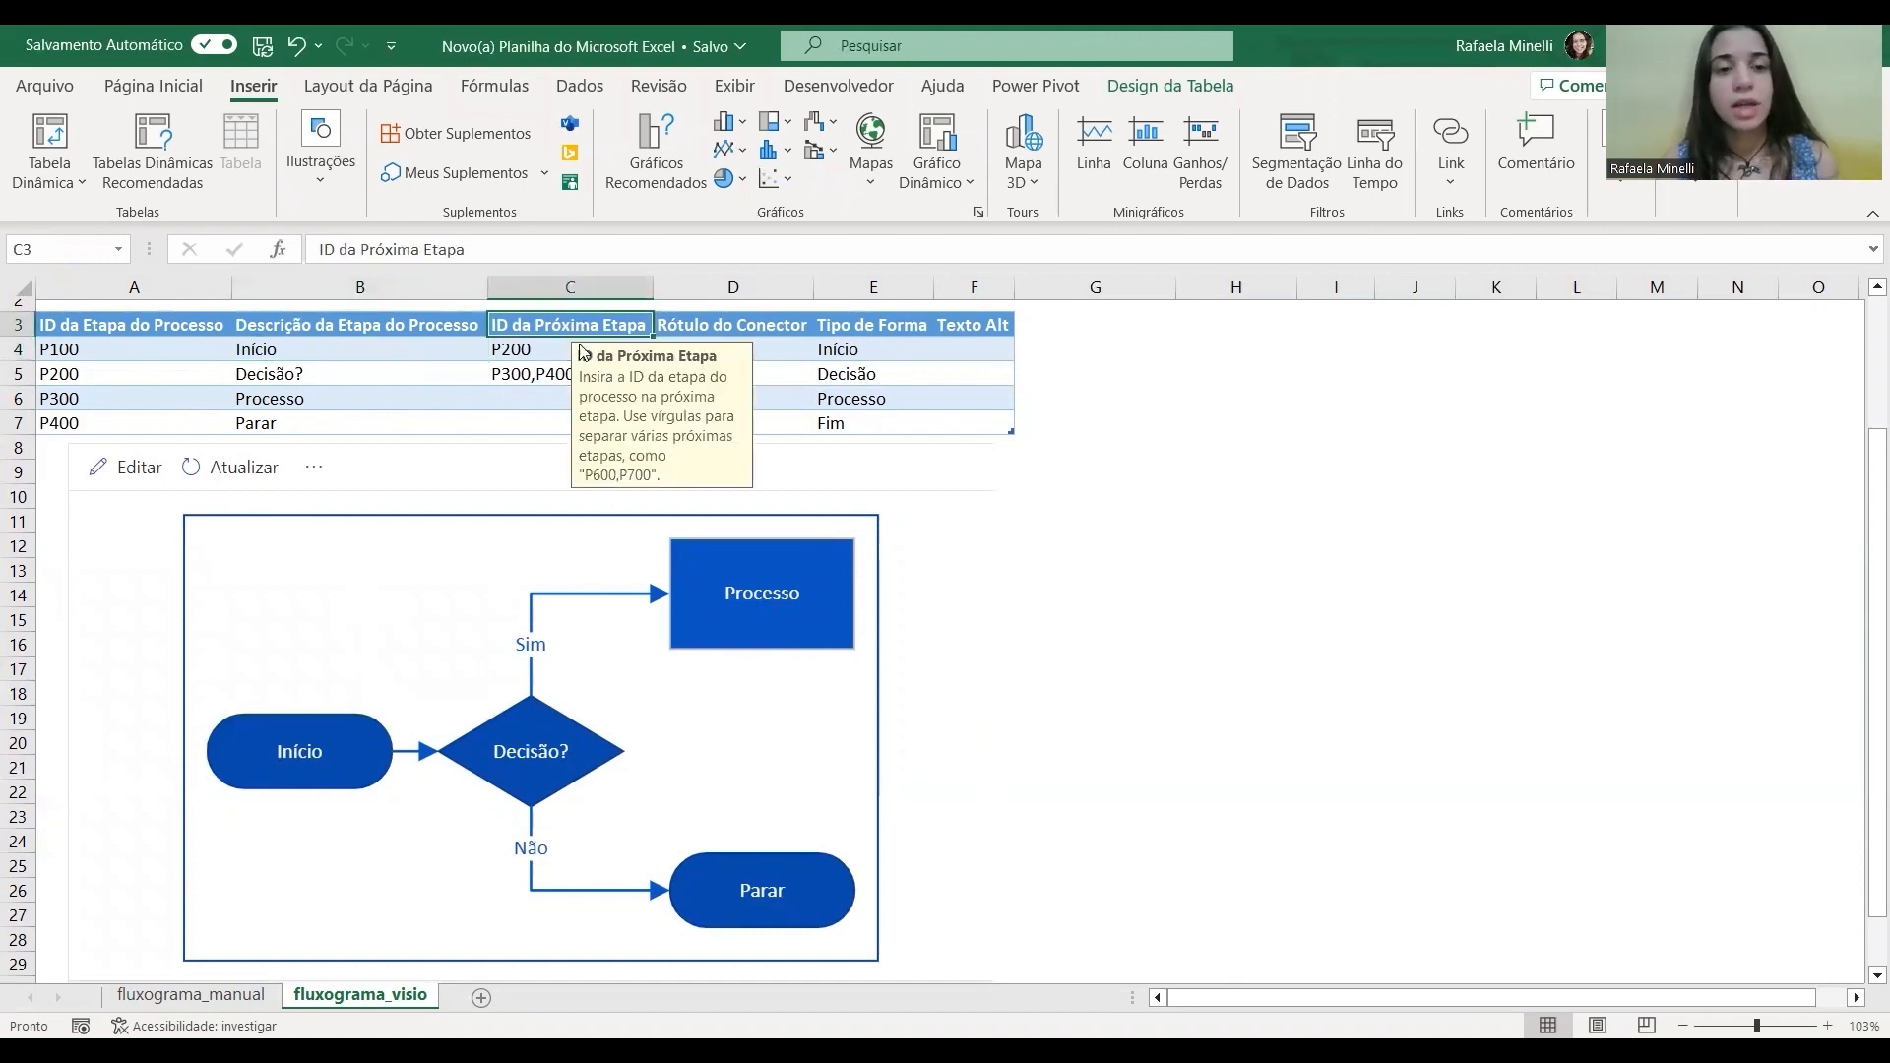
left_click(543, 358)
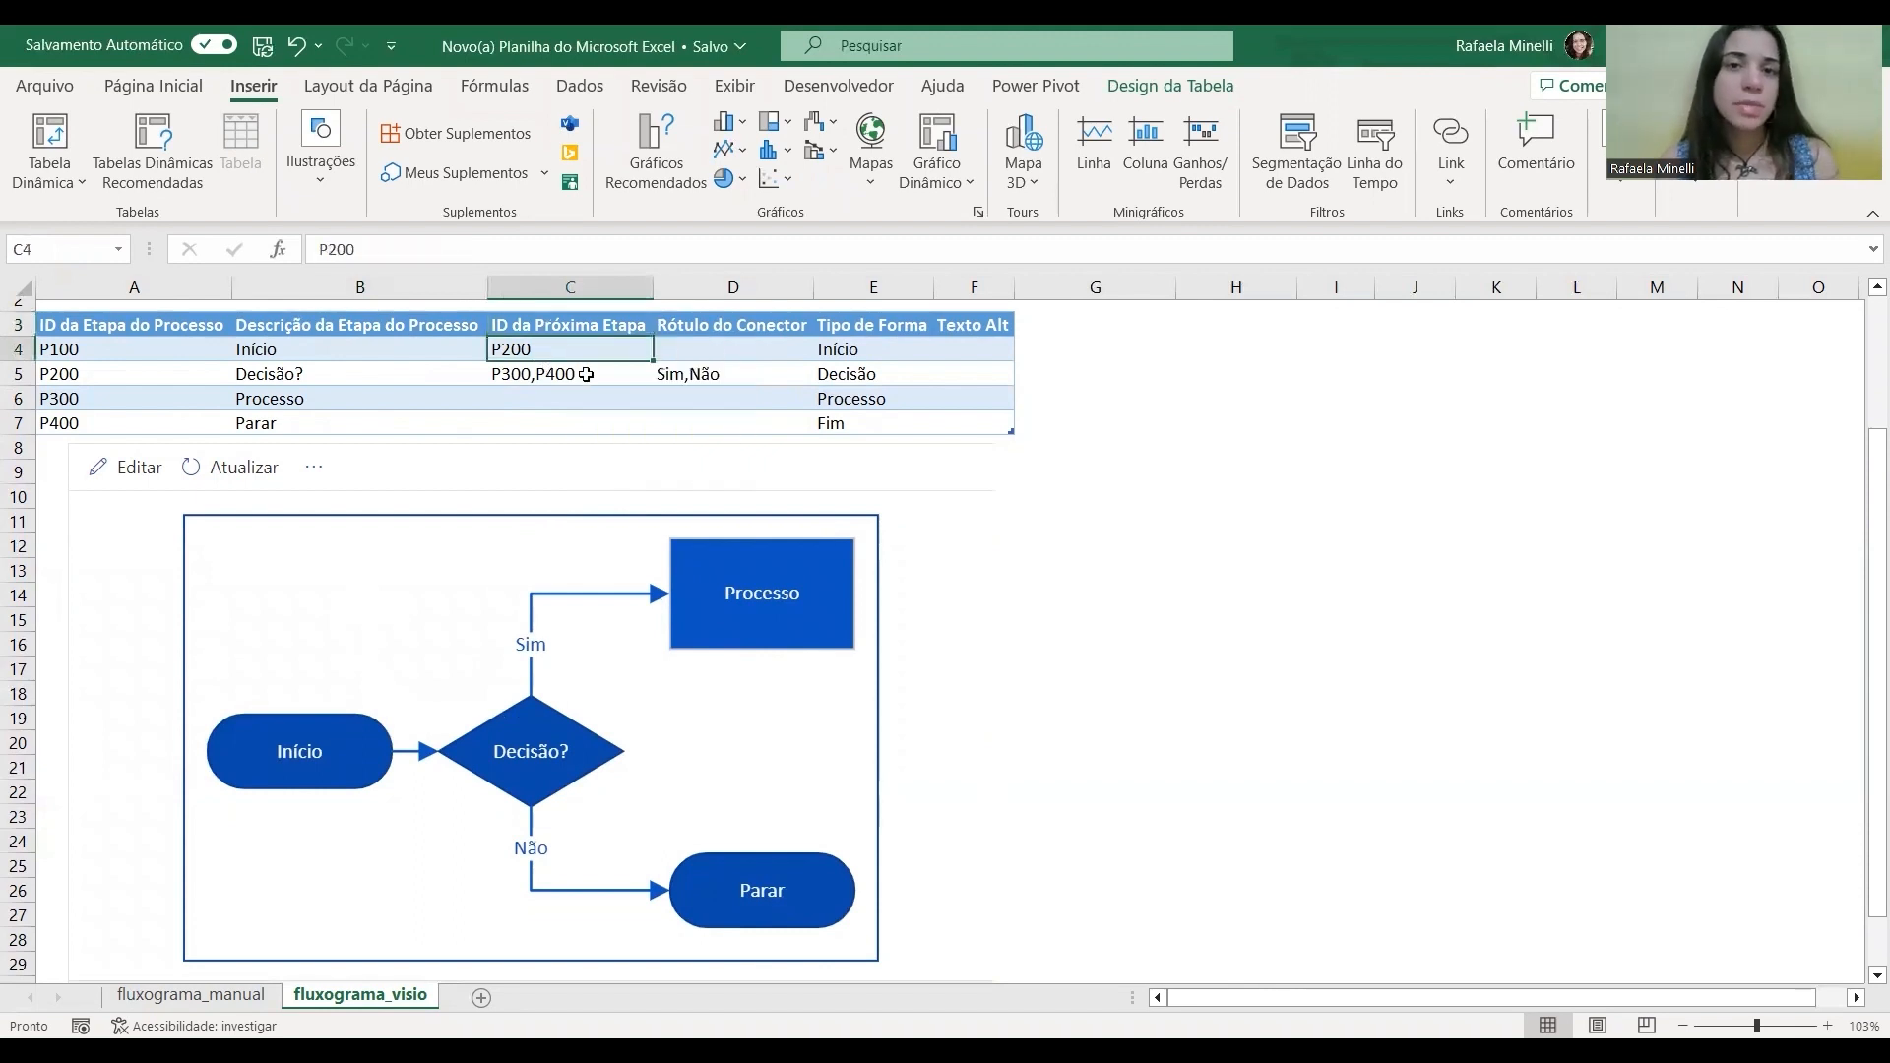
left_click(358, 344)
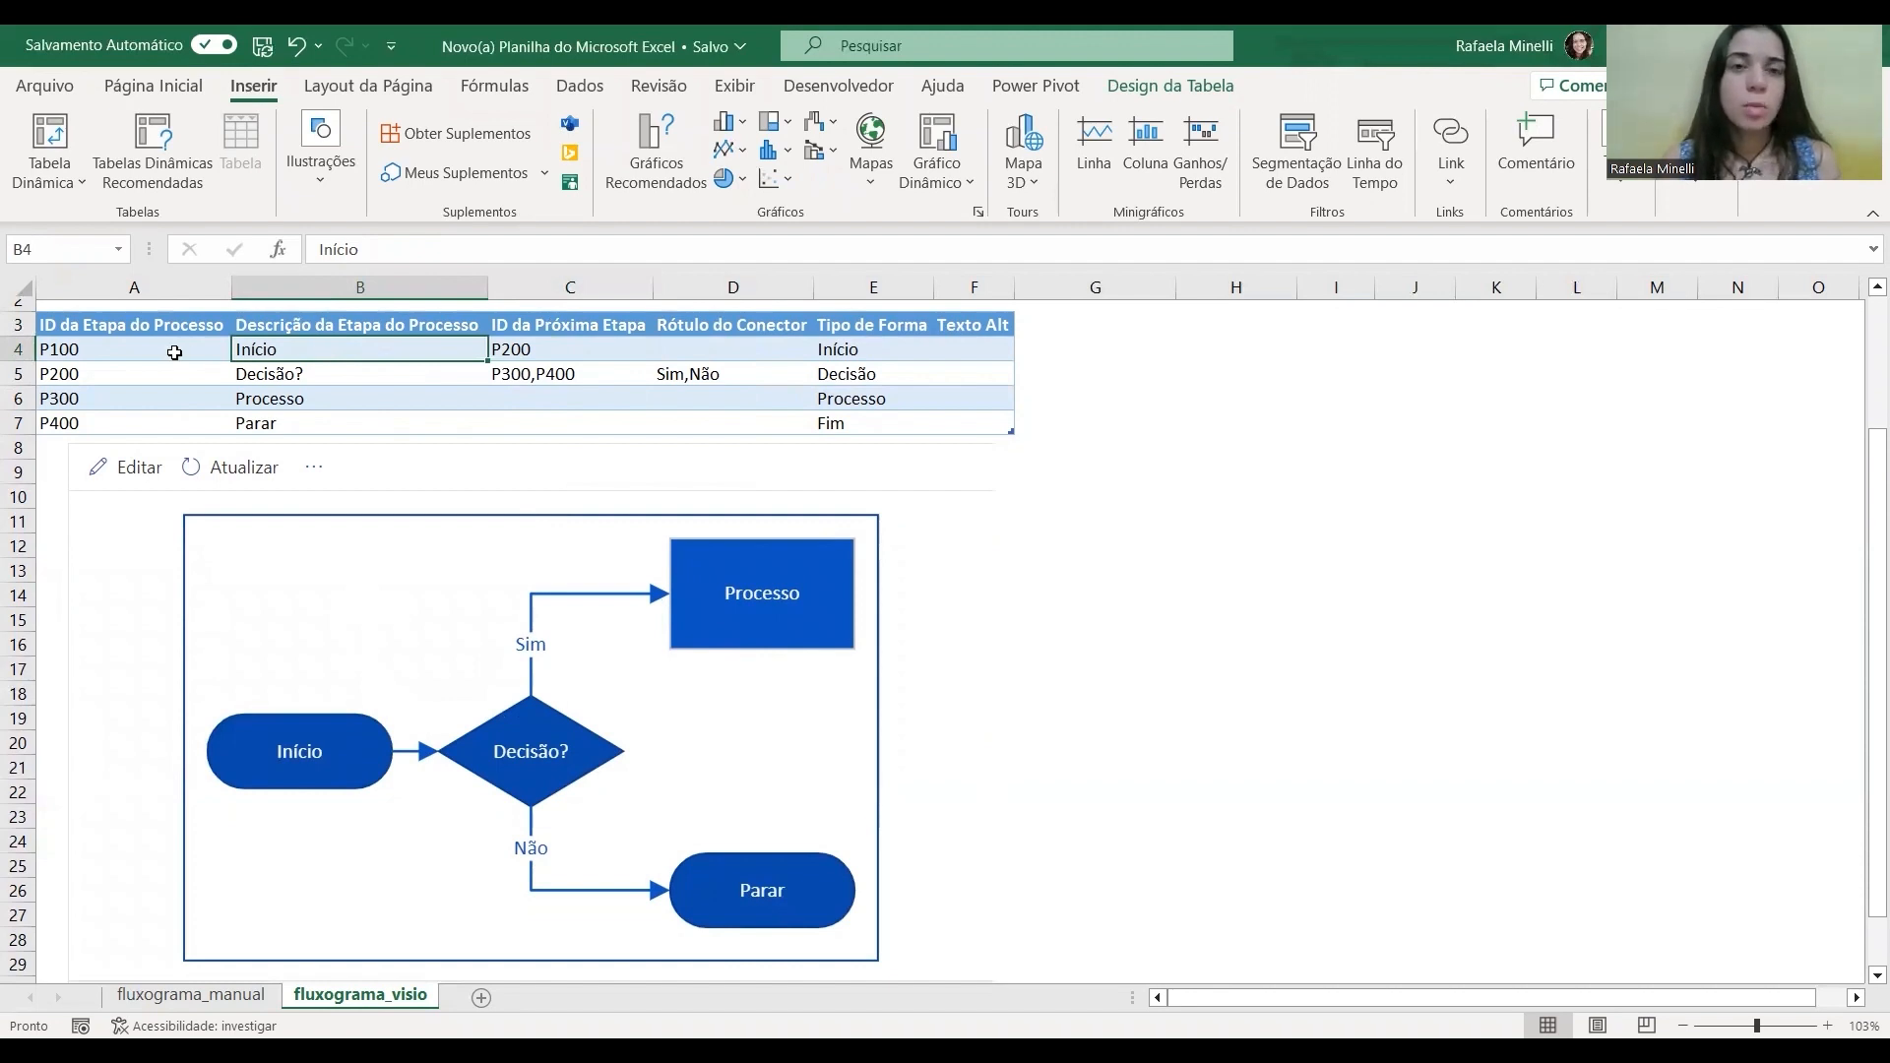
left_click(522, 348)
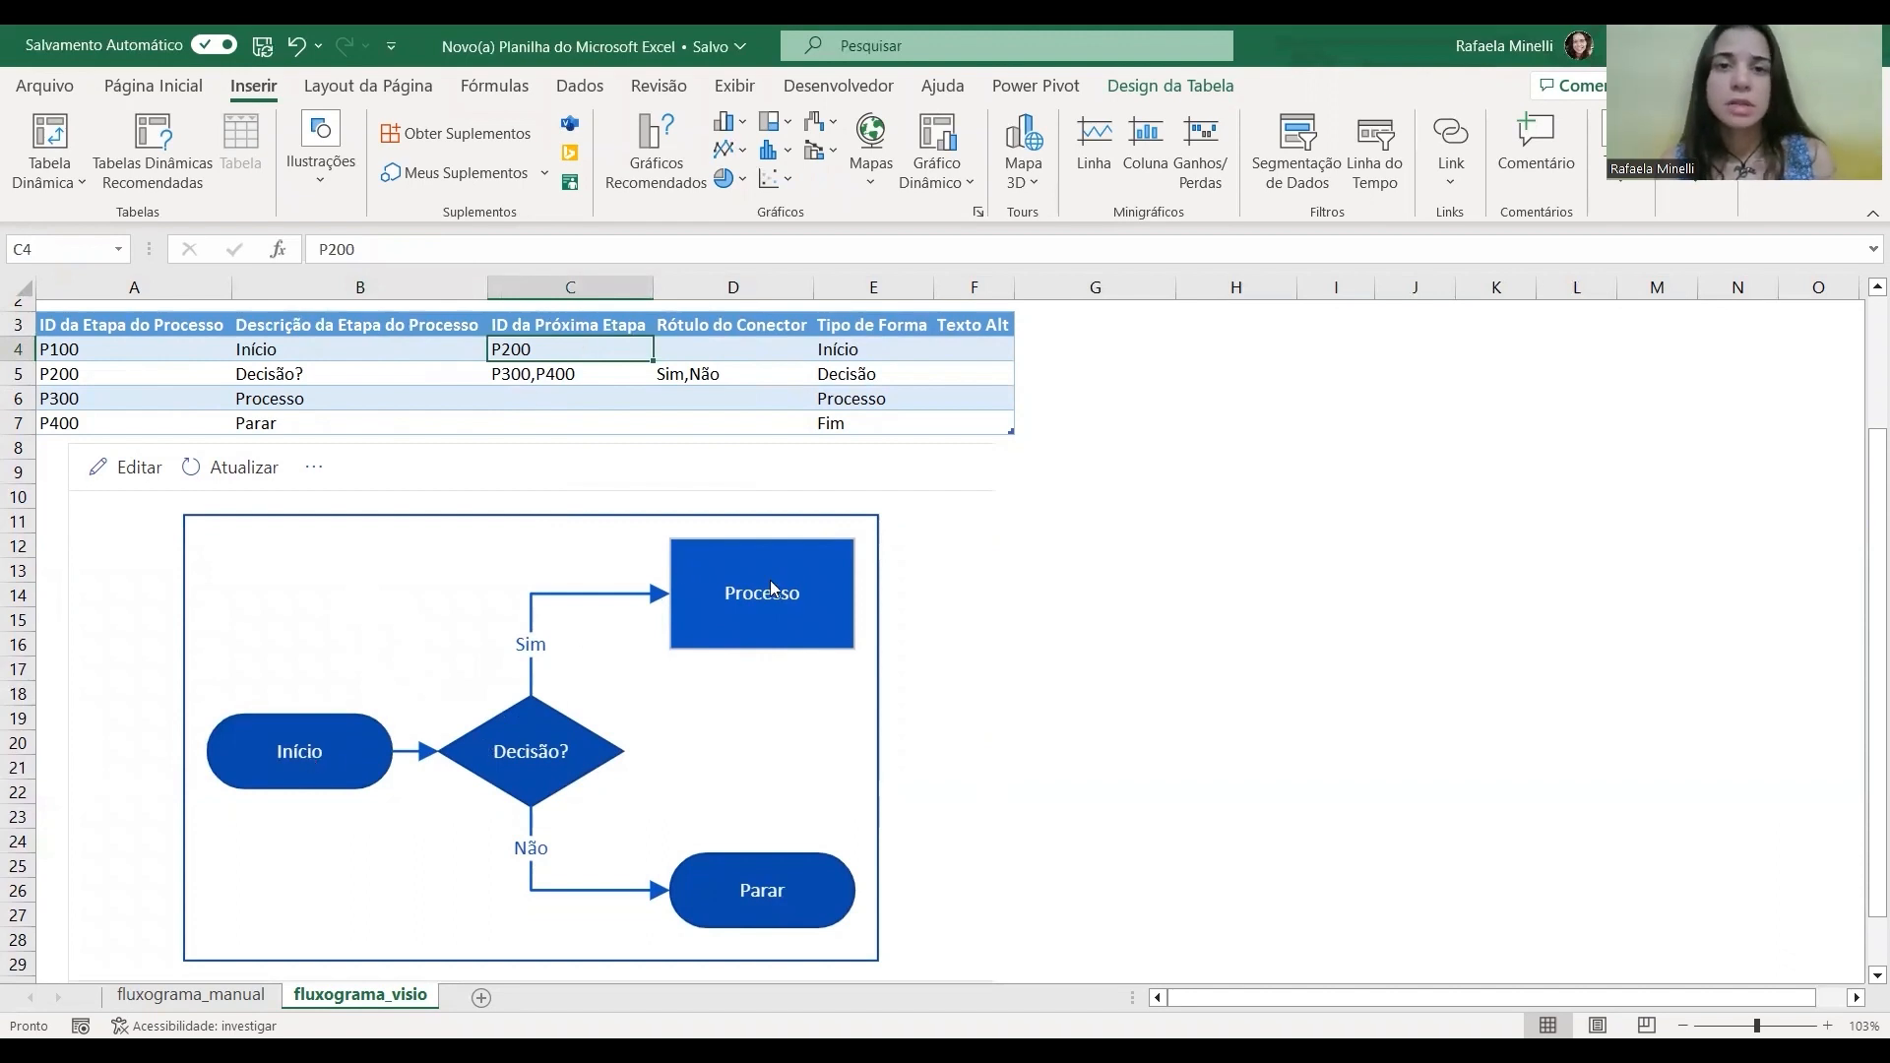
left_click(603, 382)
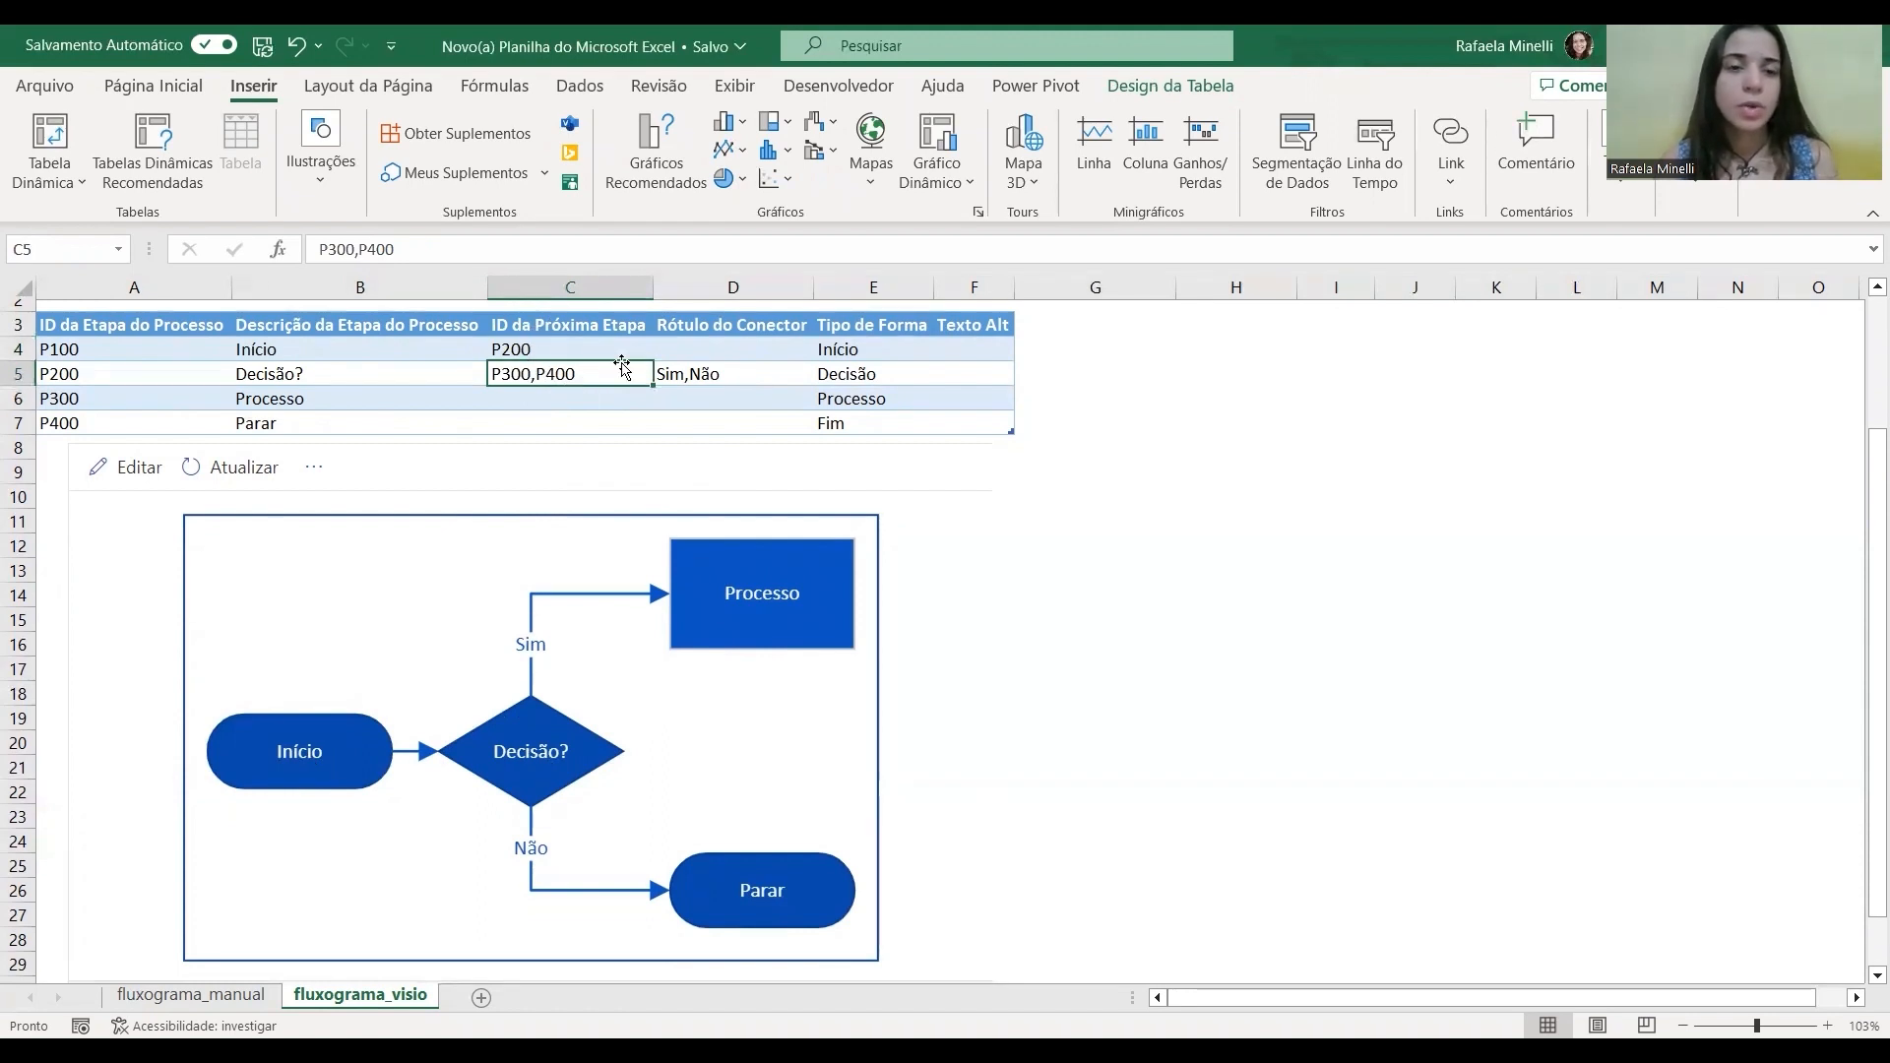
left_click(732, 372)
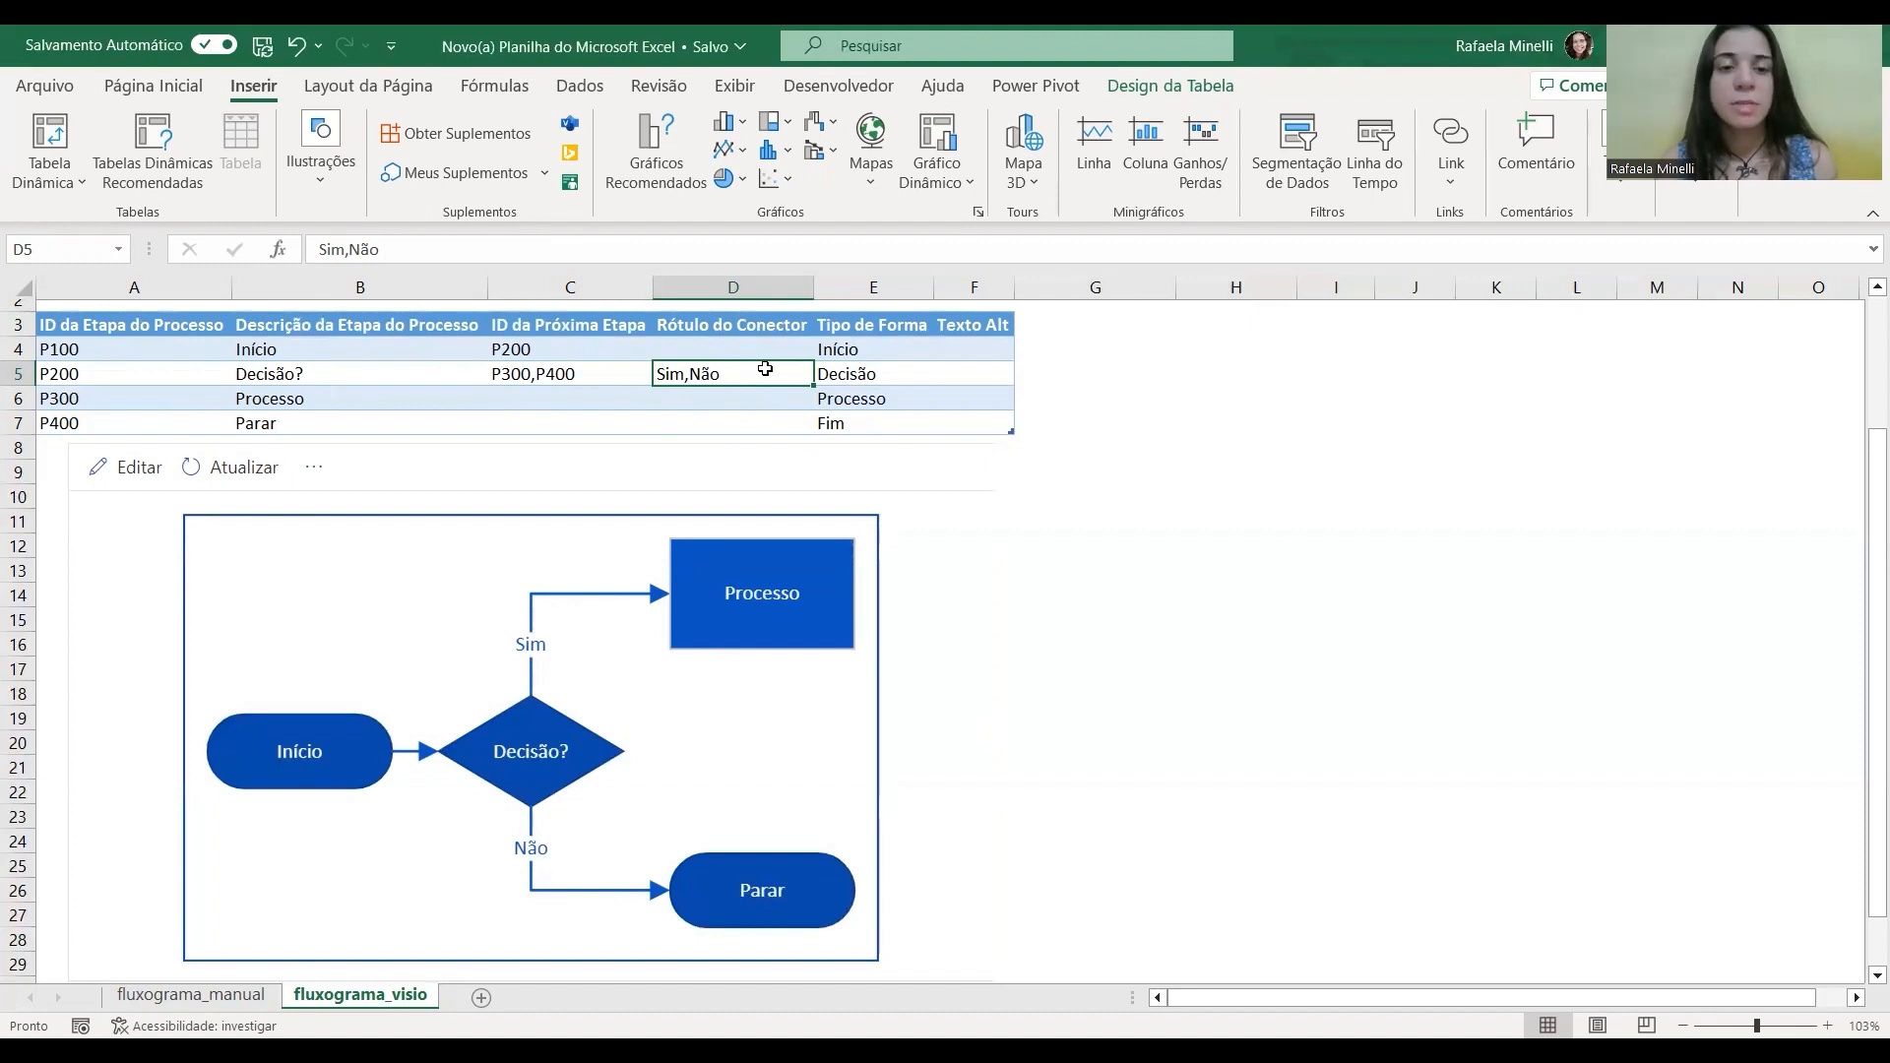
Examine the Tipo de Forma and Texto Alt columns and reread the algorithm statement above the table.
left_click(885, 350)
left_click(903, 327)
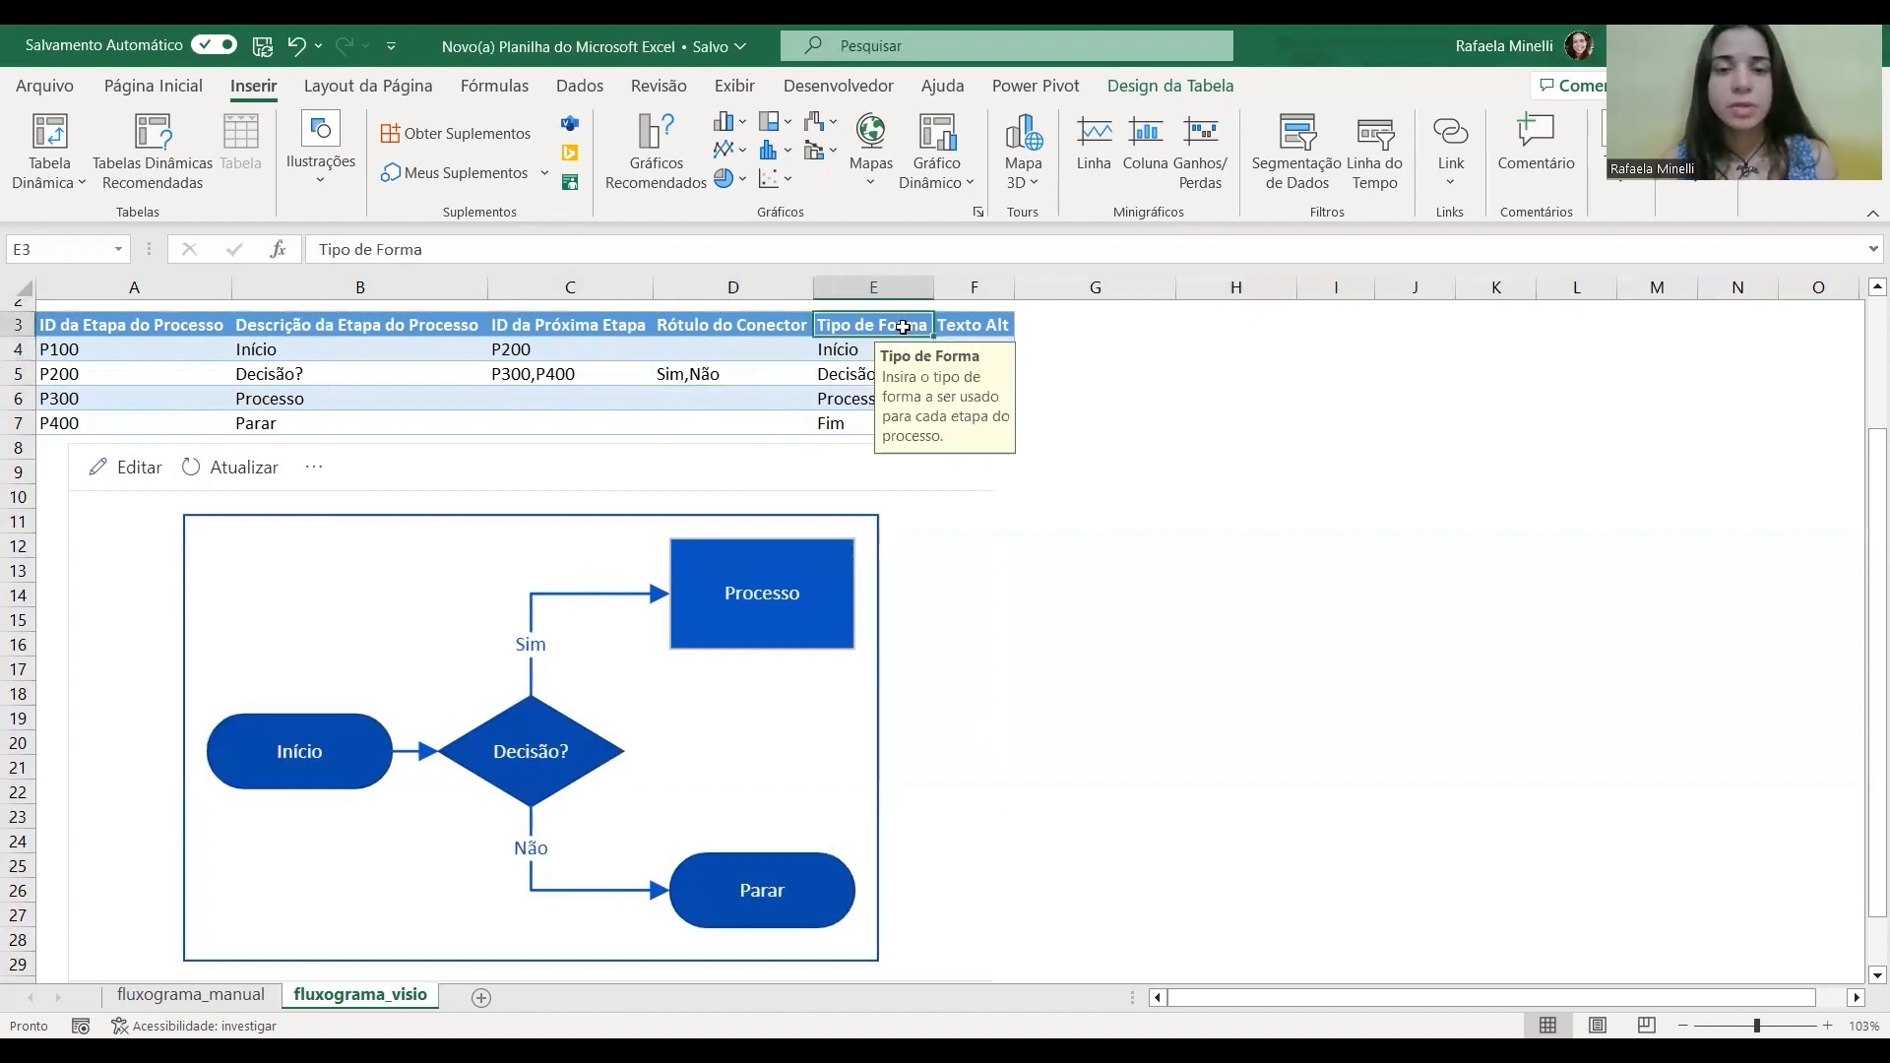
left_click(852, 374)
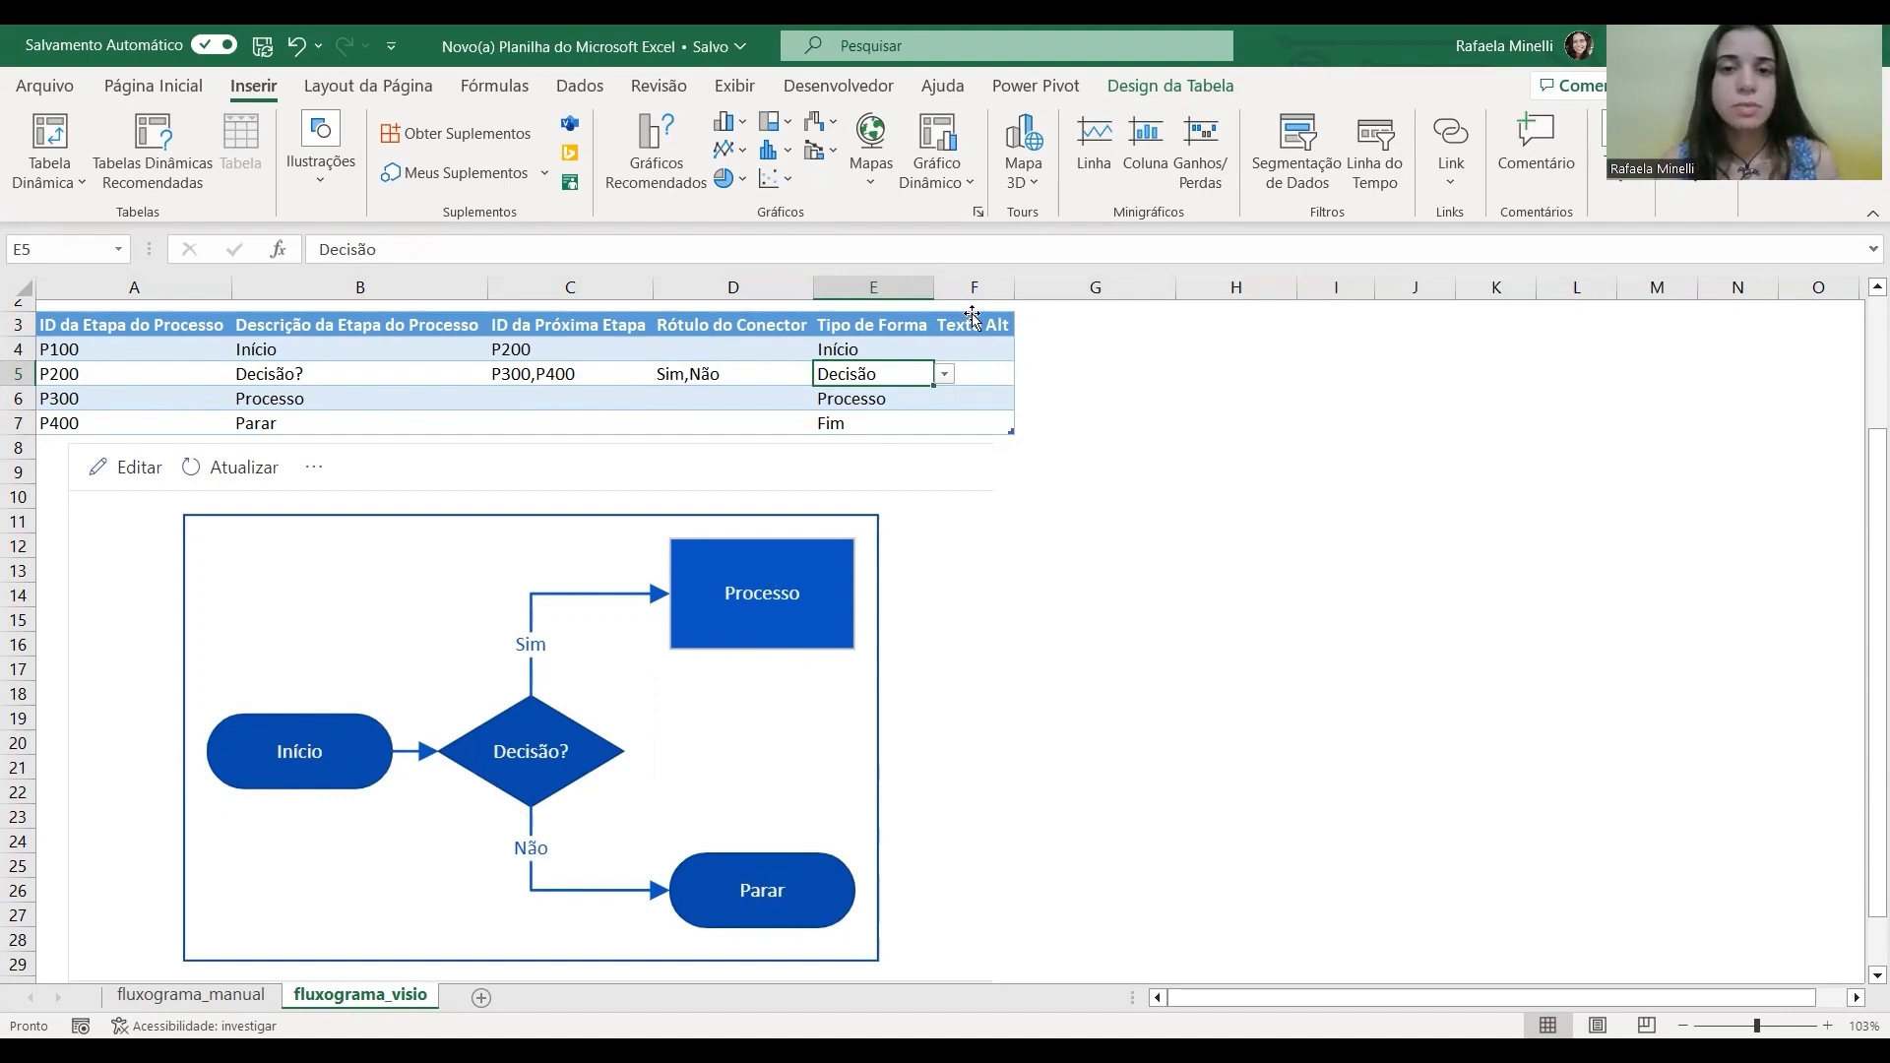
left_click(988, 359)
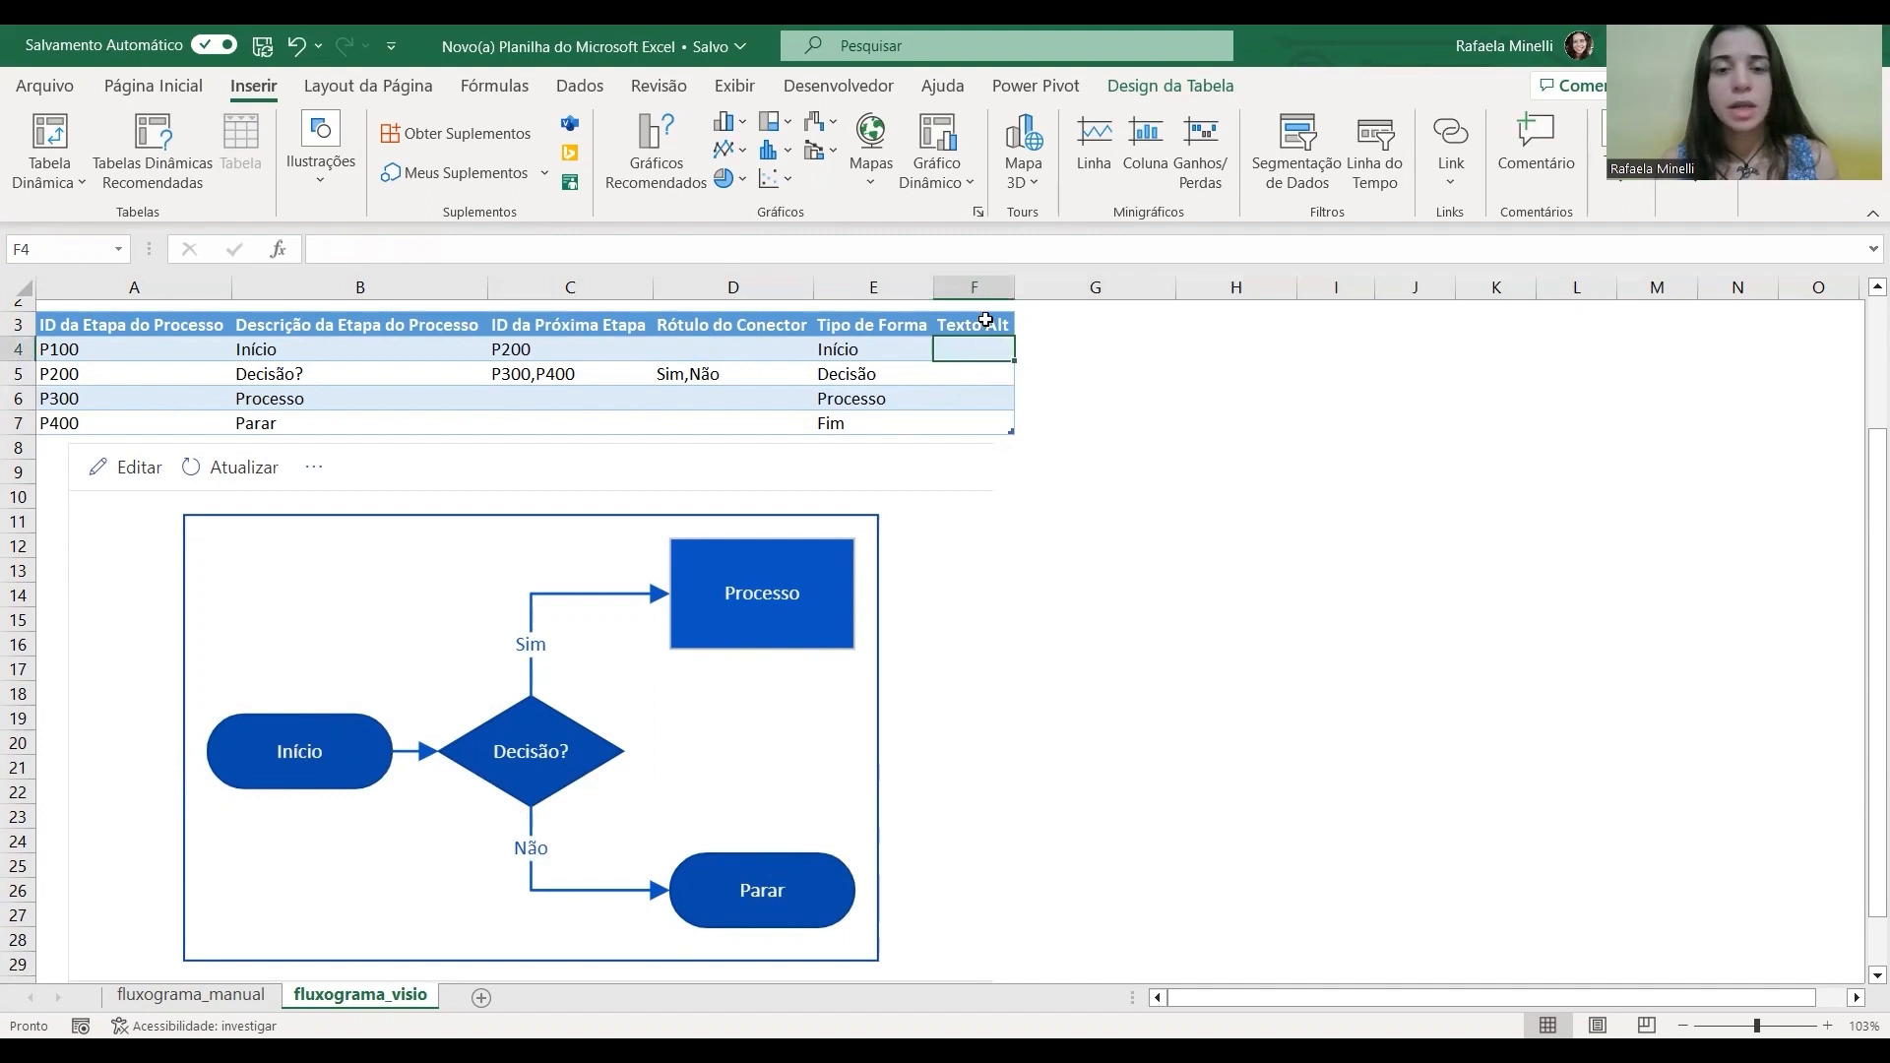
left_click(986, 320)
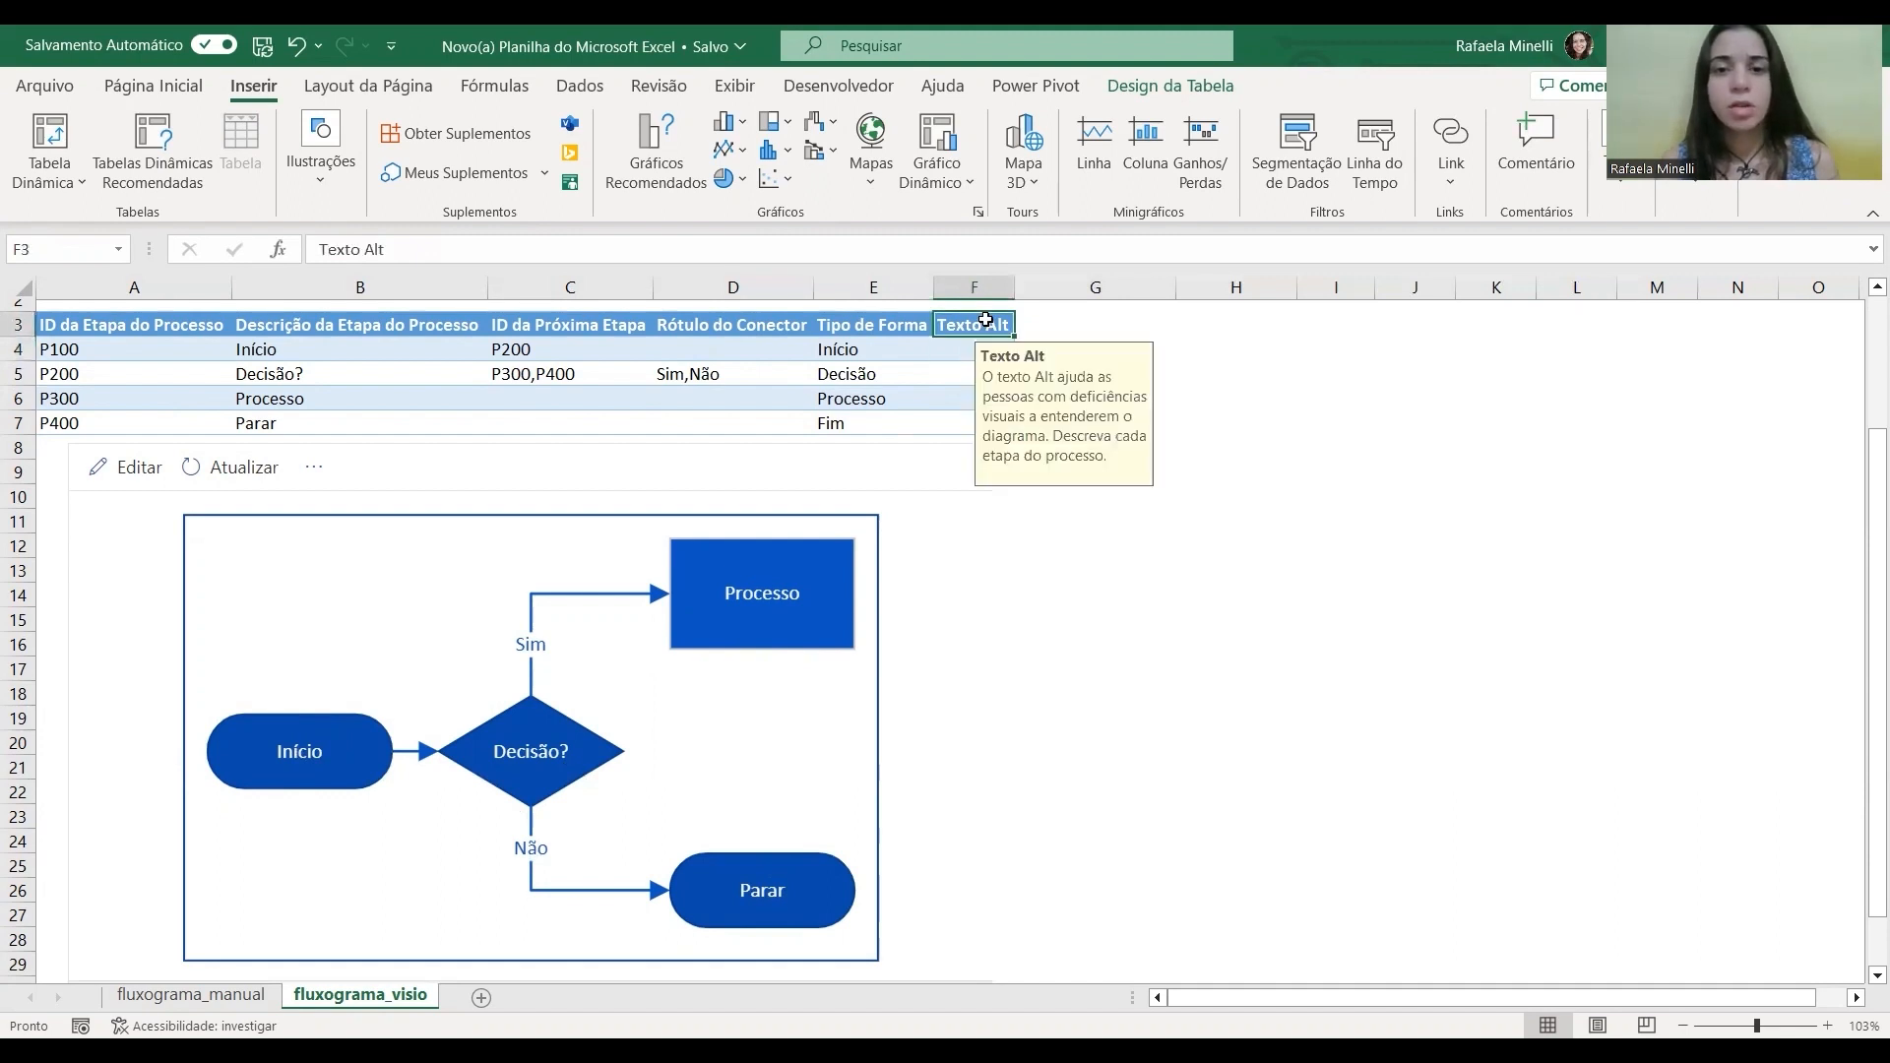
left_click(965, 370)
left_click(959, 353)
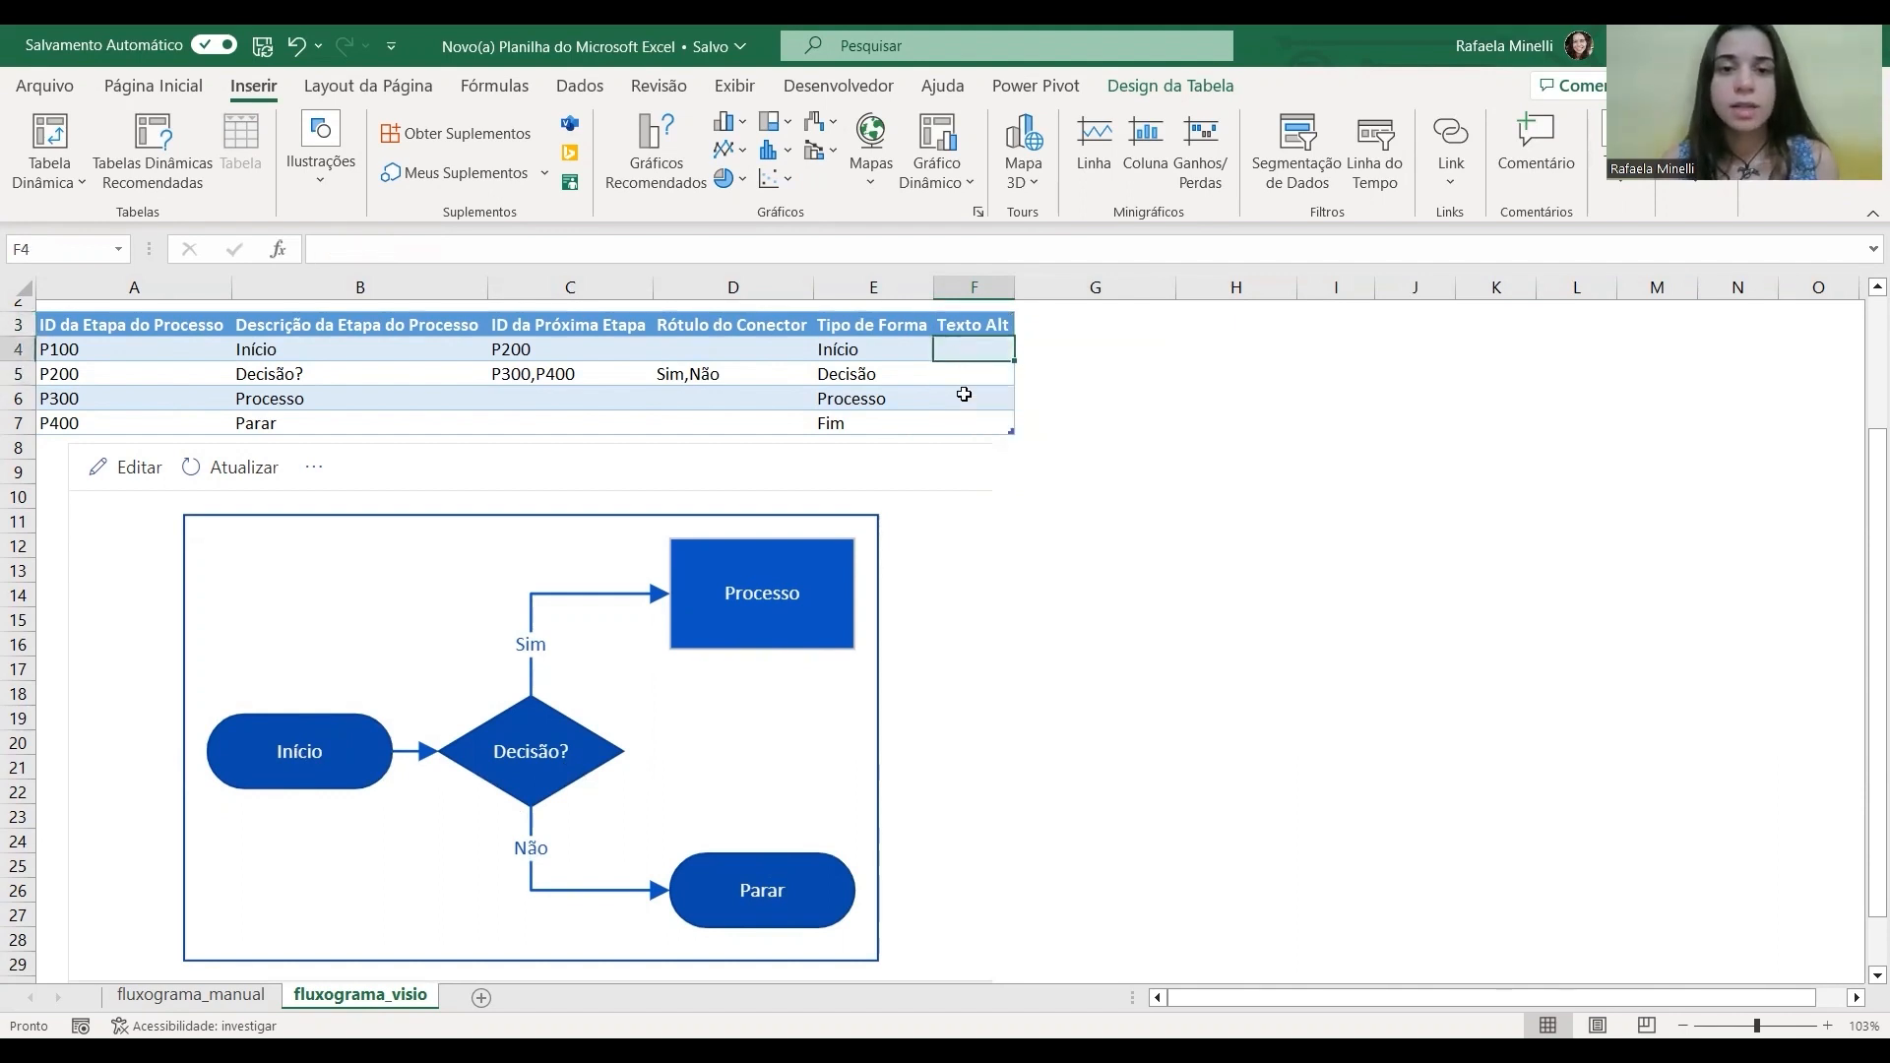
left_click(964, 396)
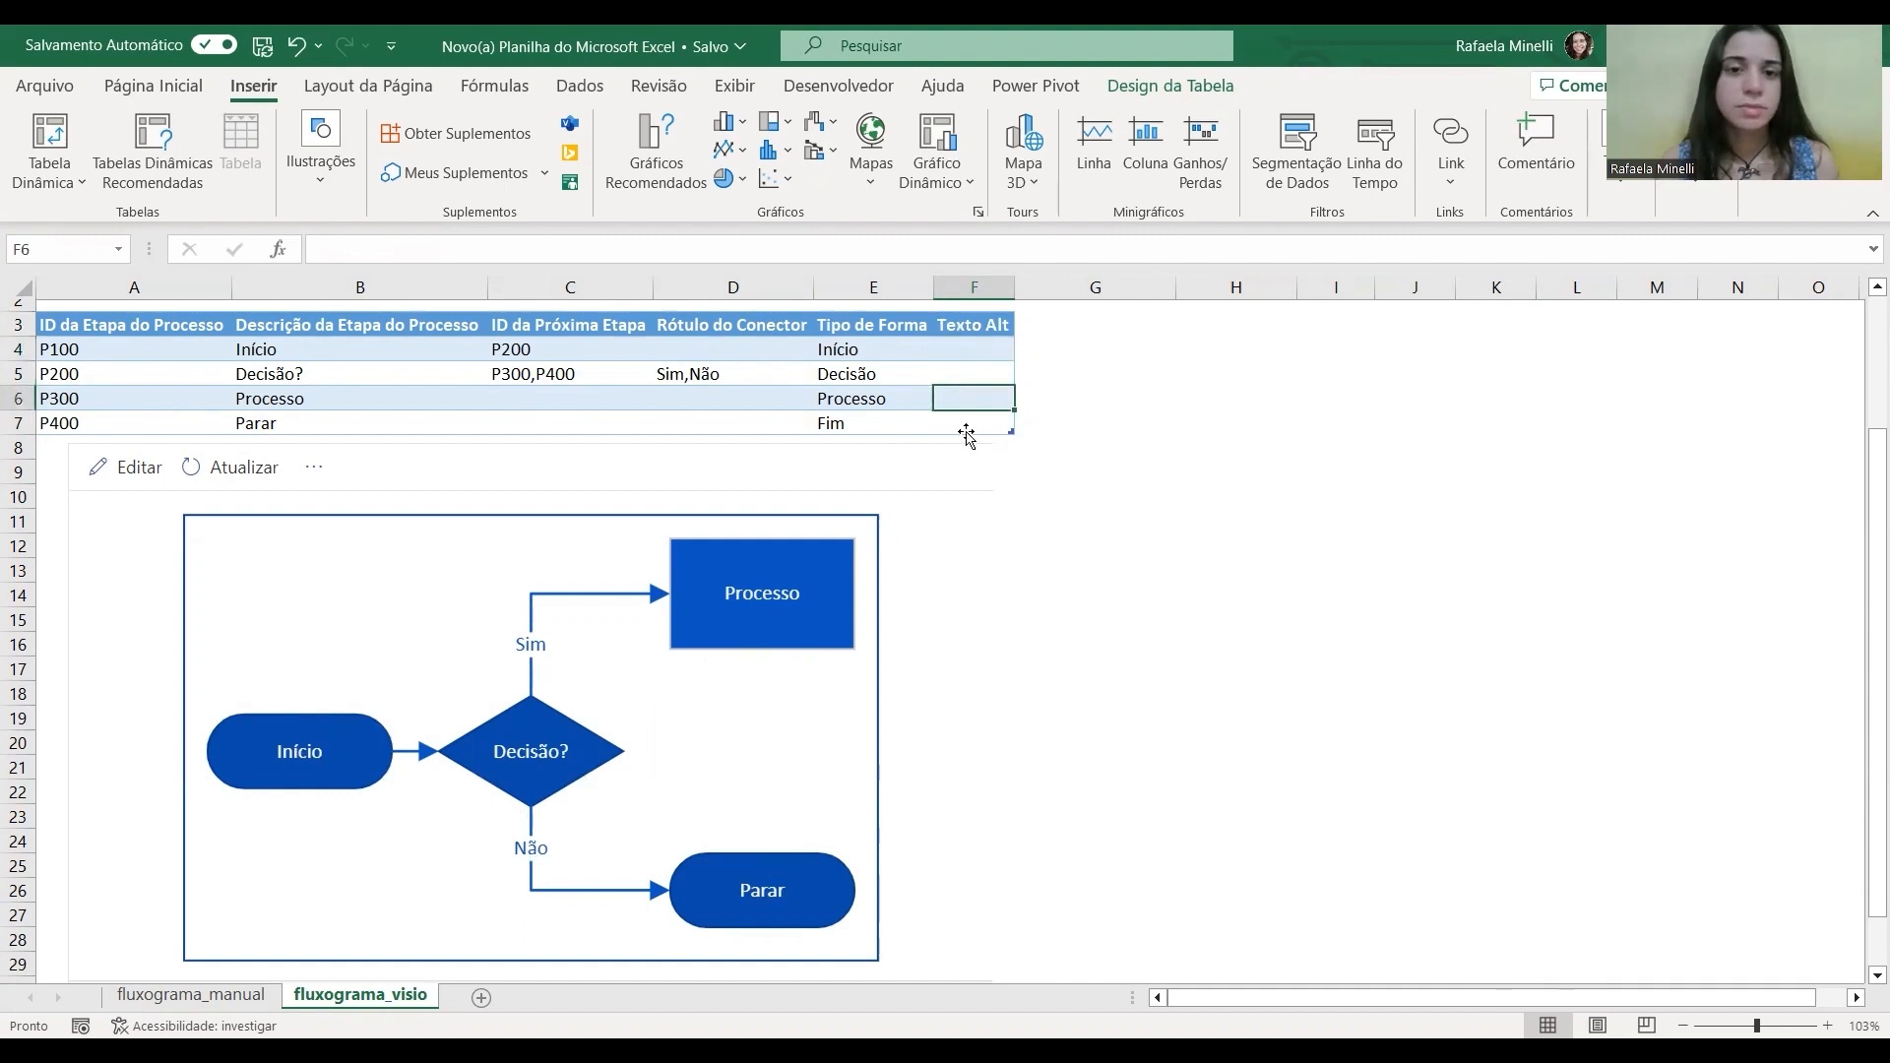
left_click(961, 428)
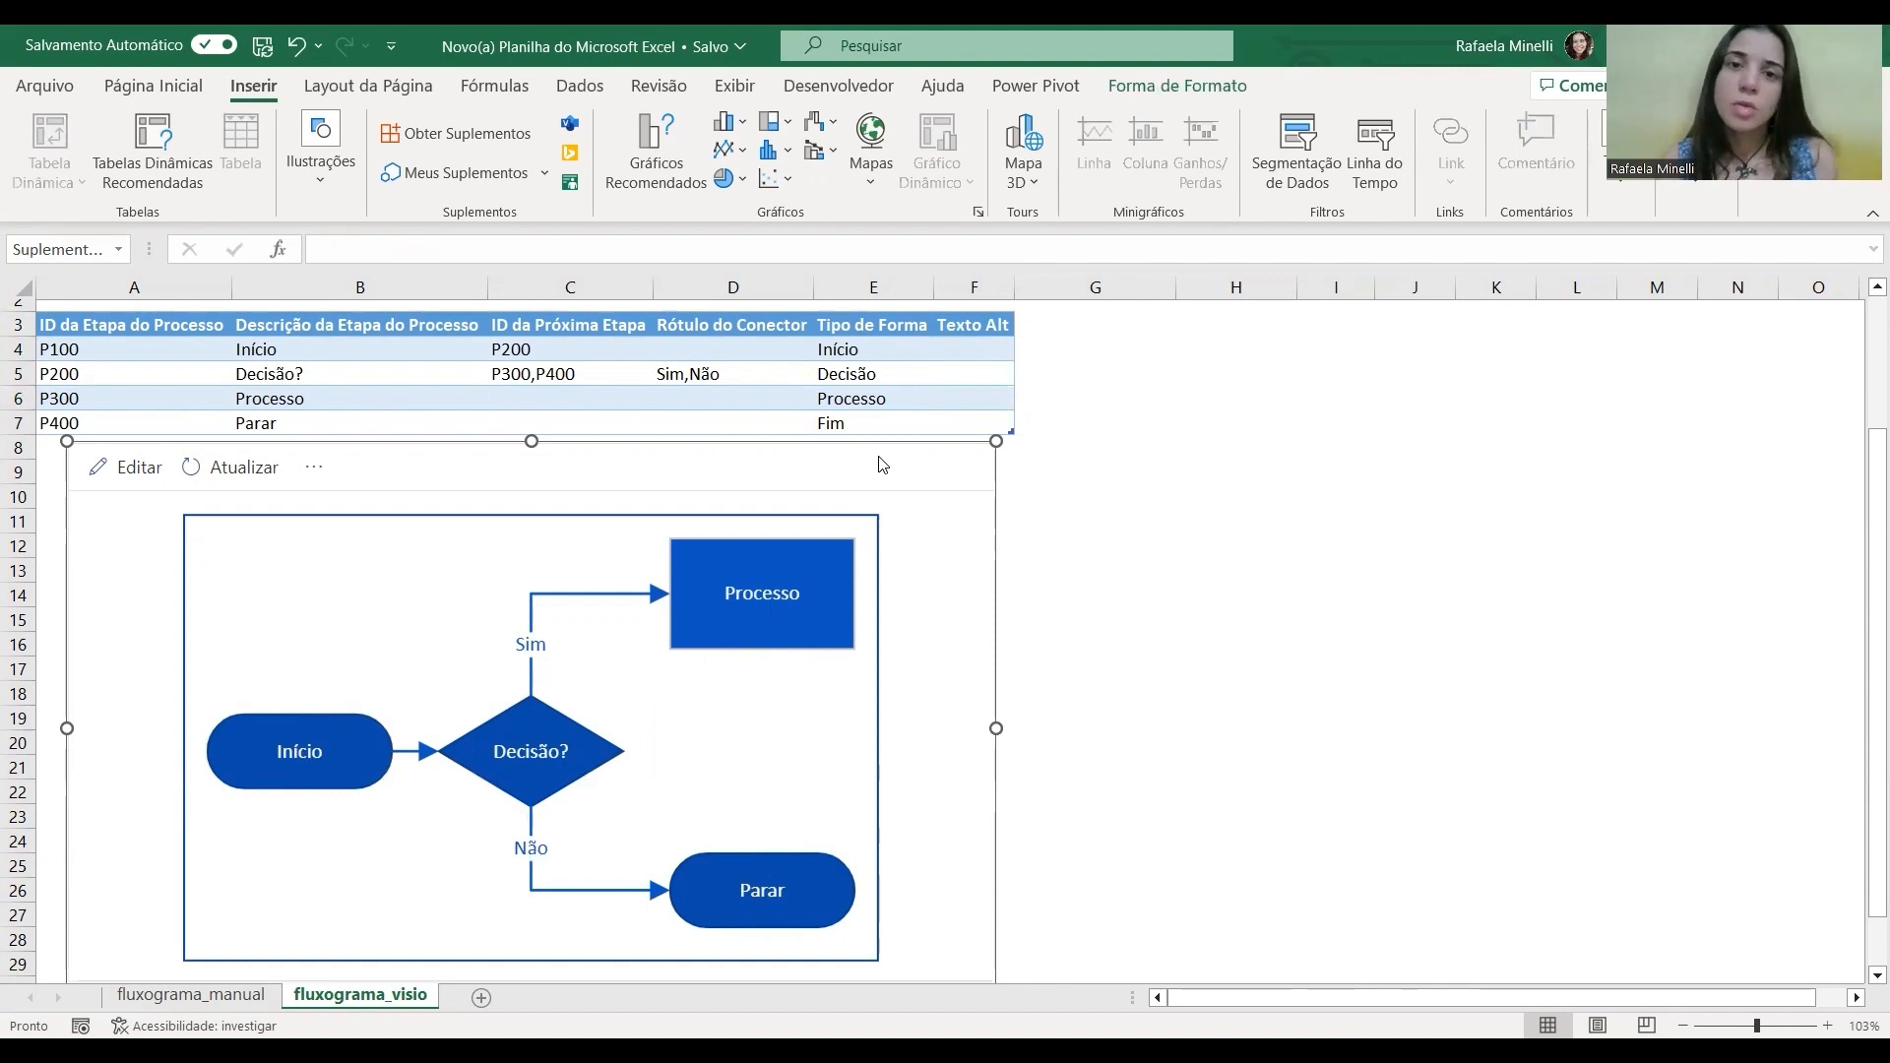
scroll(881, 465, "up", 1)
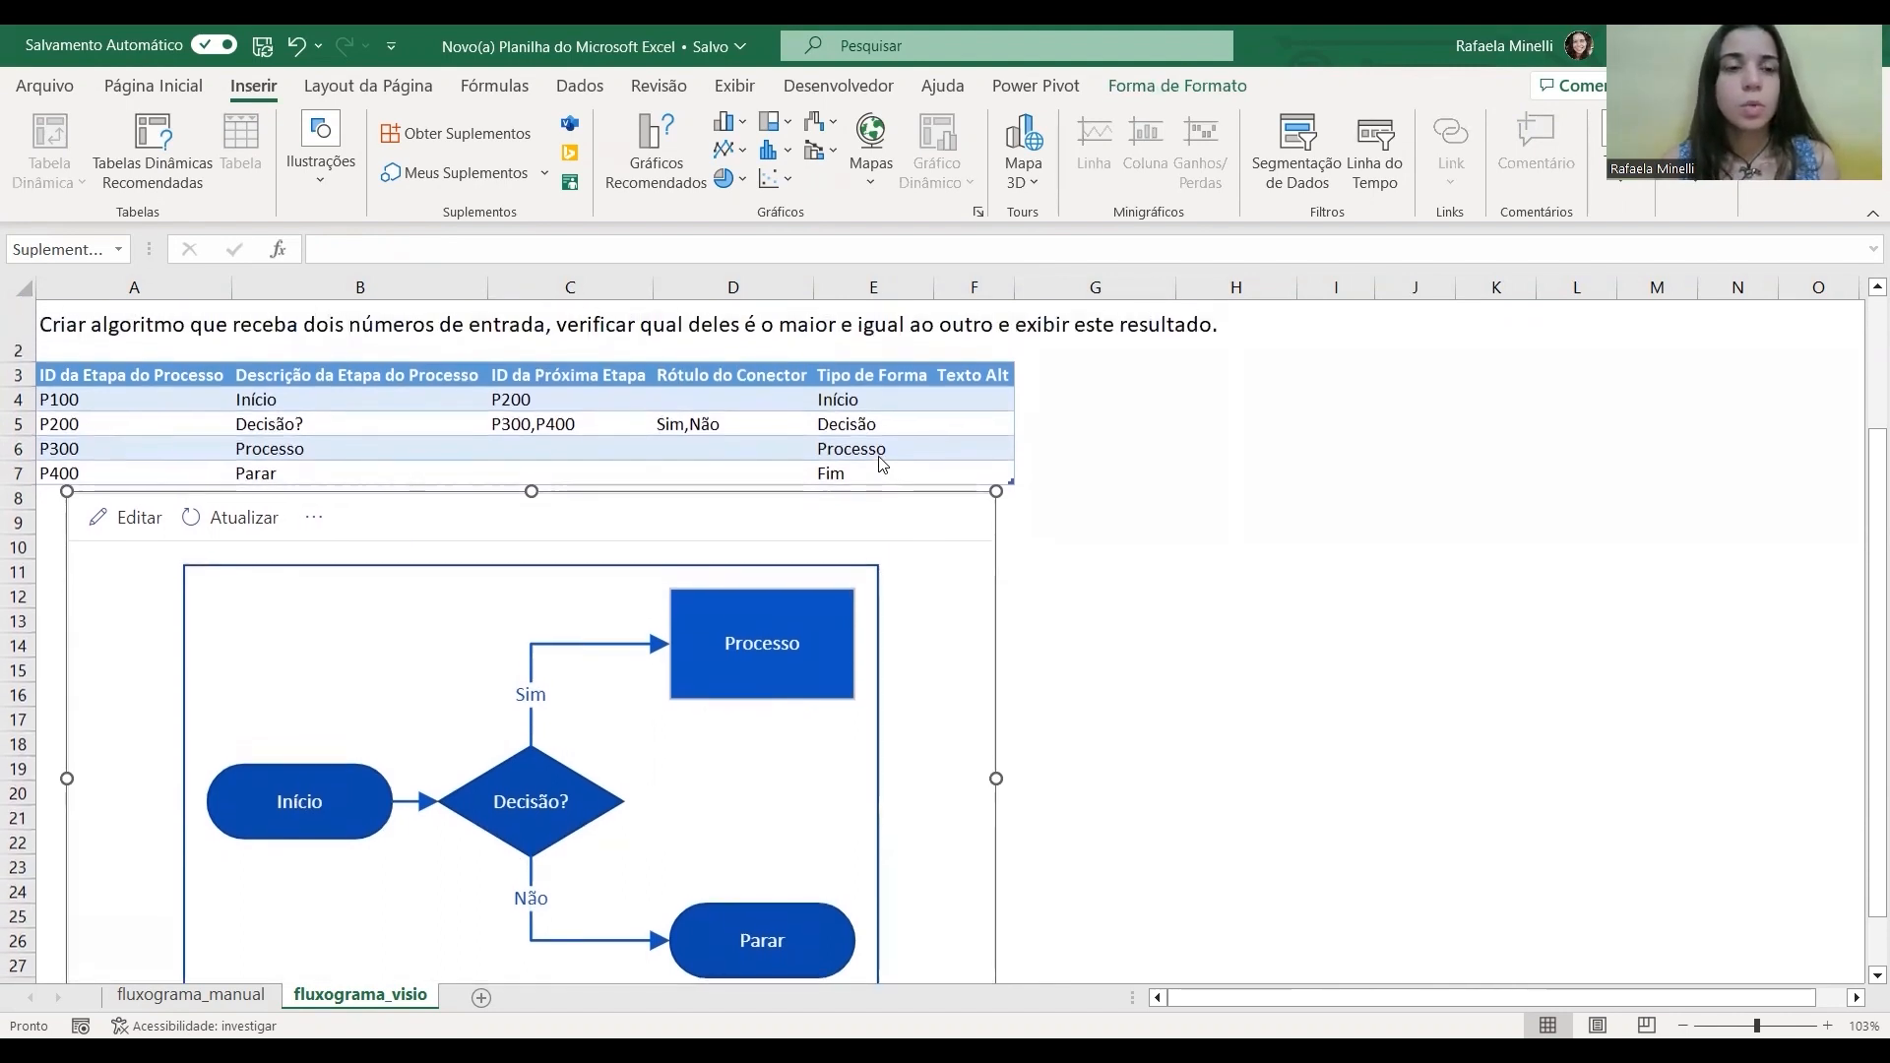
scroll(877, 457, "up", 1)
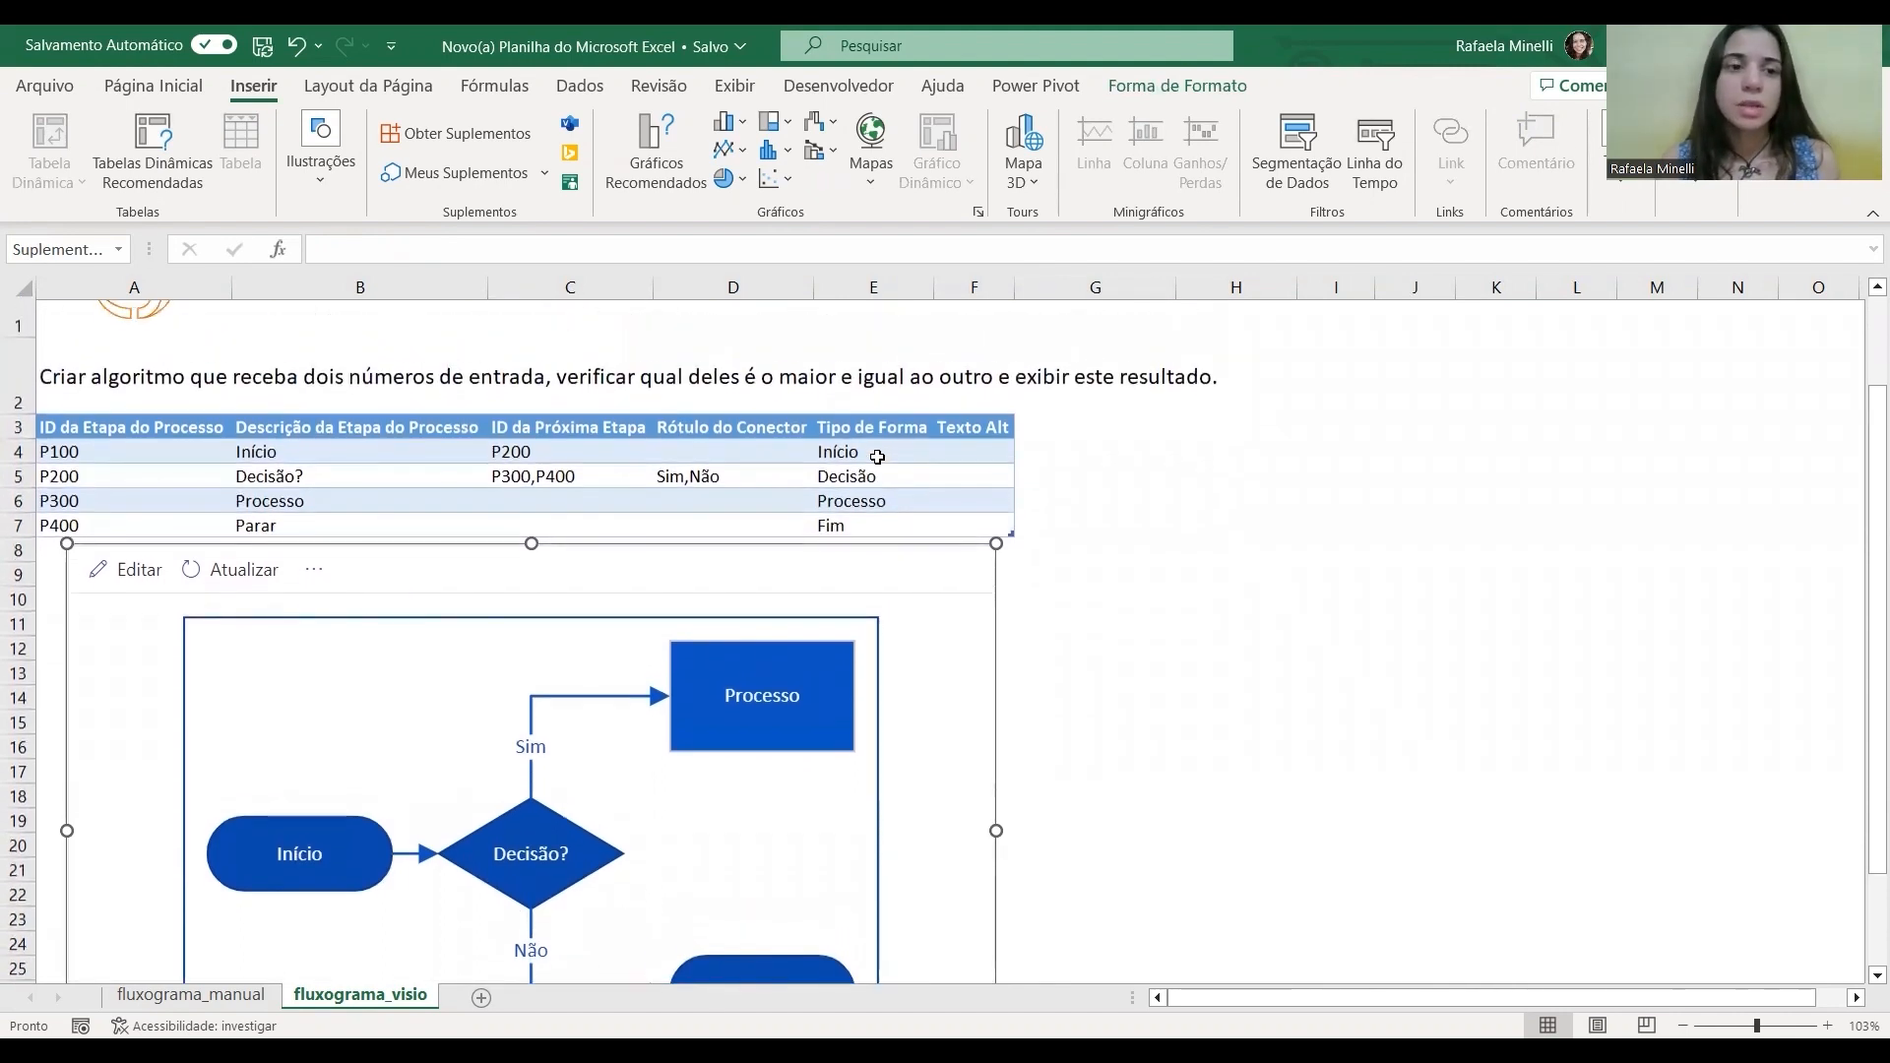
scroll(877, 458, "up", 1)
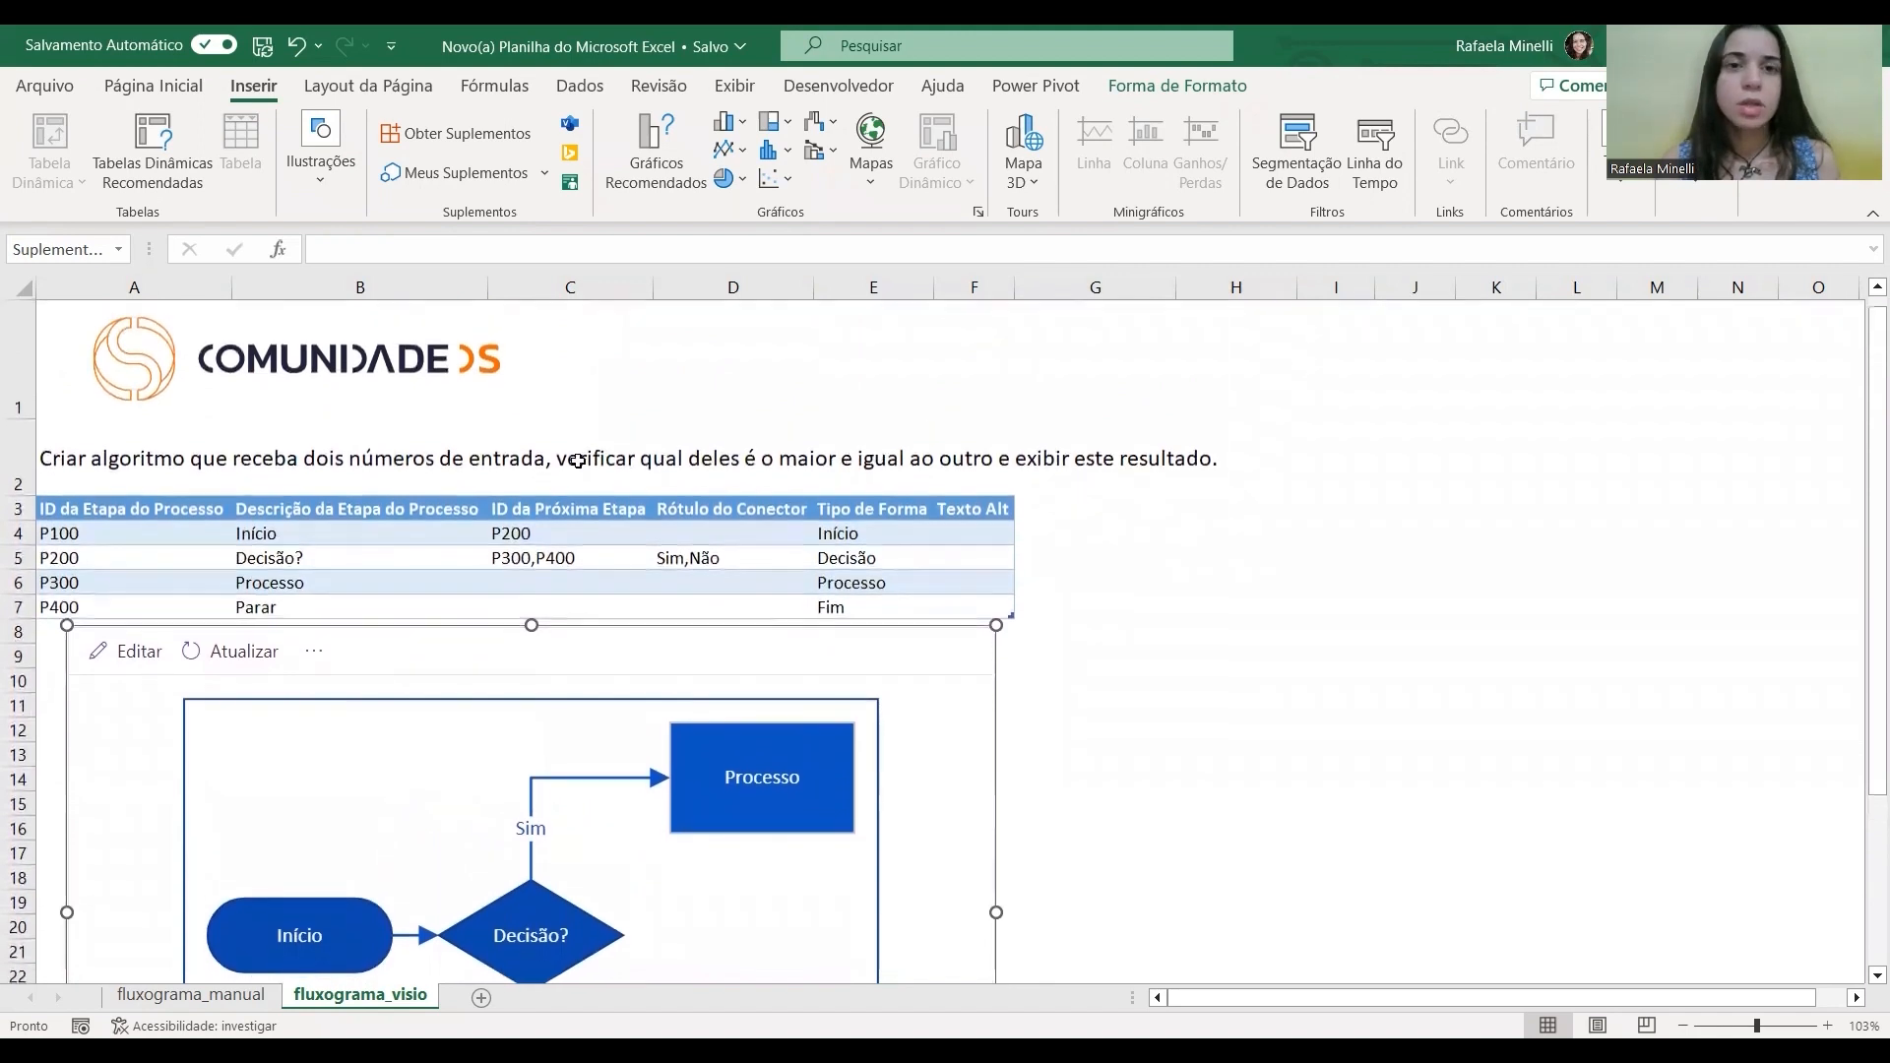
Reread the algorithm statement and examine the reference flowchart on the fluxograma_manual sheet before returning to fluxograma_visio.
left_click(200, 468)
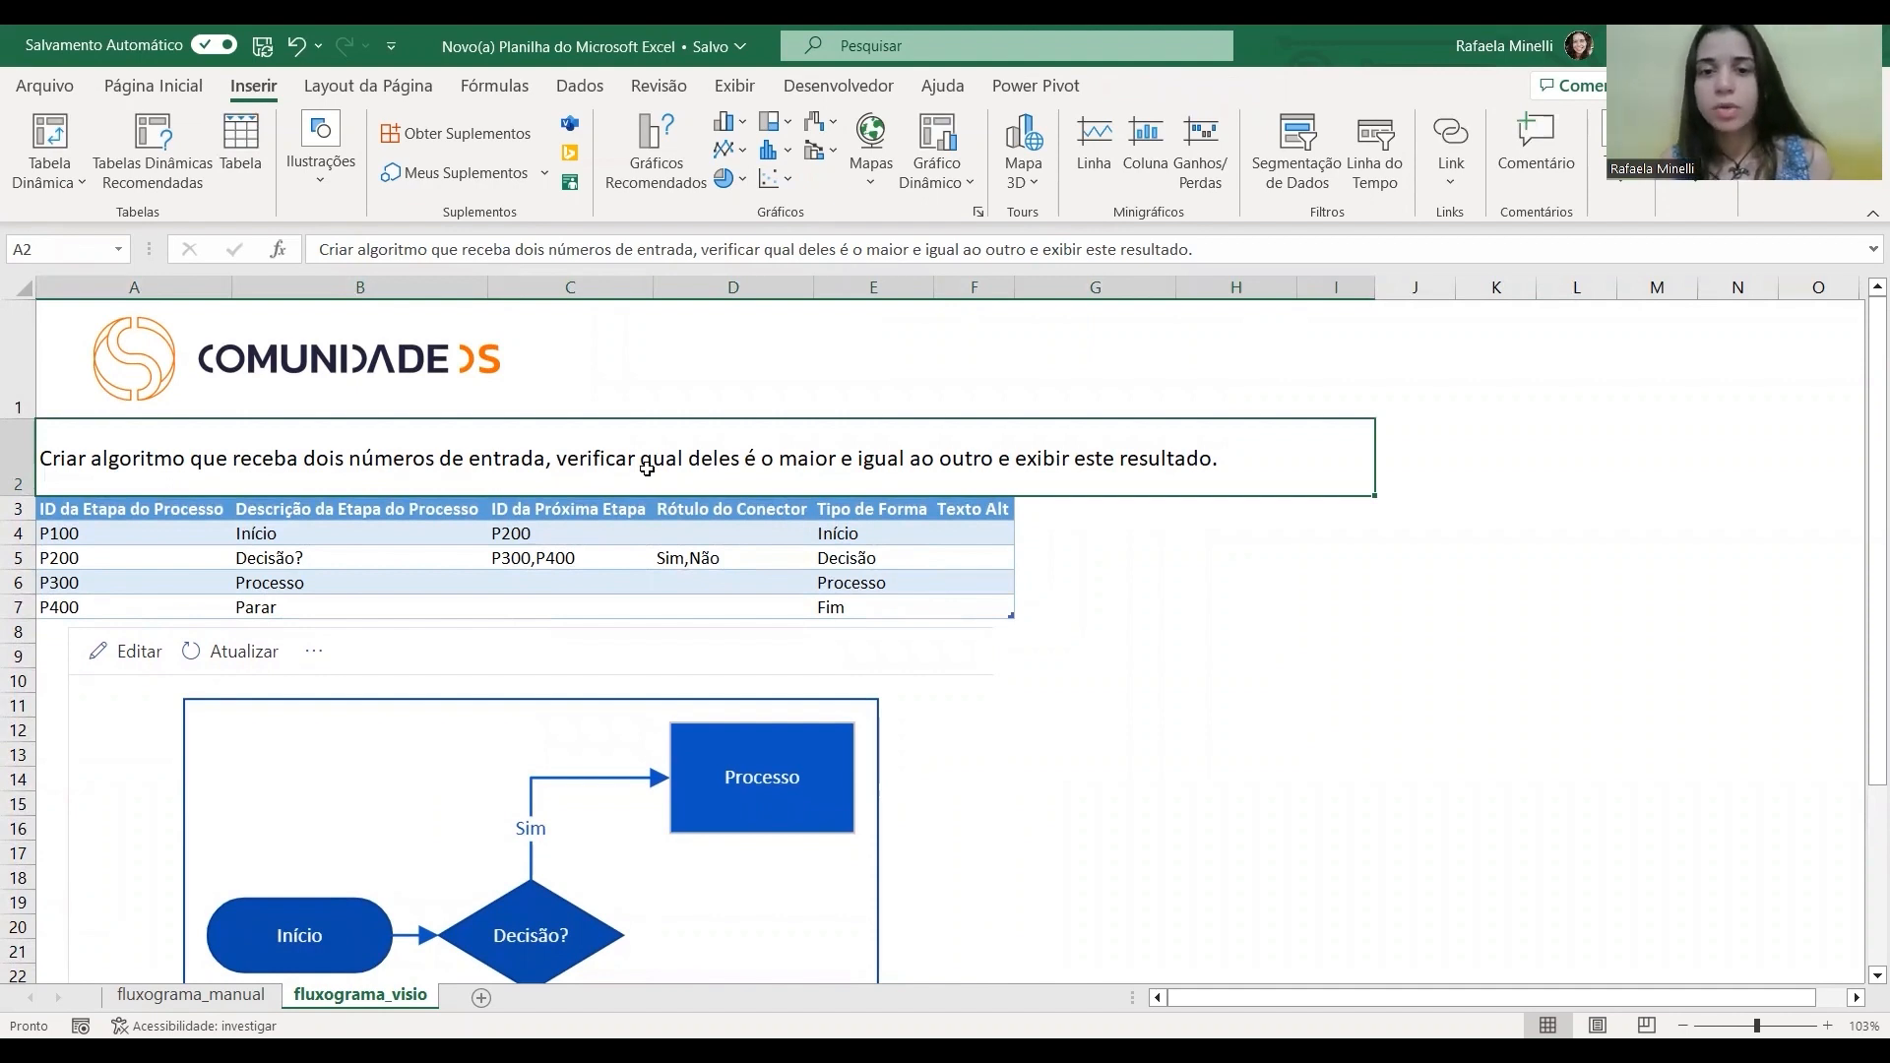
scroll(647, 468, "down", 1)
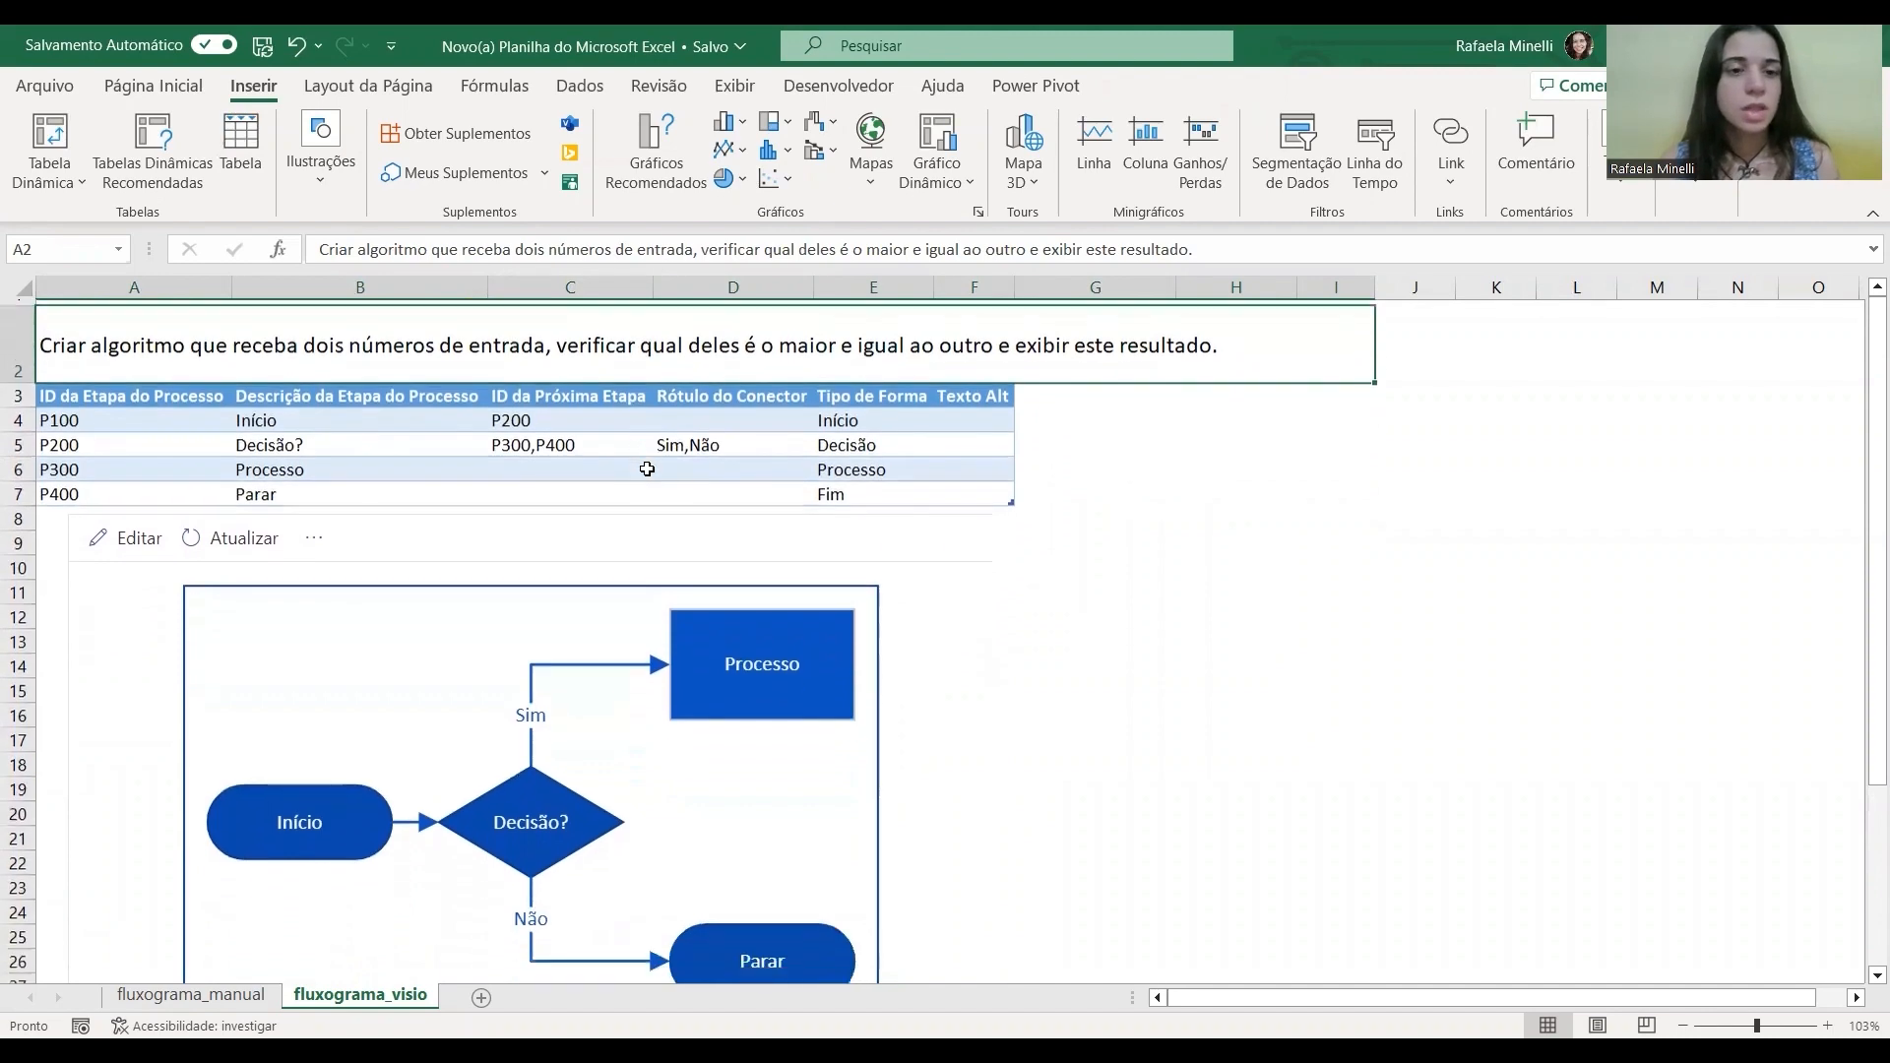
left_click(192, 994)
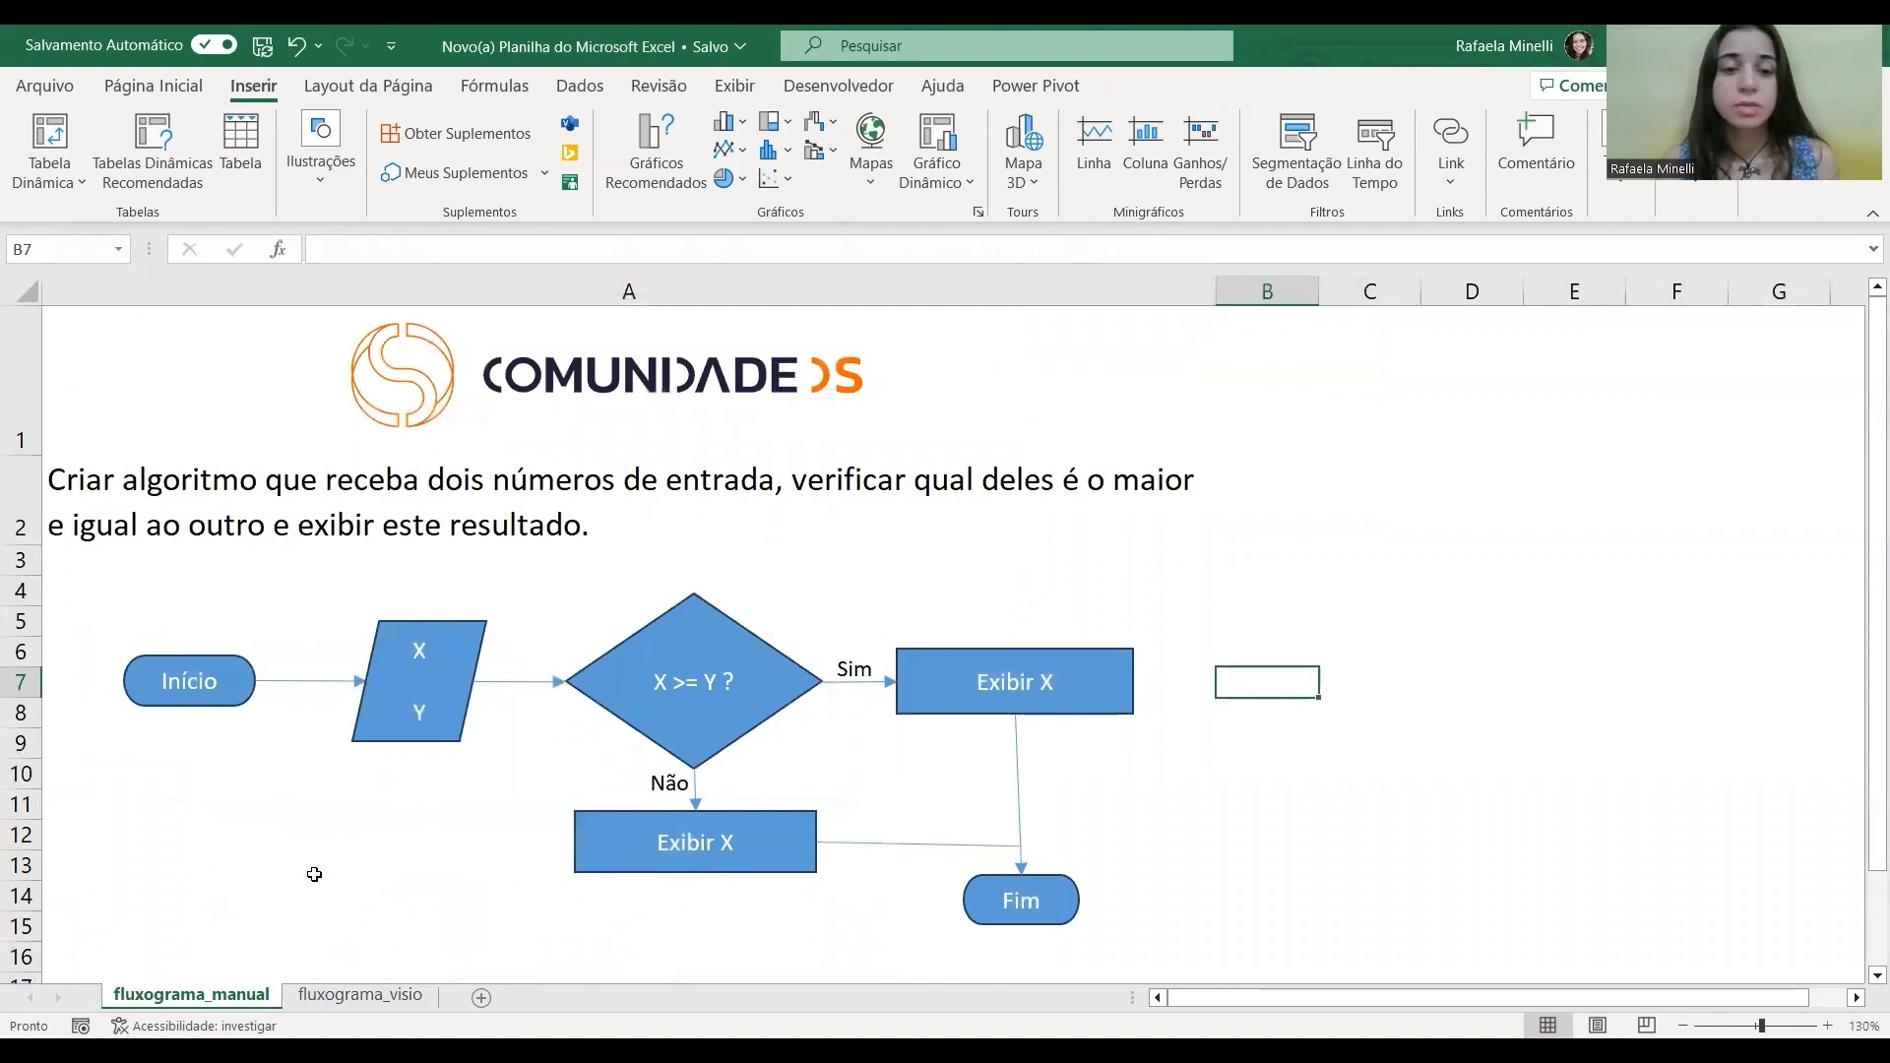
left_click(360, 996)
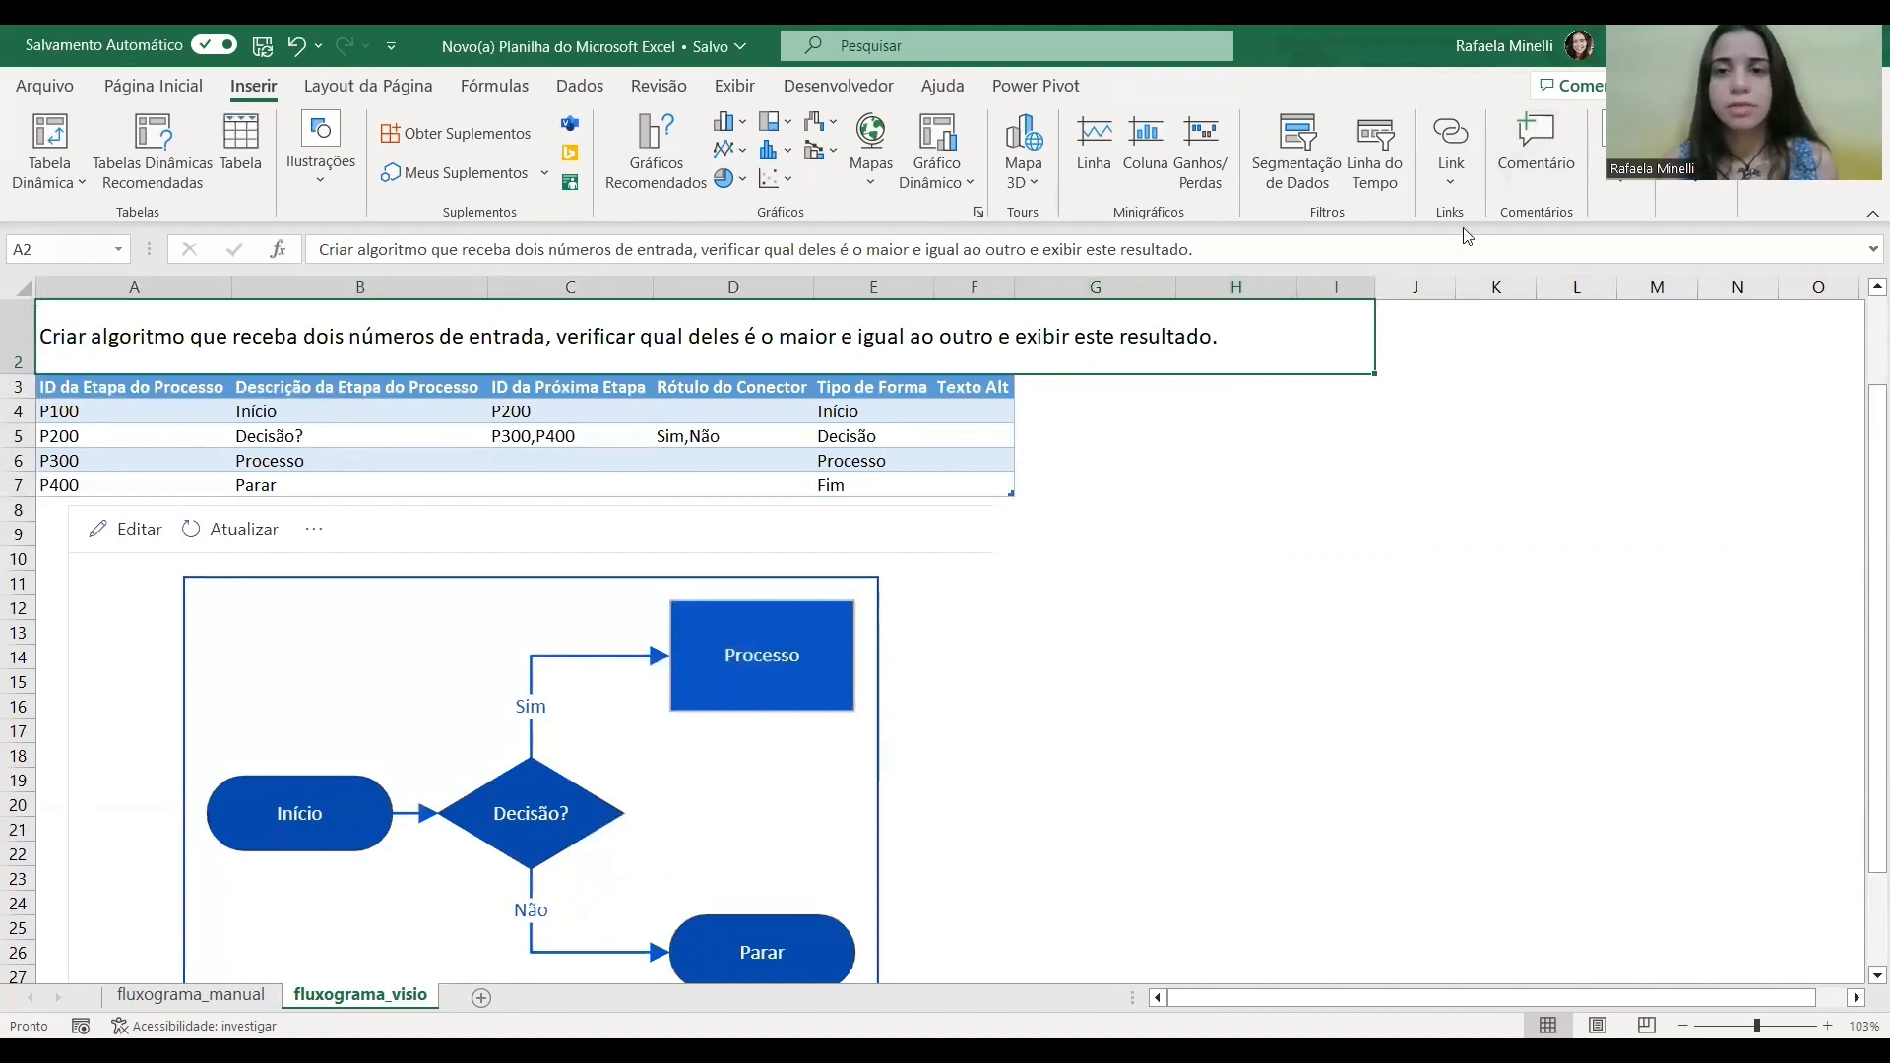
Collapse the ribbon, then shrink the flowchart diagram and reposition it with several empty rows beneath the data table.
left_click(1869, 216)
left_click(992, 395)
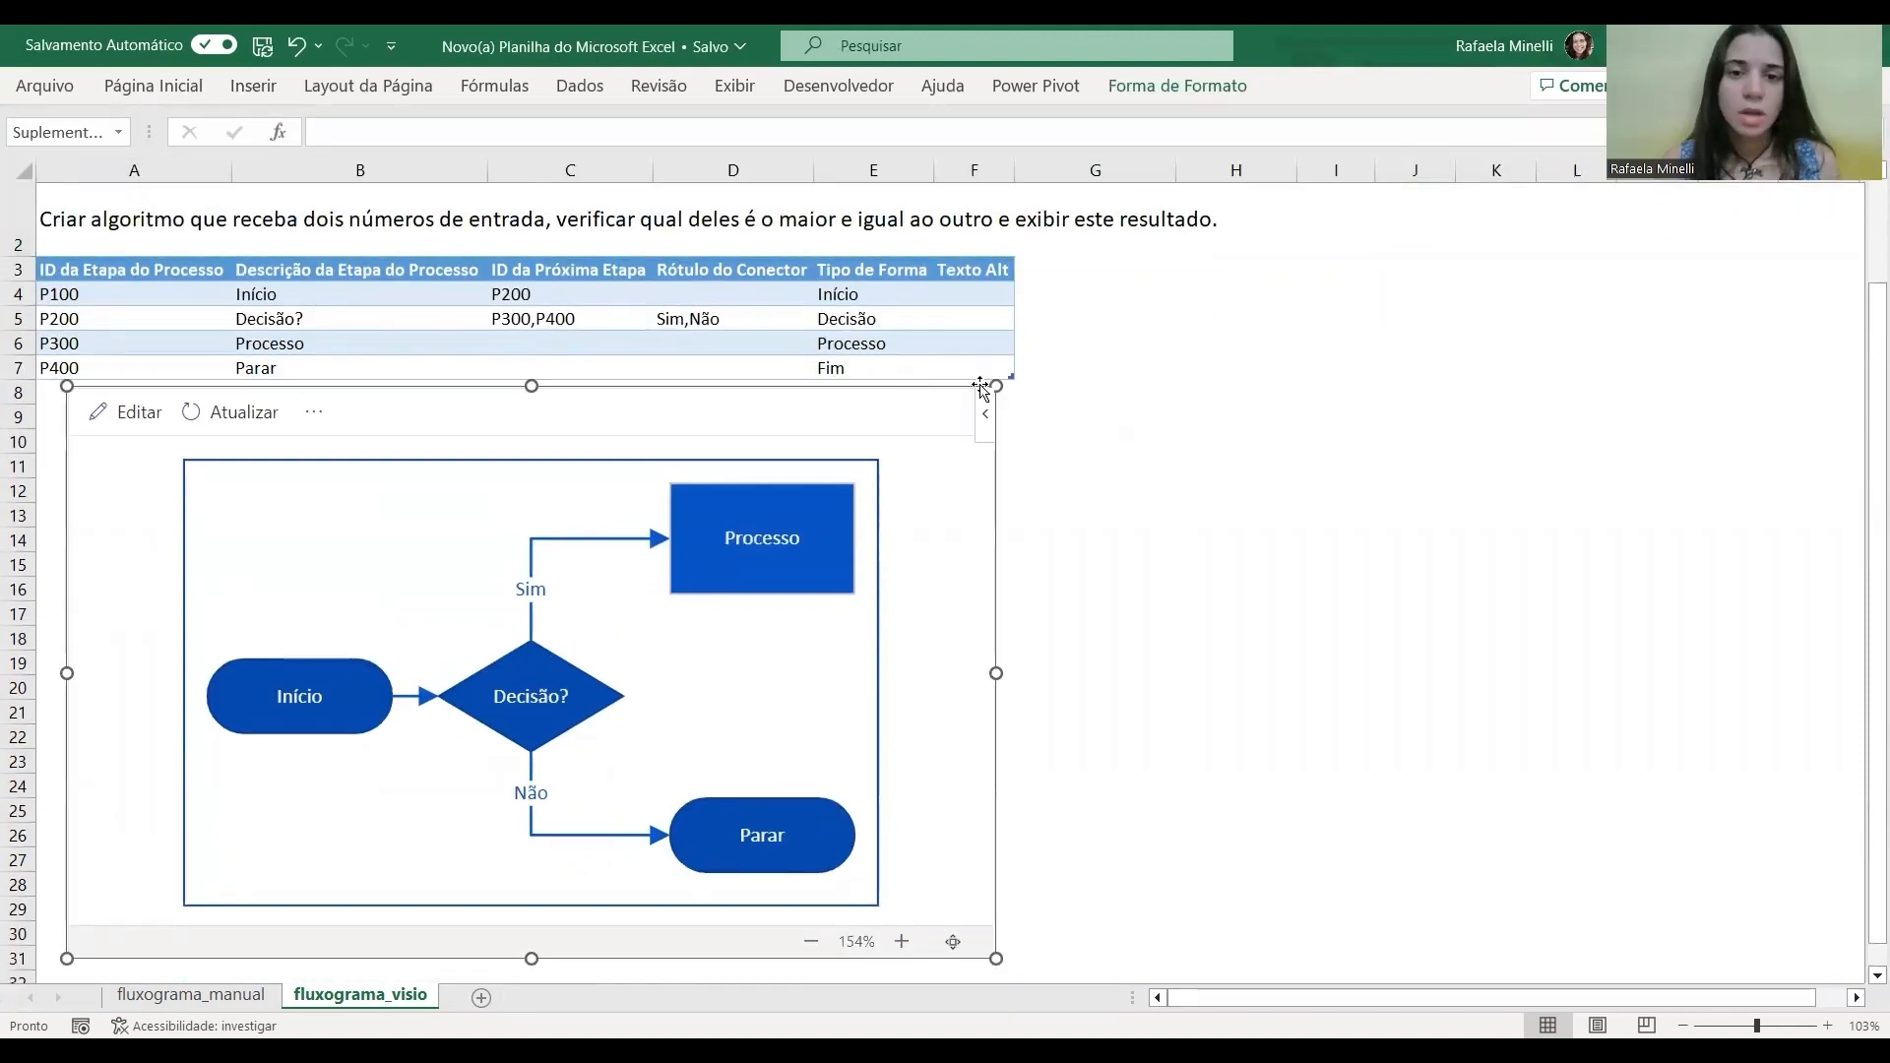
left_click_drag(996, 386, 867, 521)
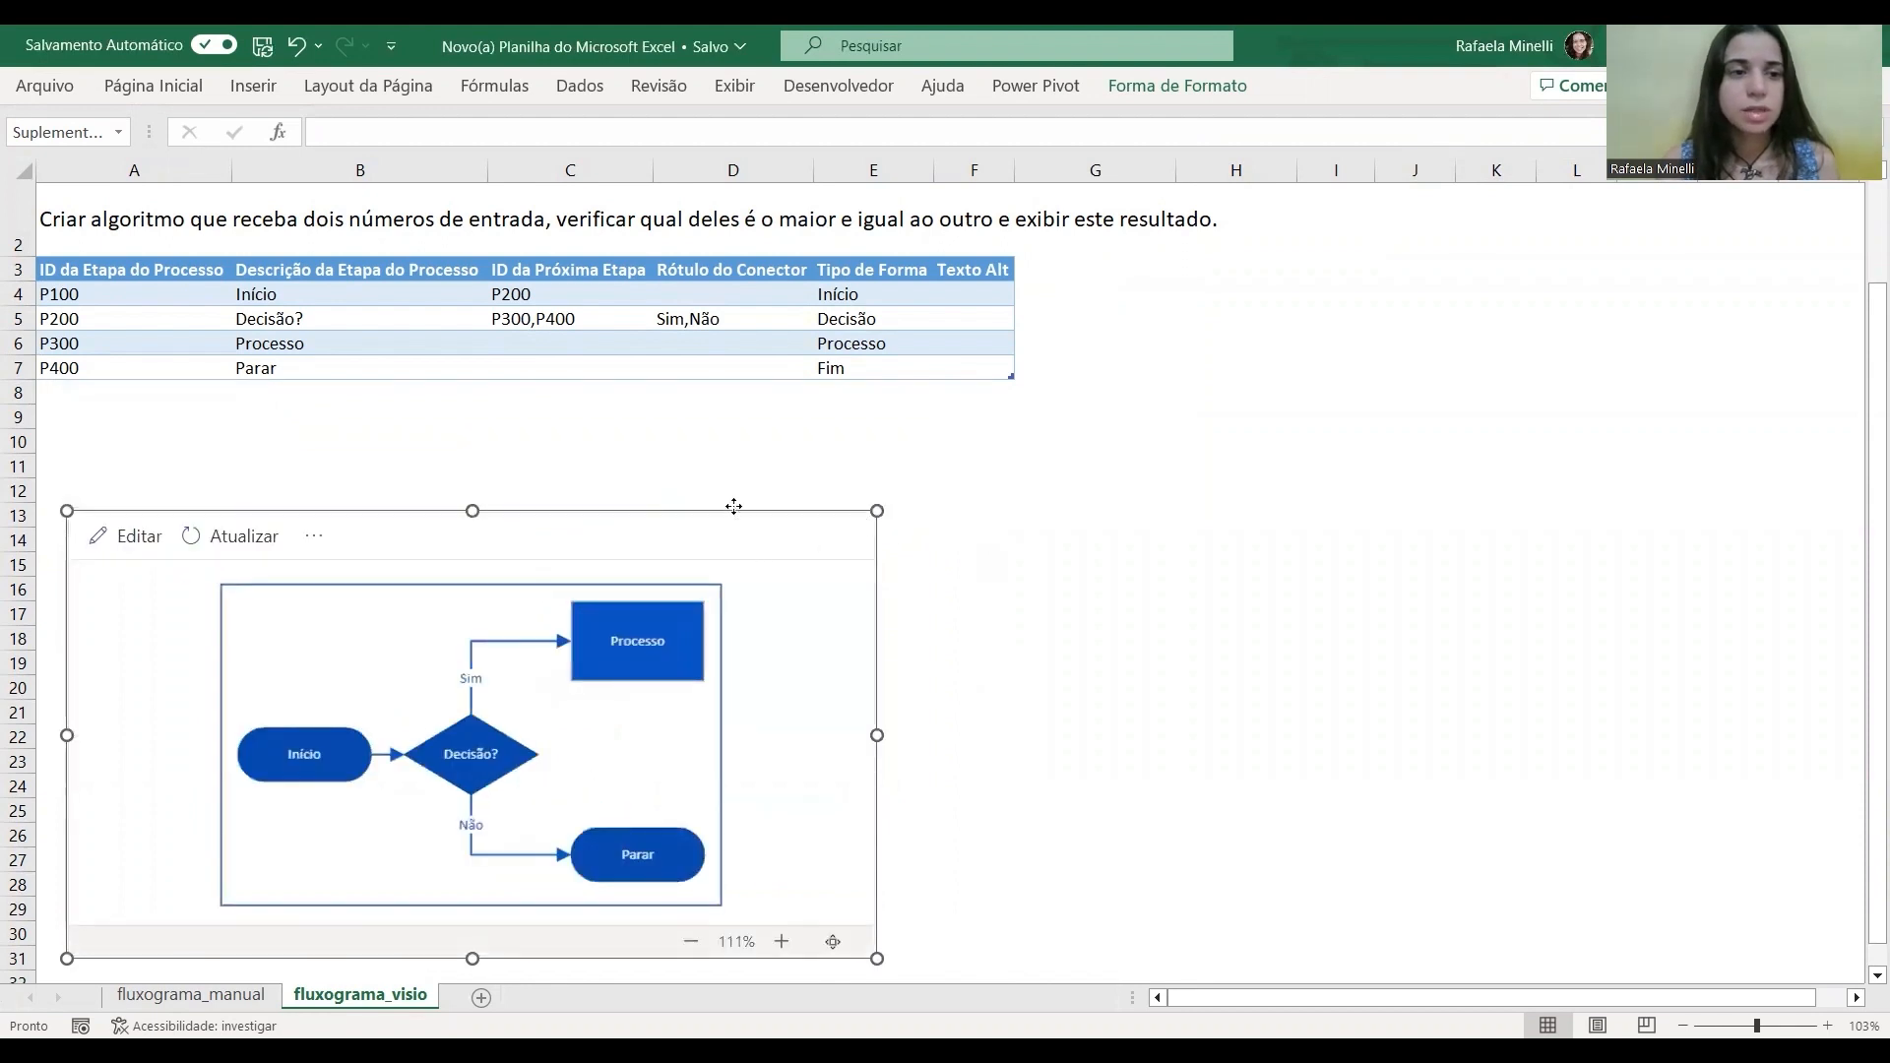
left_click_drag(736, 509, 787, 470)
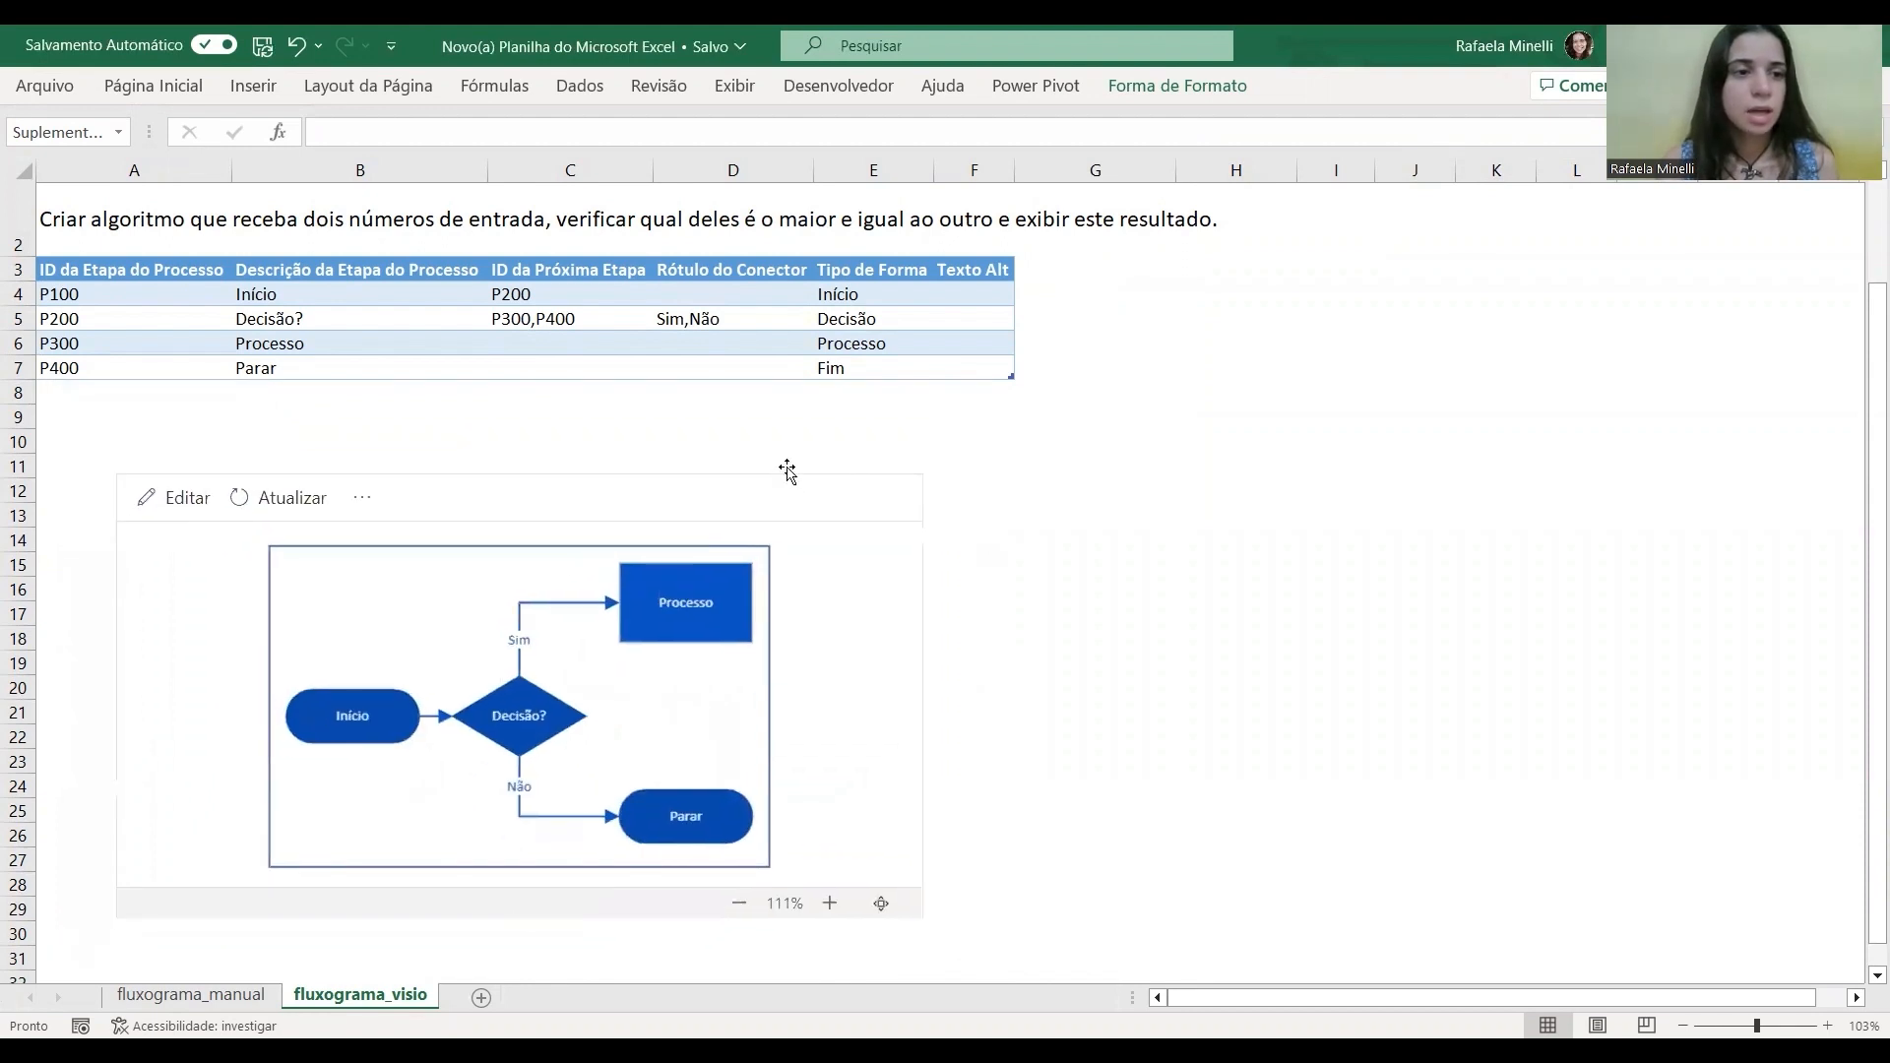
Add two process steps to the data table with the IDs P500 and P600 below P400.
left_click(99, 398)
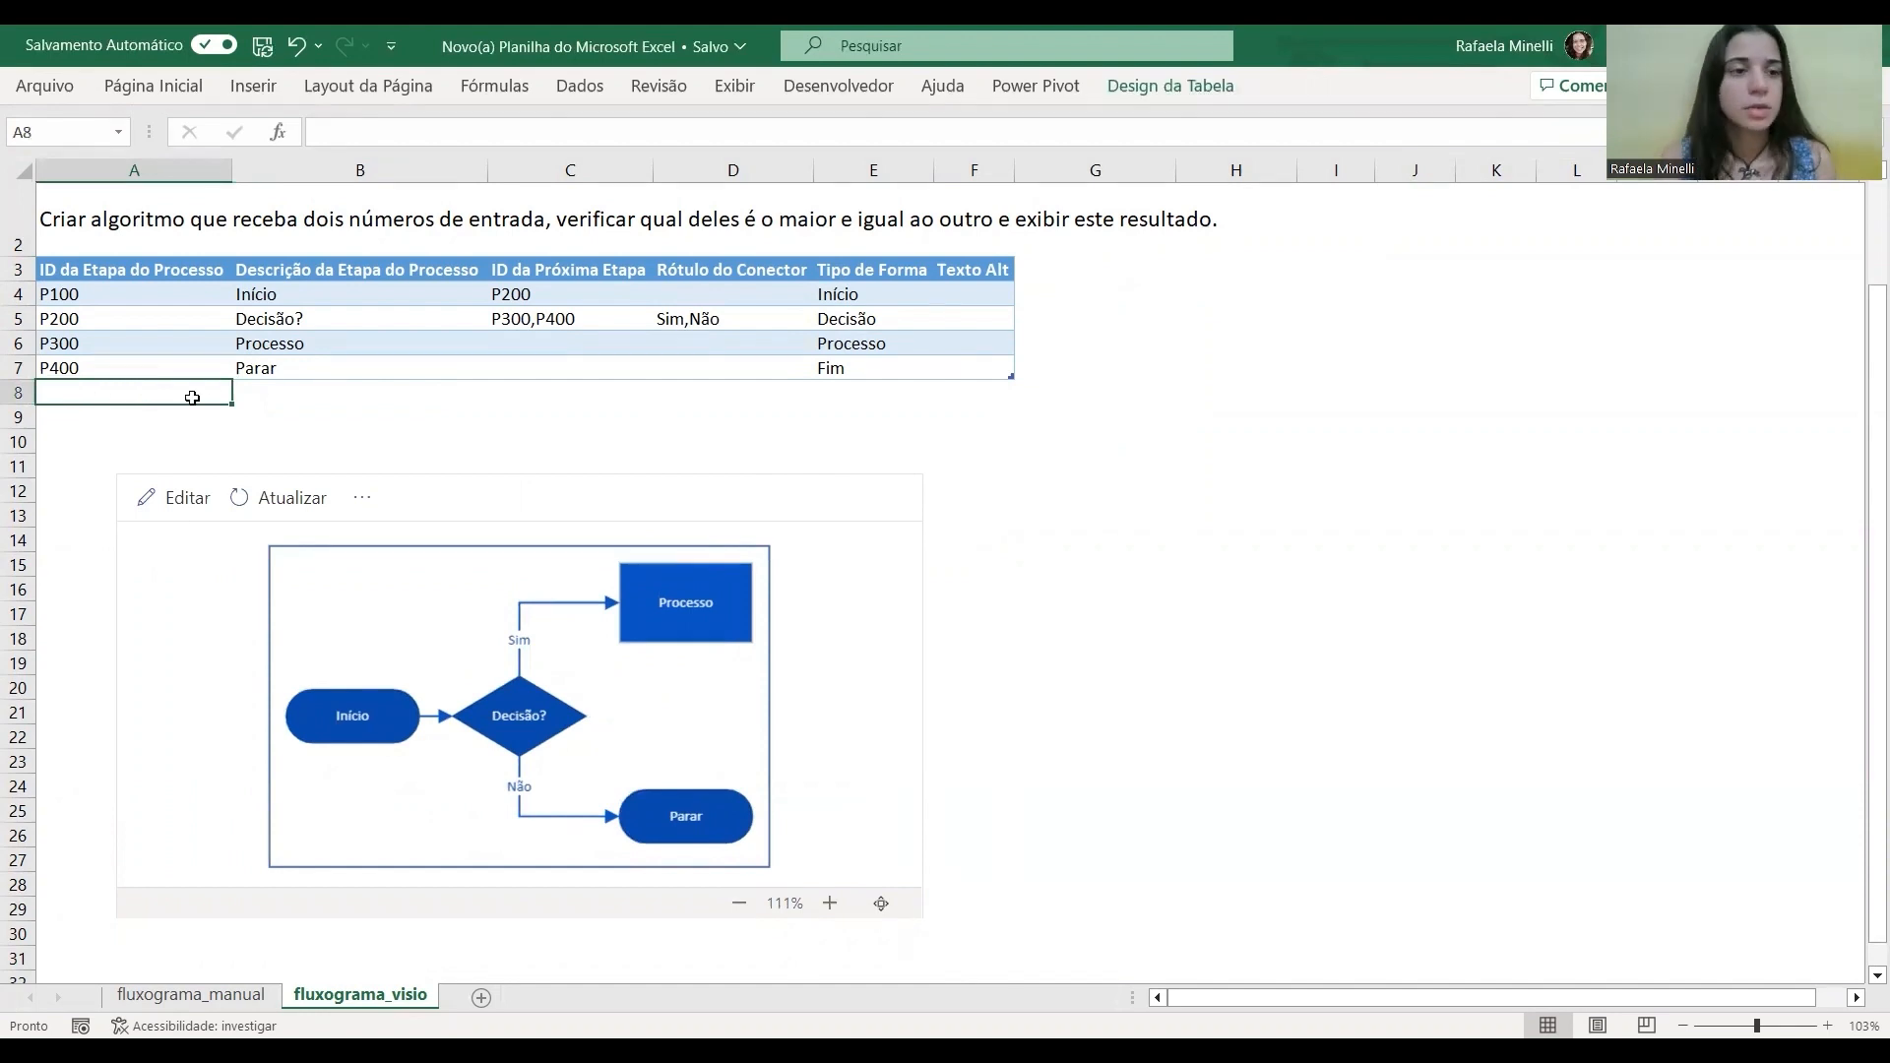
type("P500")
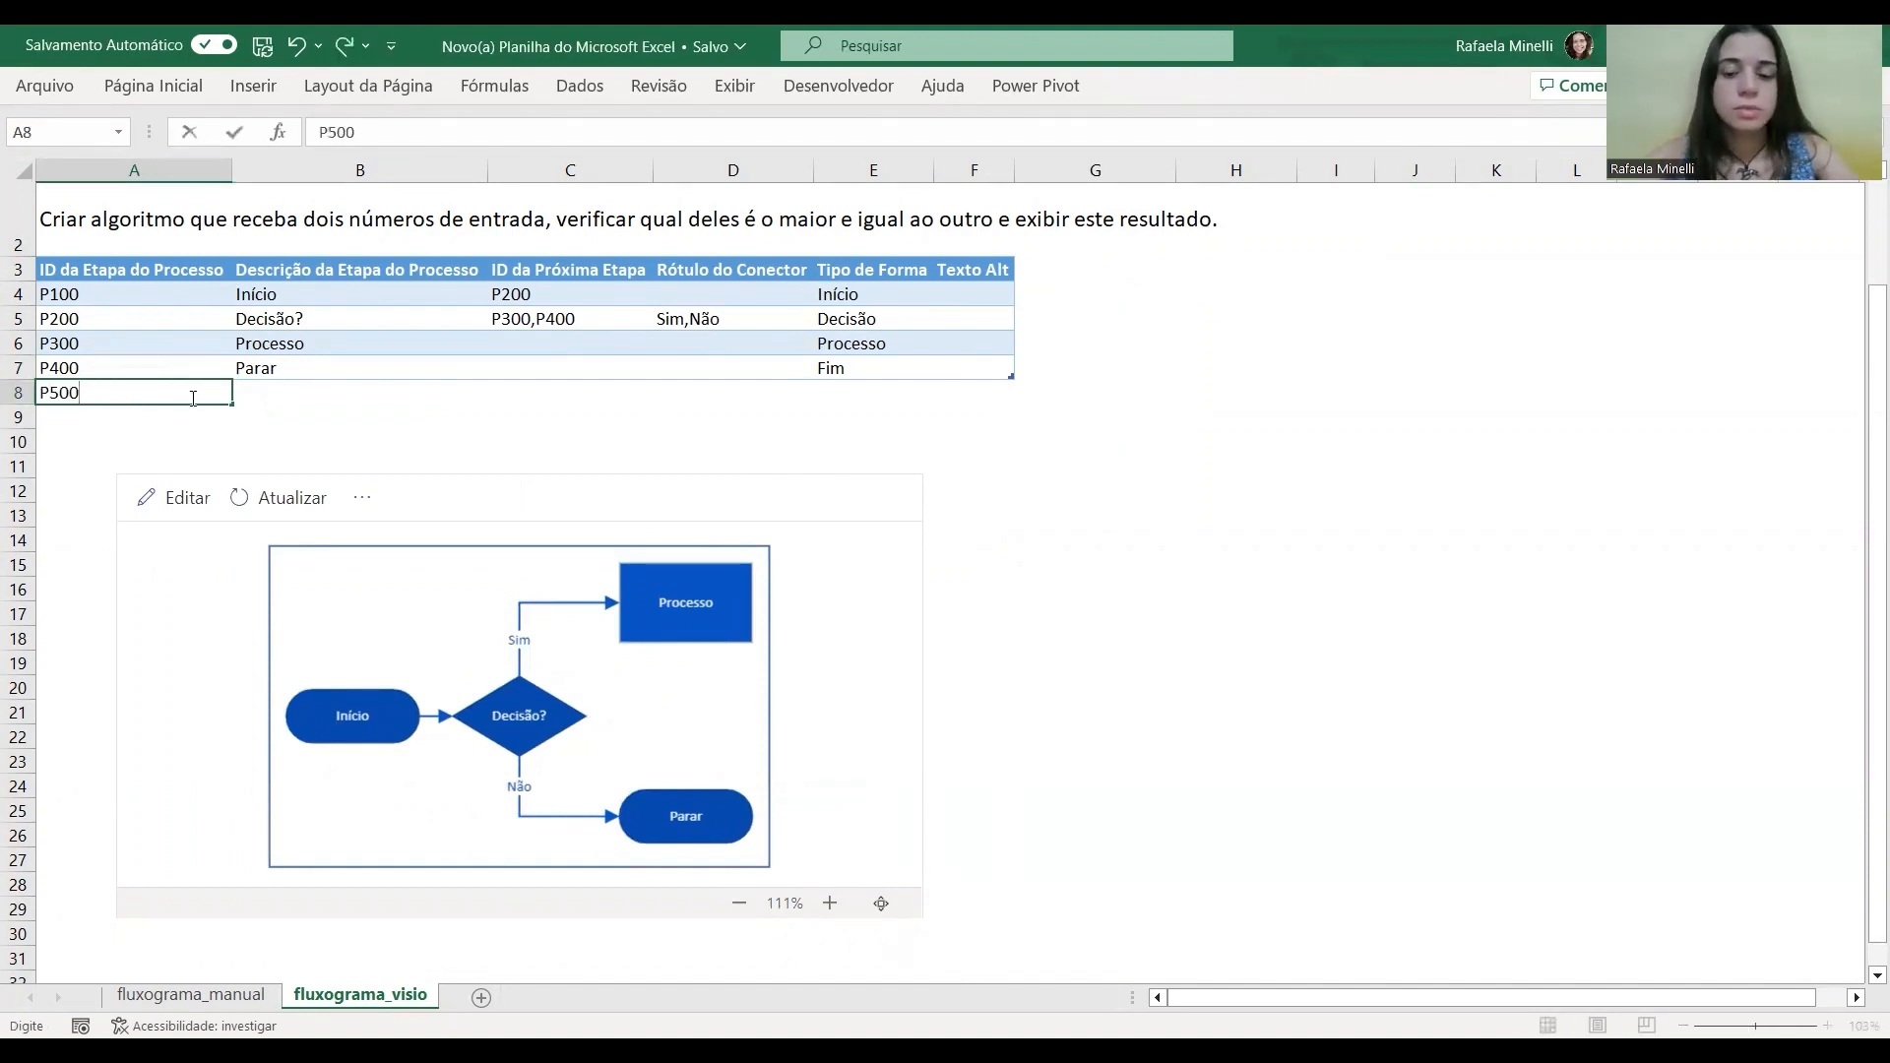
key("Return")
type("P")
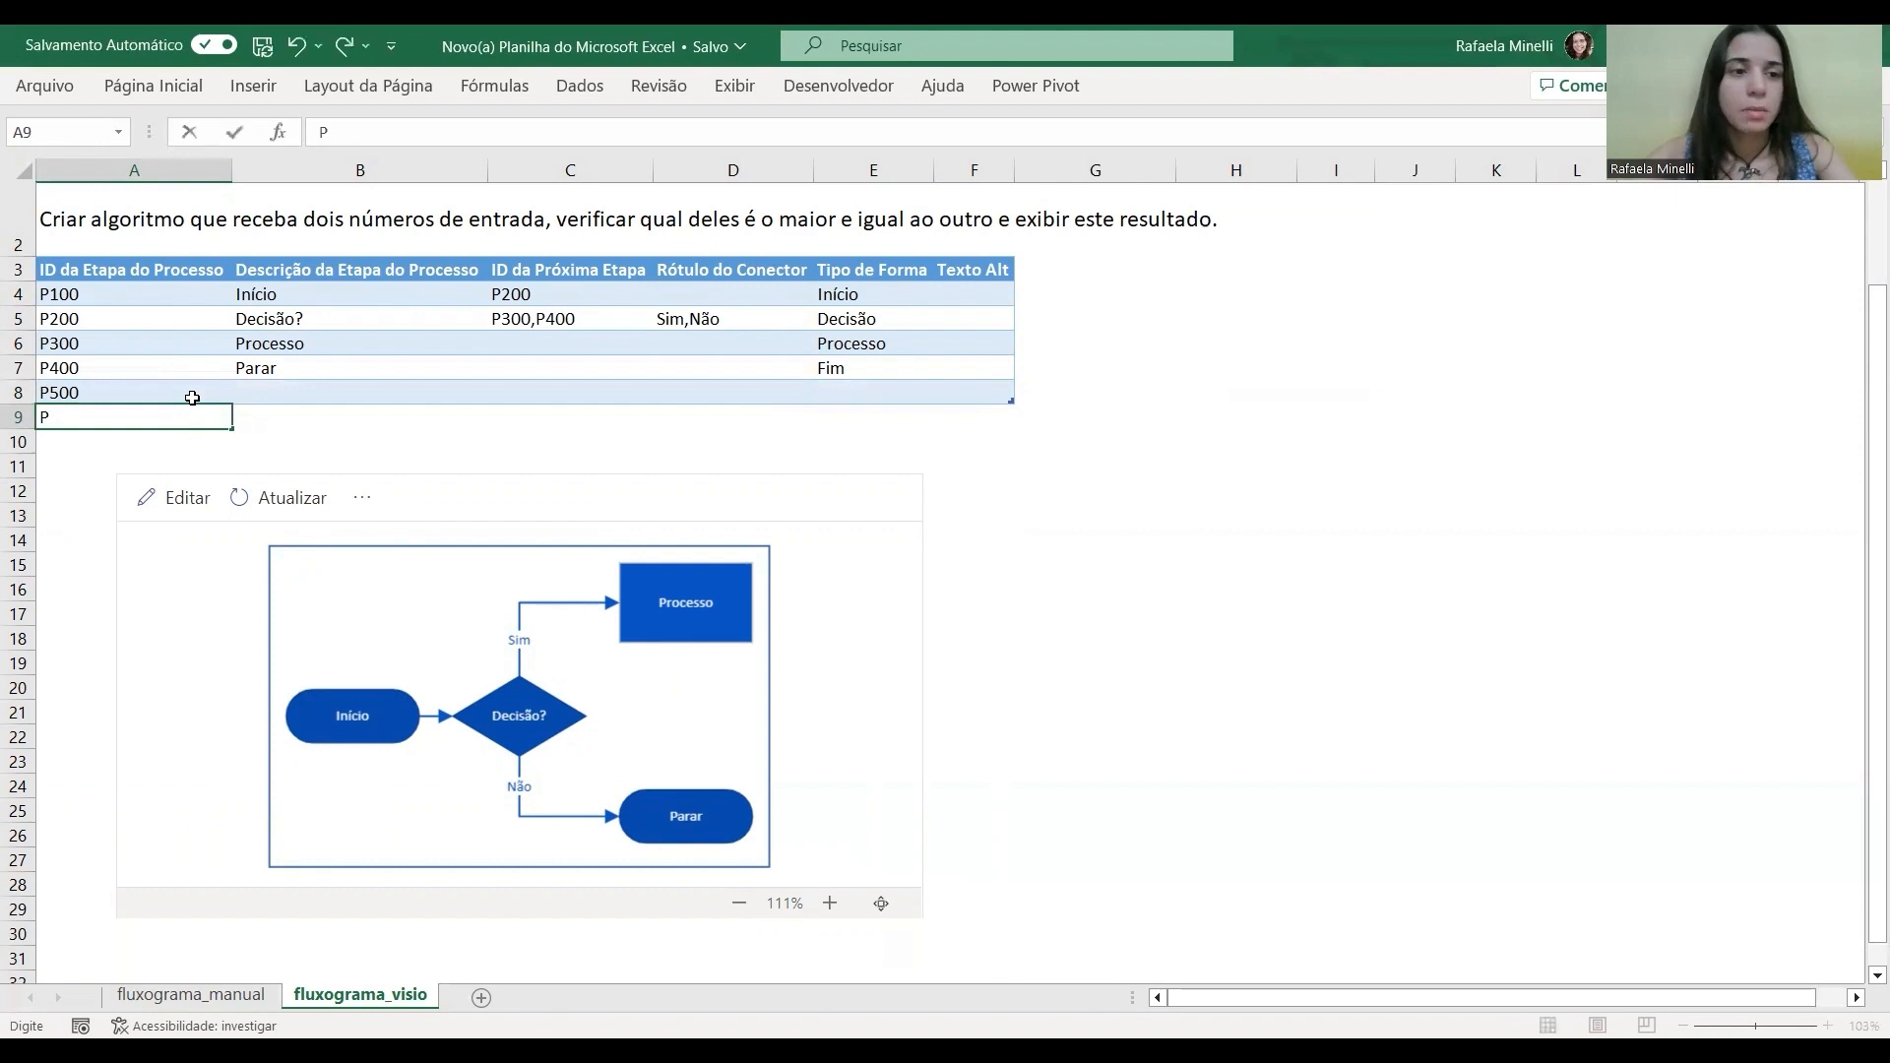
type("600")
key("Return")
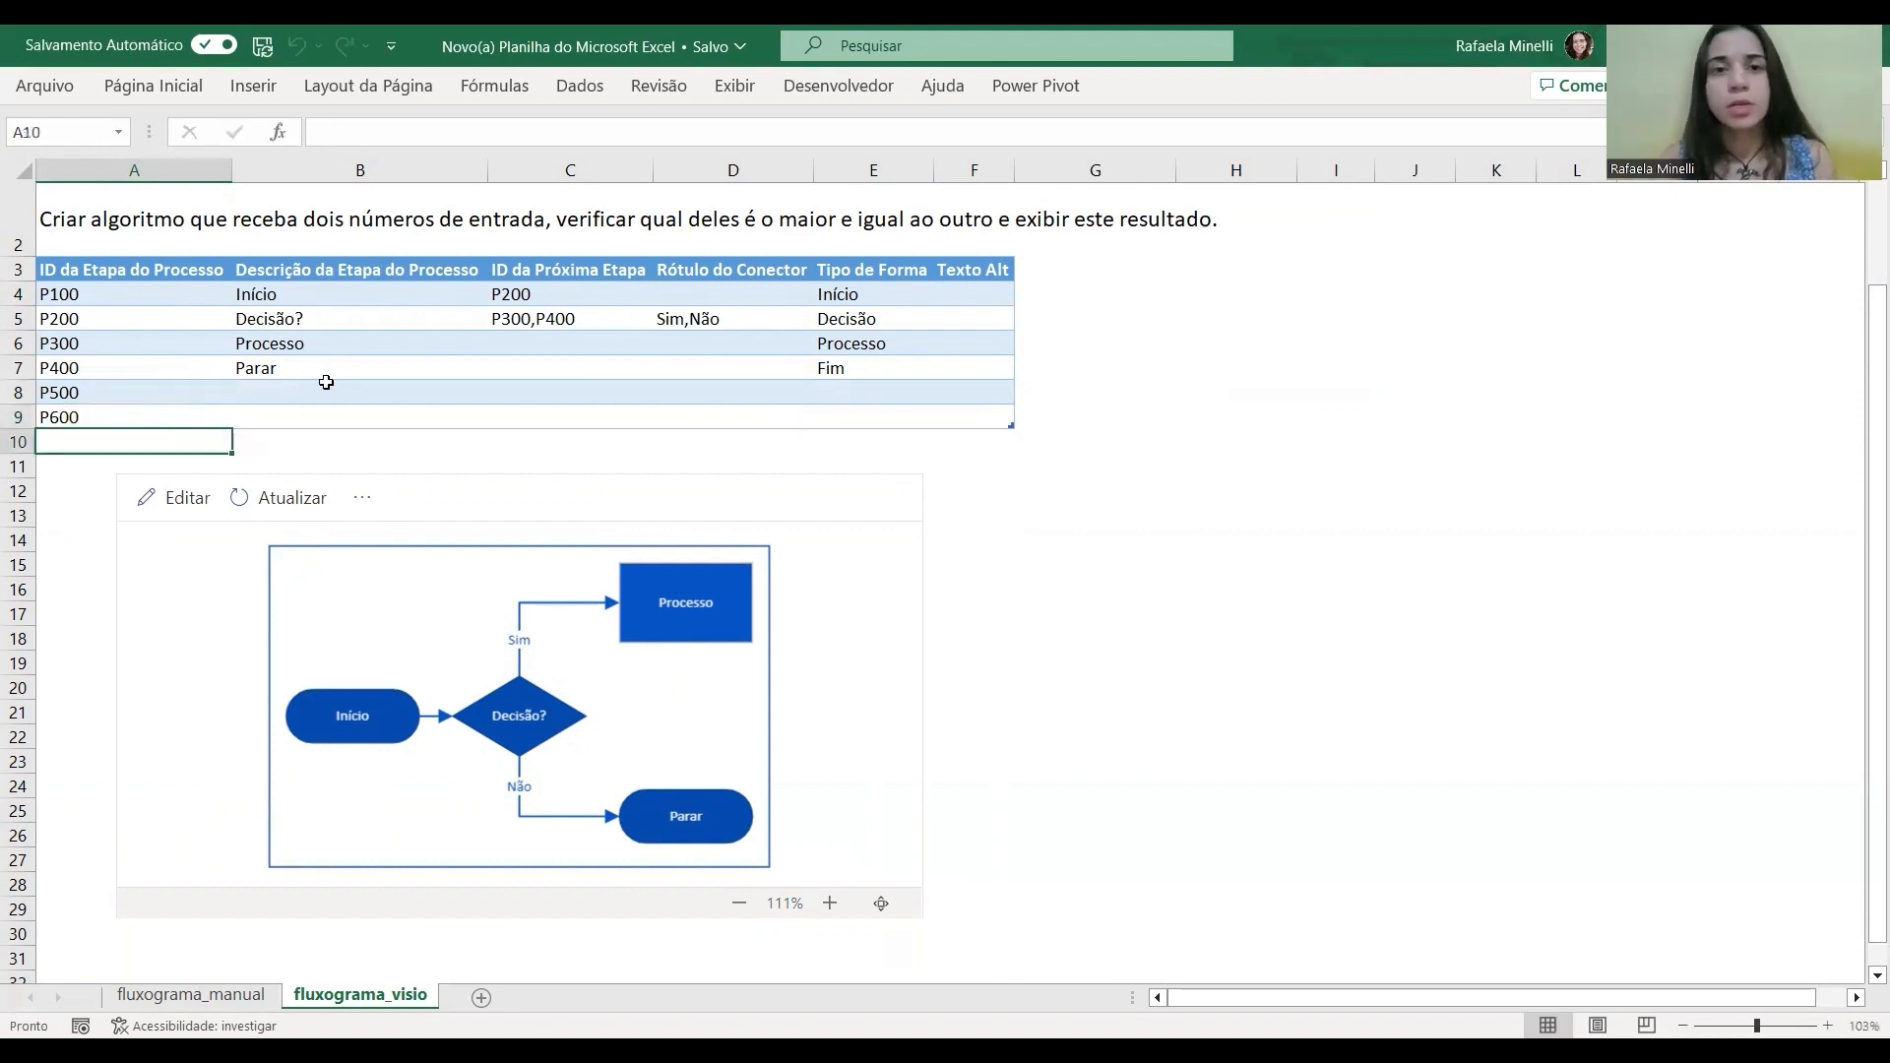
Replace step P200's description with X and y in the same cell, separated by an empty line.
left_click(513, 292)
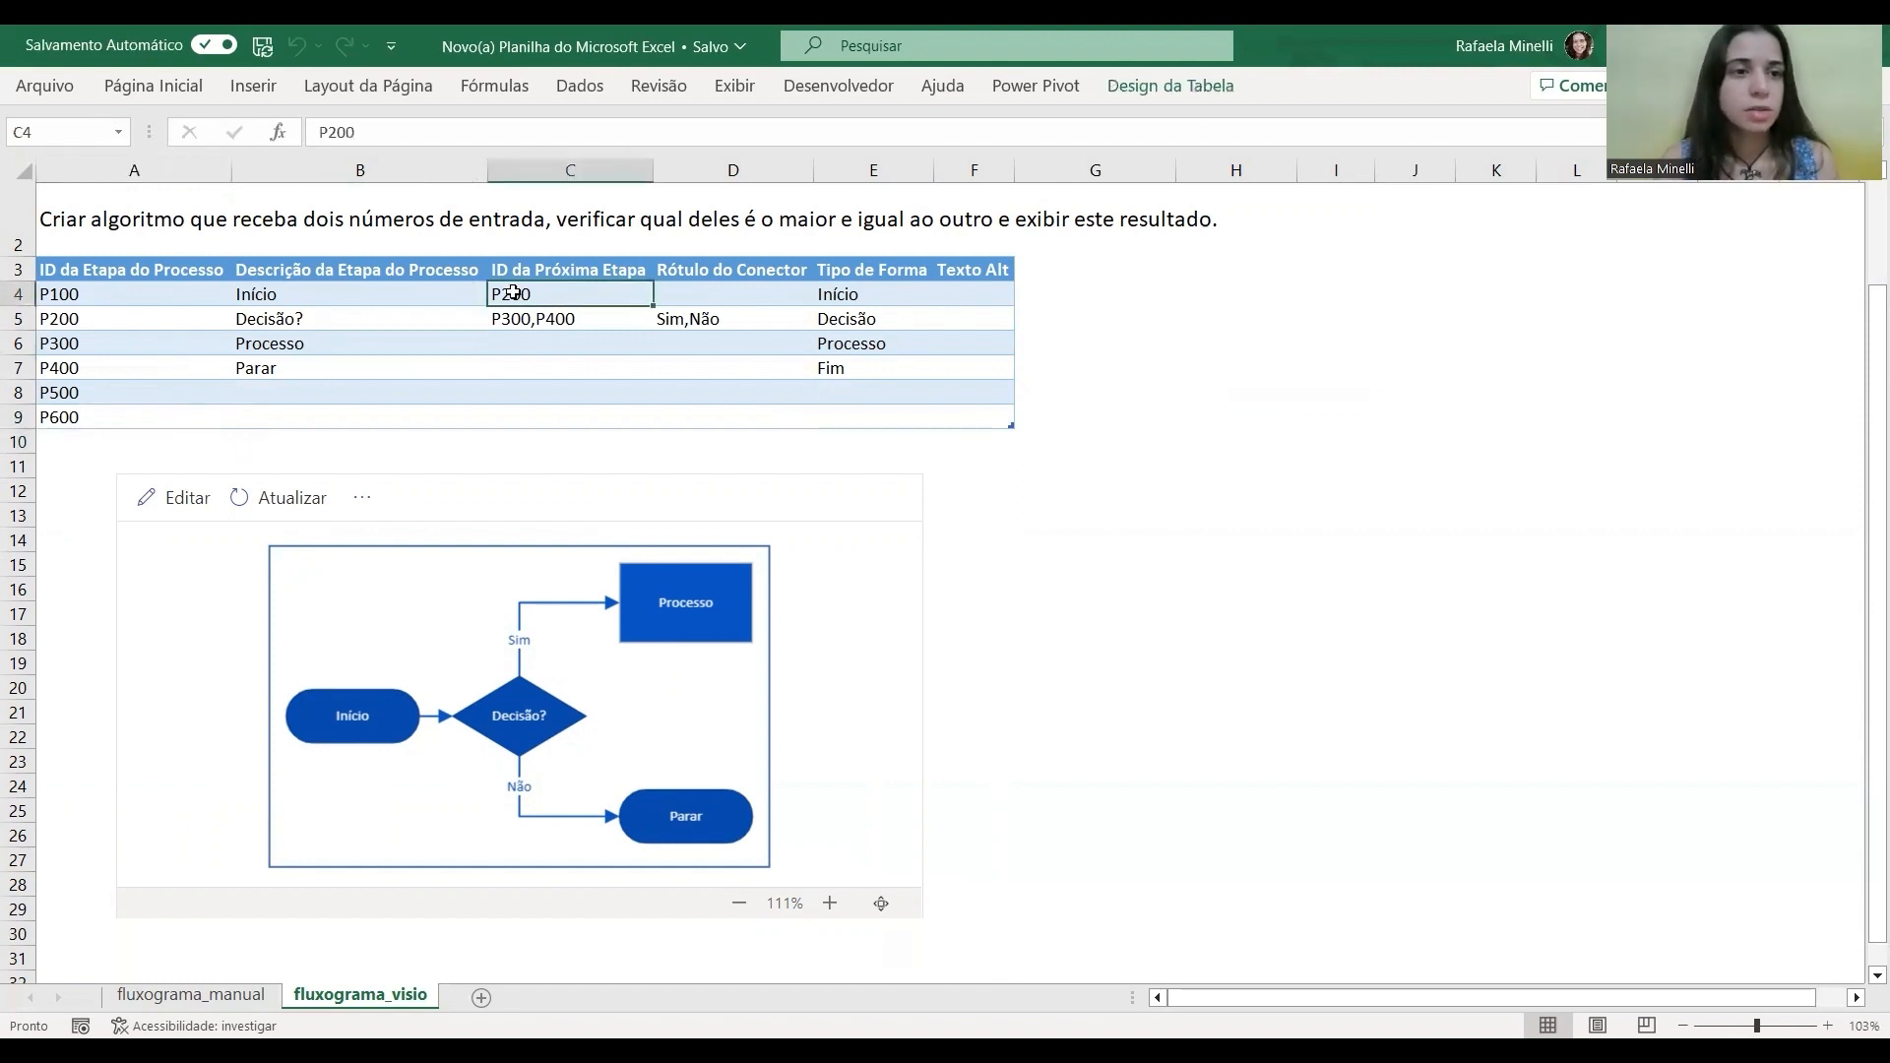
left_click(259, 317)
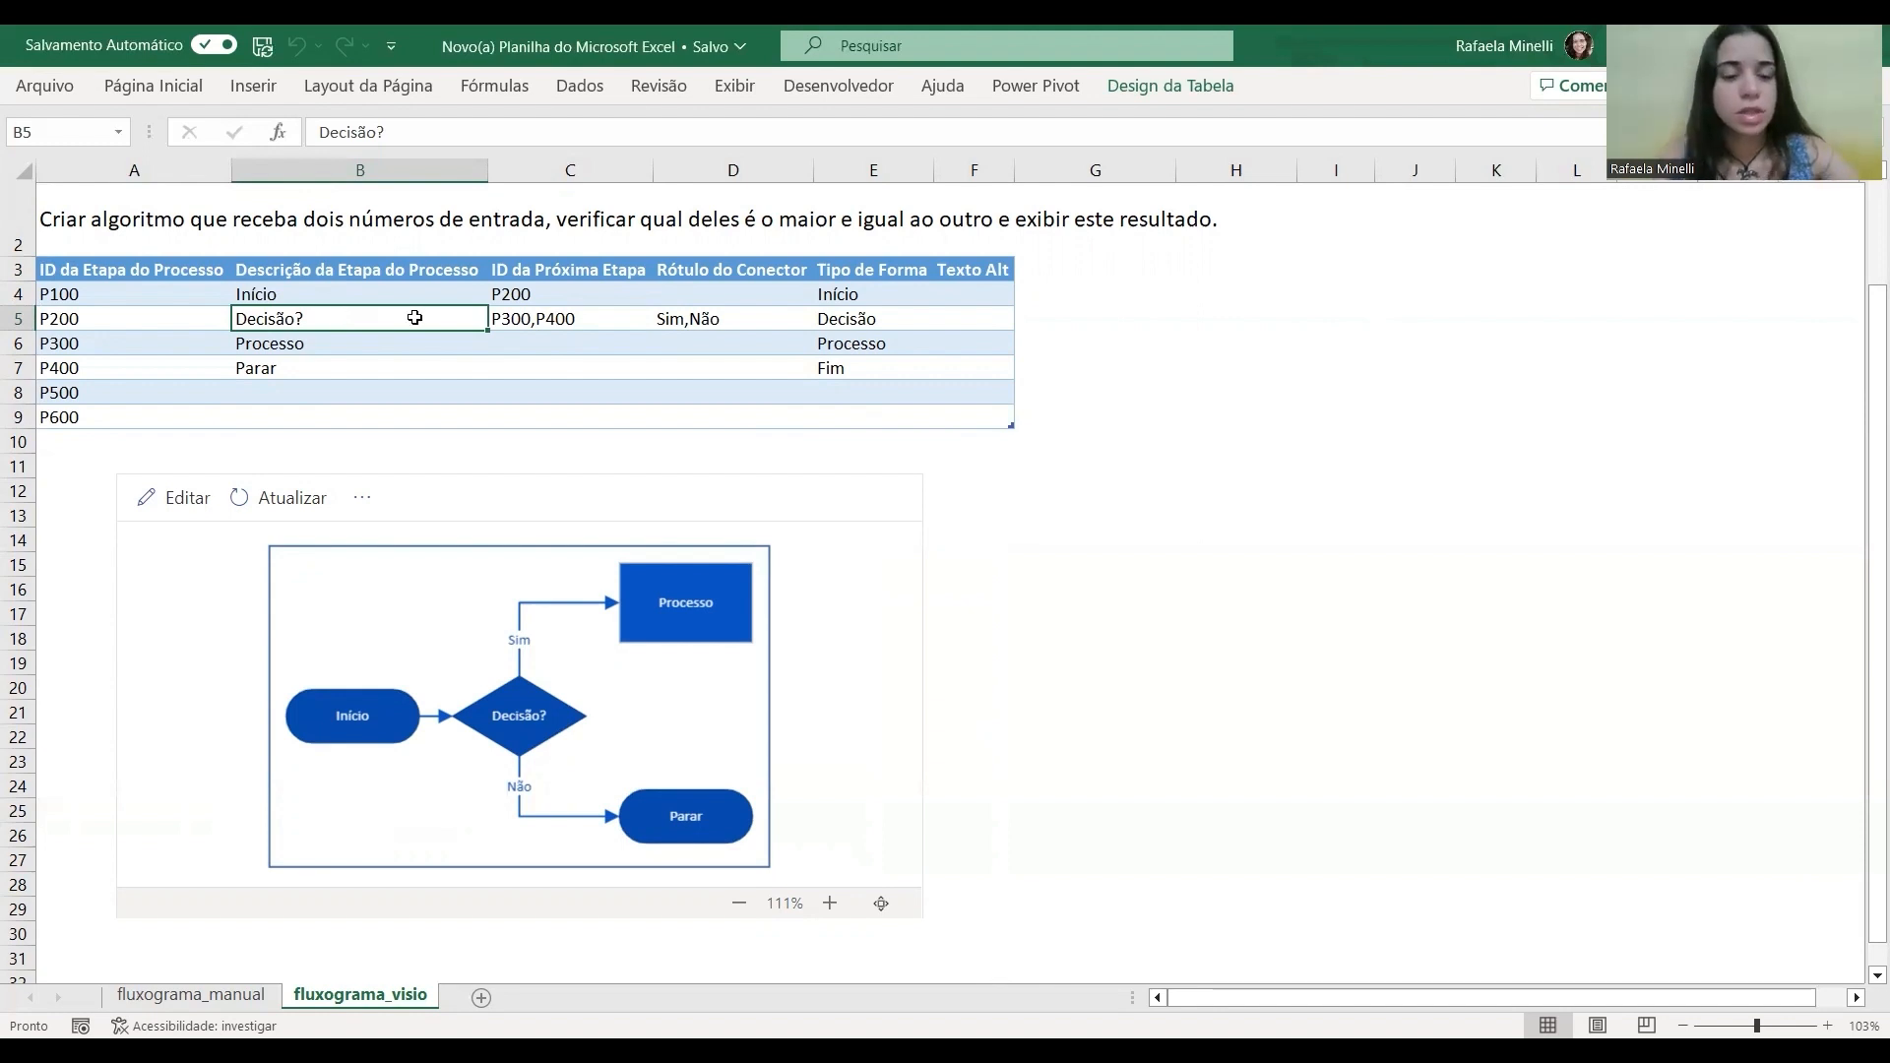
type("X")
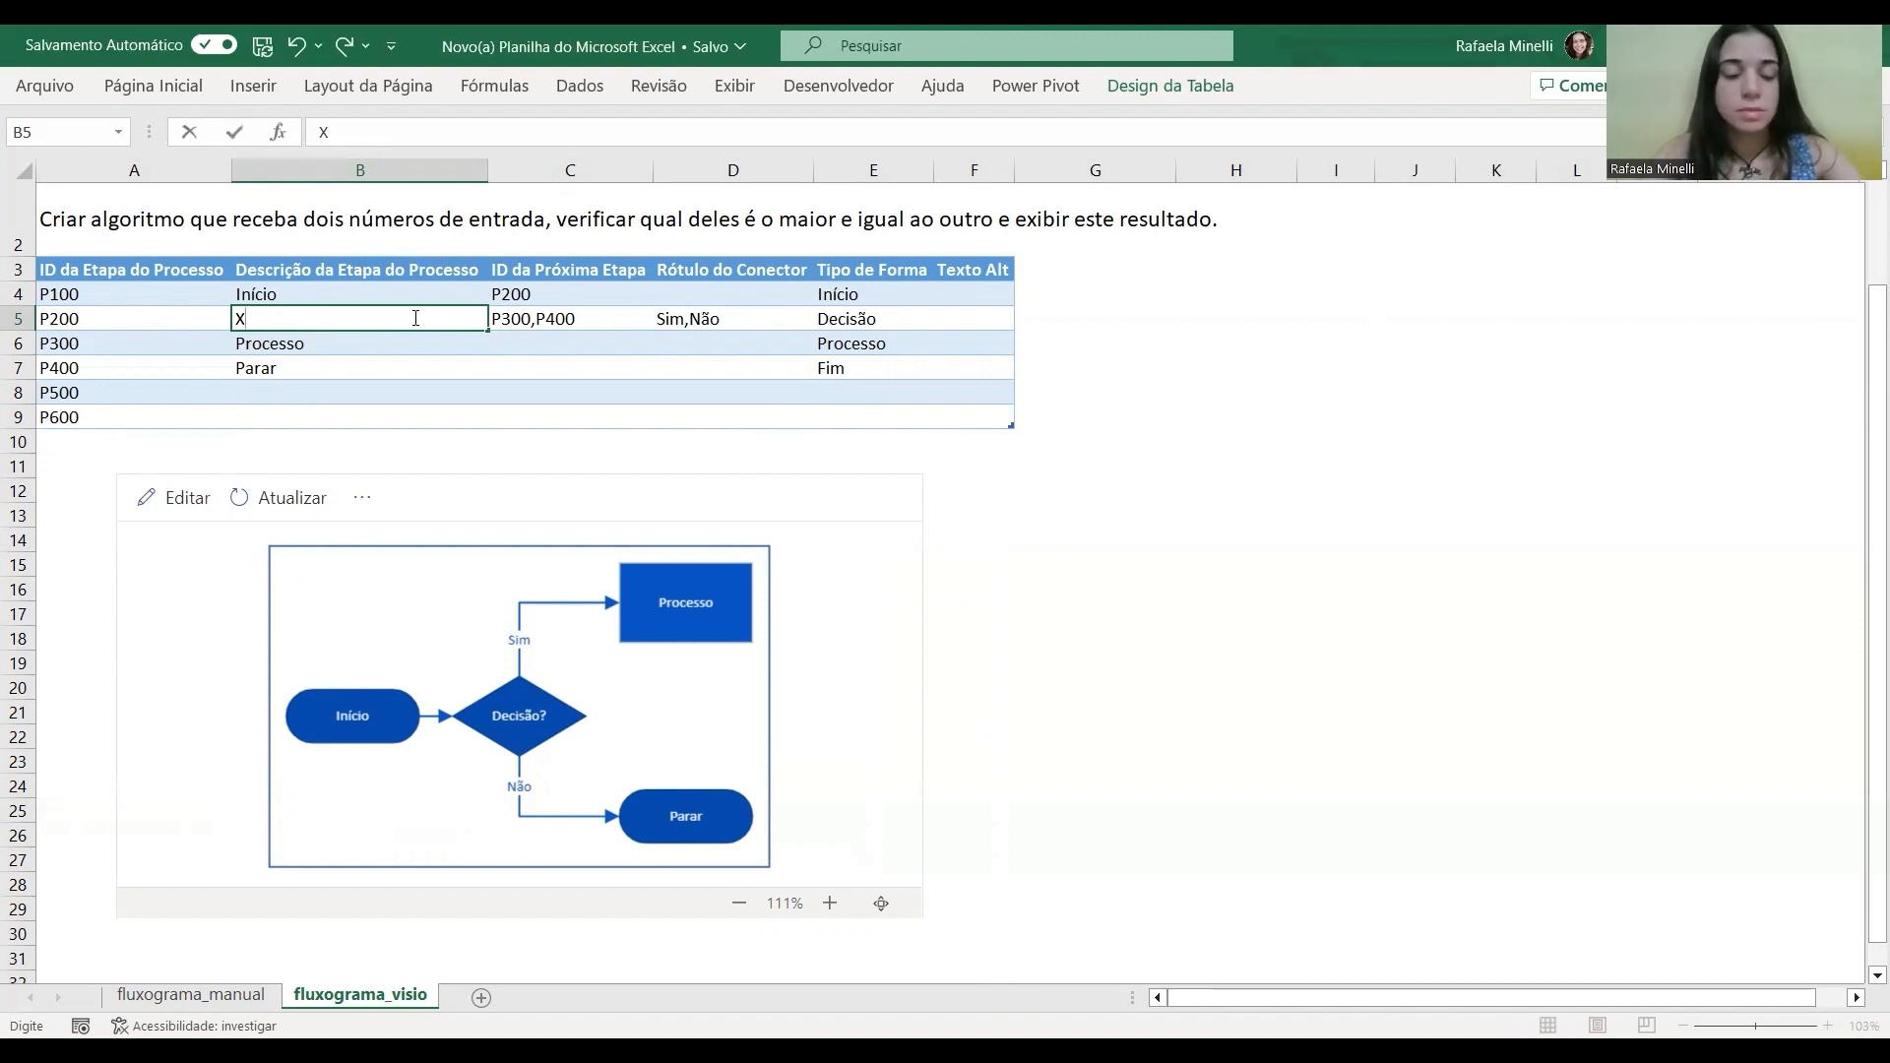
key("alt+Return")
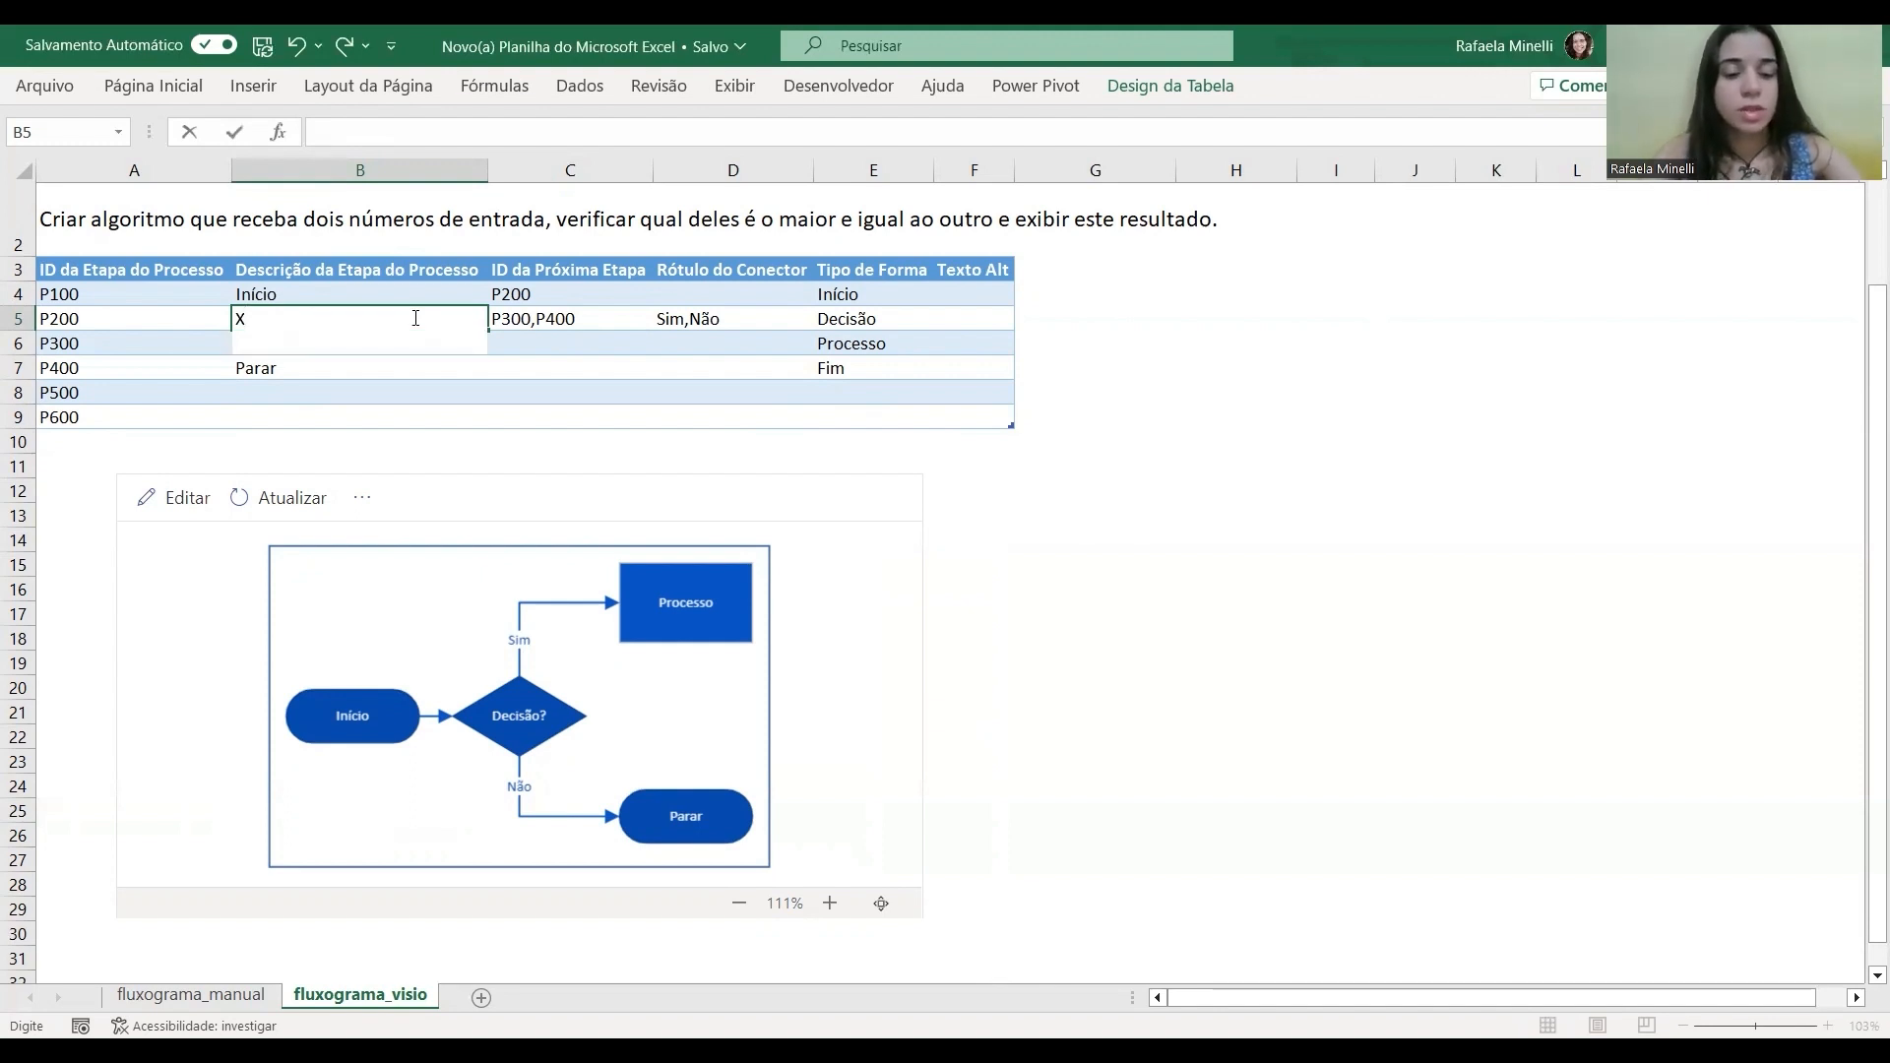
key("alt+Return")
type("y")
key("Return")
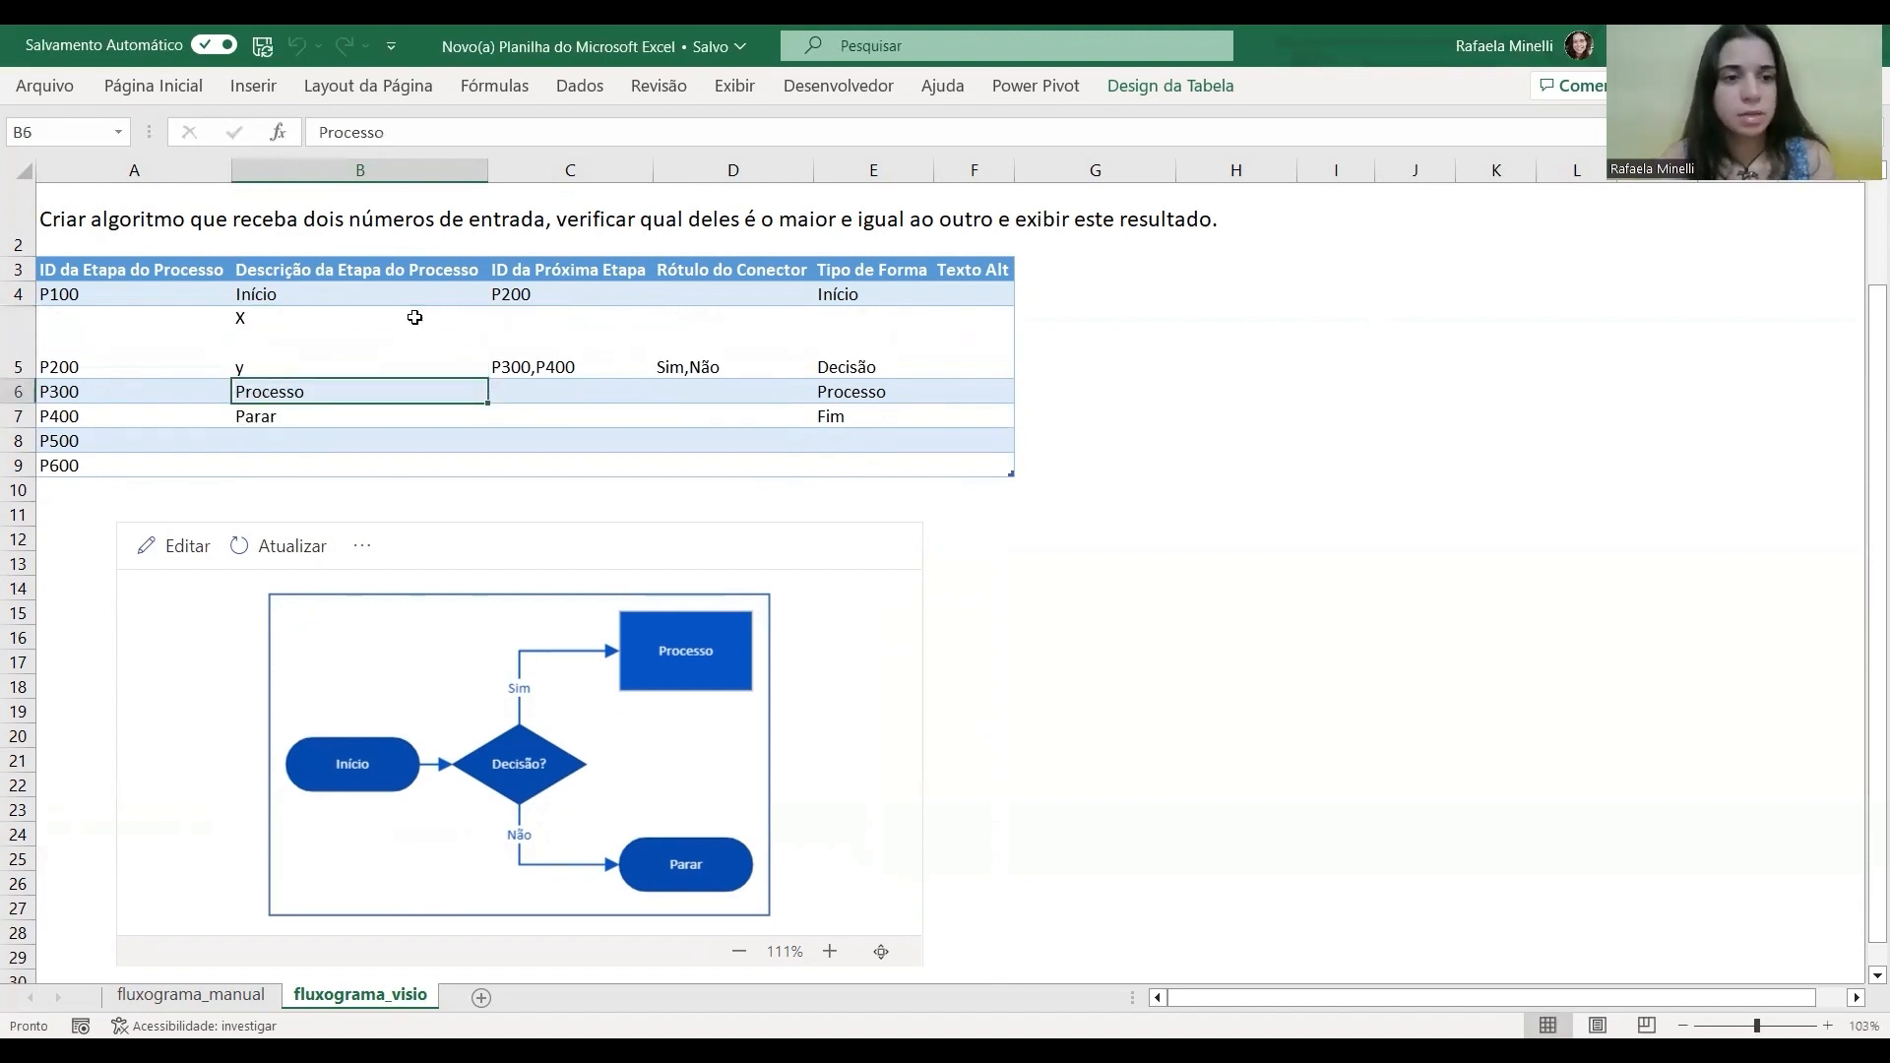
Set P300 as the next step ID of P200 and clear that row's connector label.
left_click(623, 332)
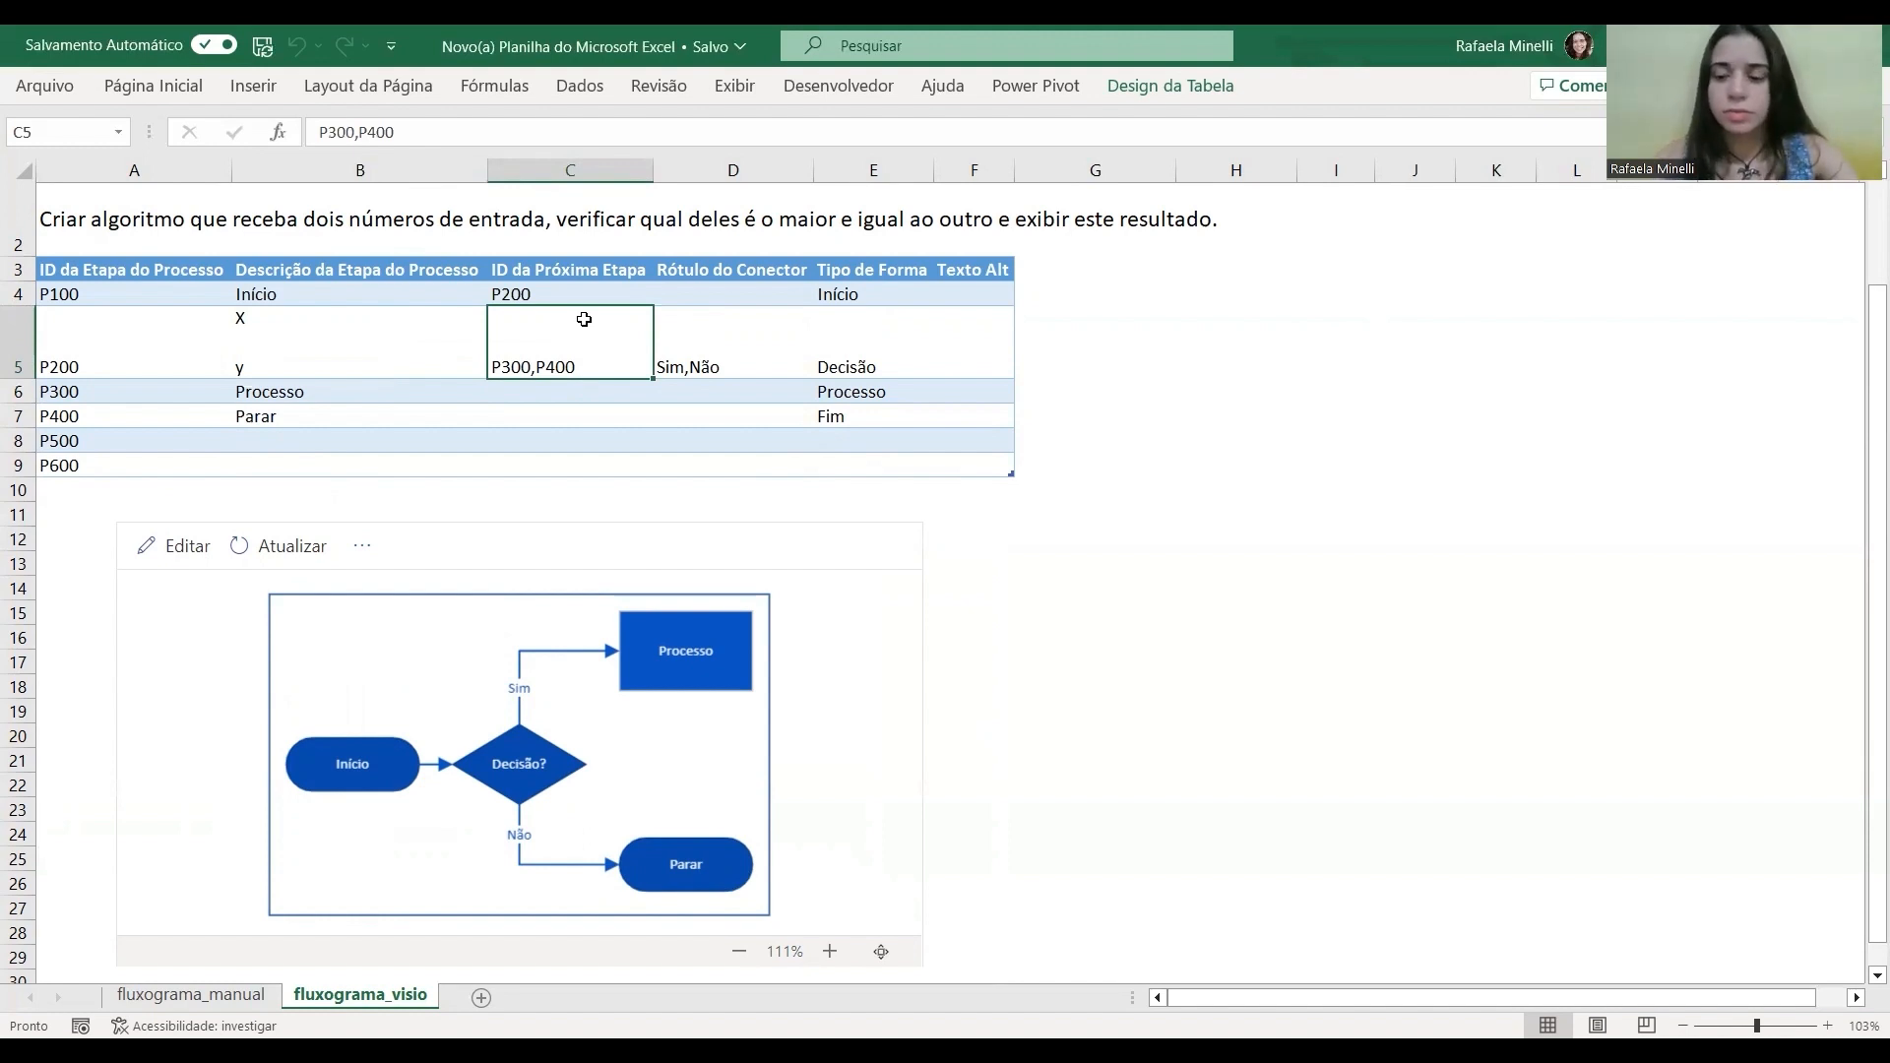
type("P")
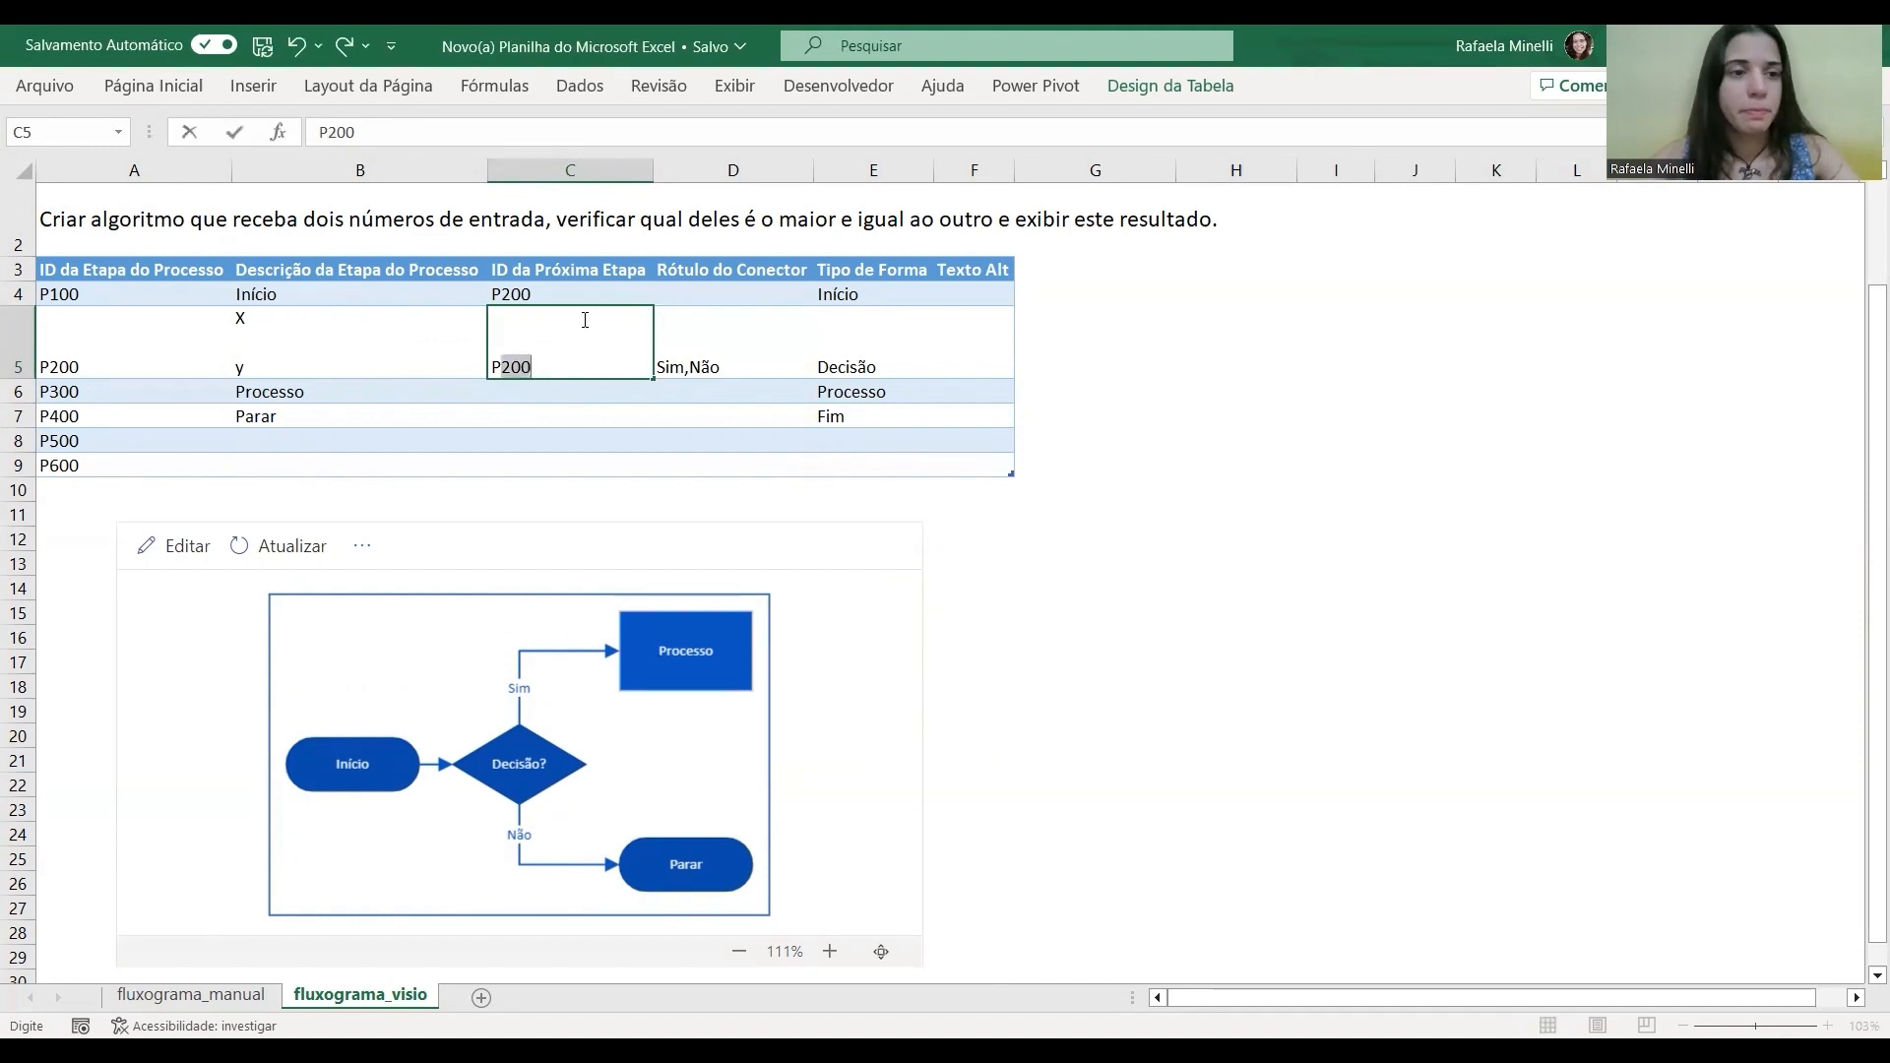
type("300")
key("Return")
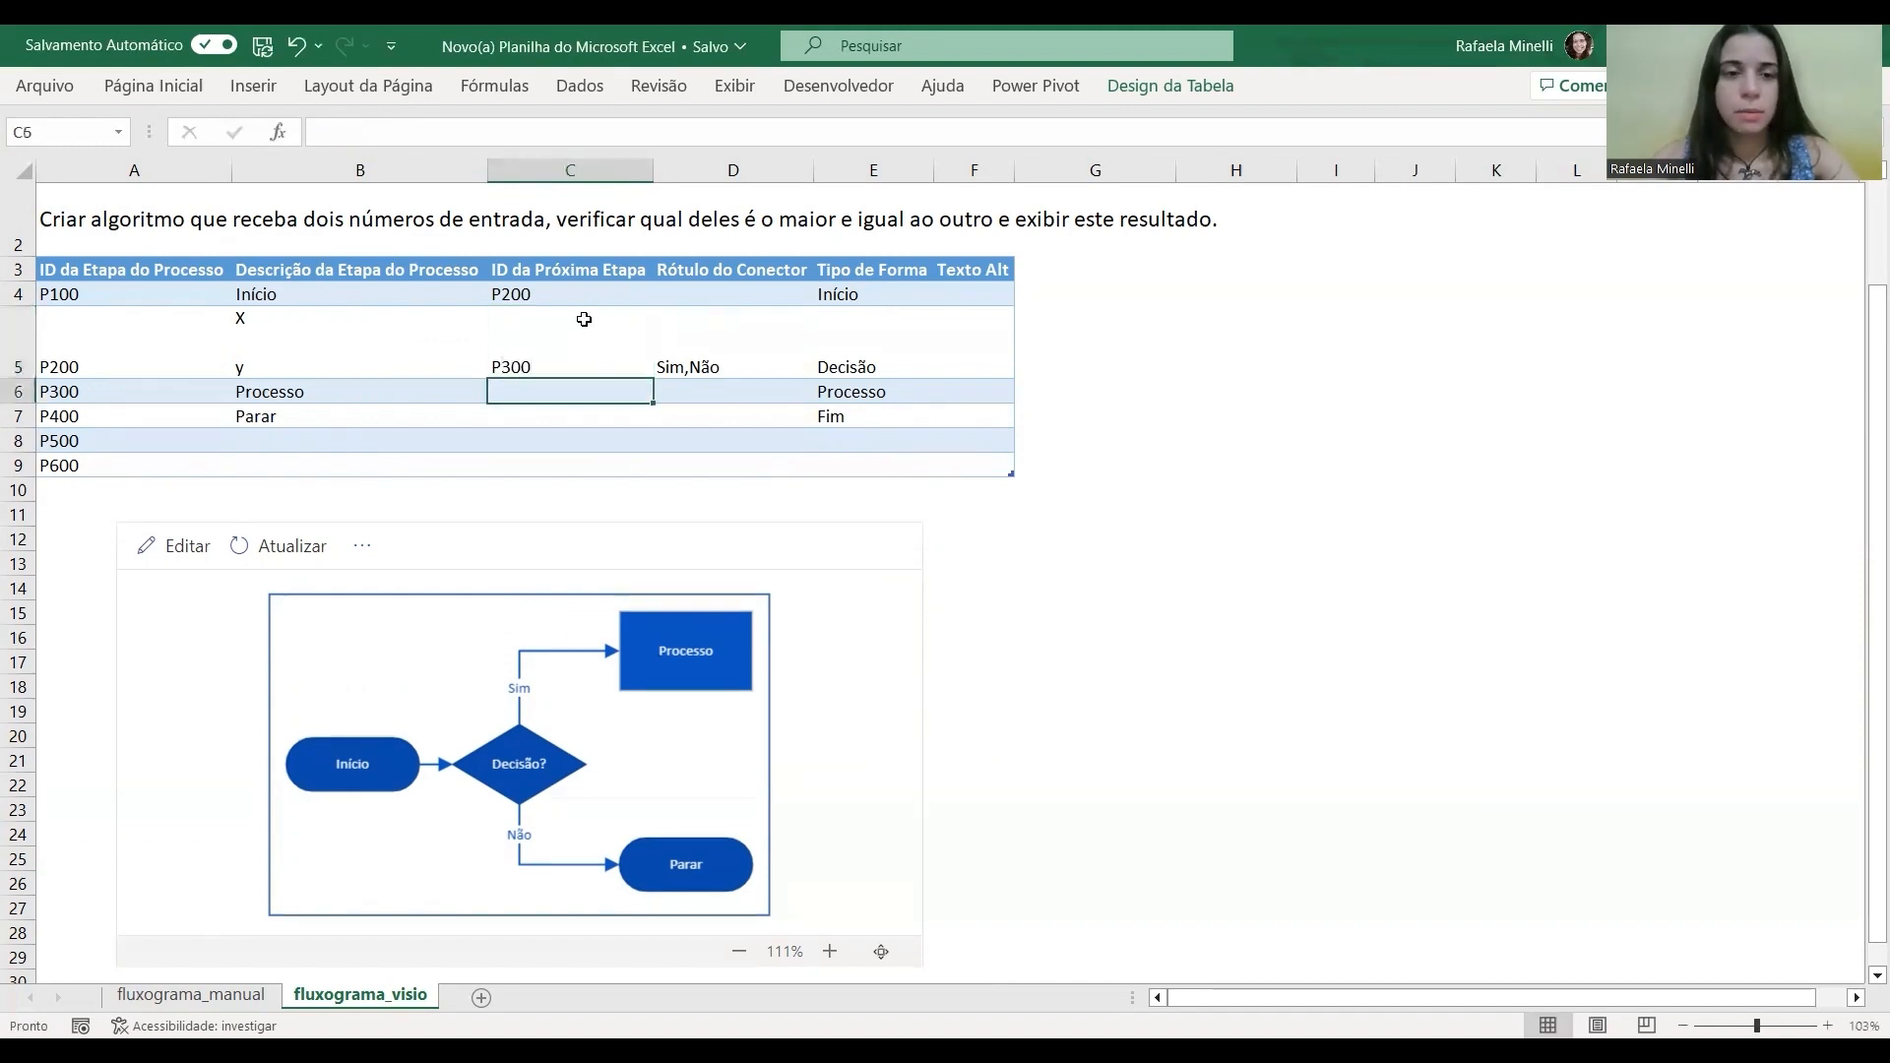
key("Up")
key("Right")
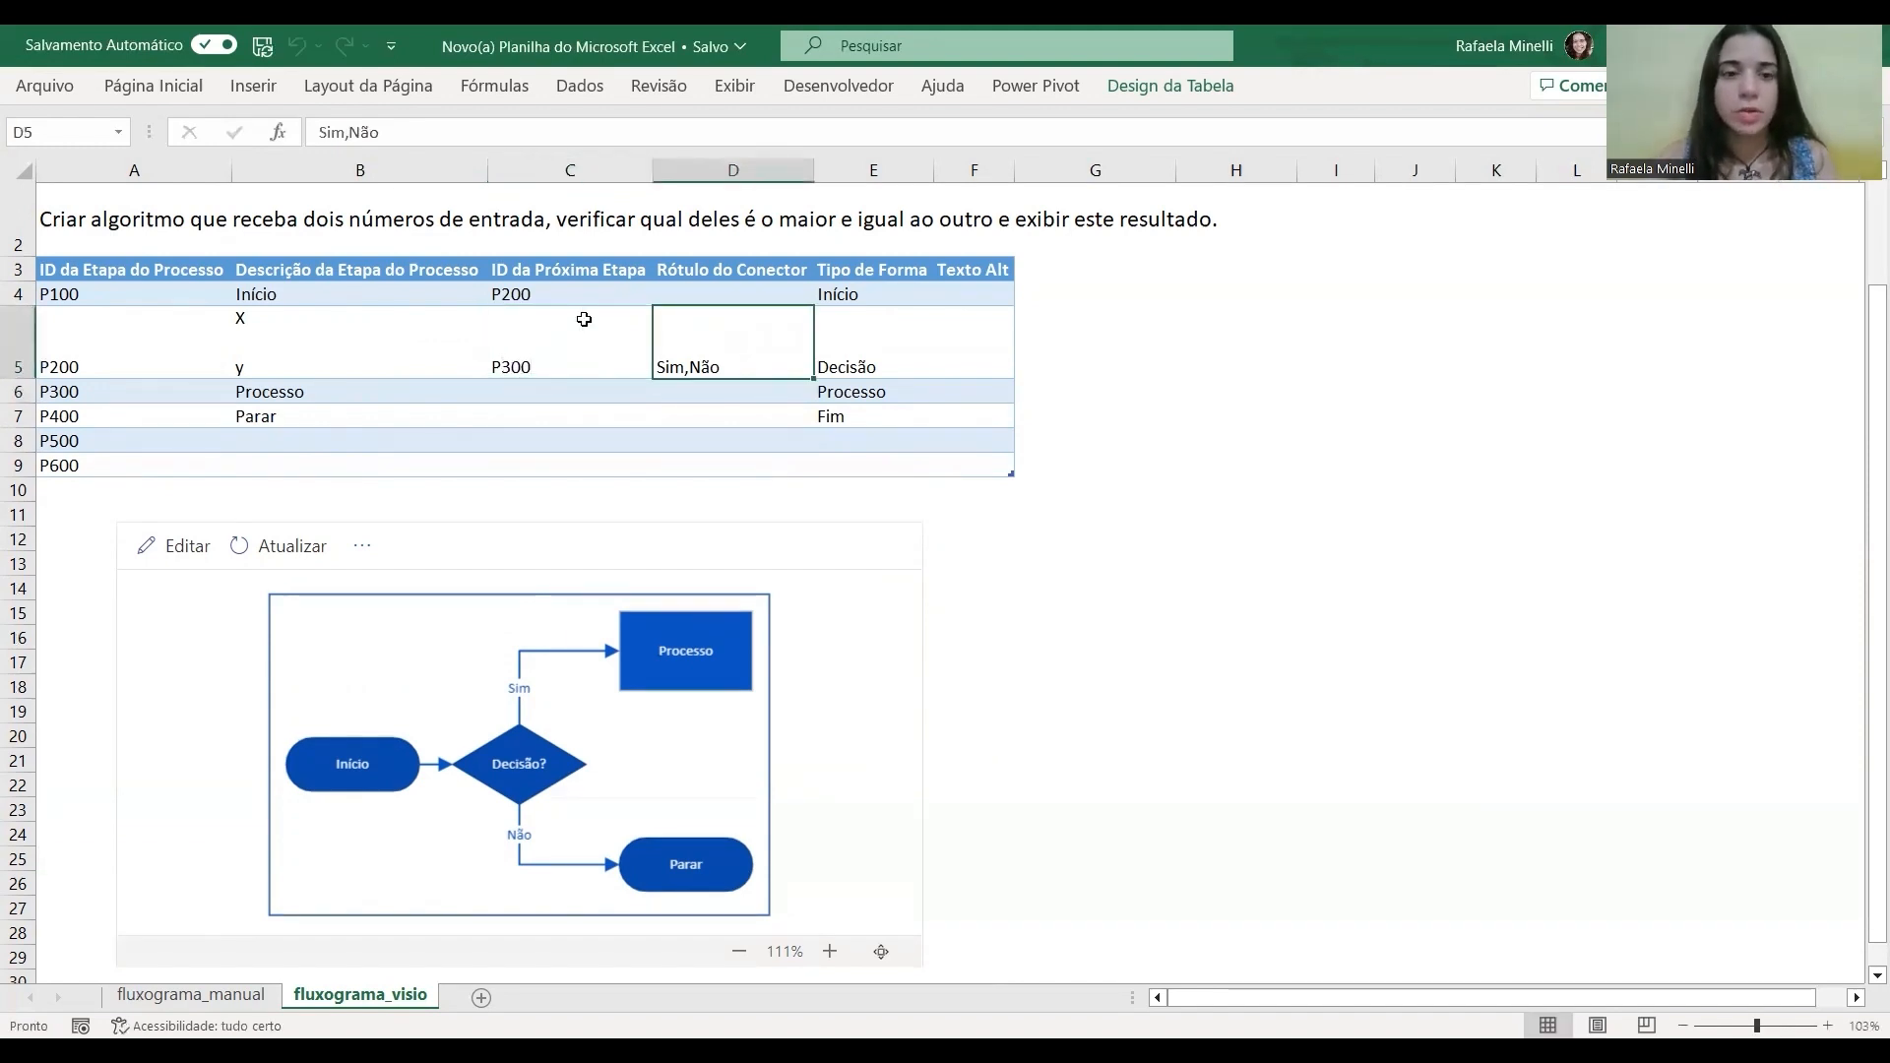
key("Delete")
key("Down")
key("Up")
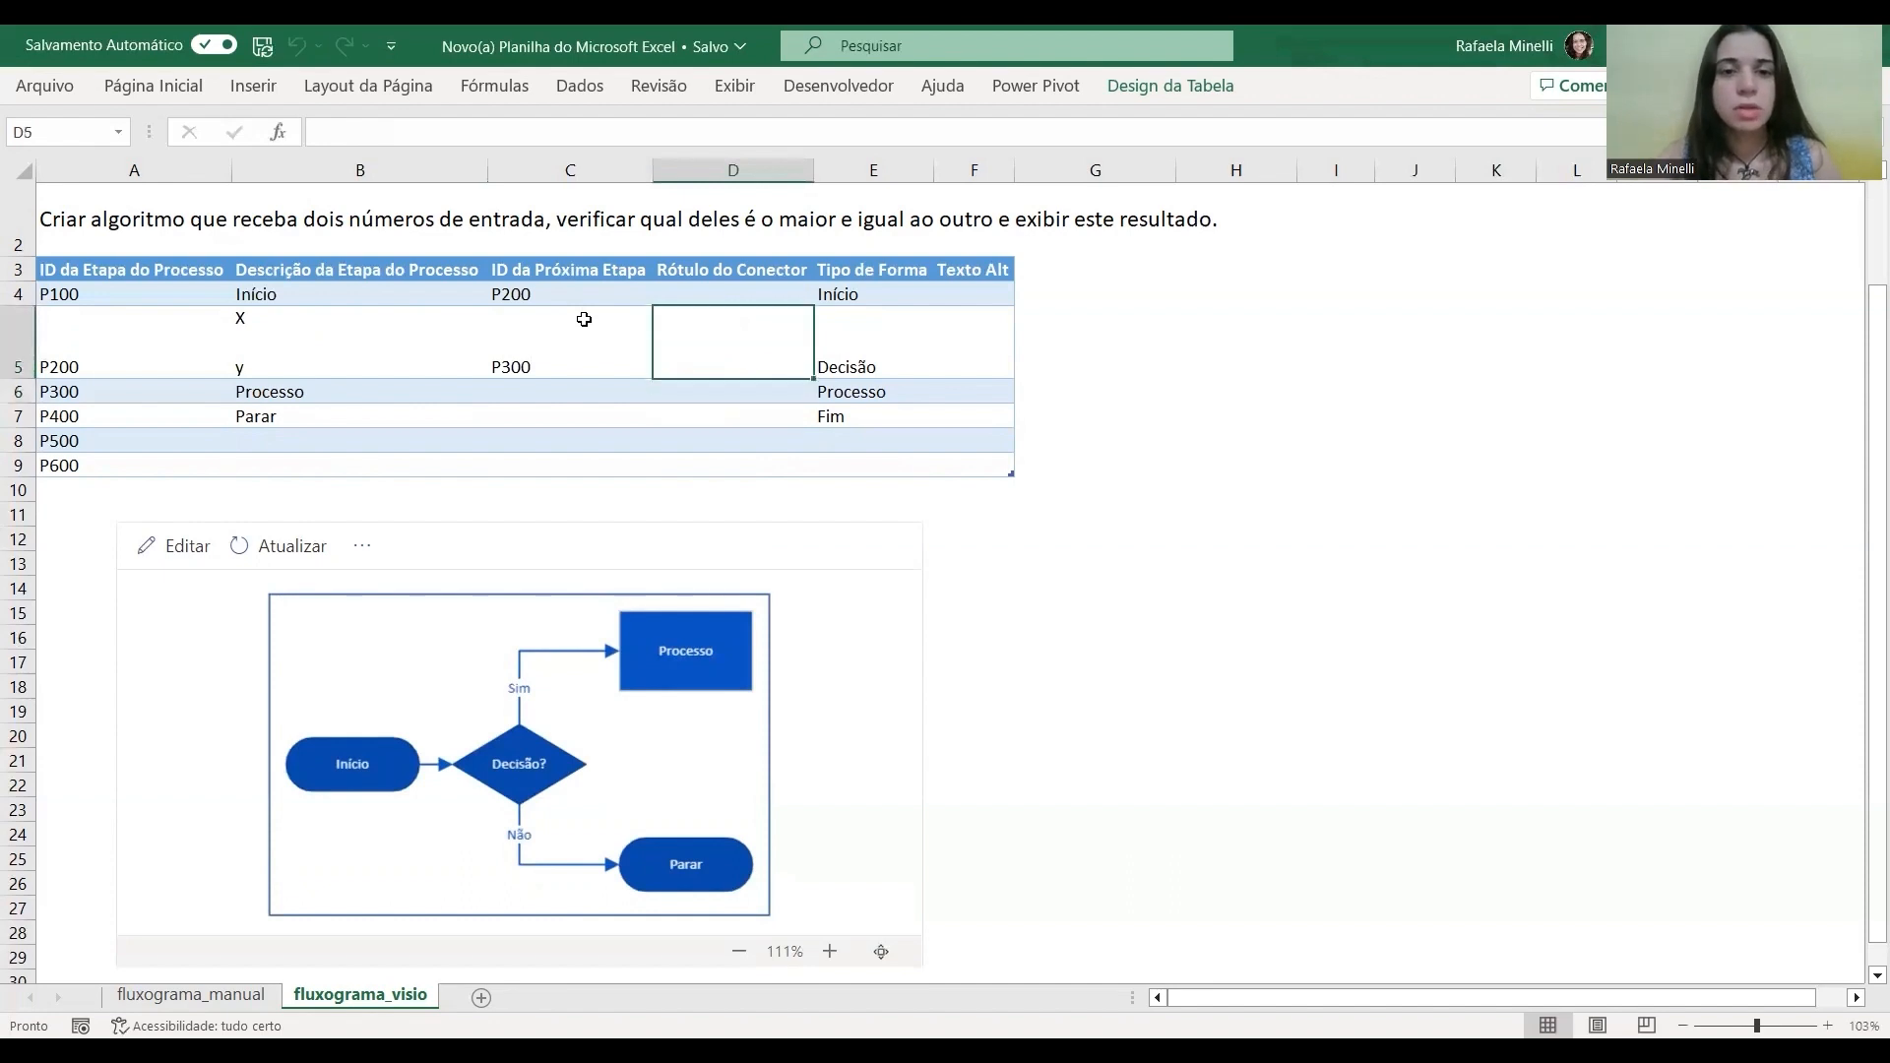
Change the shape type of step P200 to Dados.
key("Right")
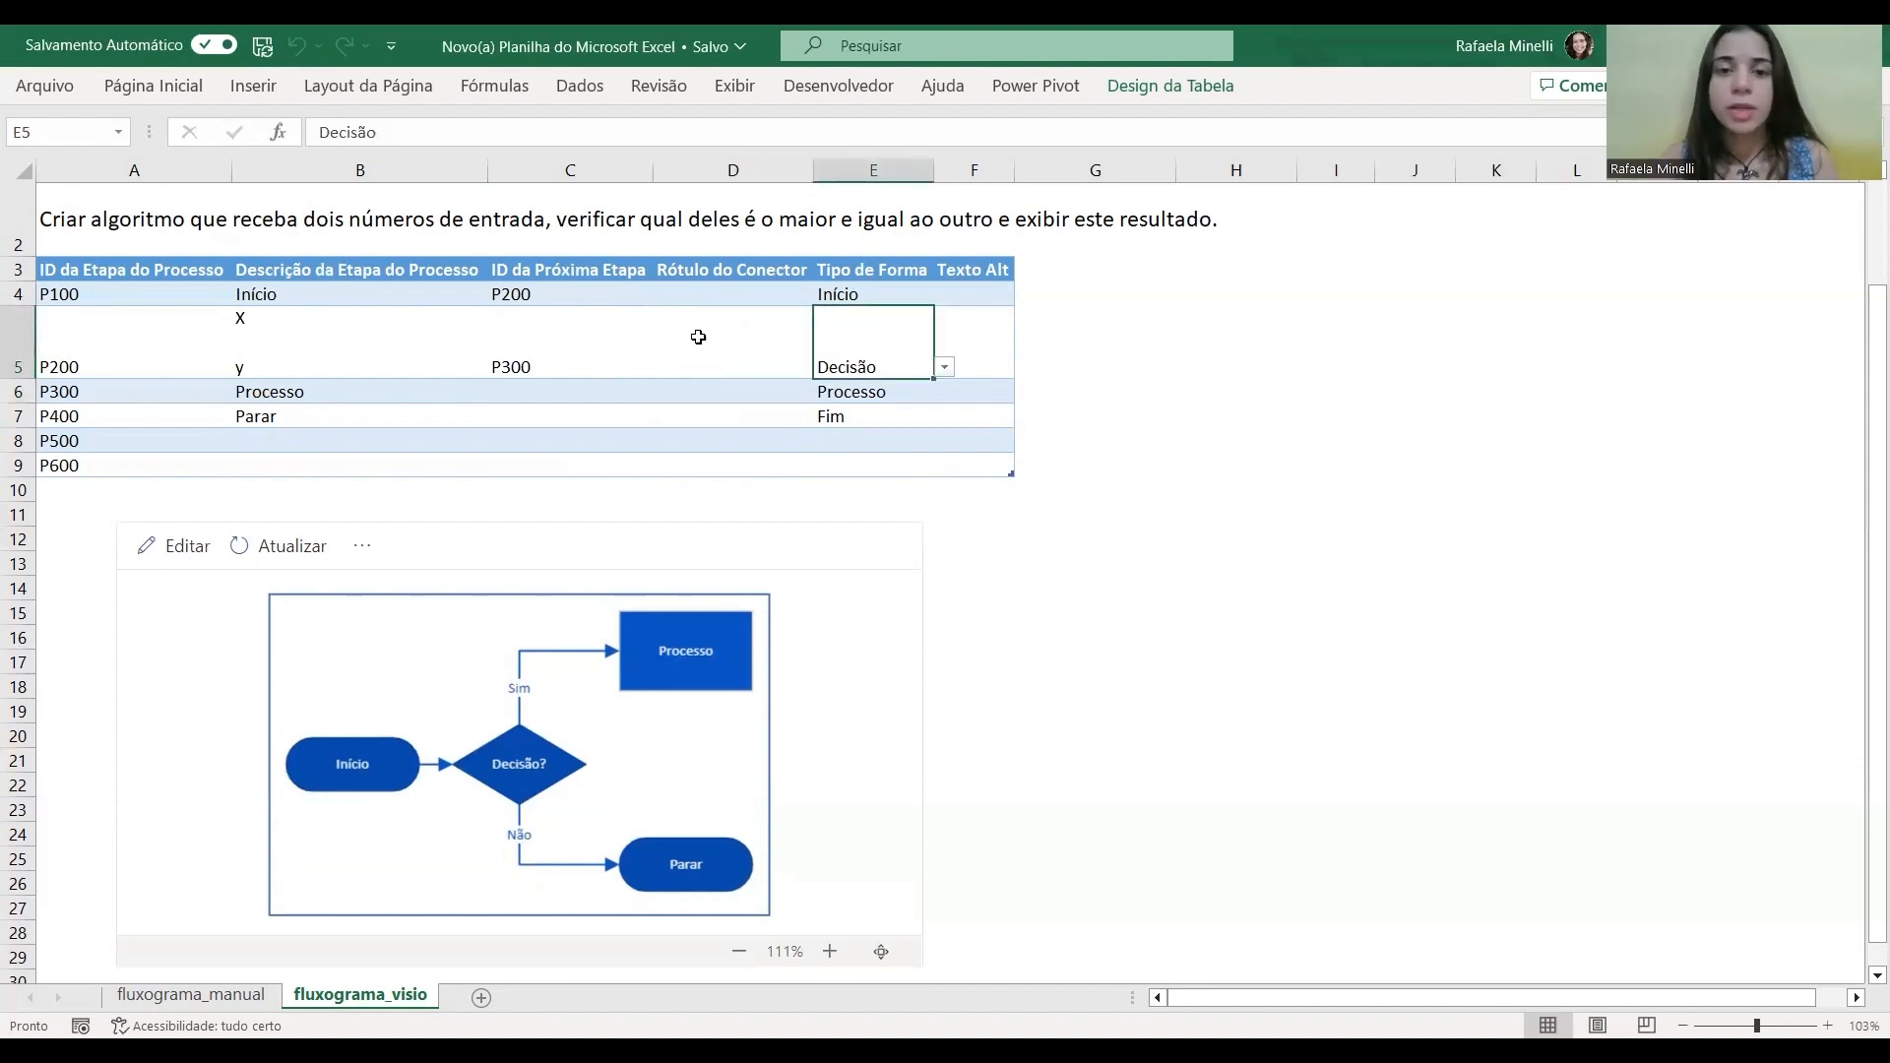
left_click(946, 369)
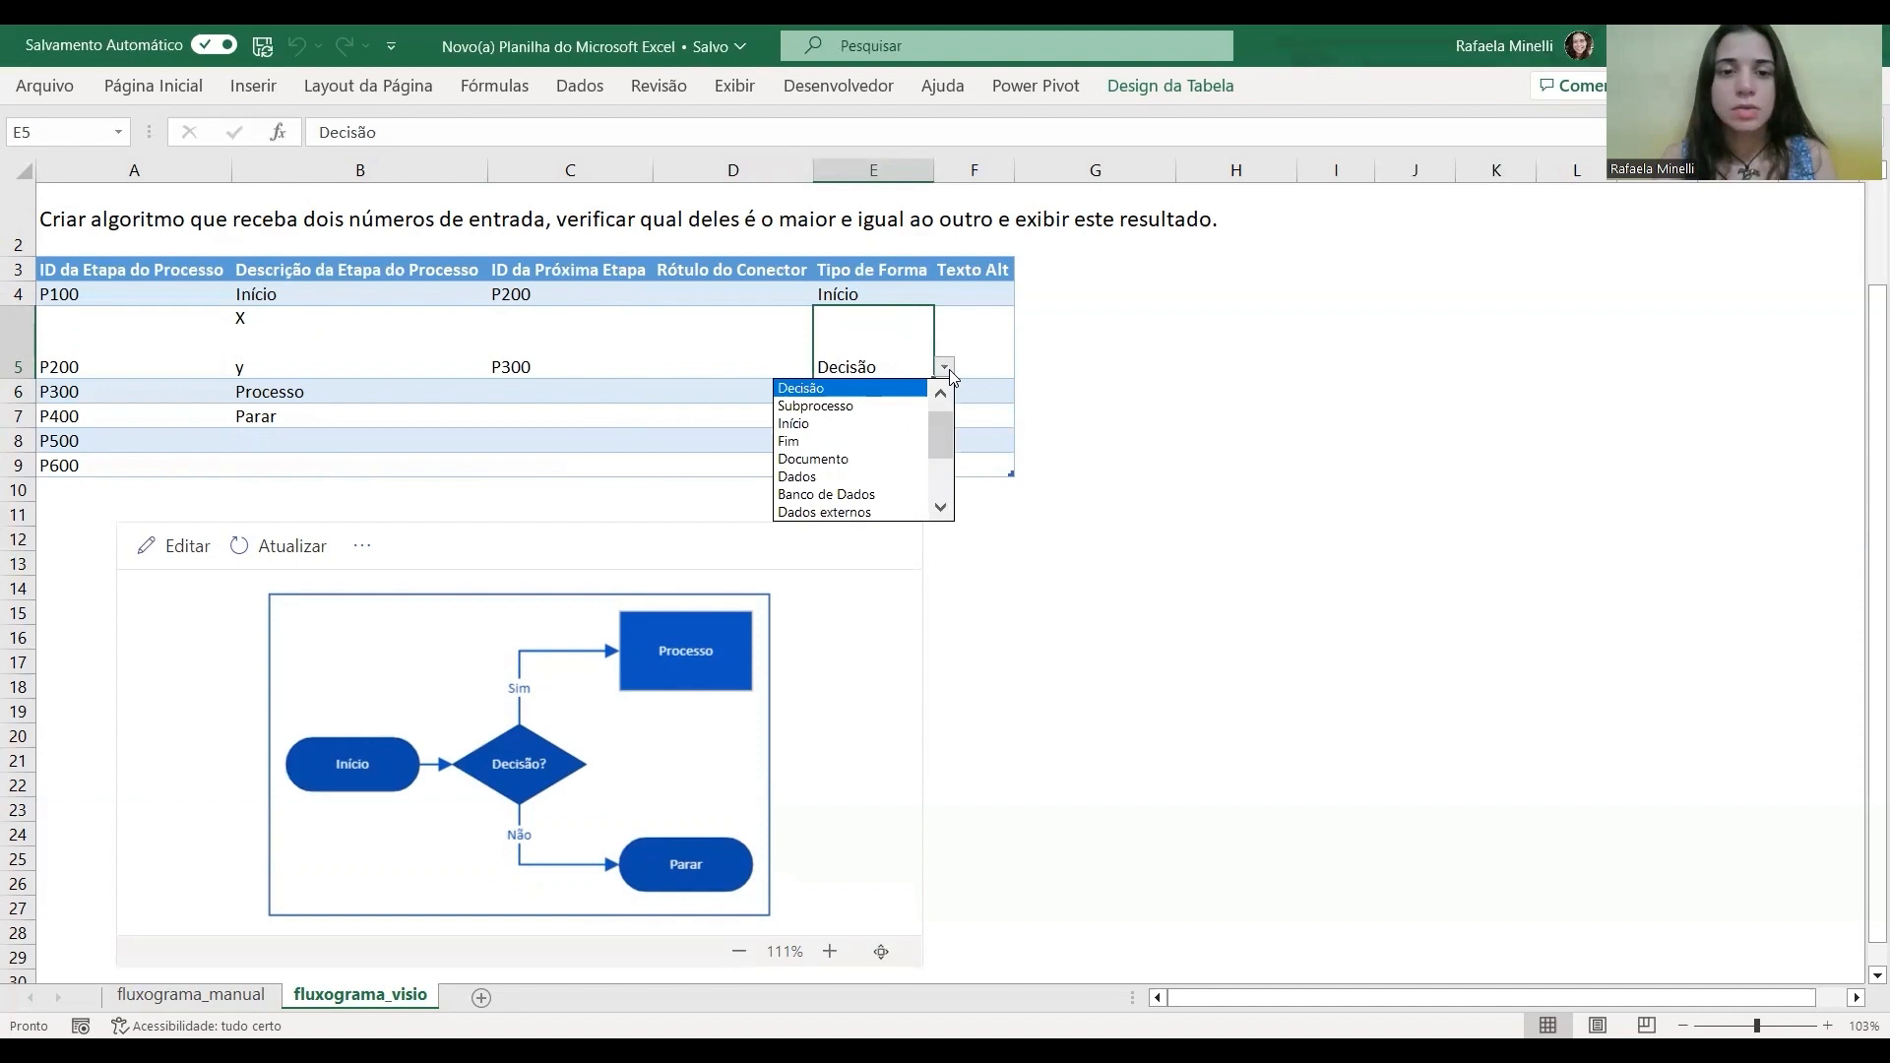
left_click(859, 478)
left_click(883, 421)
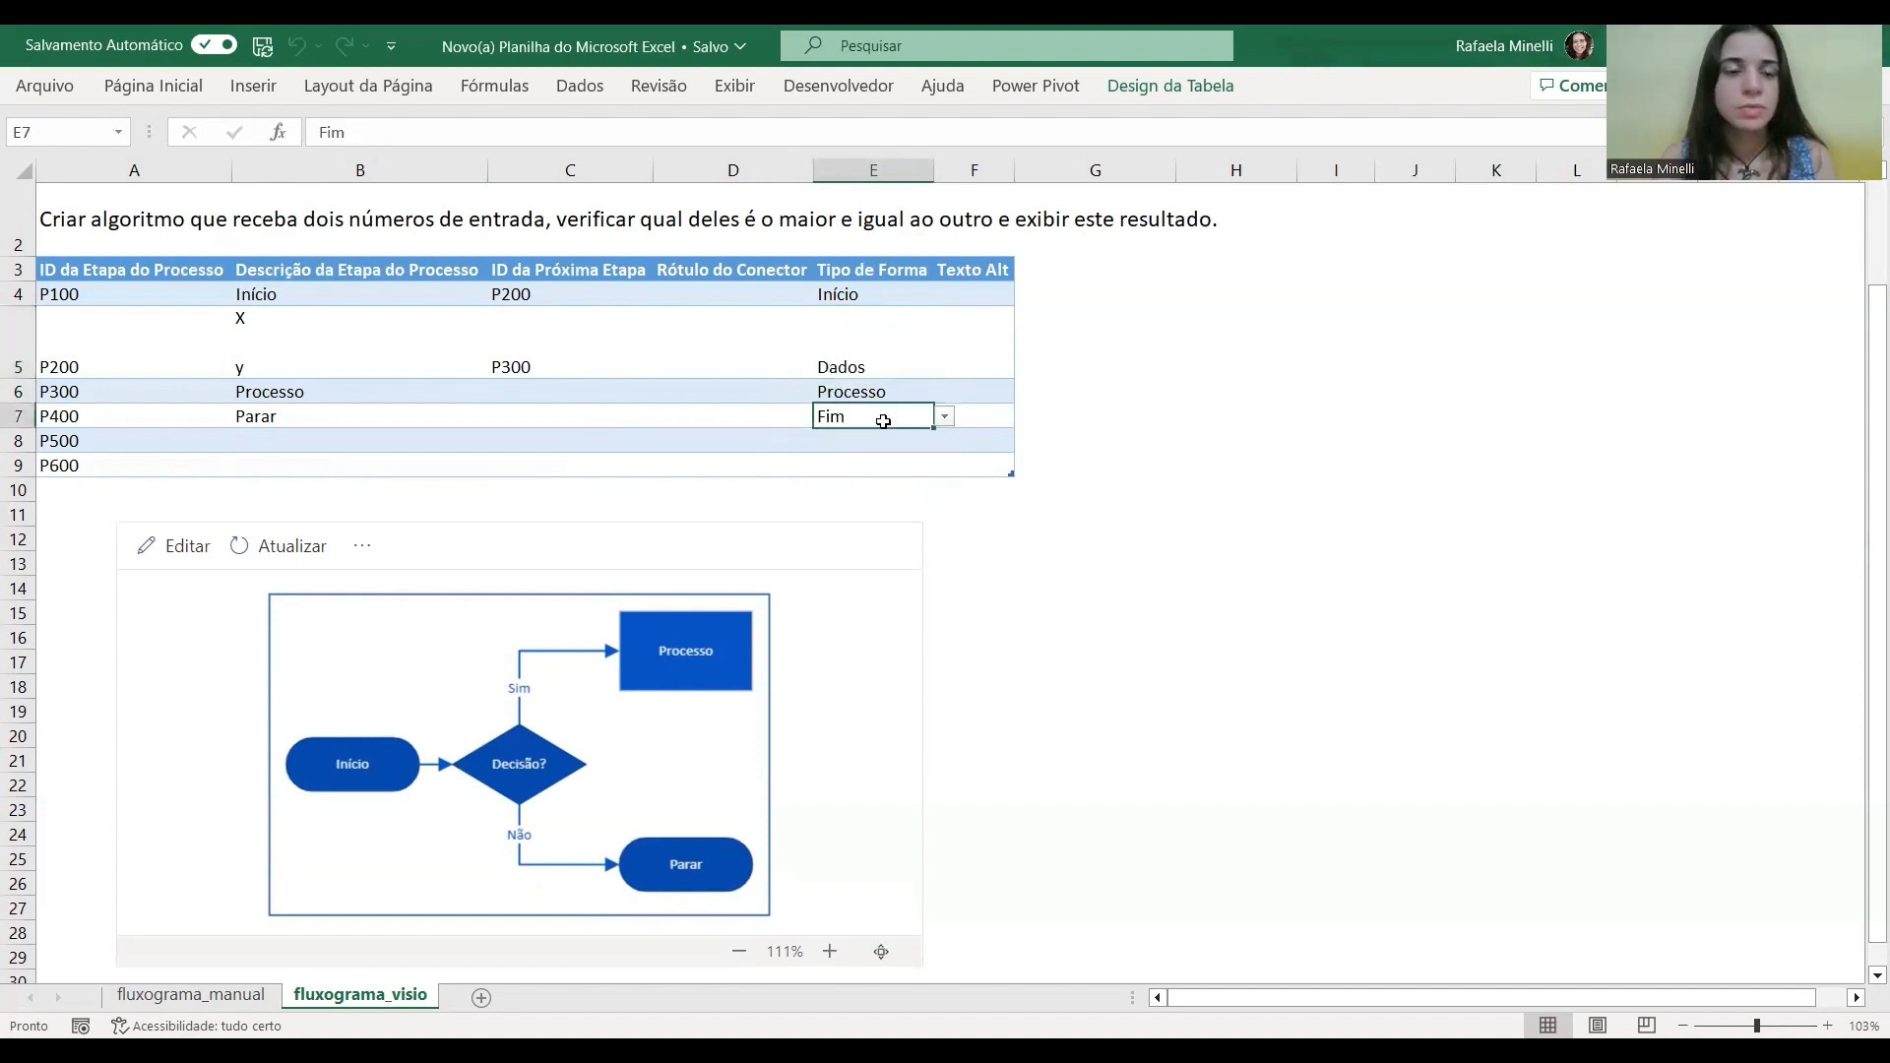
Replace step P300's description with the comparison "X >= Y ?".
left_click(317, 392)
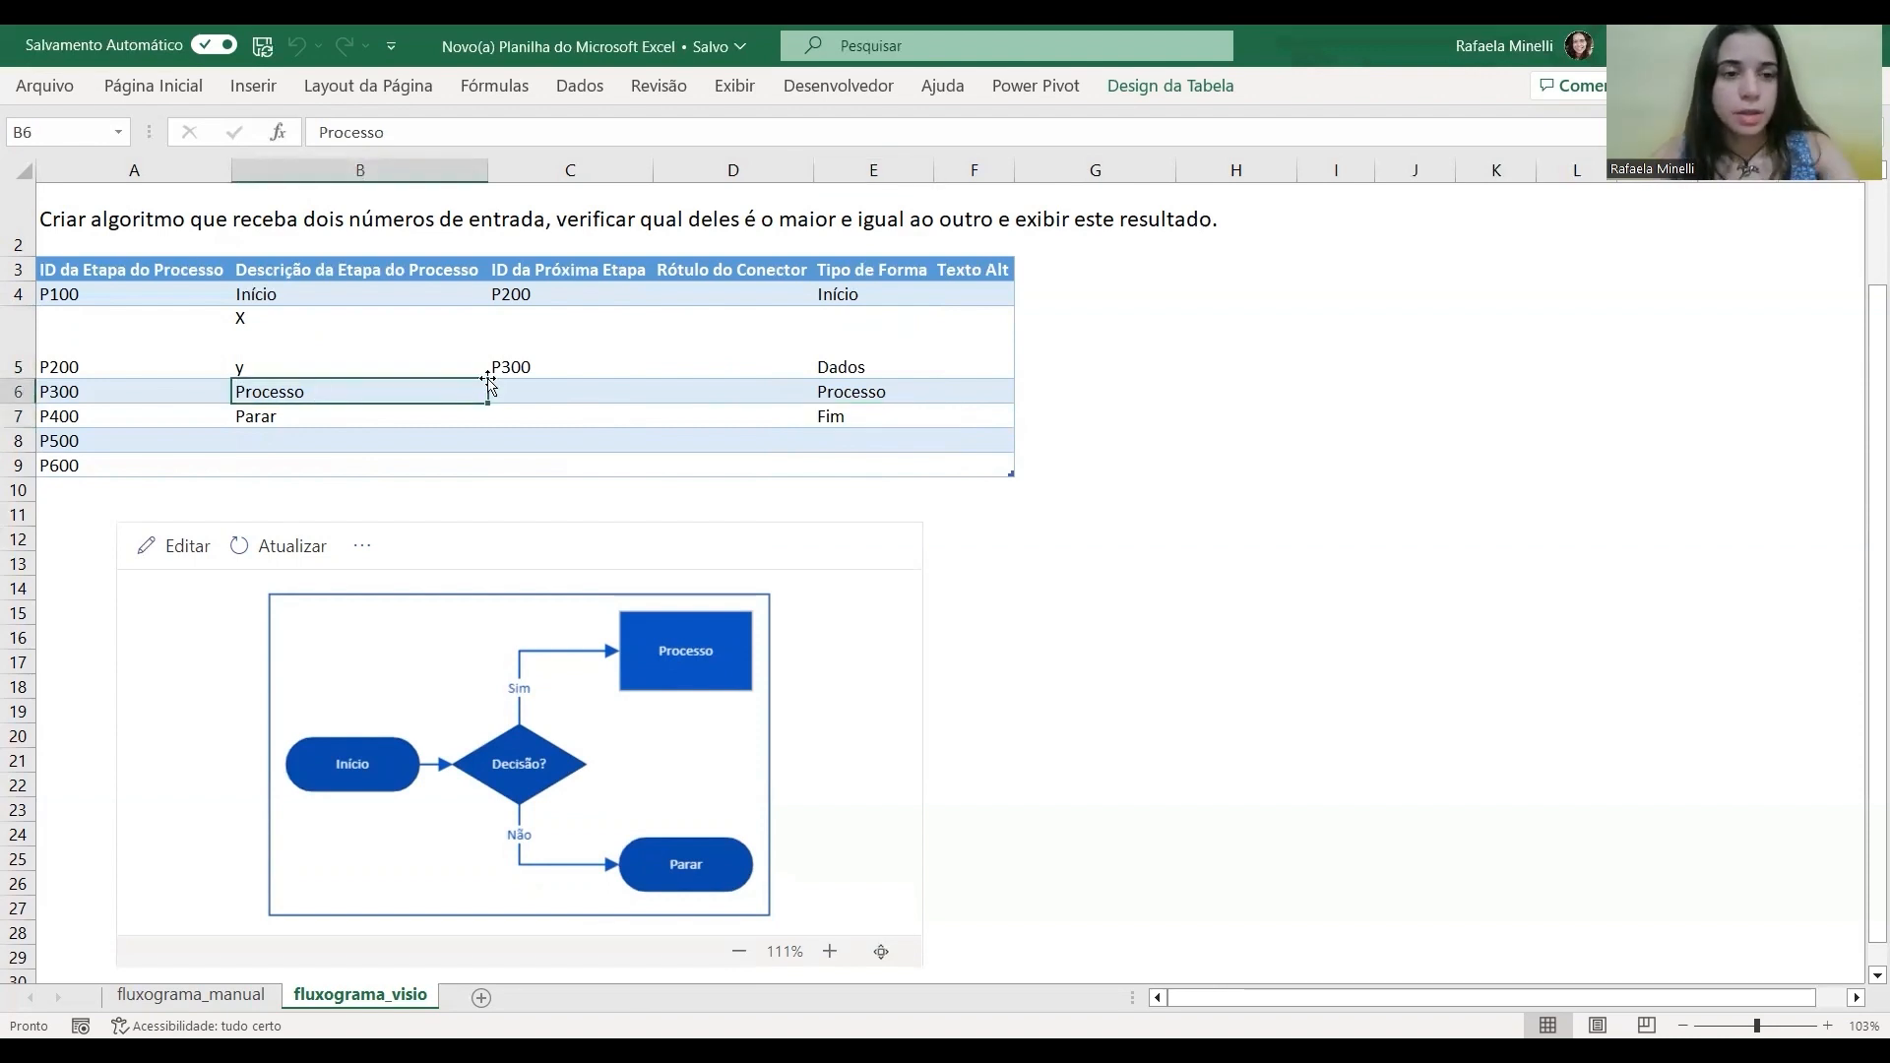
type("X")
key("alt+Return")
key("alt+Return")
type("y")
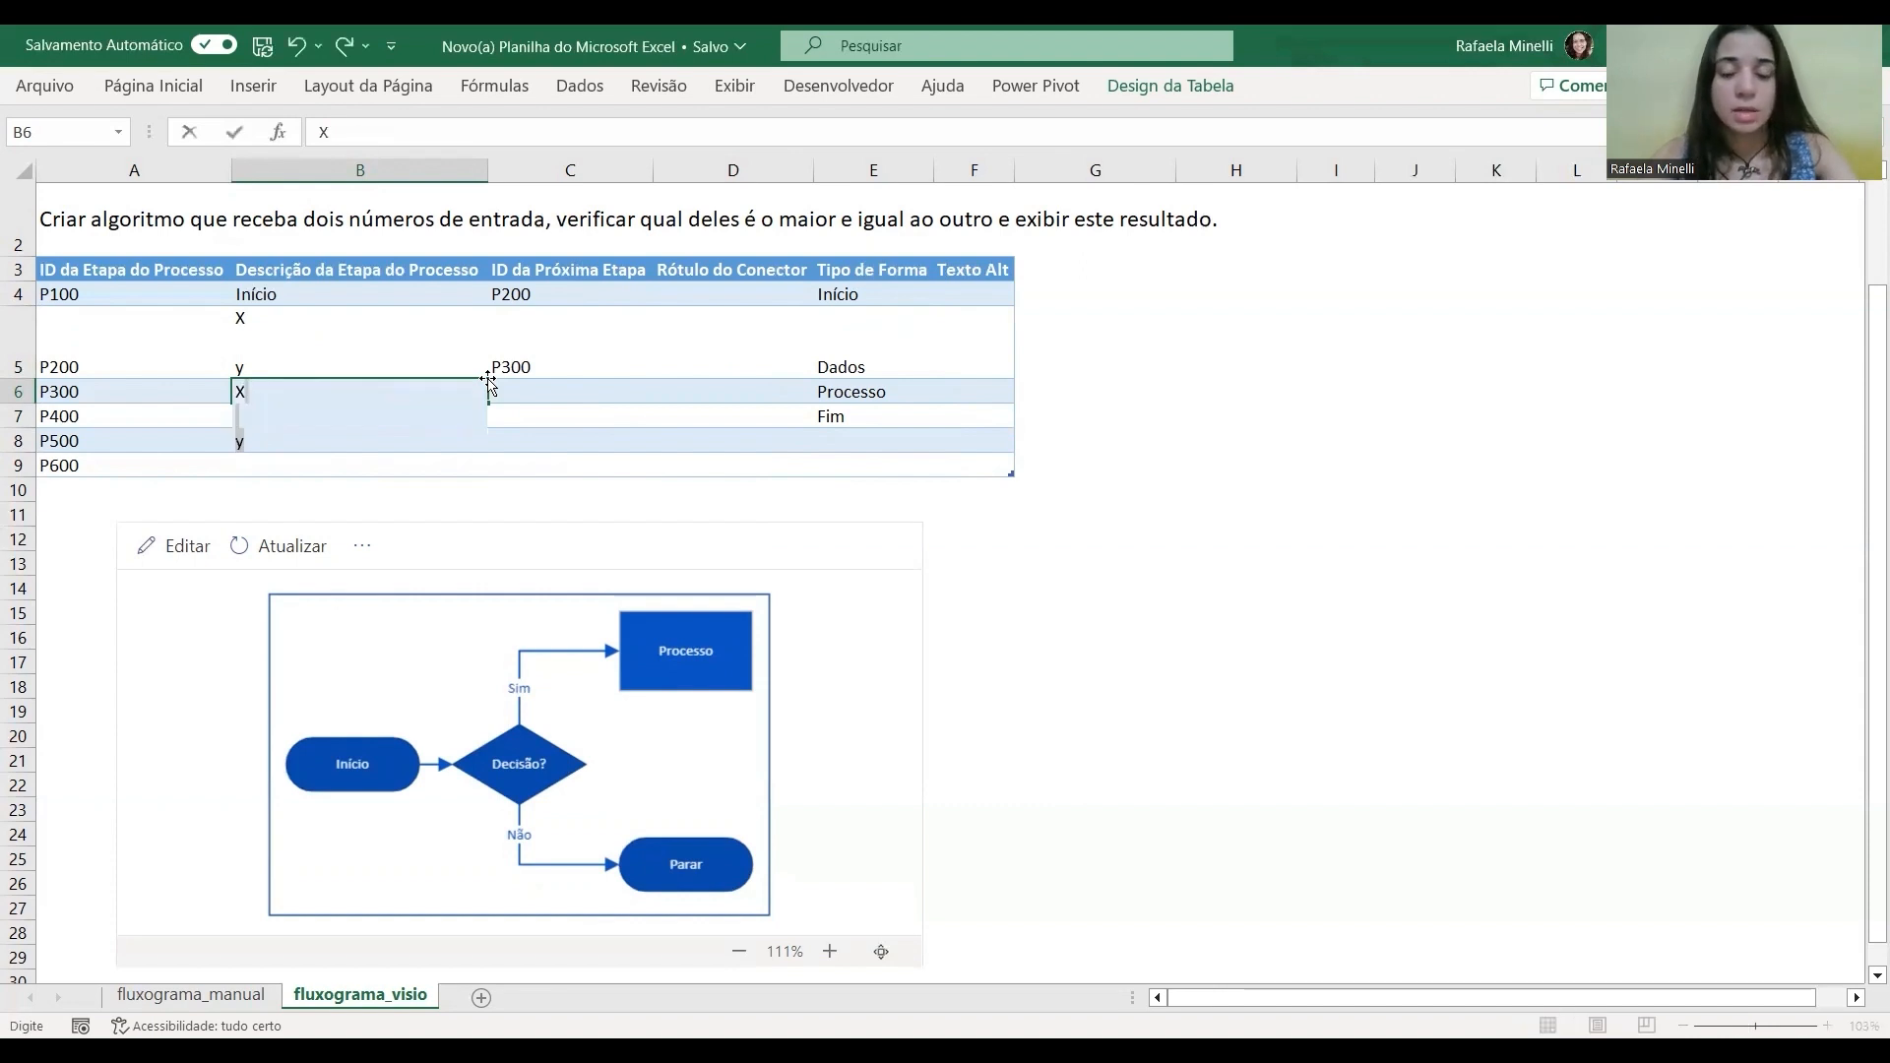
key("BackSpace")
key("BackSpace")
key("BackSpace")
type(">")
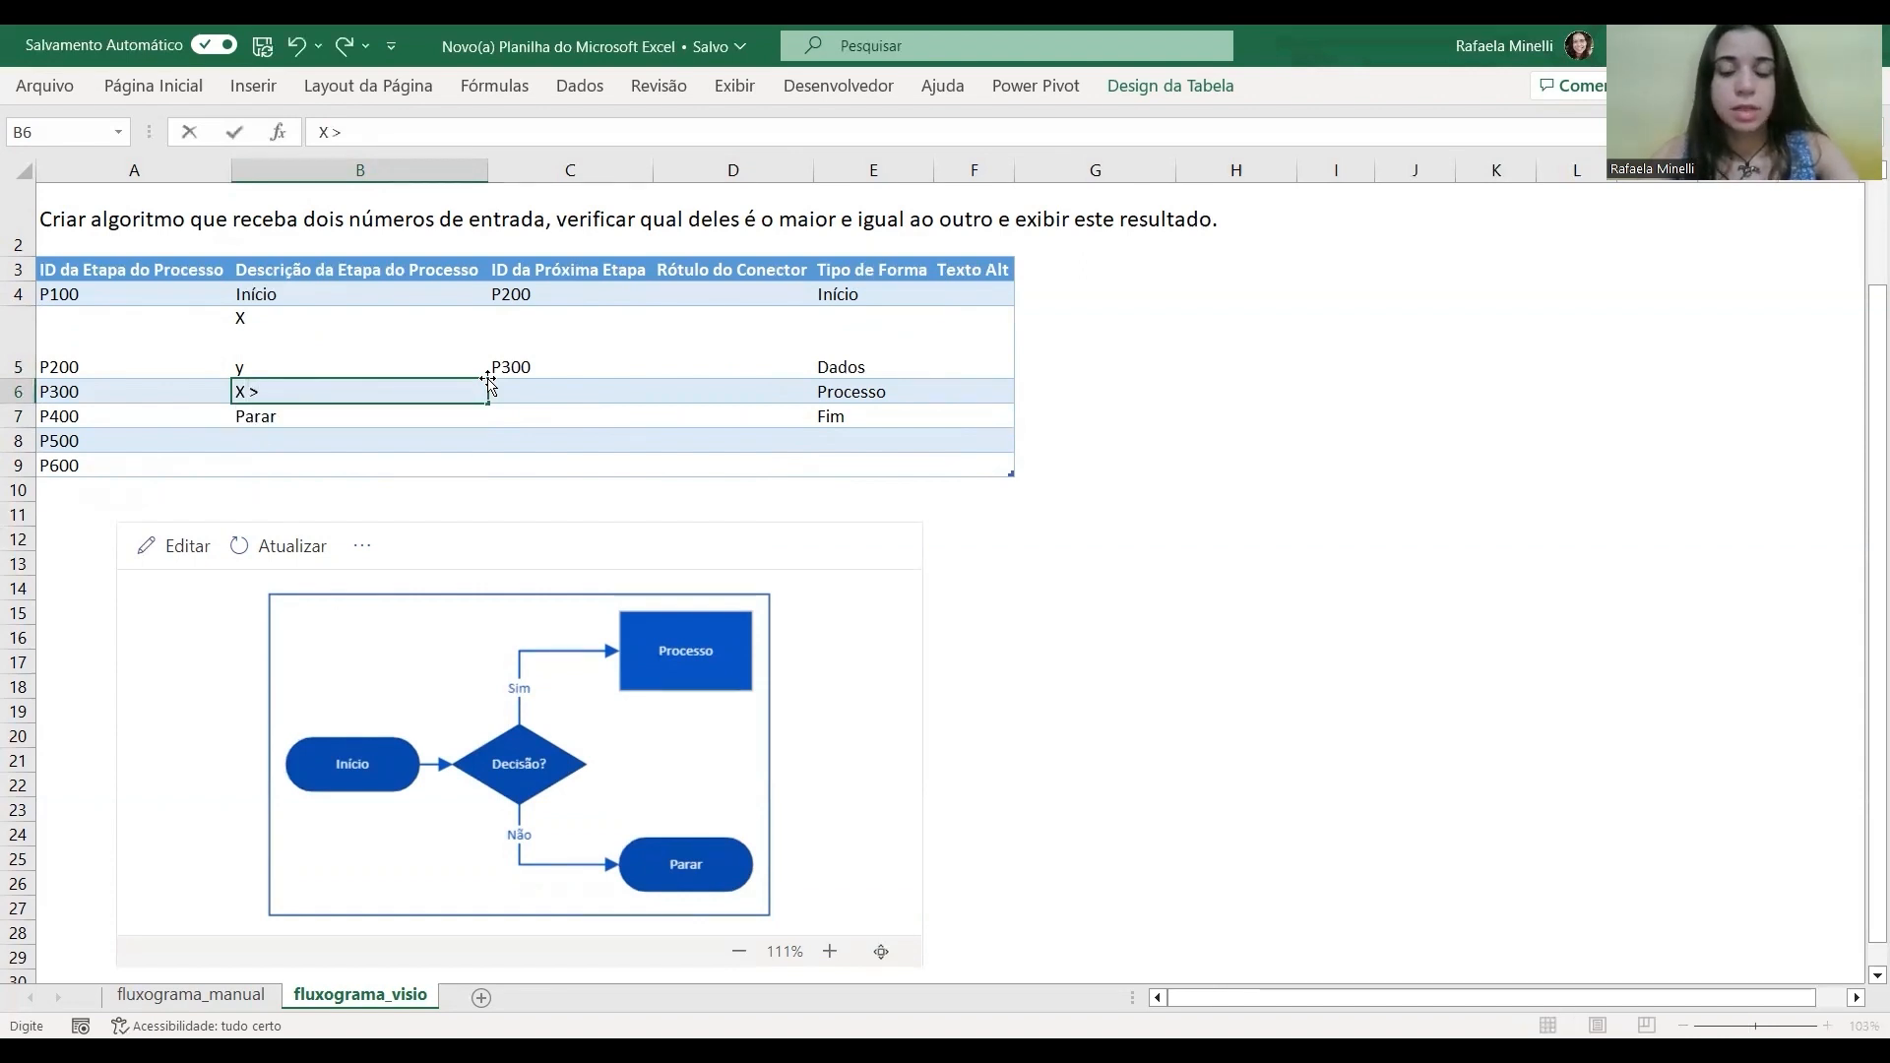
type("= Y ?")
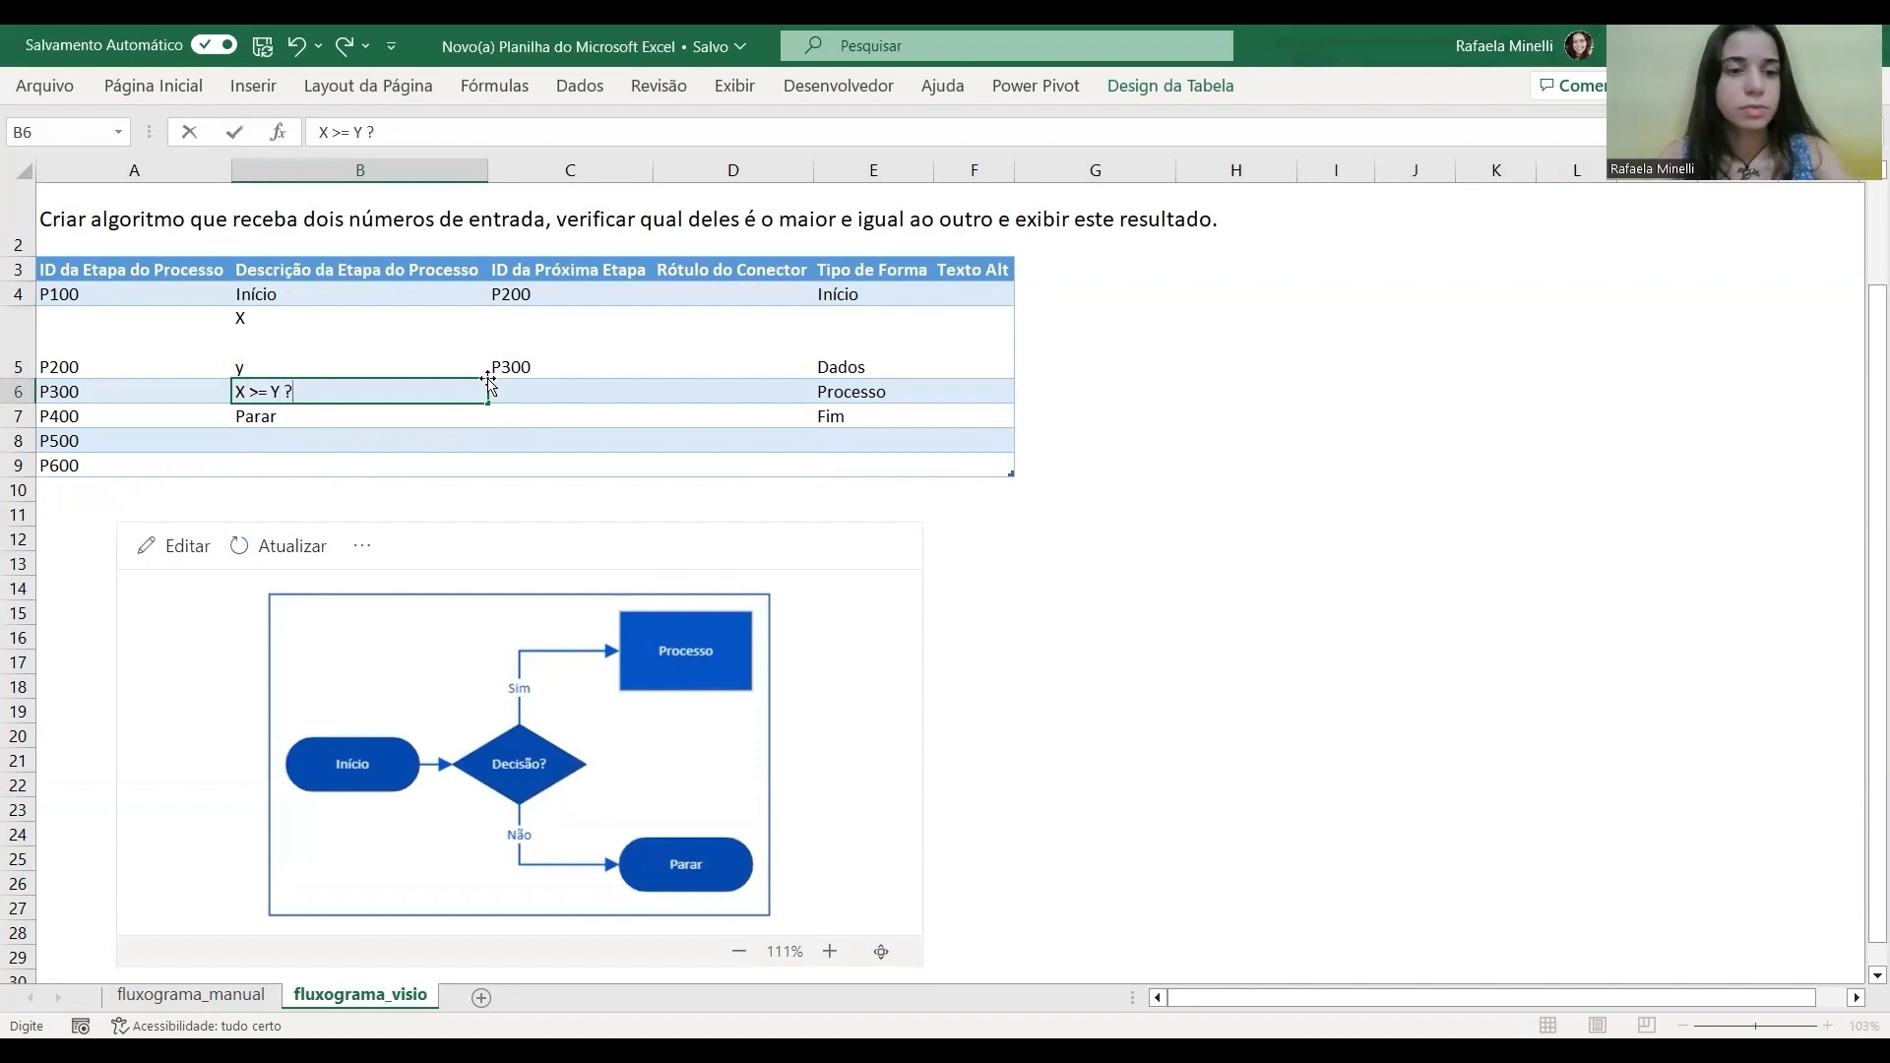
key("Tab")
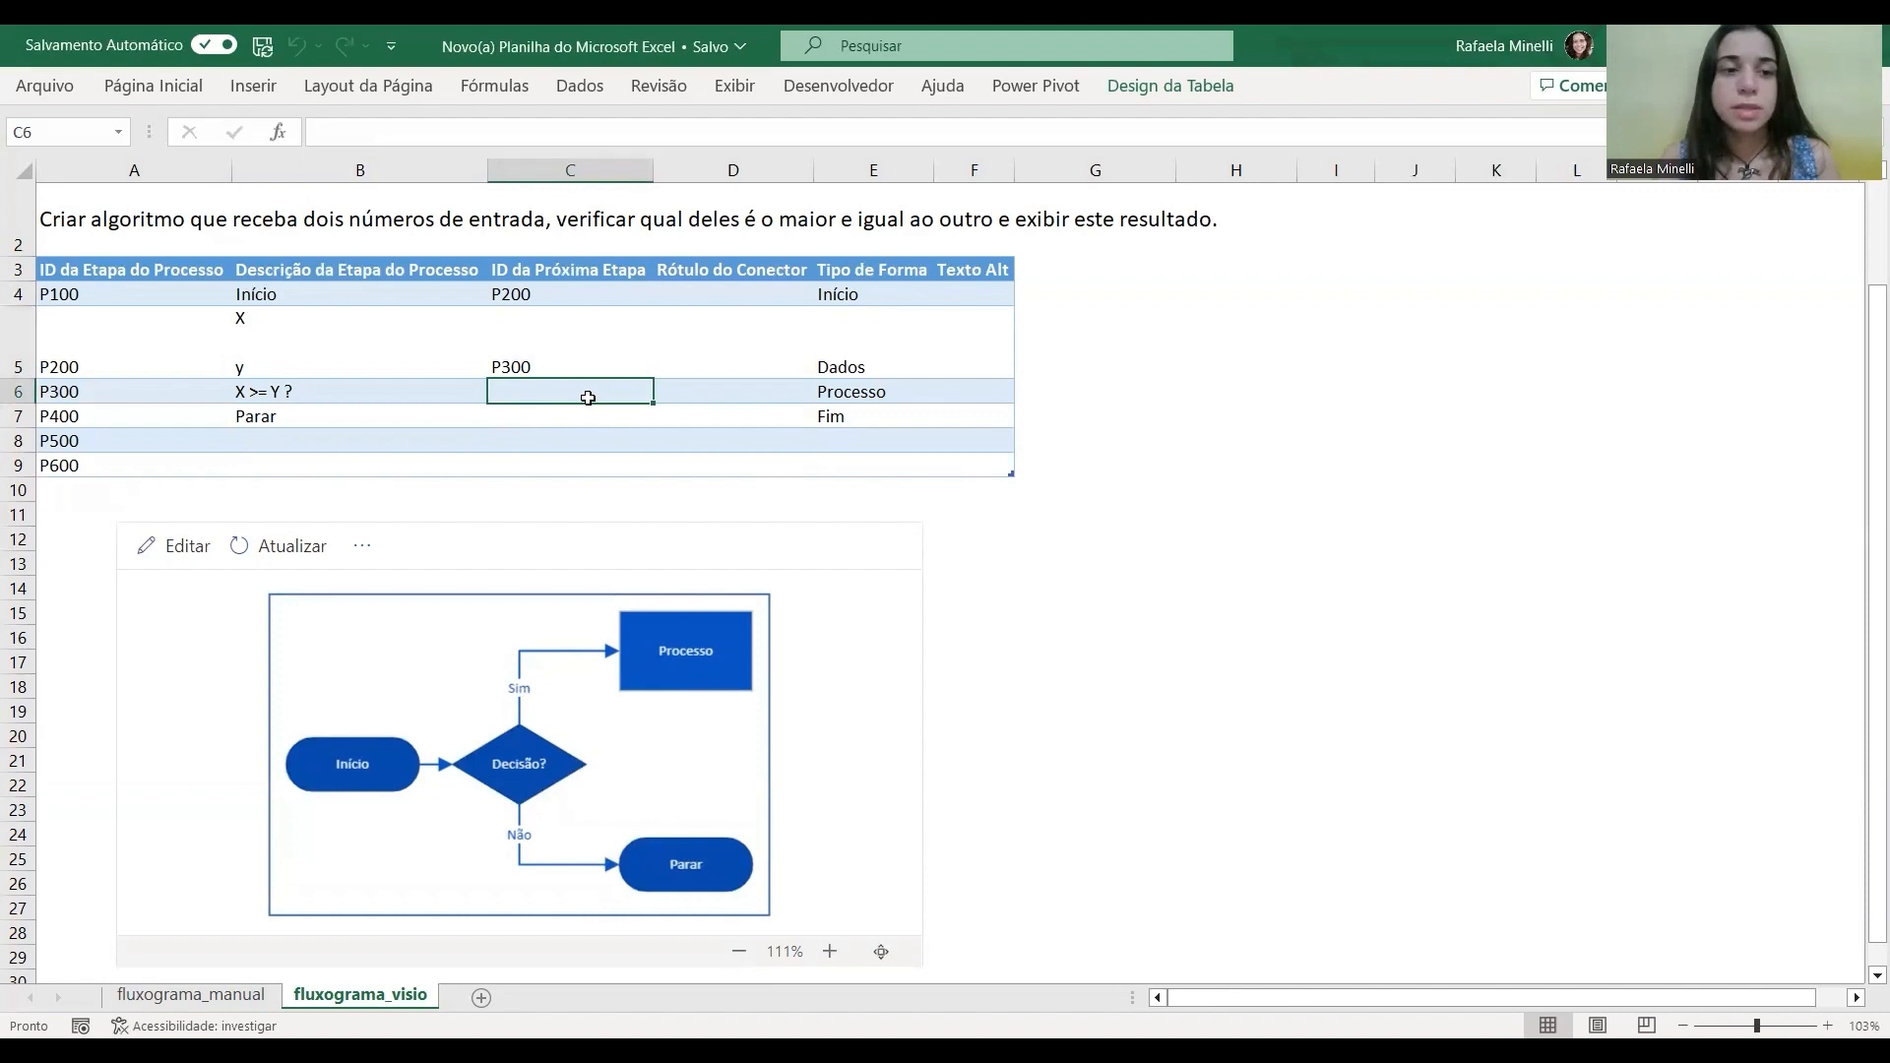
left_click(407, 401)
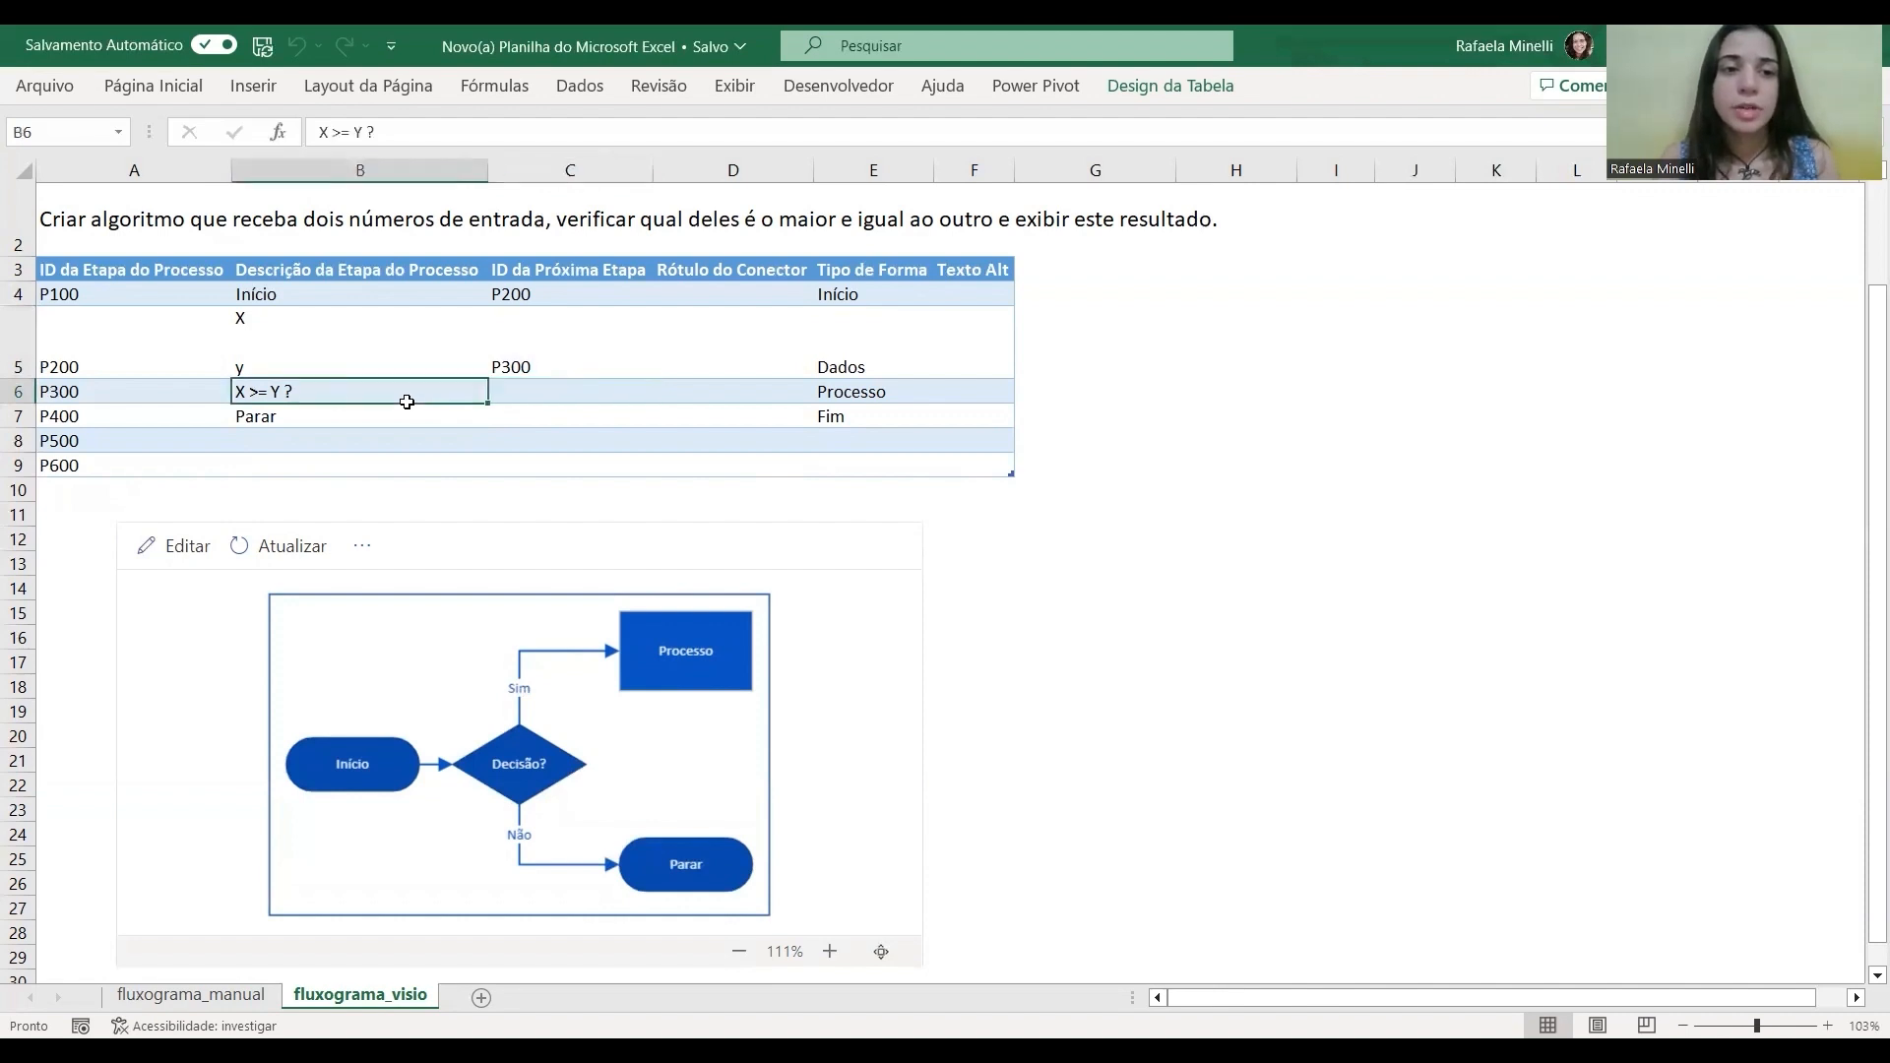
left_click(505, 391)
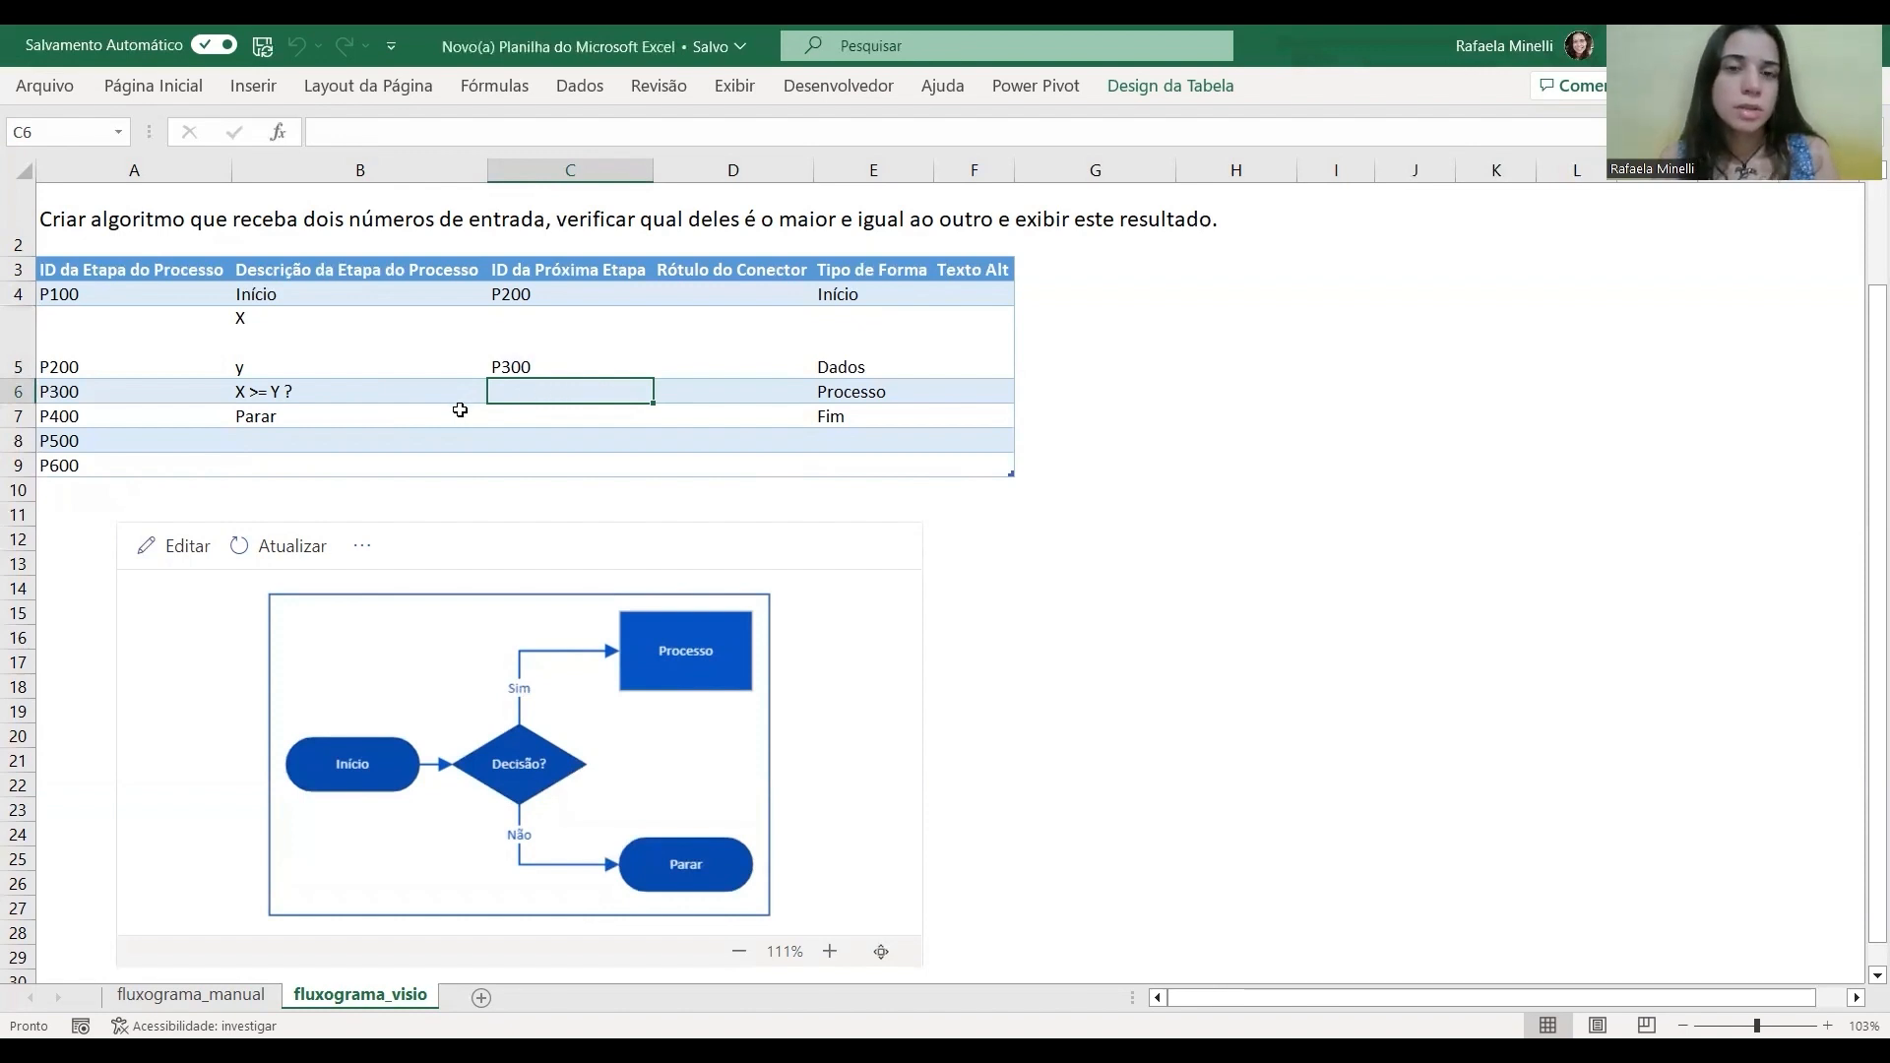
Enter the descriptions "Exibir X" for step P400 and "Exibir Y" for step P500.
left_click(414, 410)
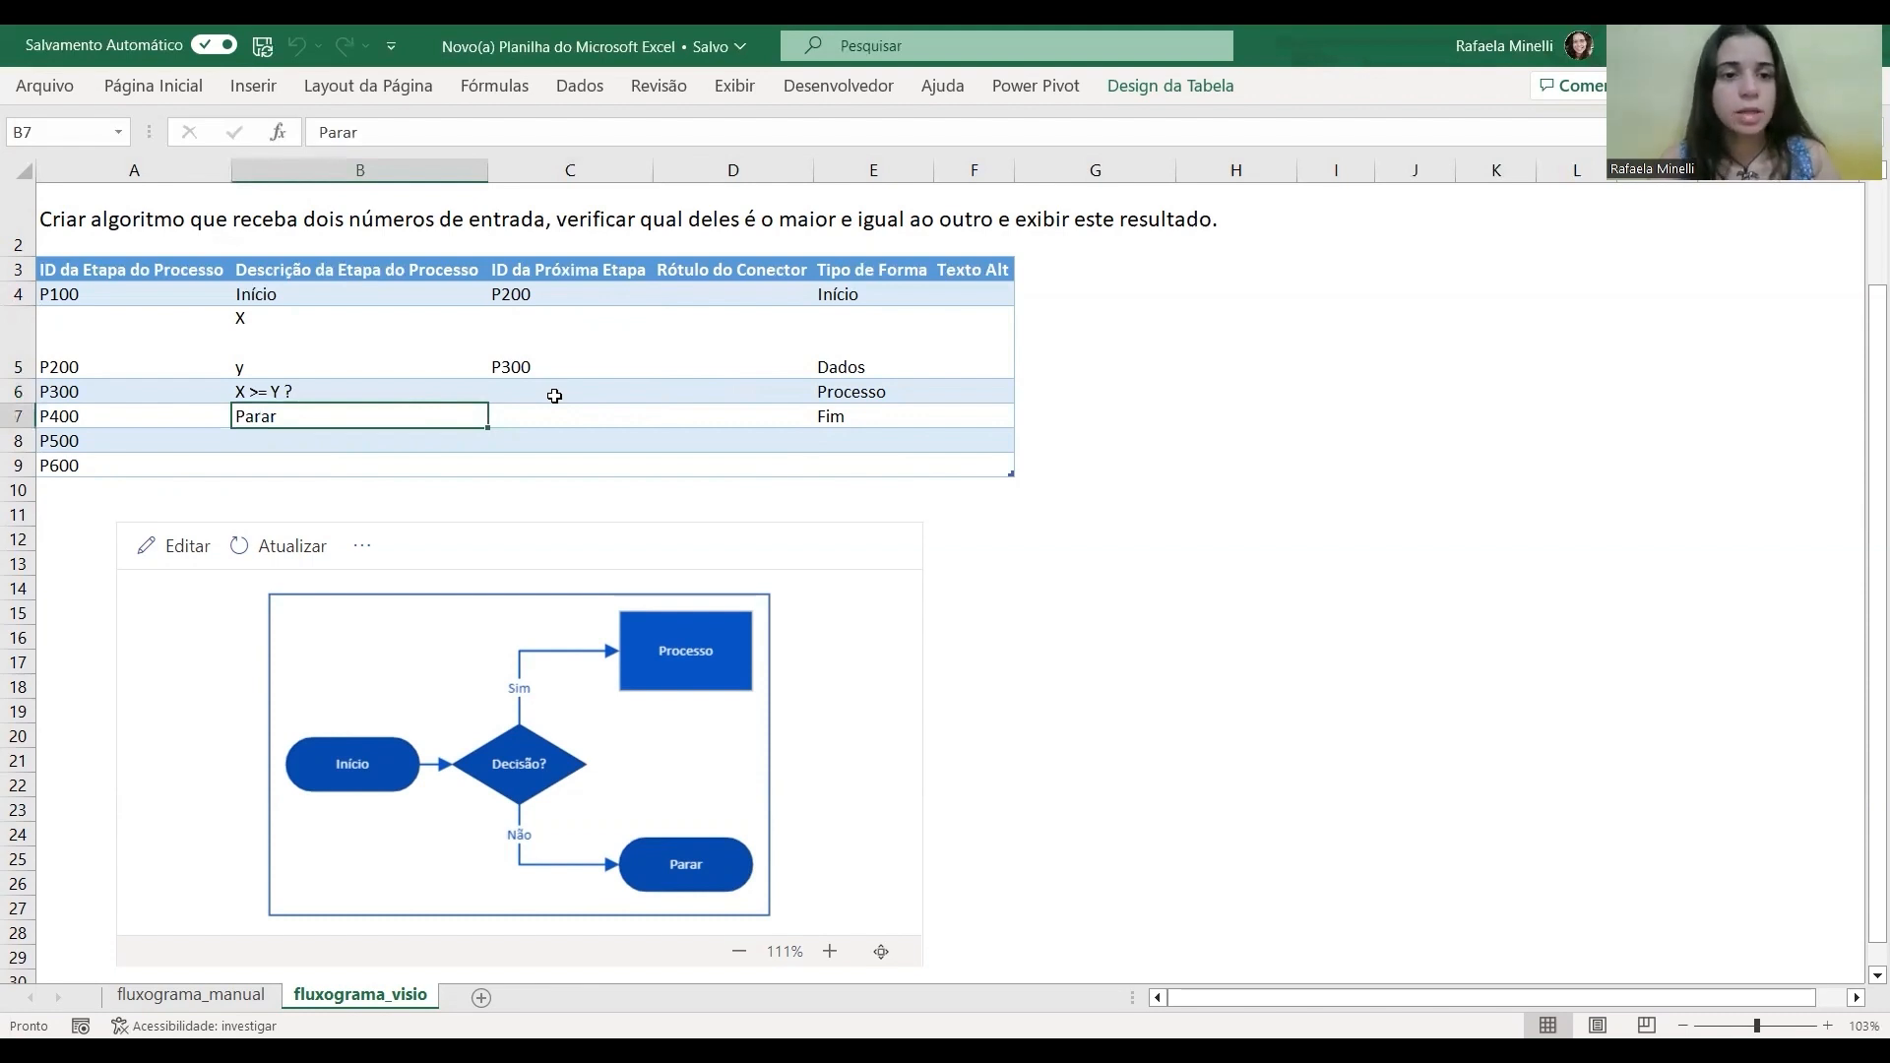
type("Exiba")
key("BackSpace")
key("BackSpace")
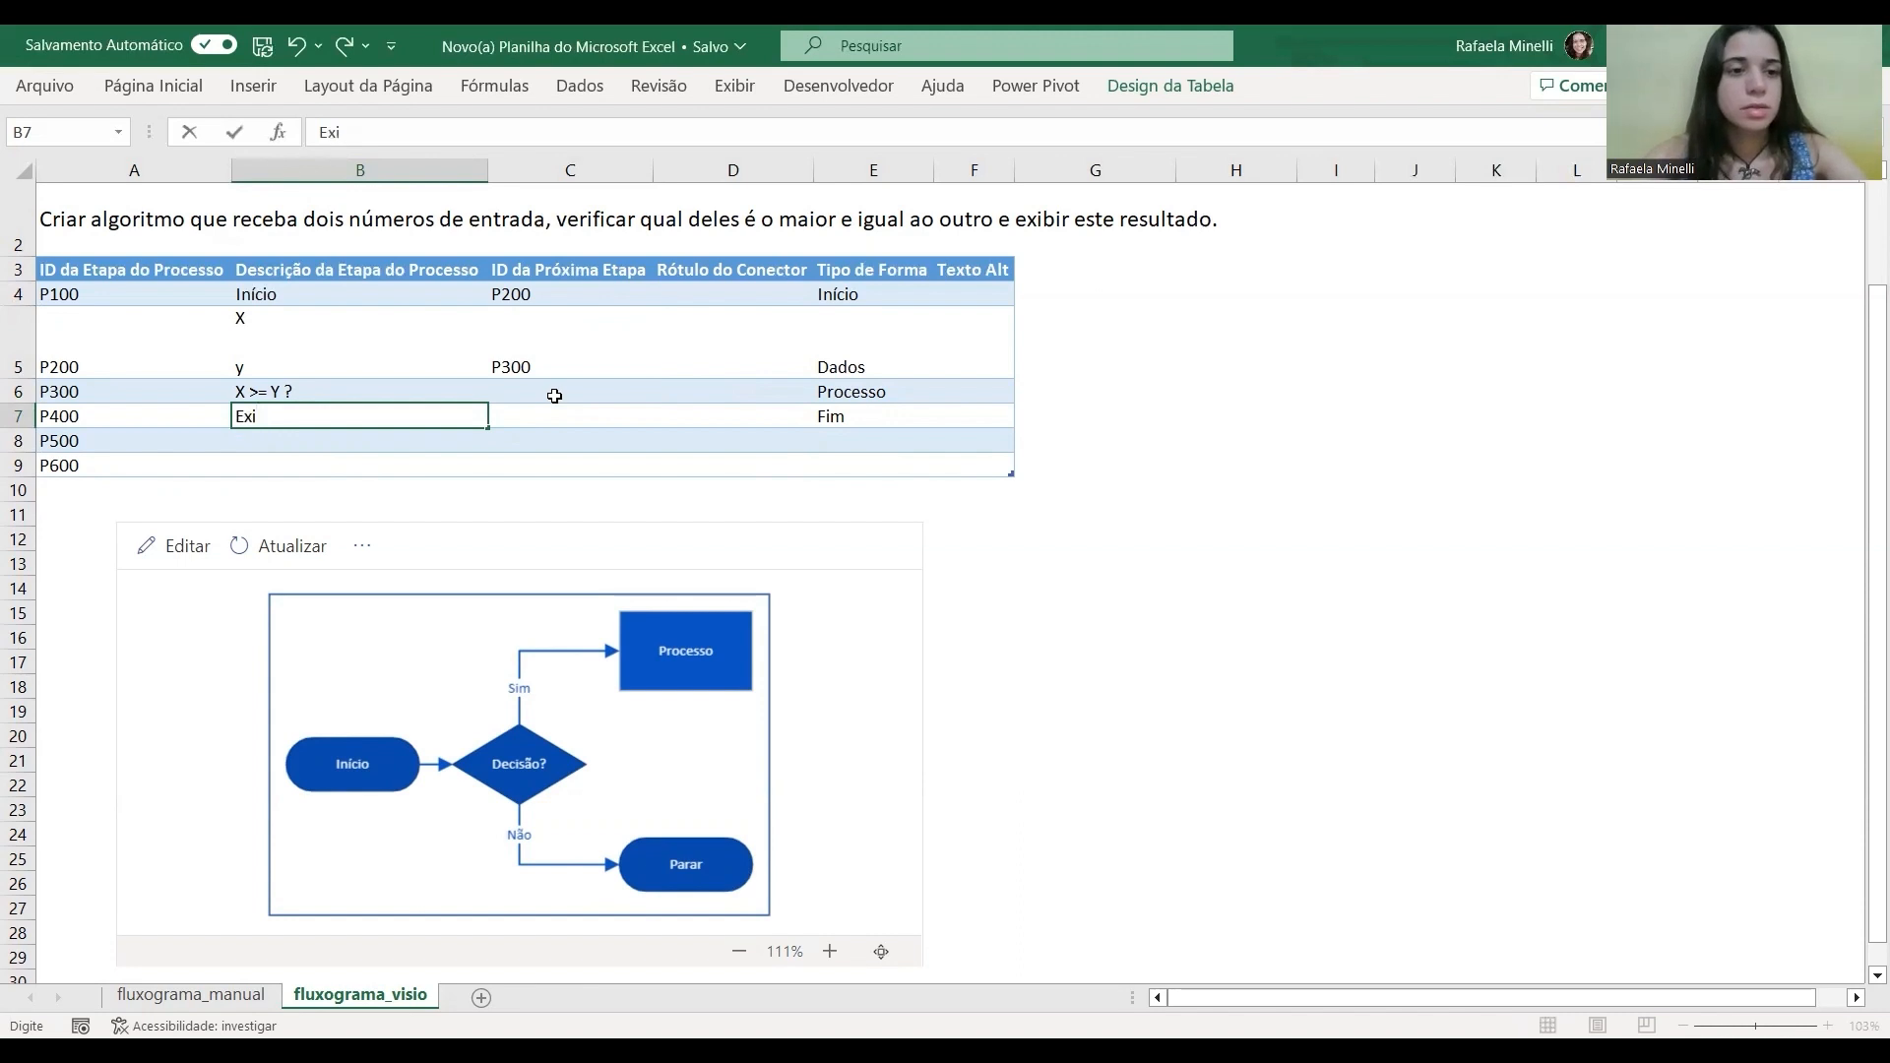
type("bir ")
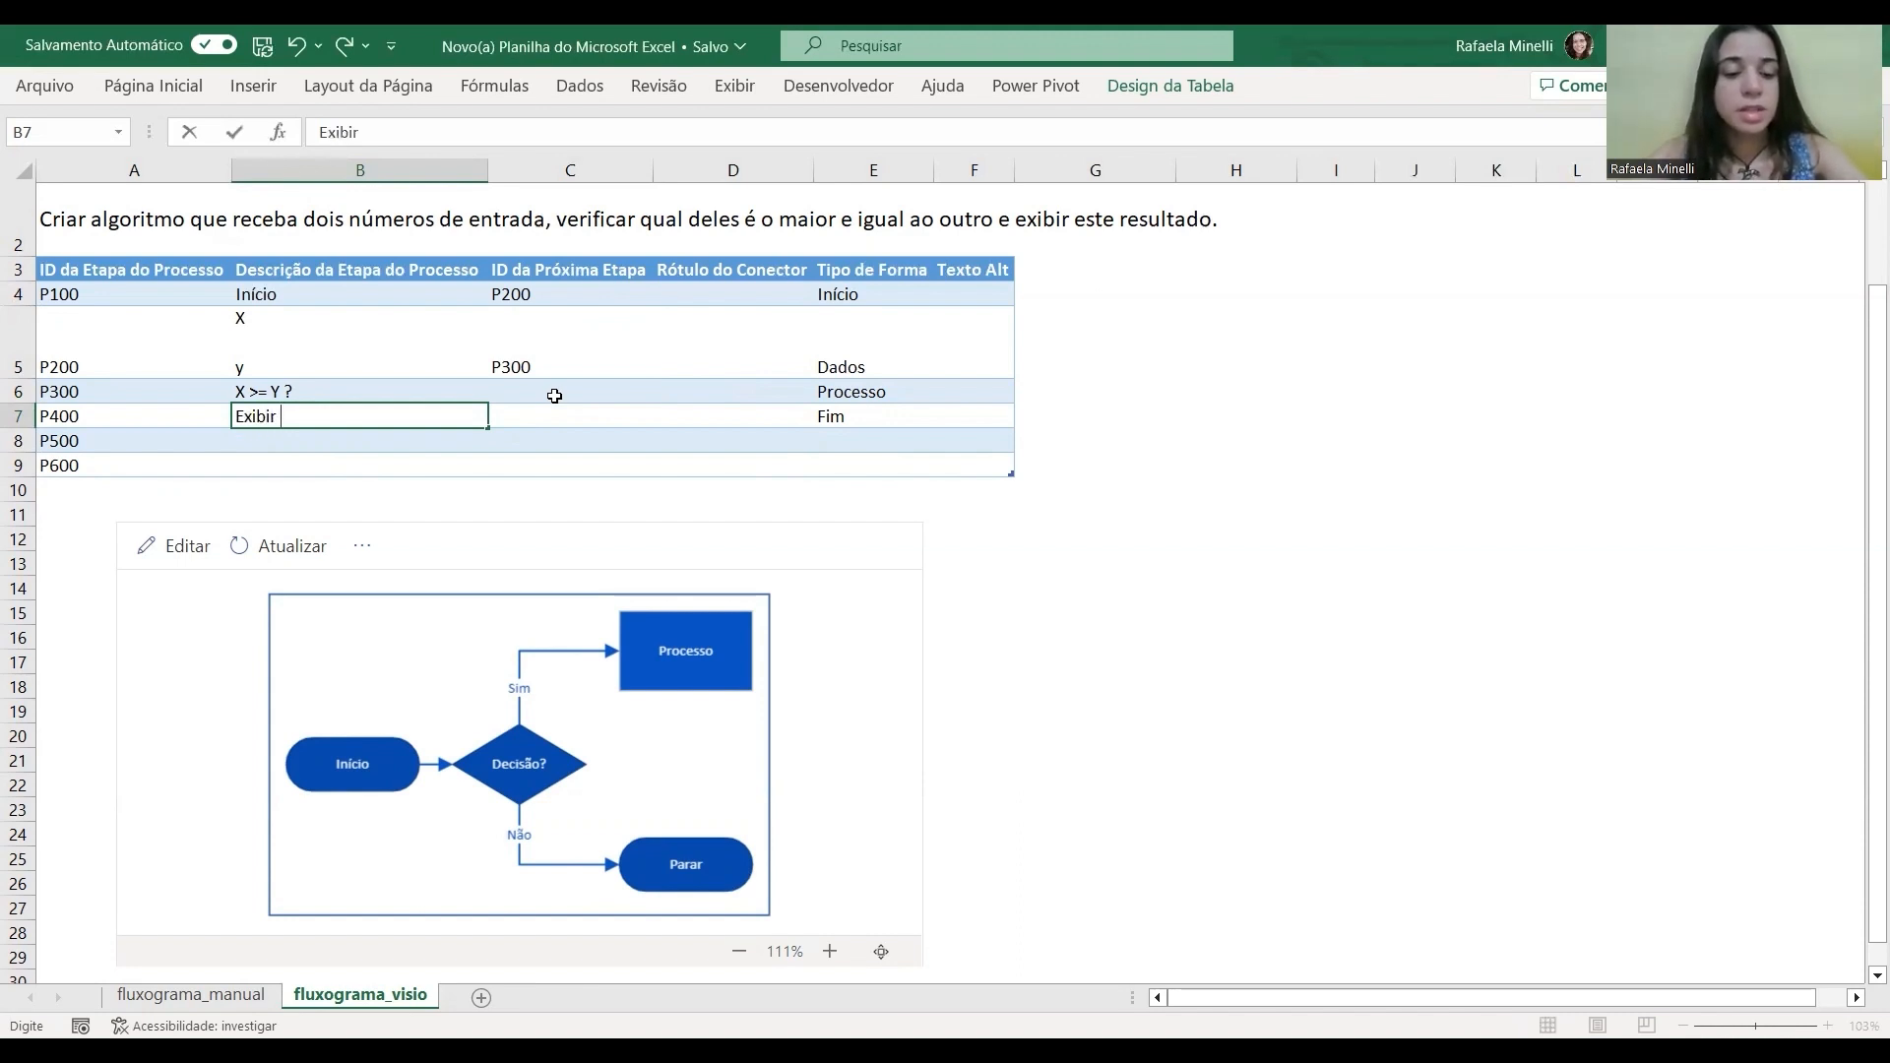
type("X")
key("Return")
type("Exibir Y")
key("Return")
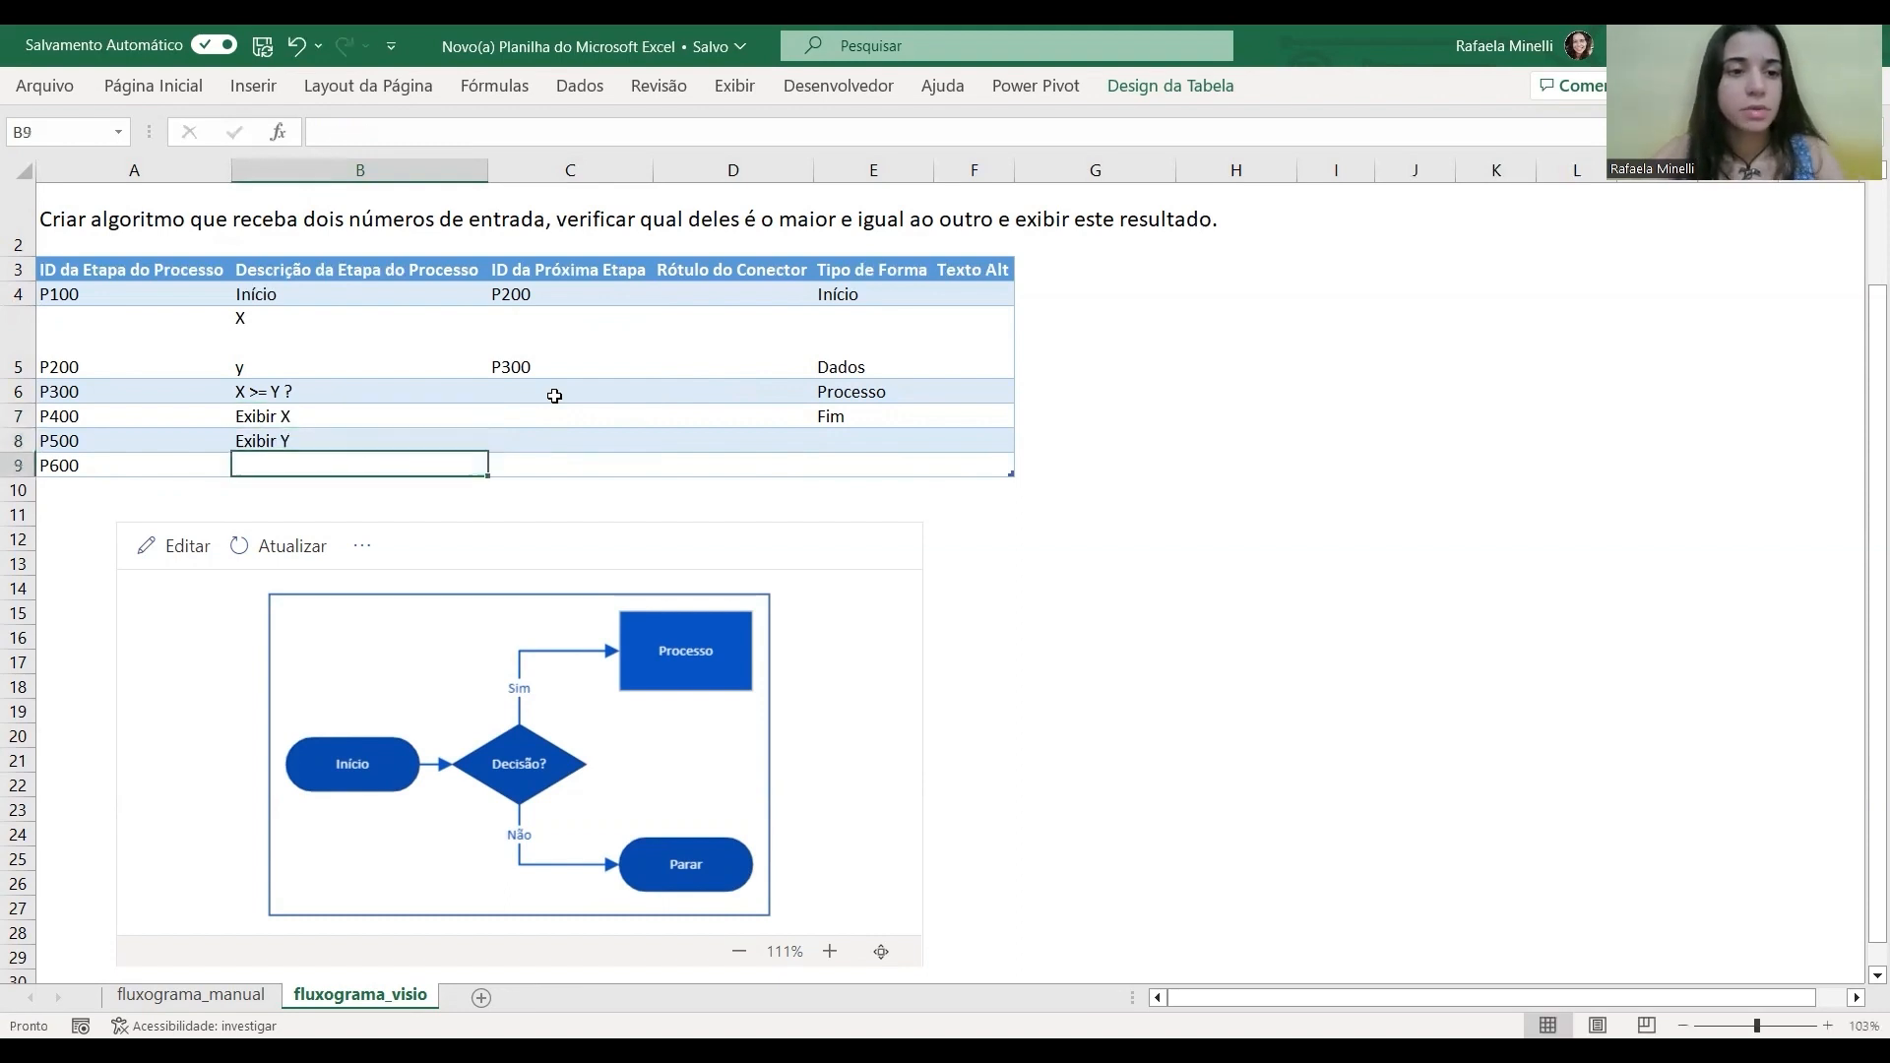
Enter "P400, P500" as the next step IDs of step P300.
key("Up")
key("Up")
key("Right")
key("Up")
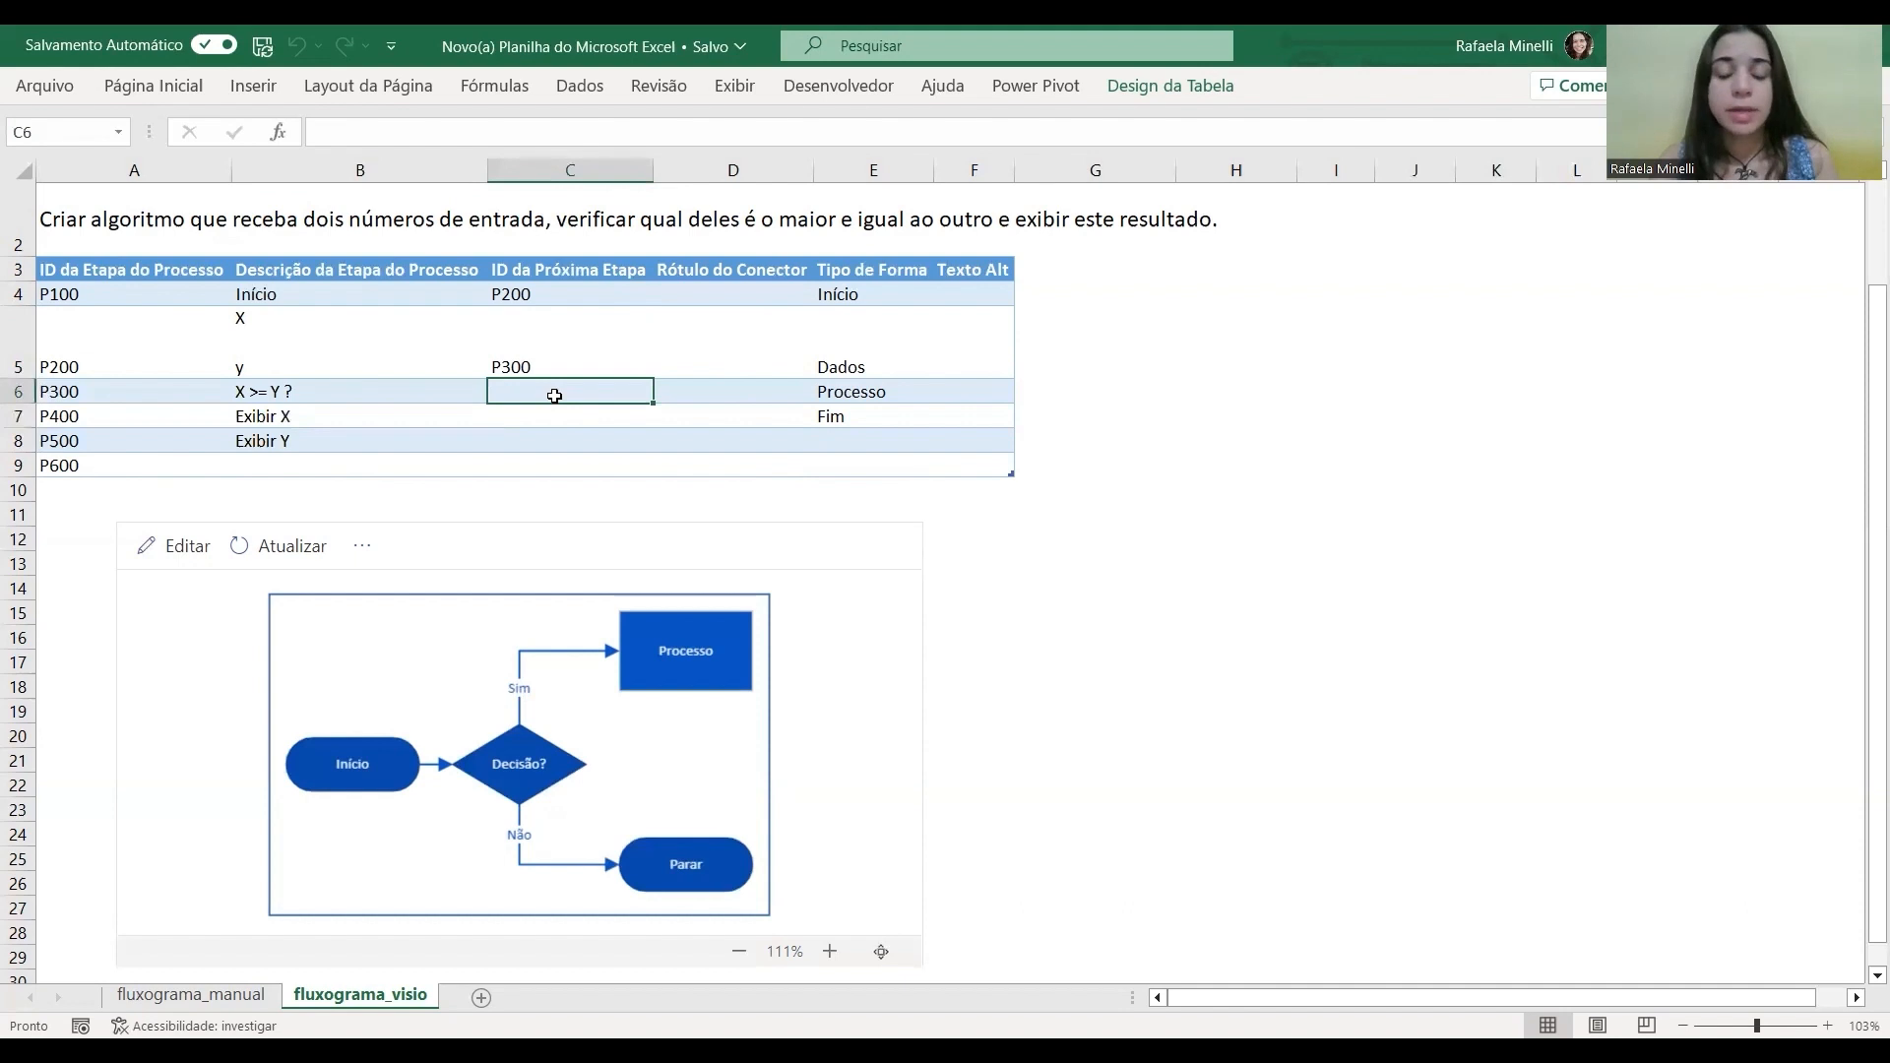
type("P40")
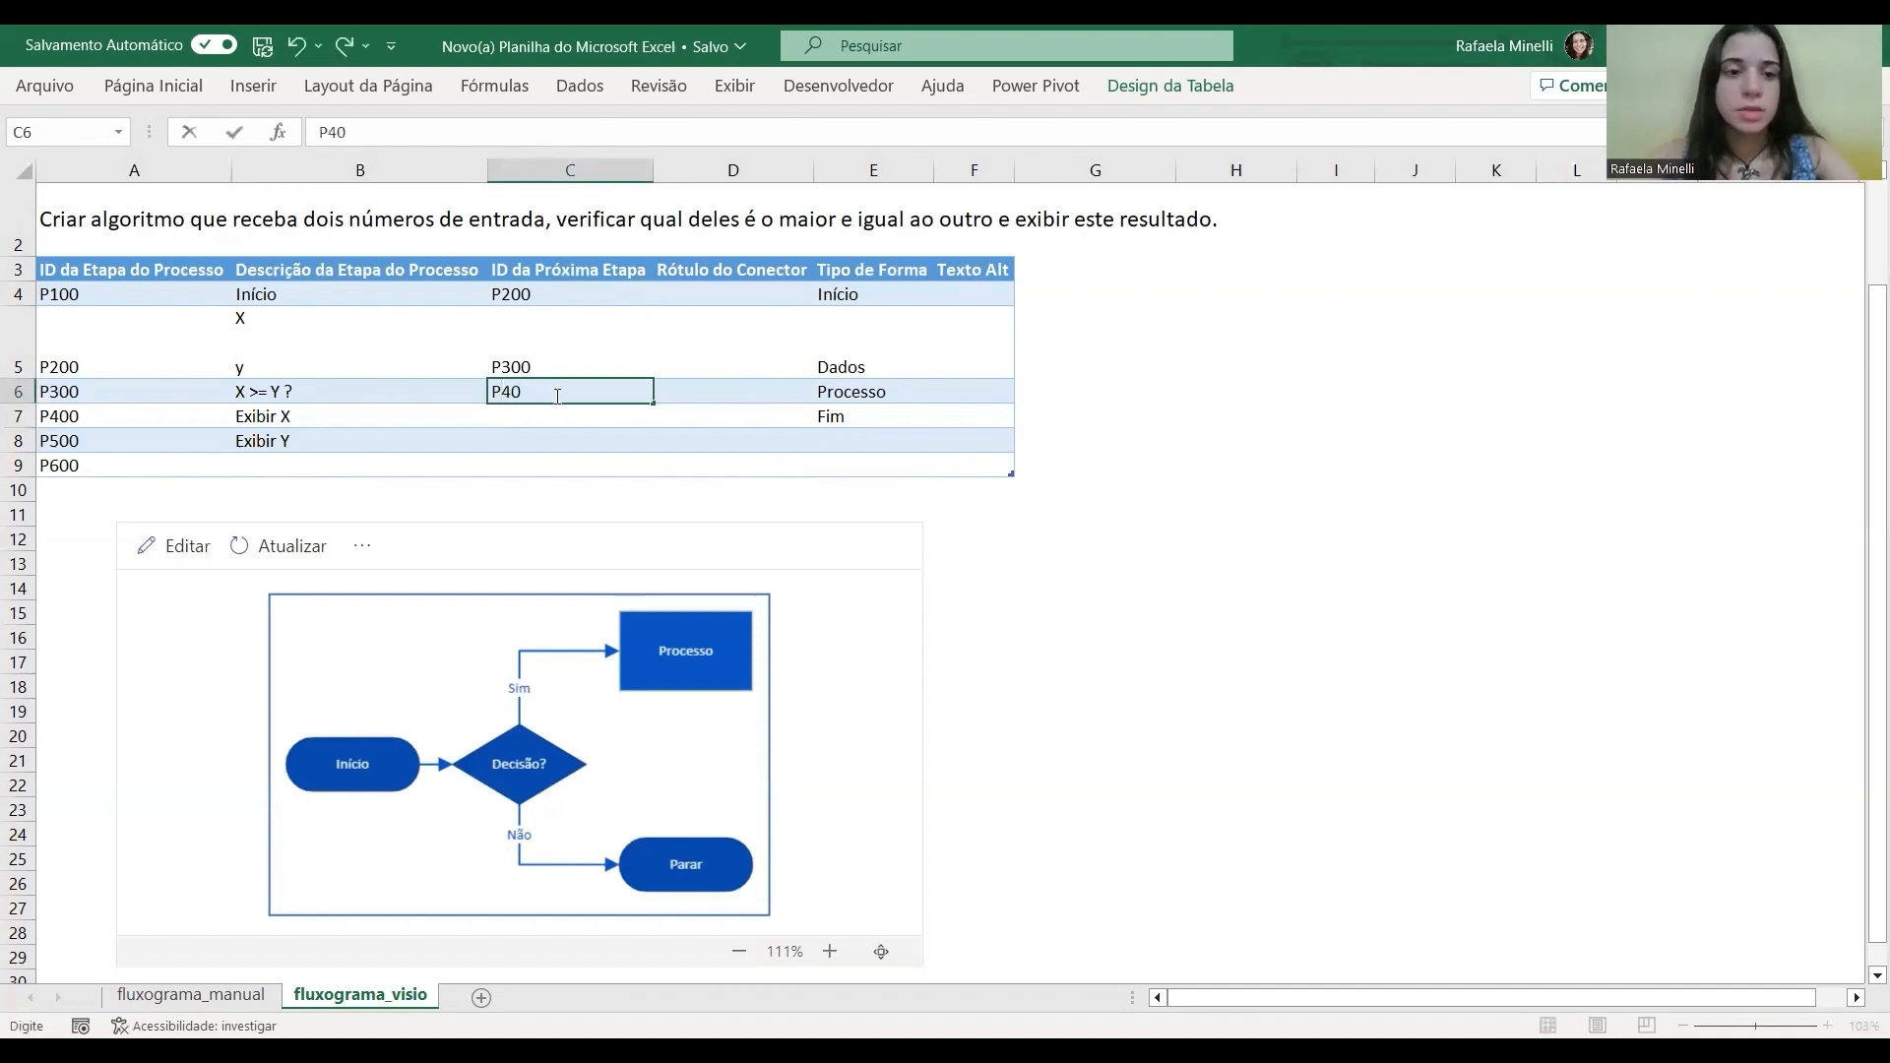
type("0, P500")
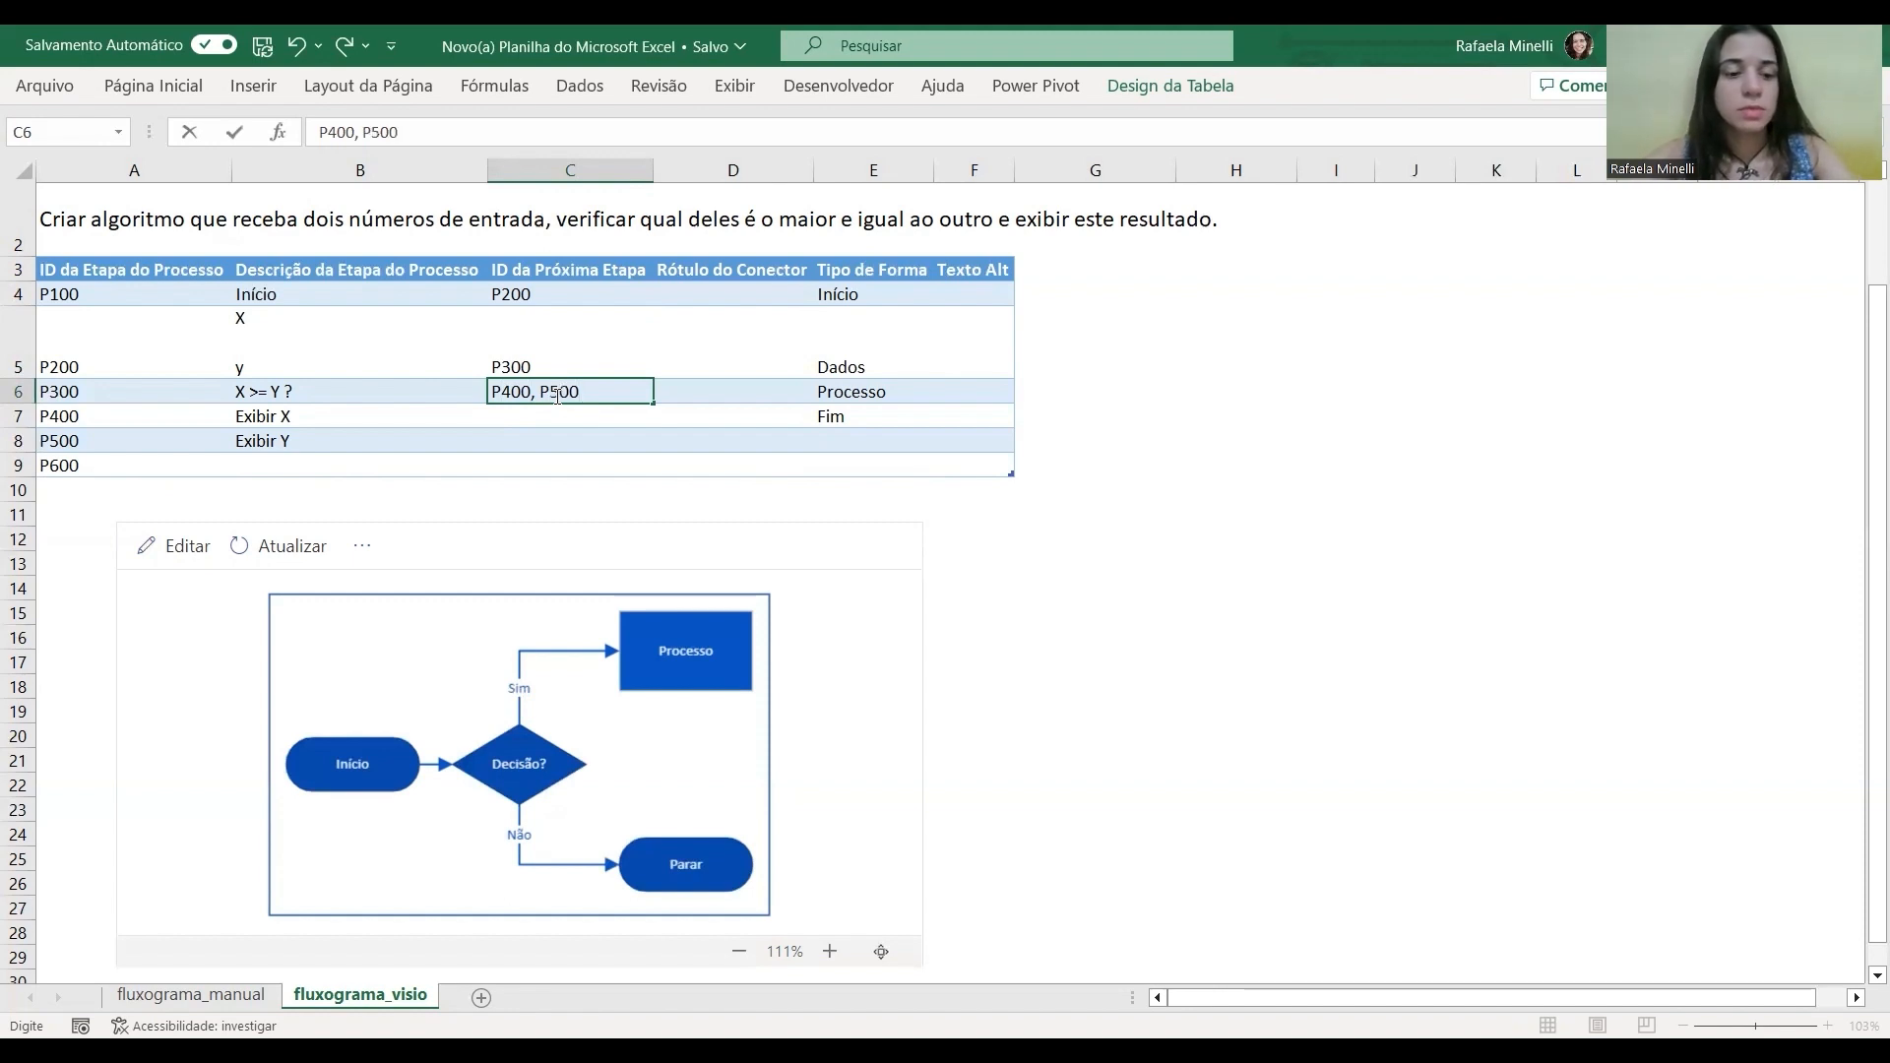
key("Tab")
left_click(555, 396)
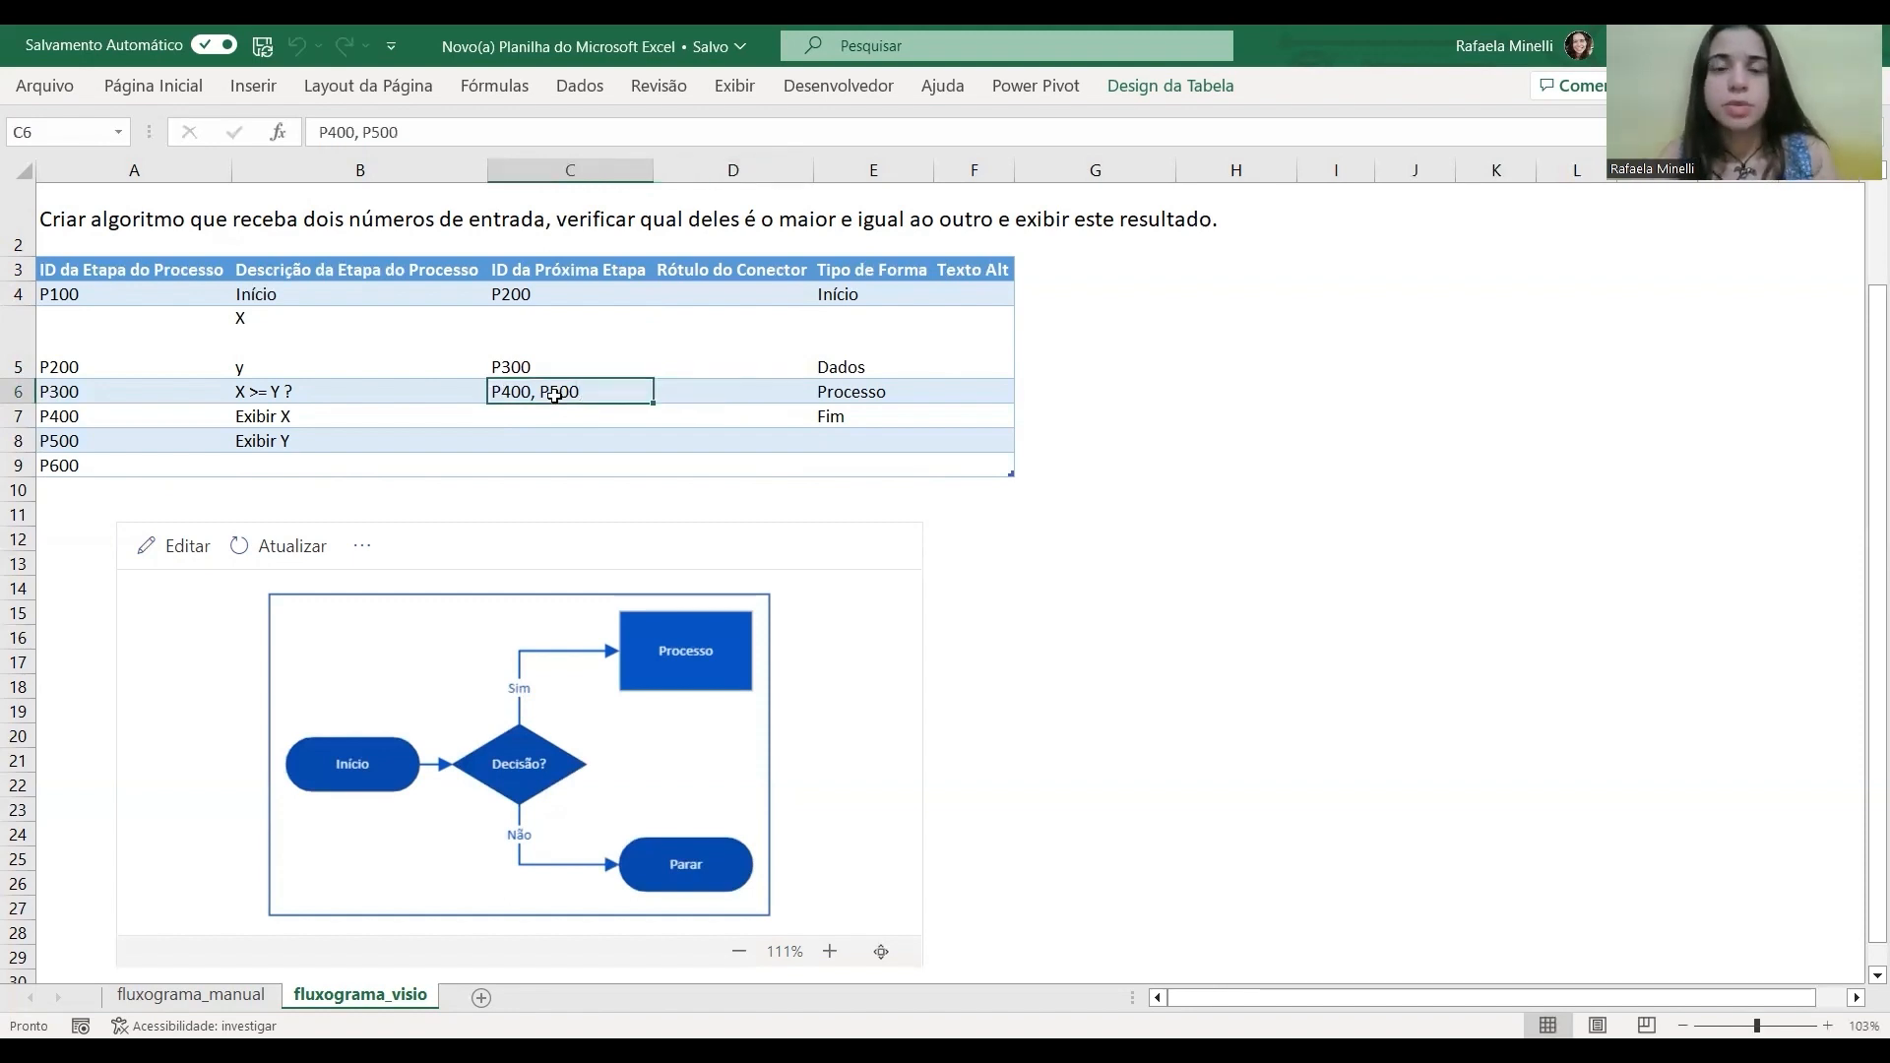
Enter "Sim, Não" as the connector labels of decision step P300.
key("Tab")
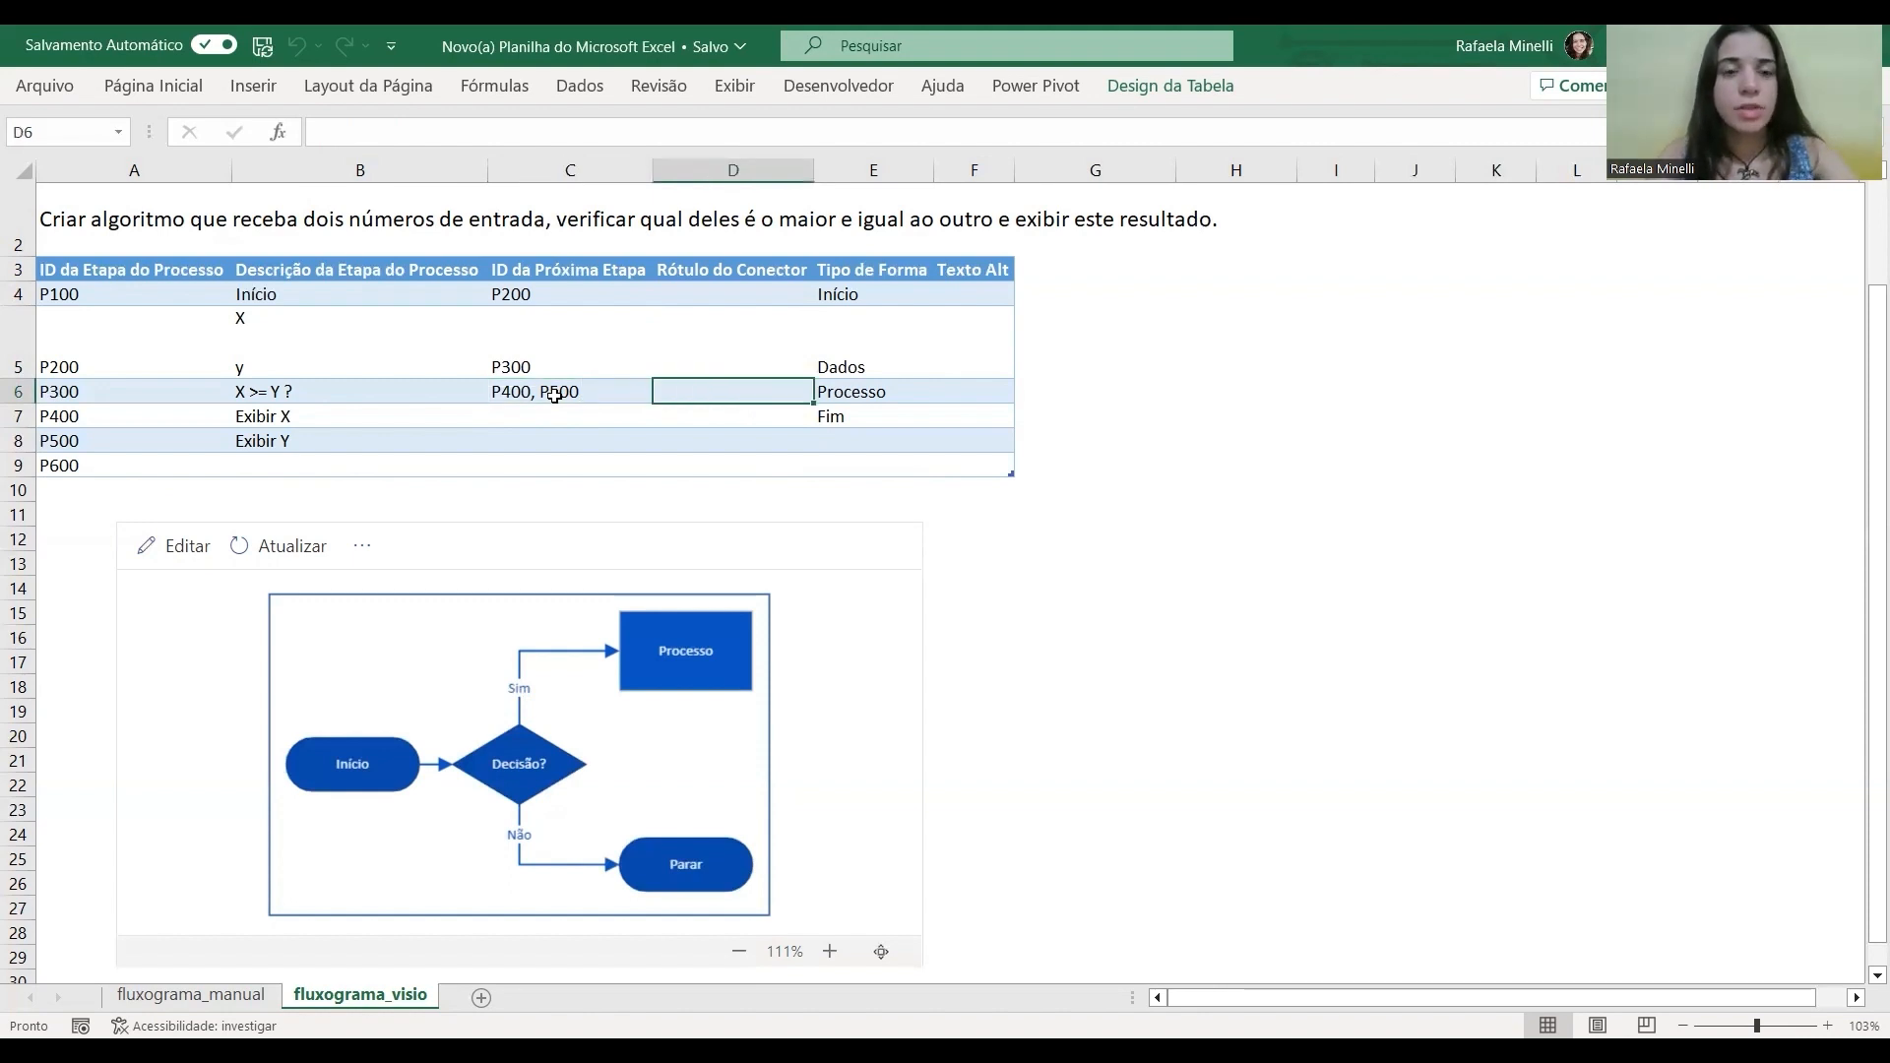
type("Sim")
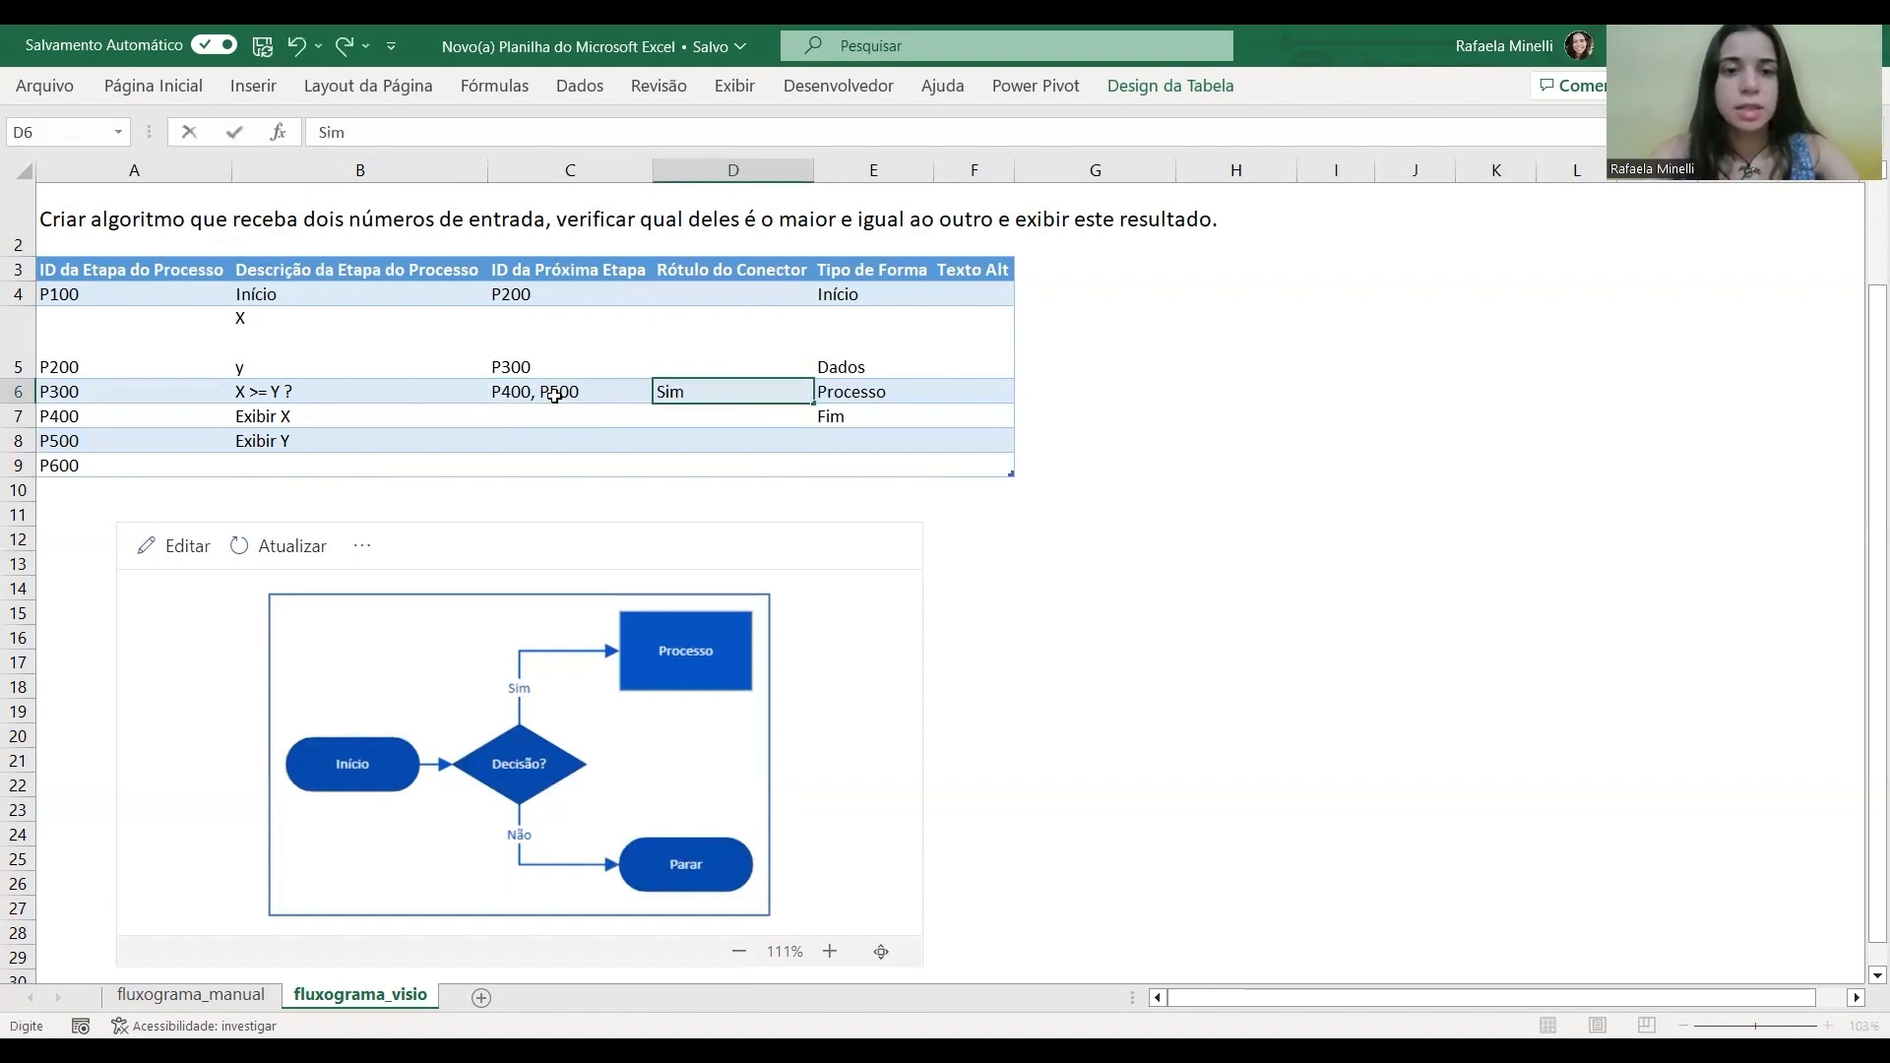
type(", ")
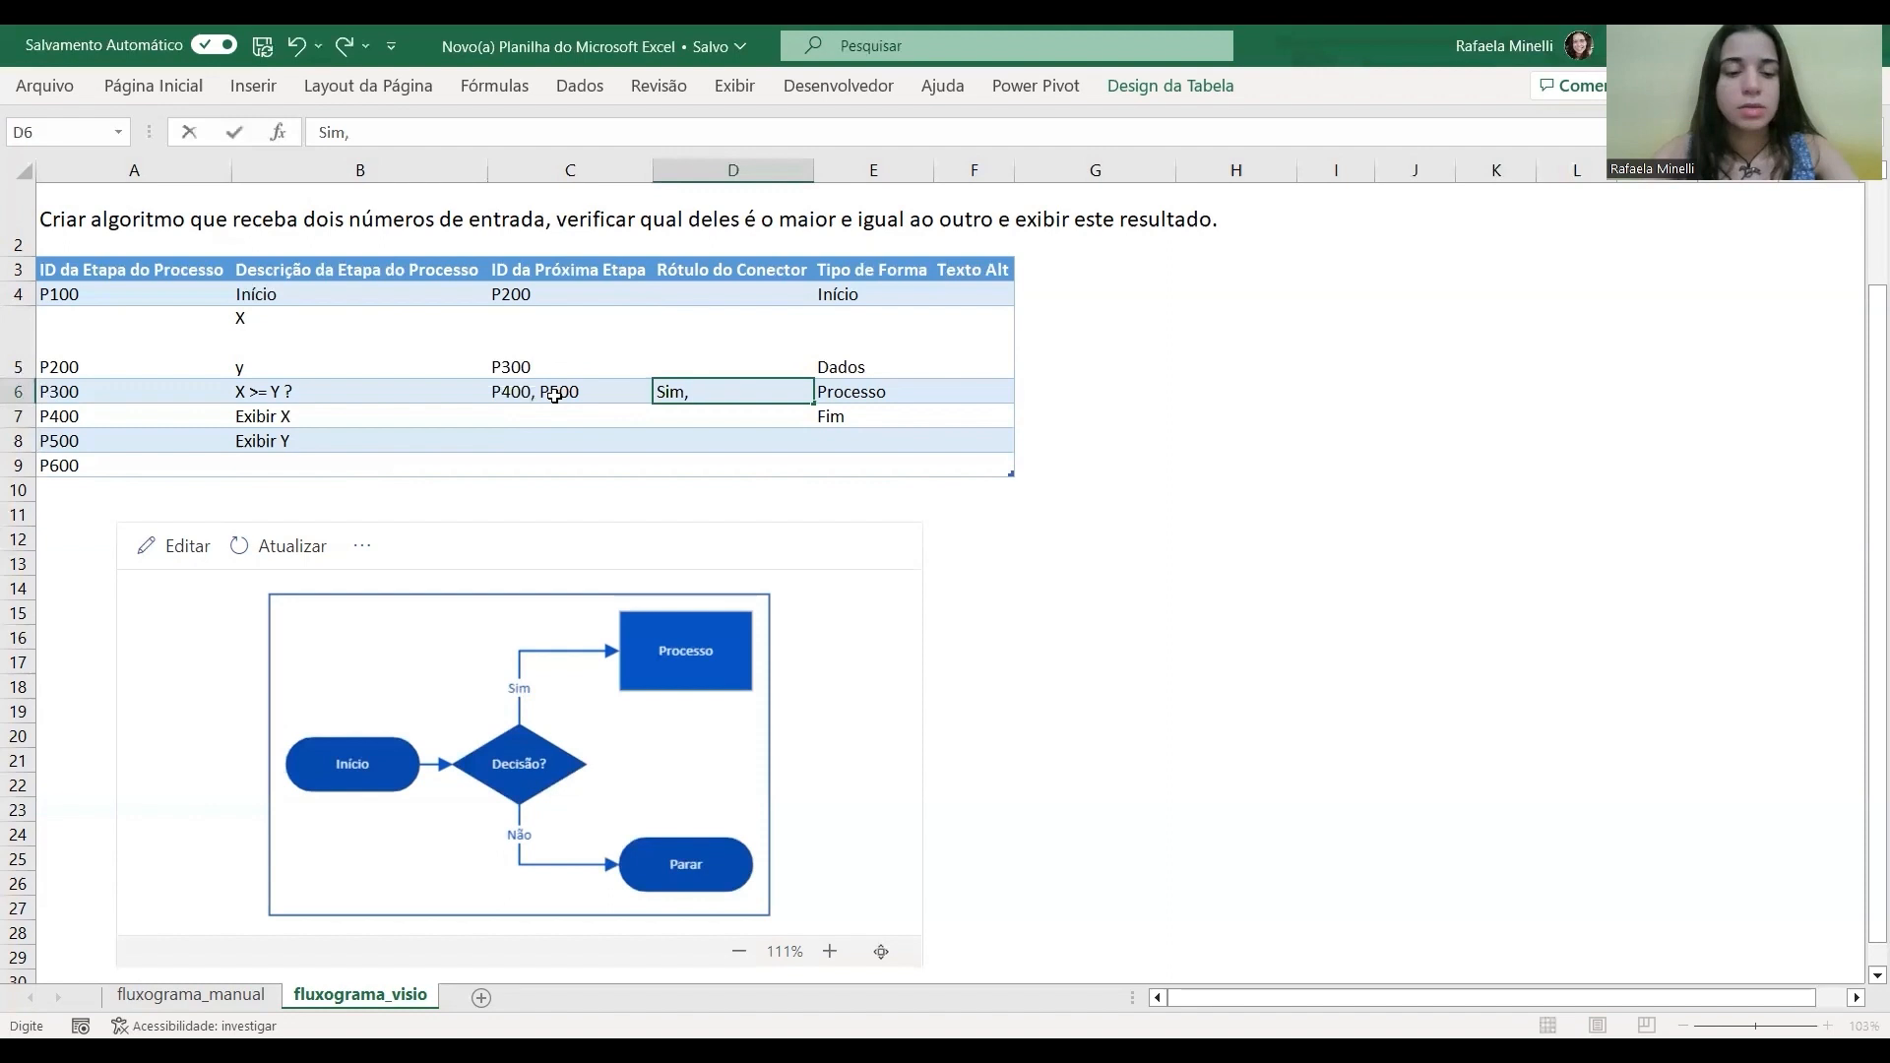
type("Não")
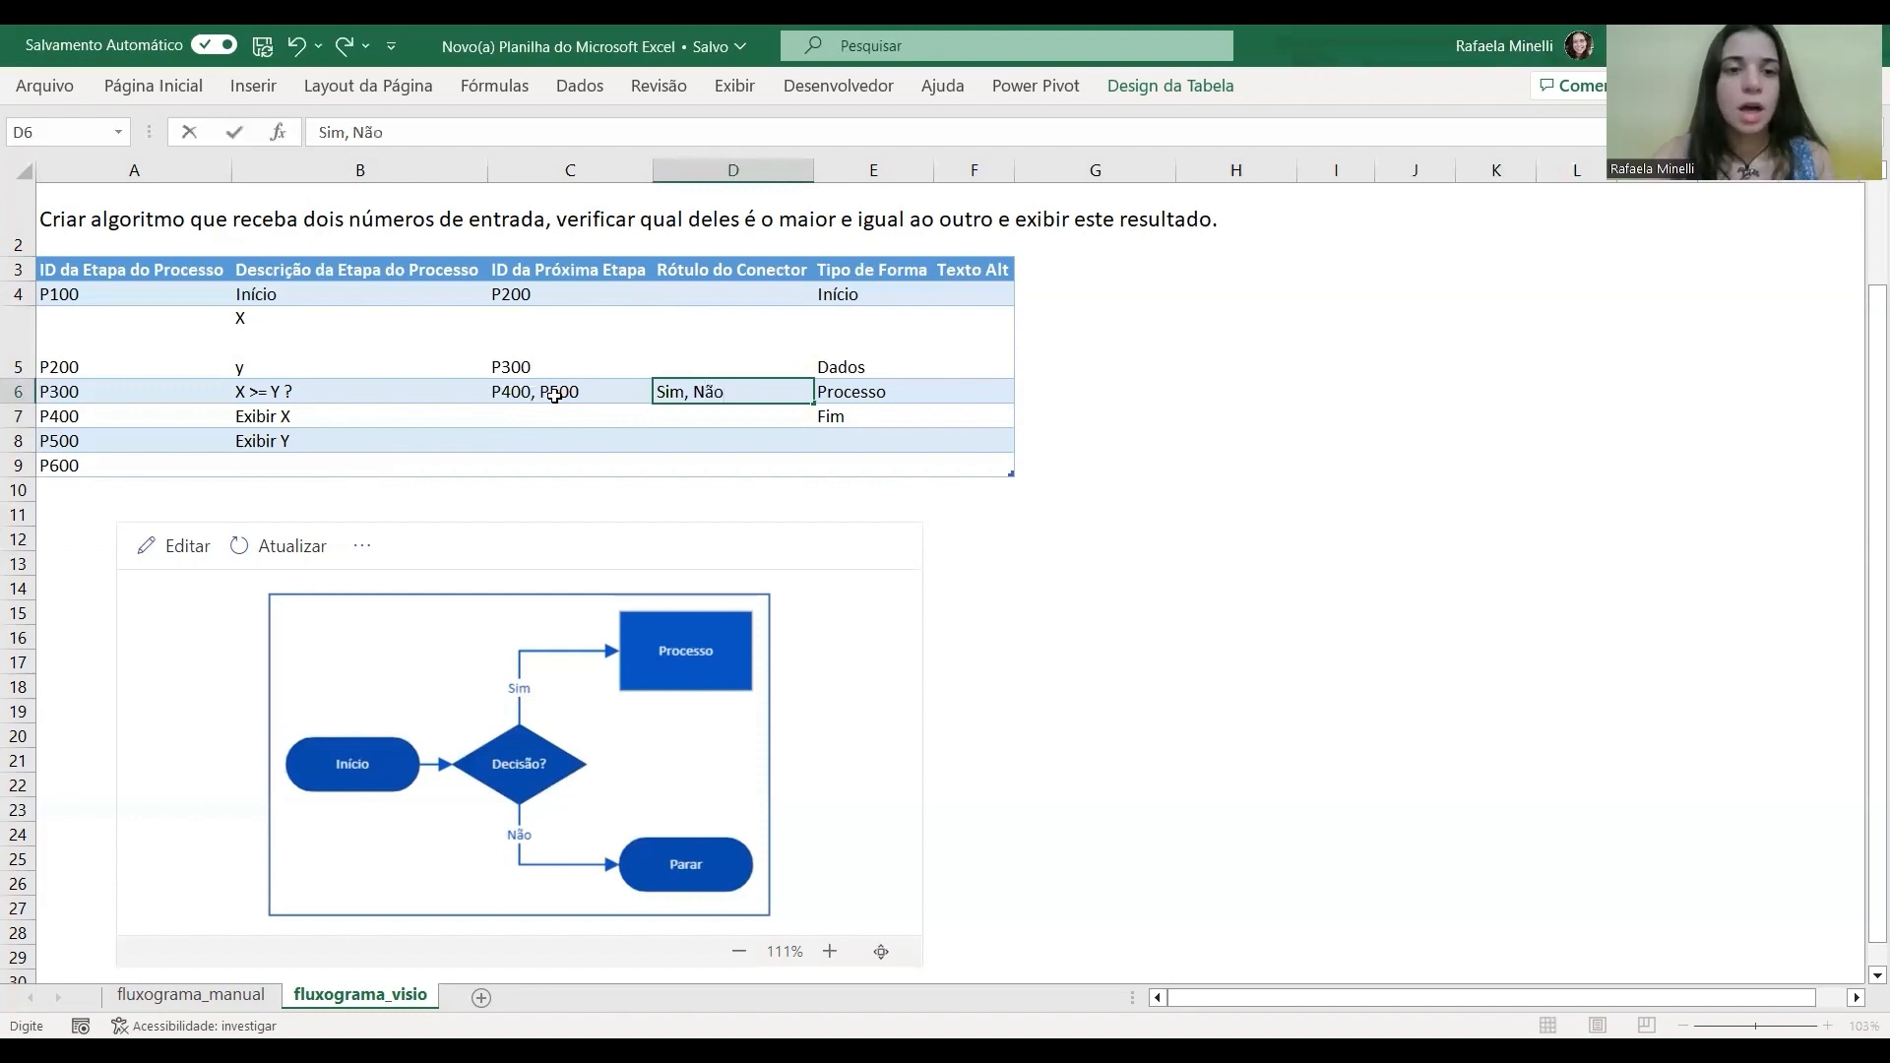
key("Return")
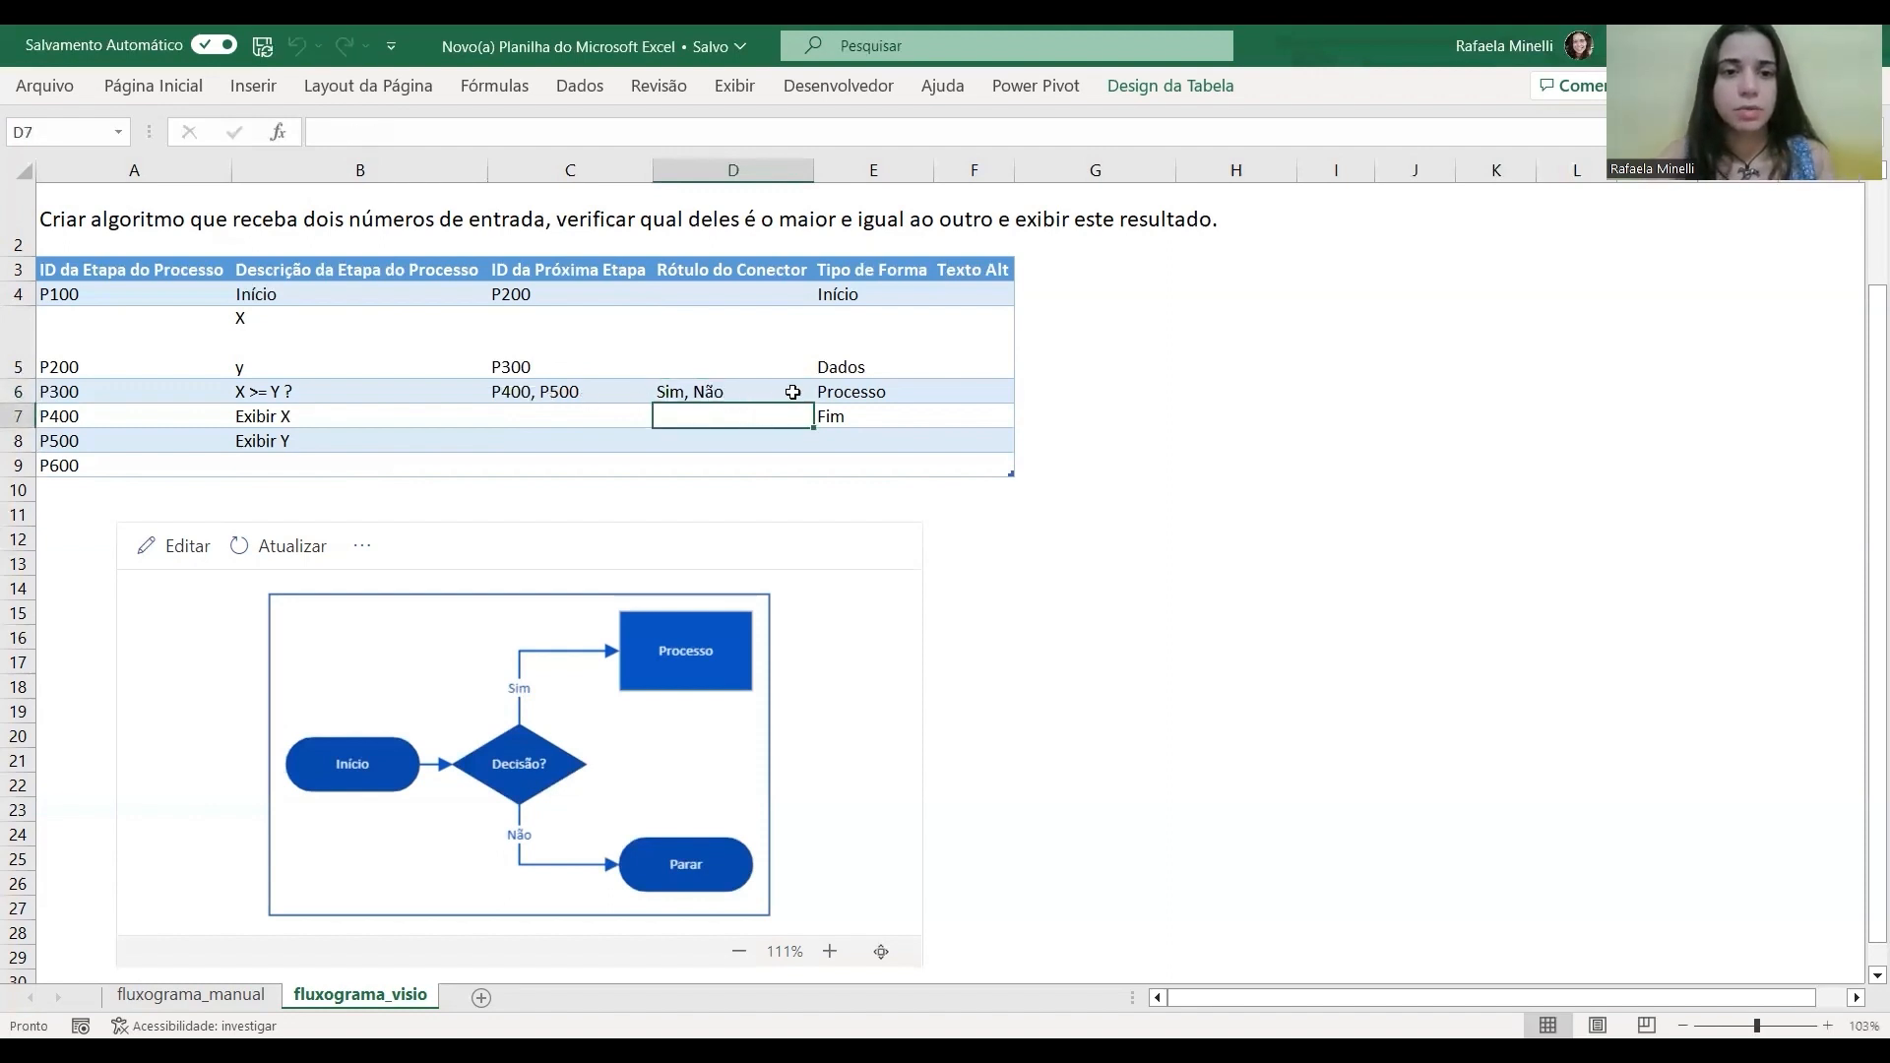
Change the shape type of step P300 to Decisão.
left_click(865, 389)
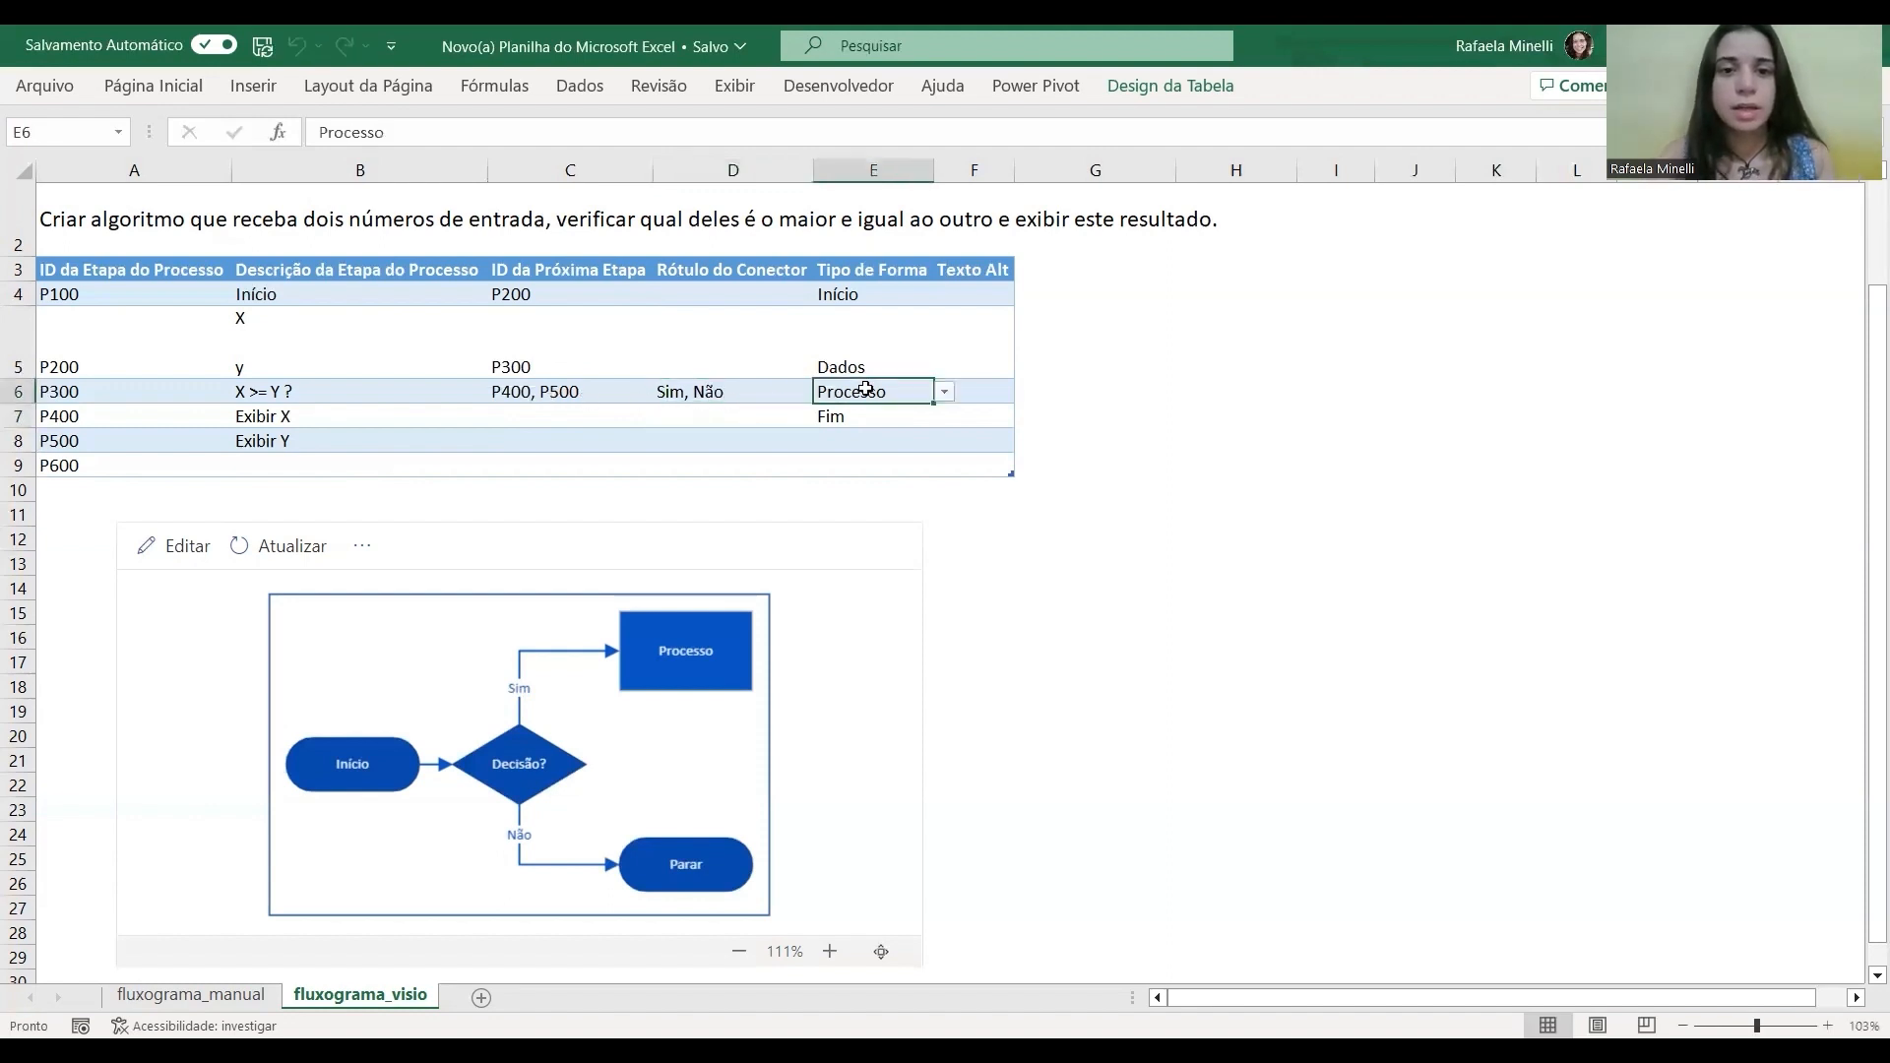
left_click(944, 391)
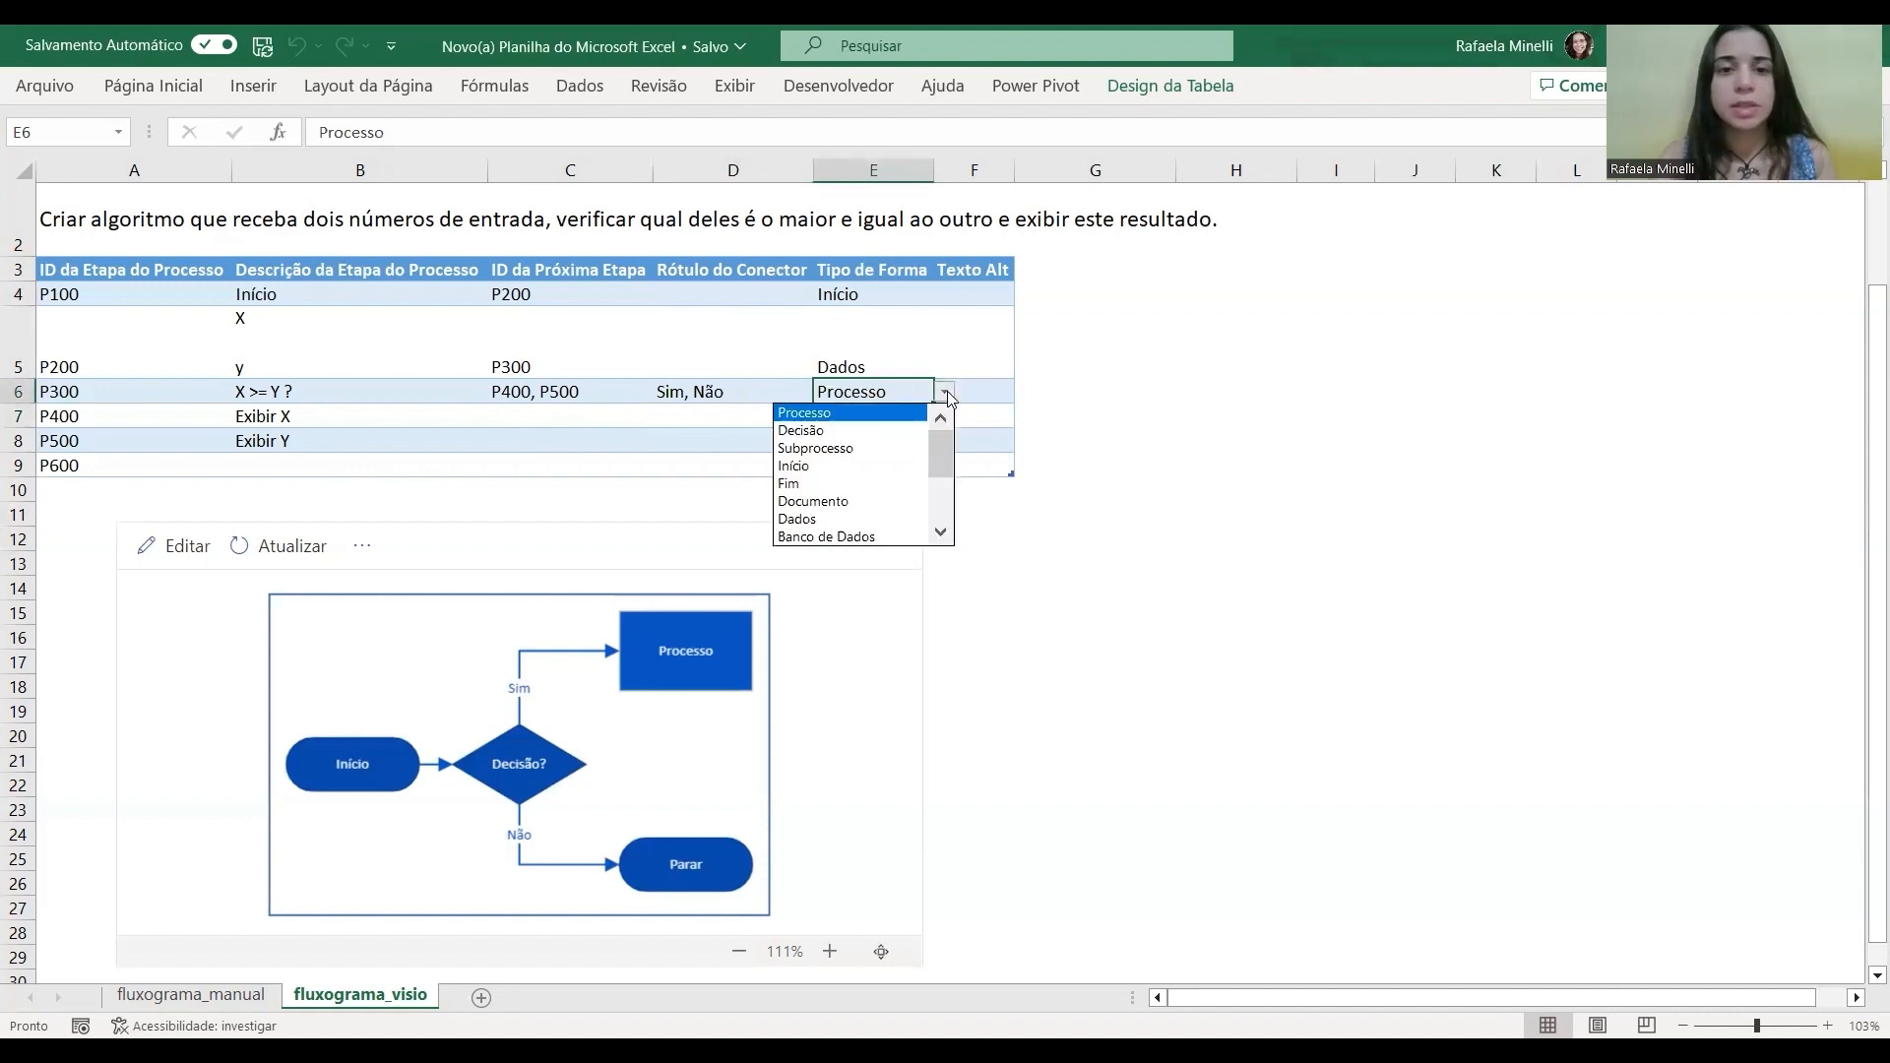
left_click(898, 432)
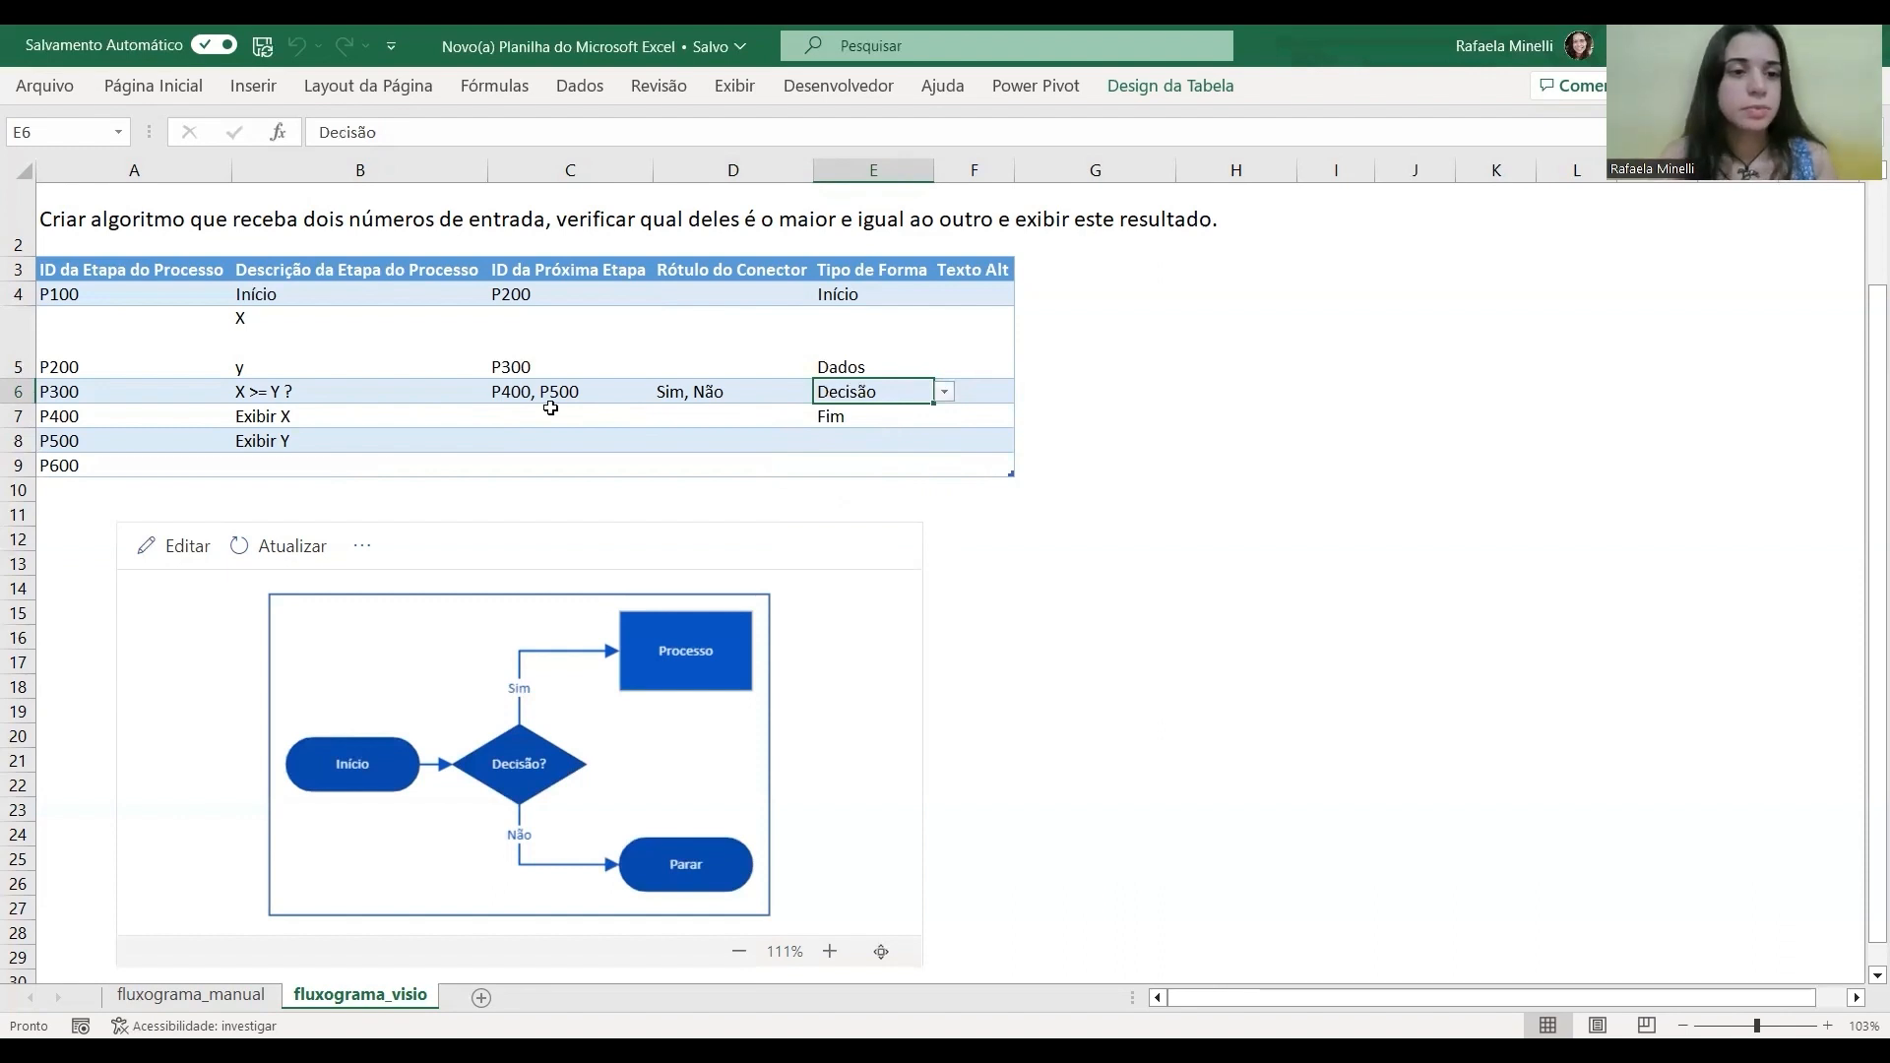
Set P600 as the next step ID of step P400, "Exibir X".
left_click(466, 410)
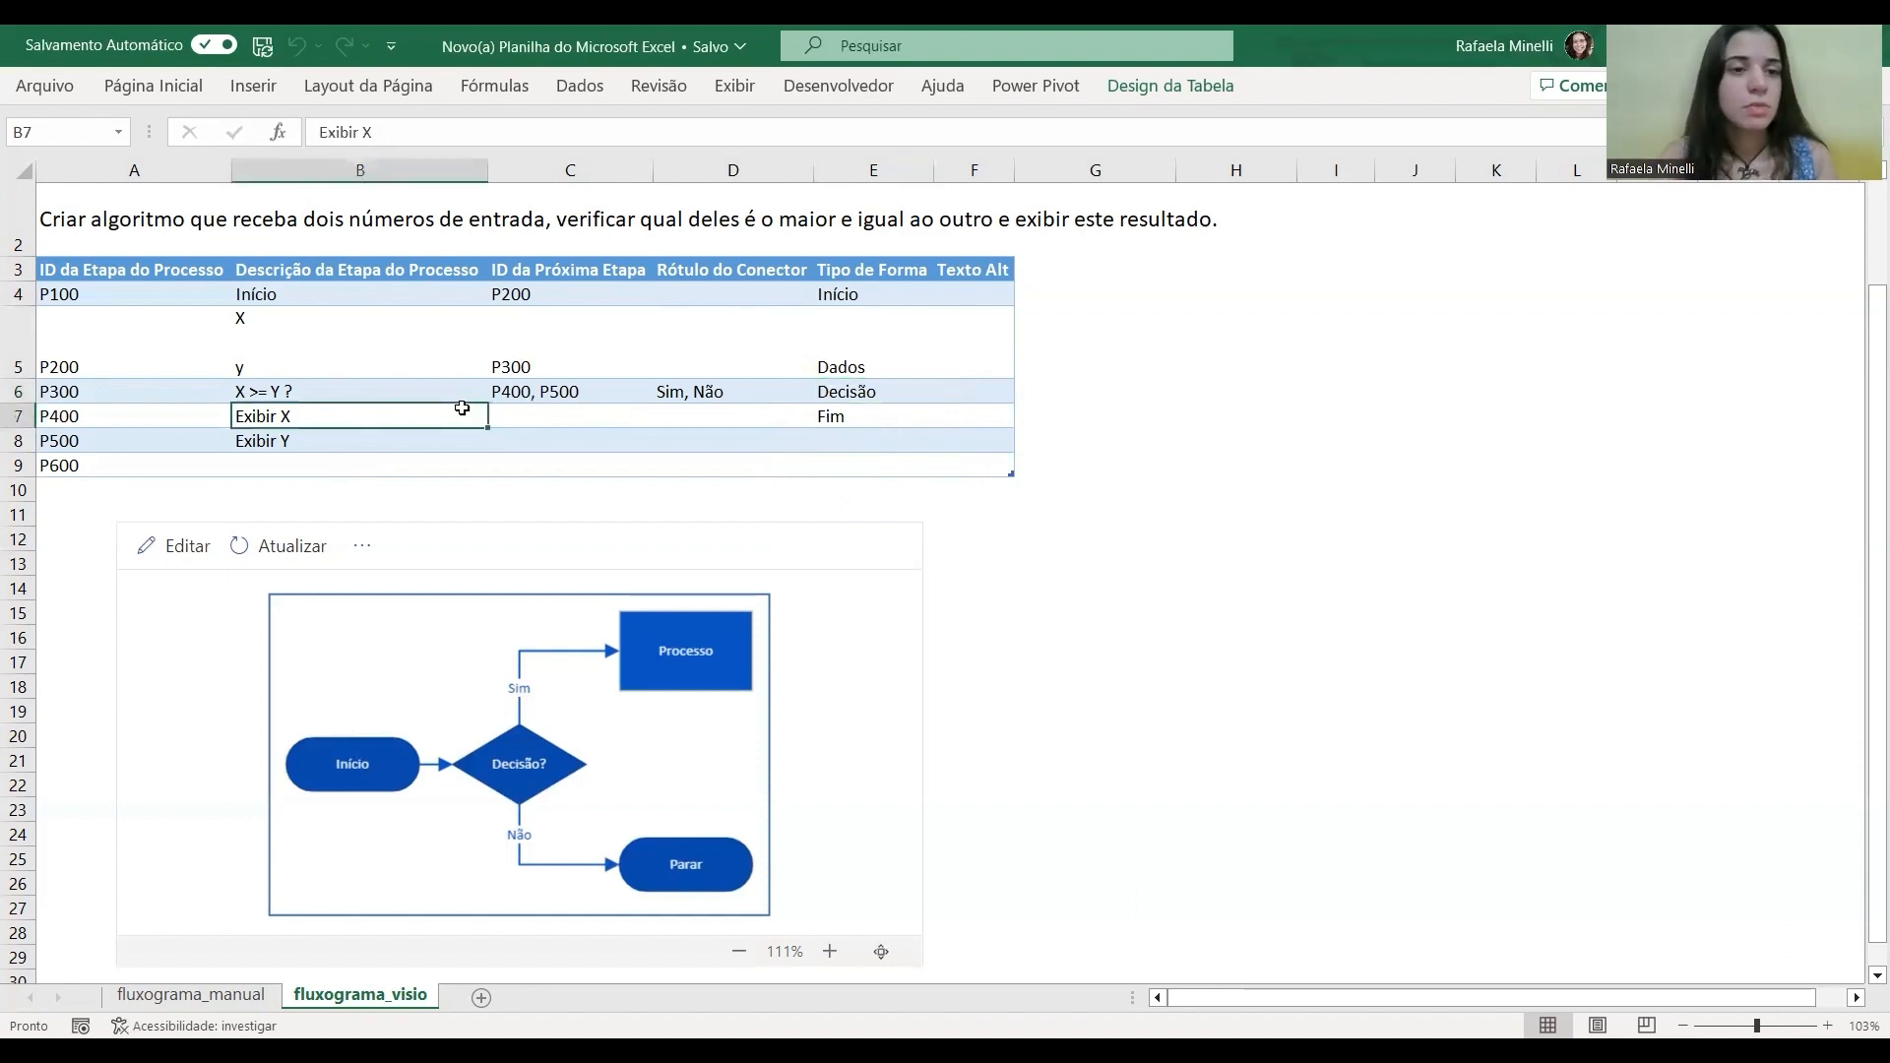
left_click(537, 406)
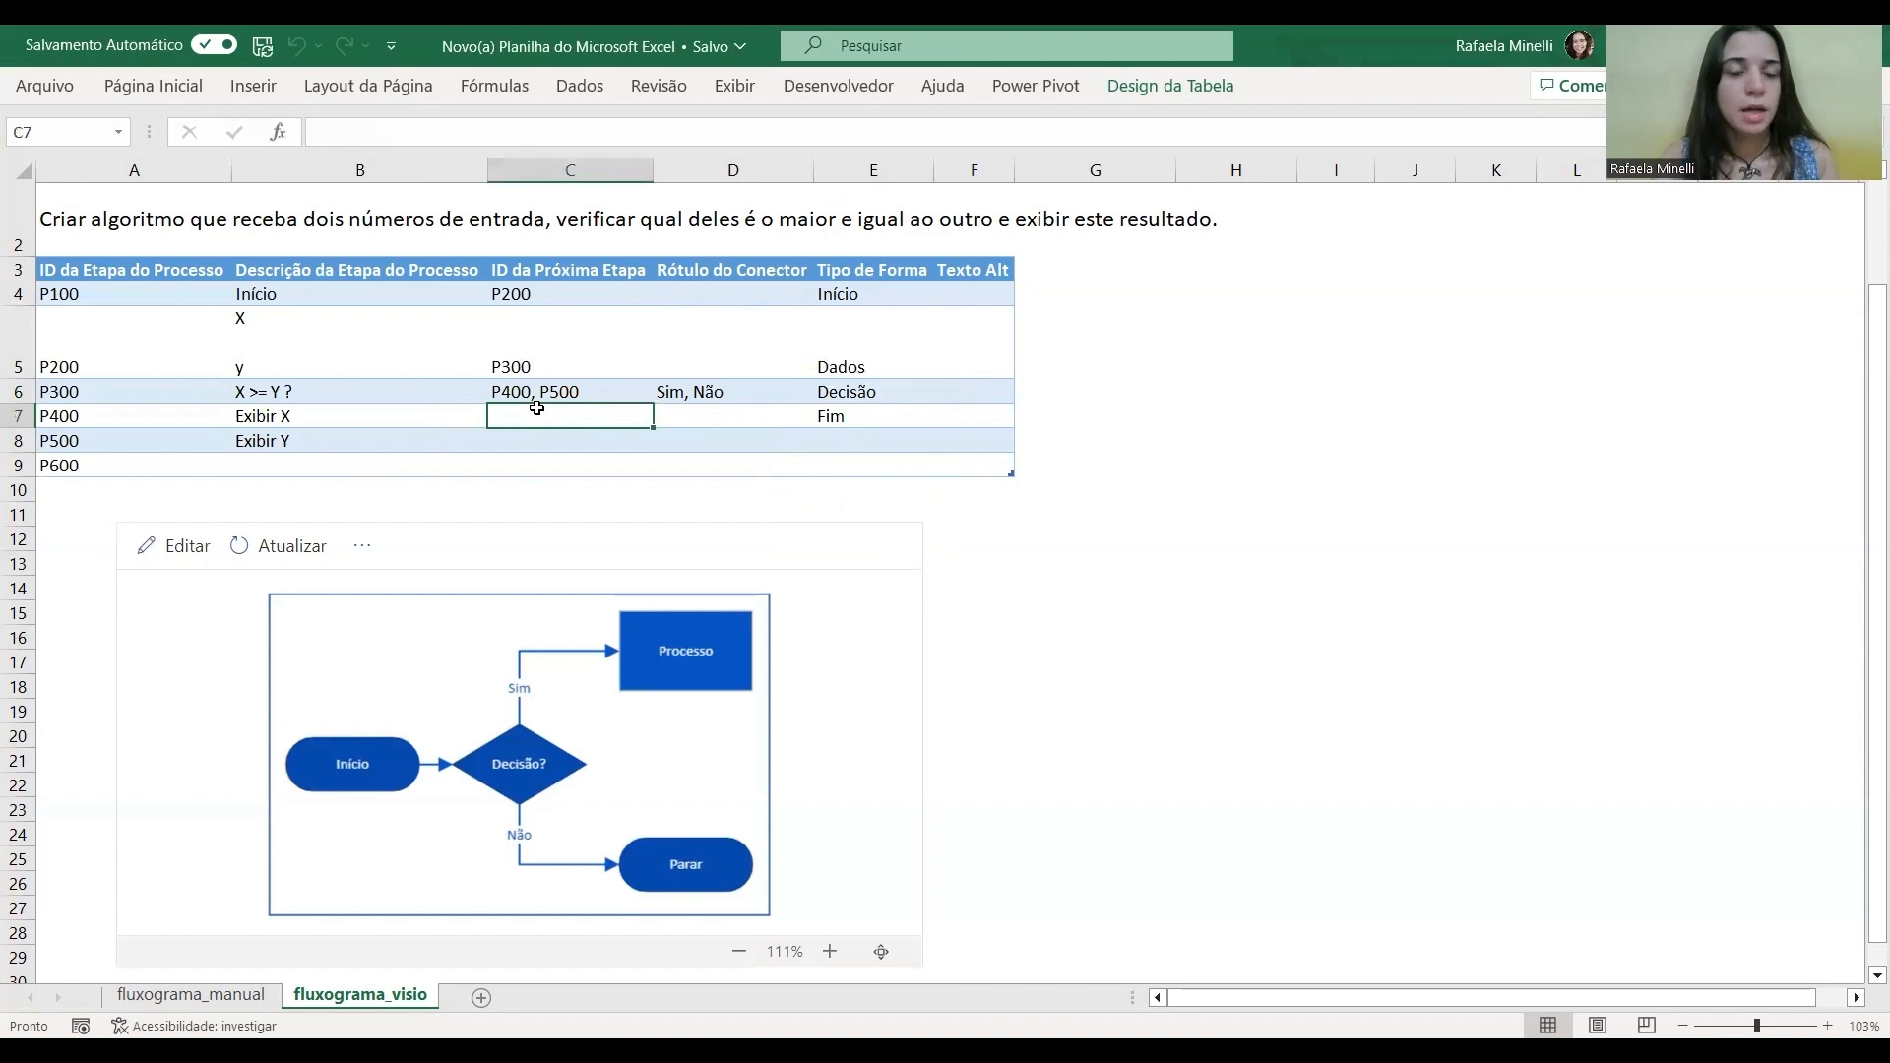
left_click(445, 408)
left_click(538, 412)
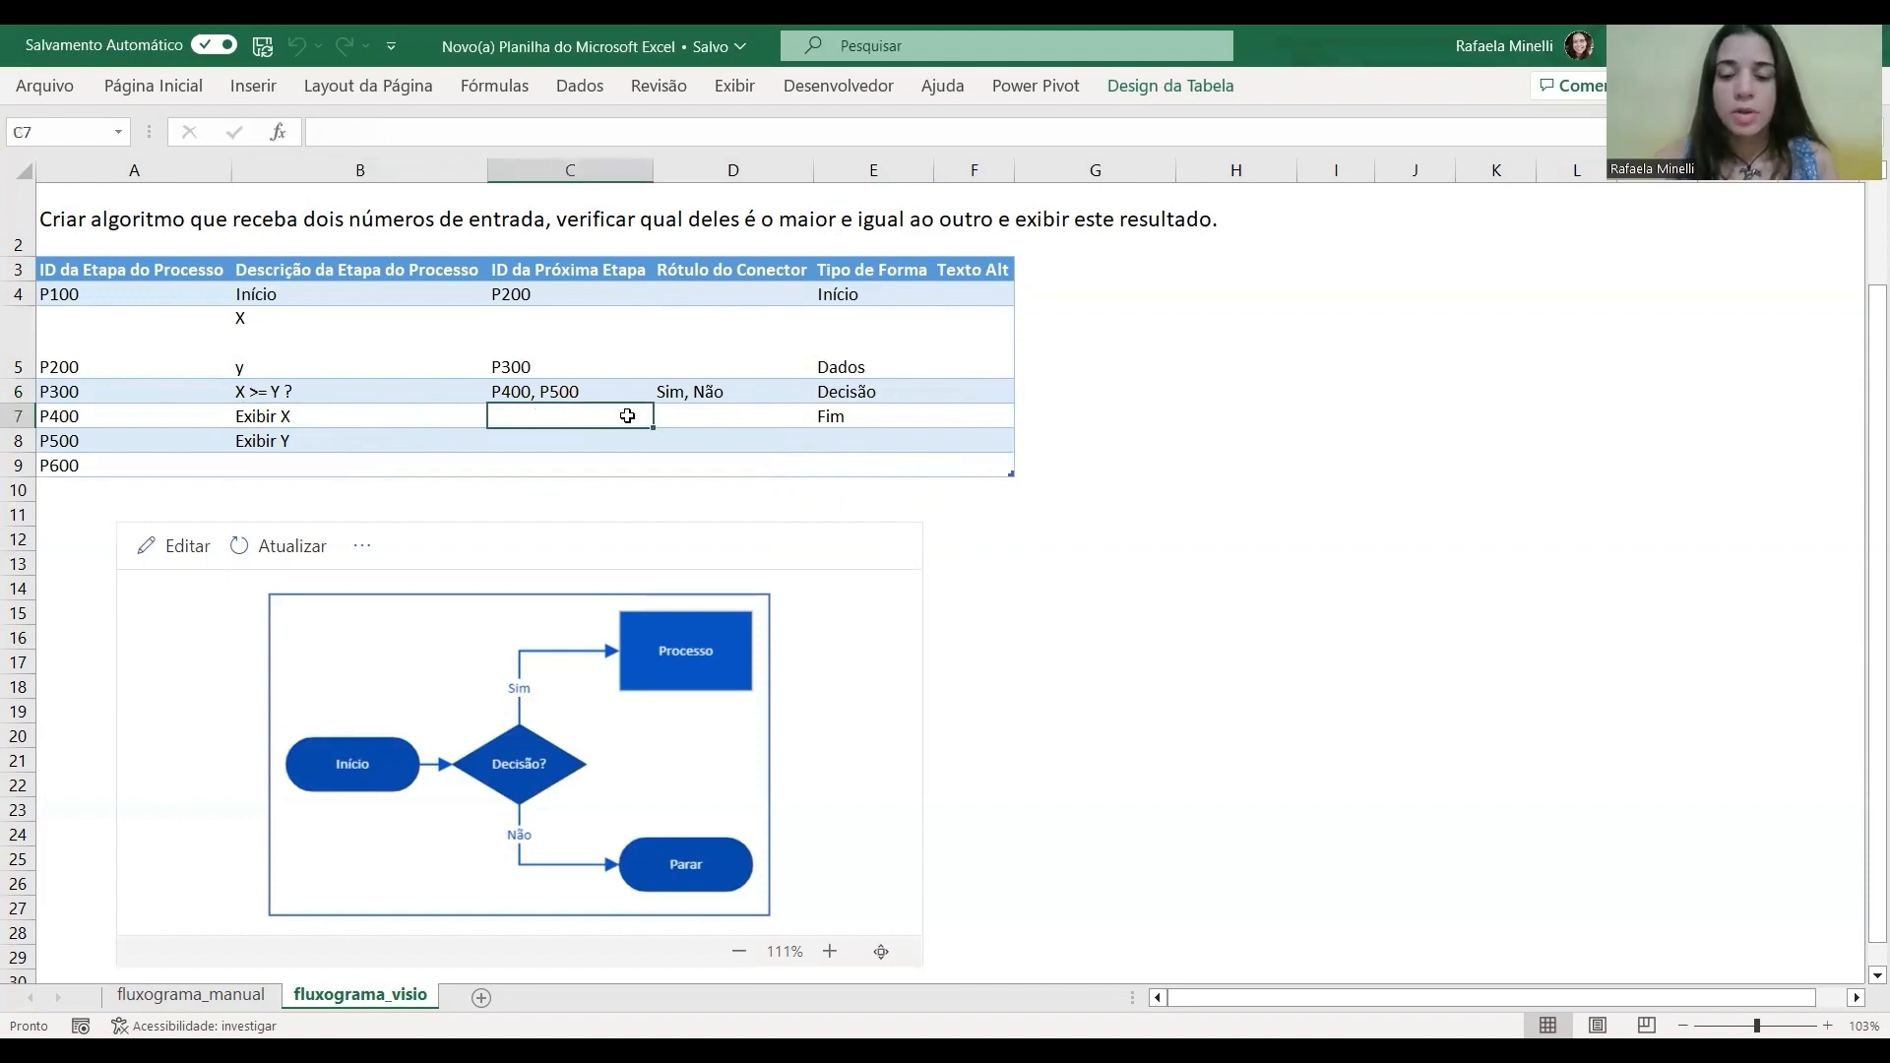
type("P")
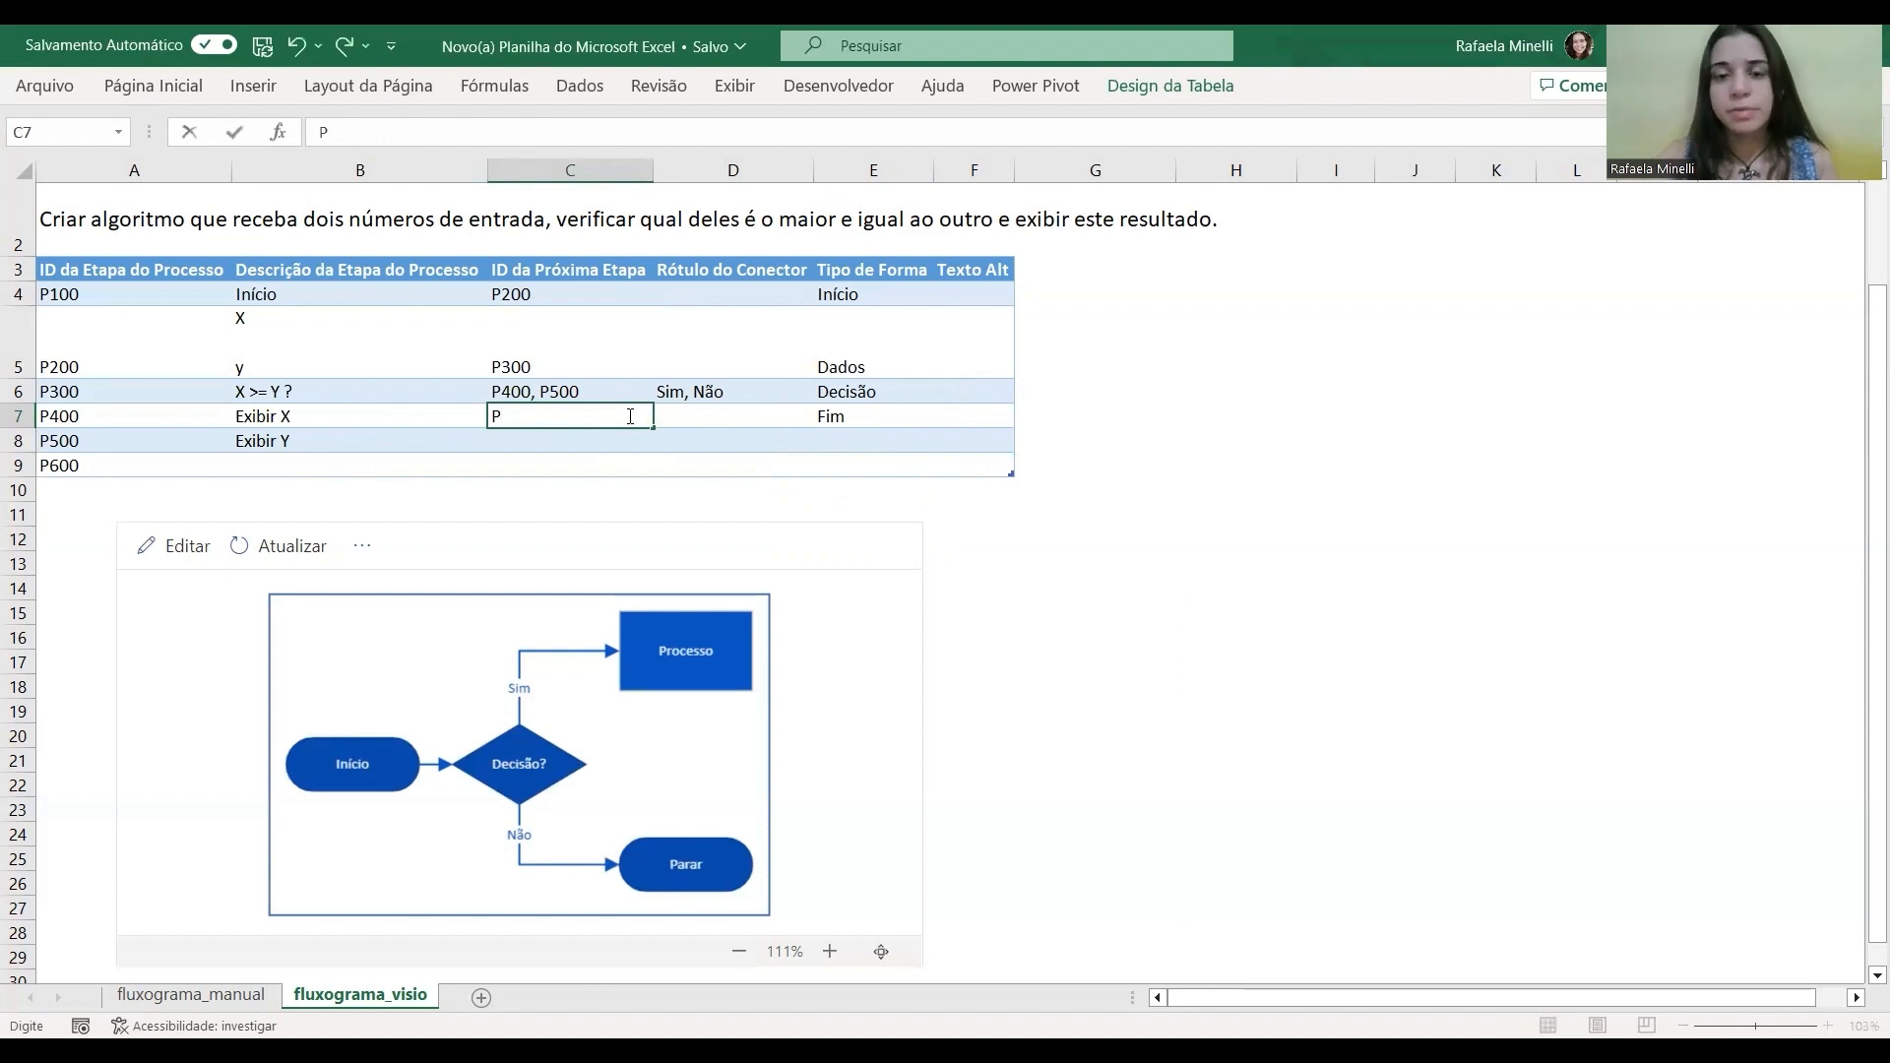
type("600")
key("Return")
Change the shape type of step P400 to Processo.
key("Up")
key("Right")
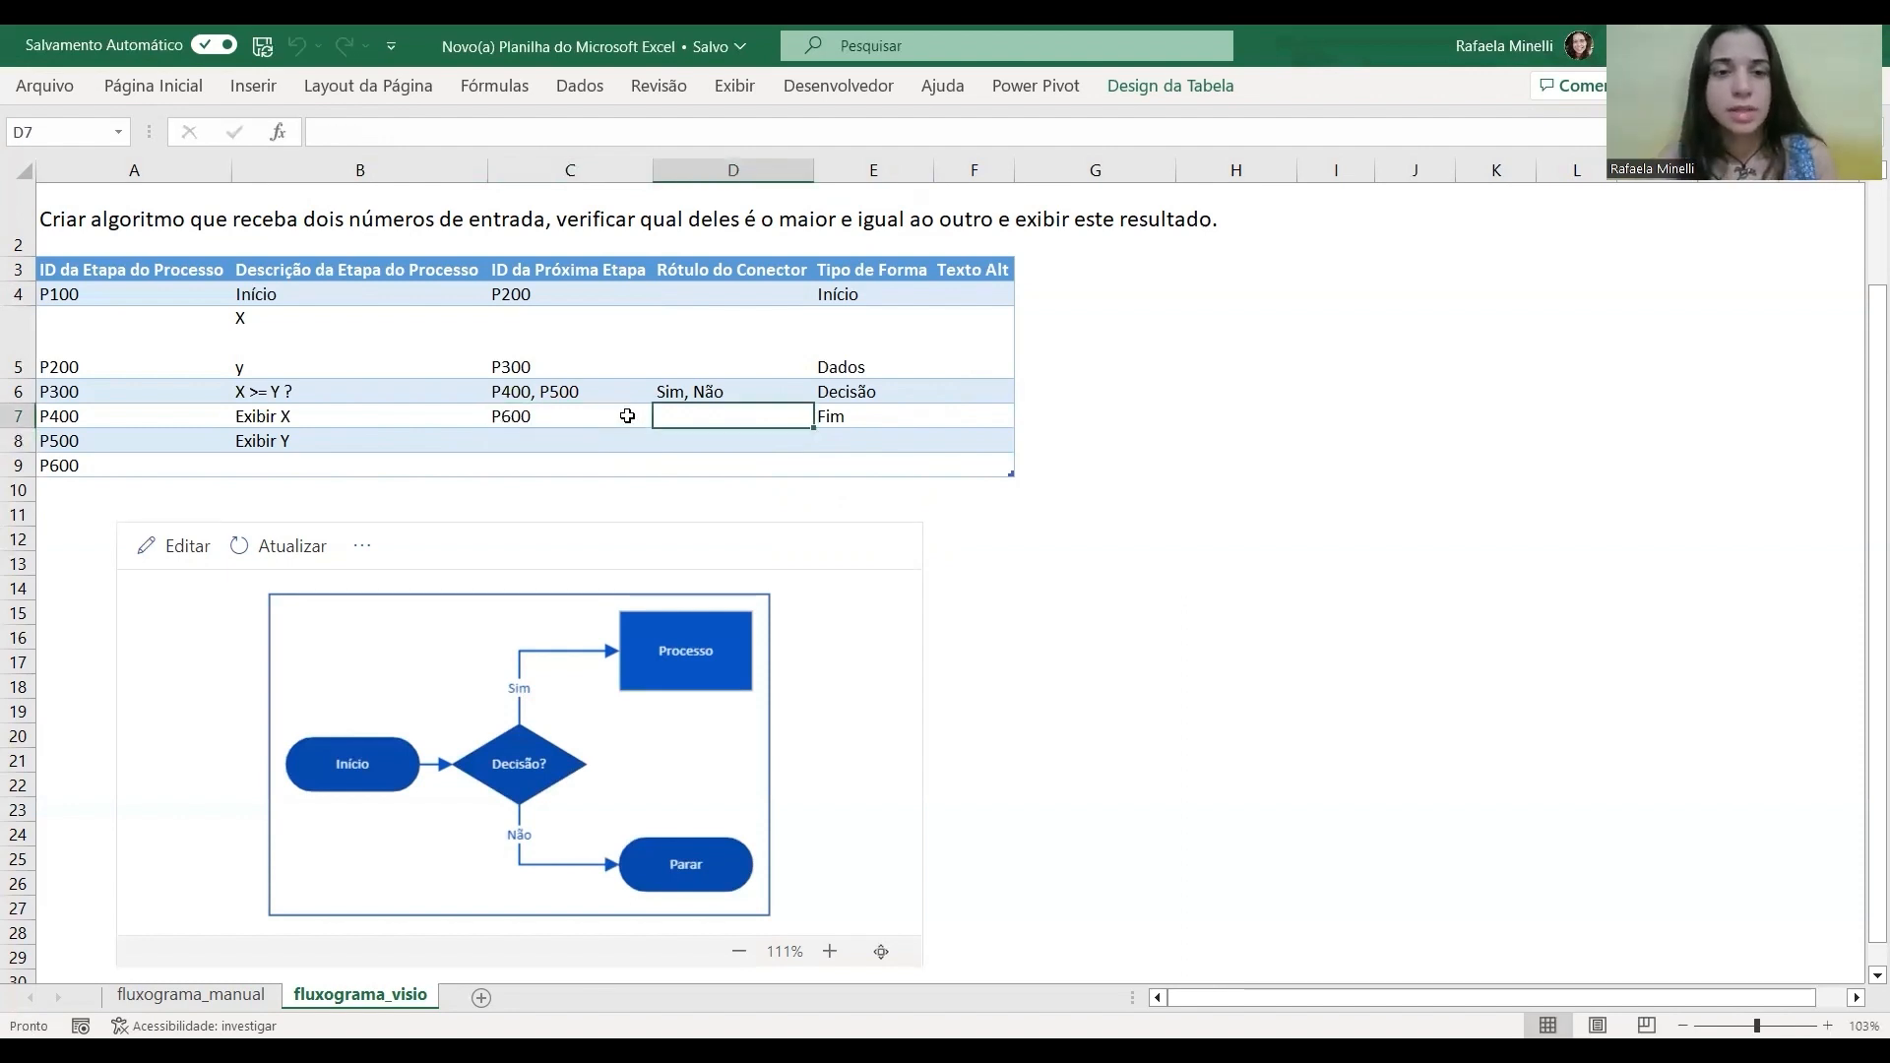
key("Right")
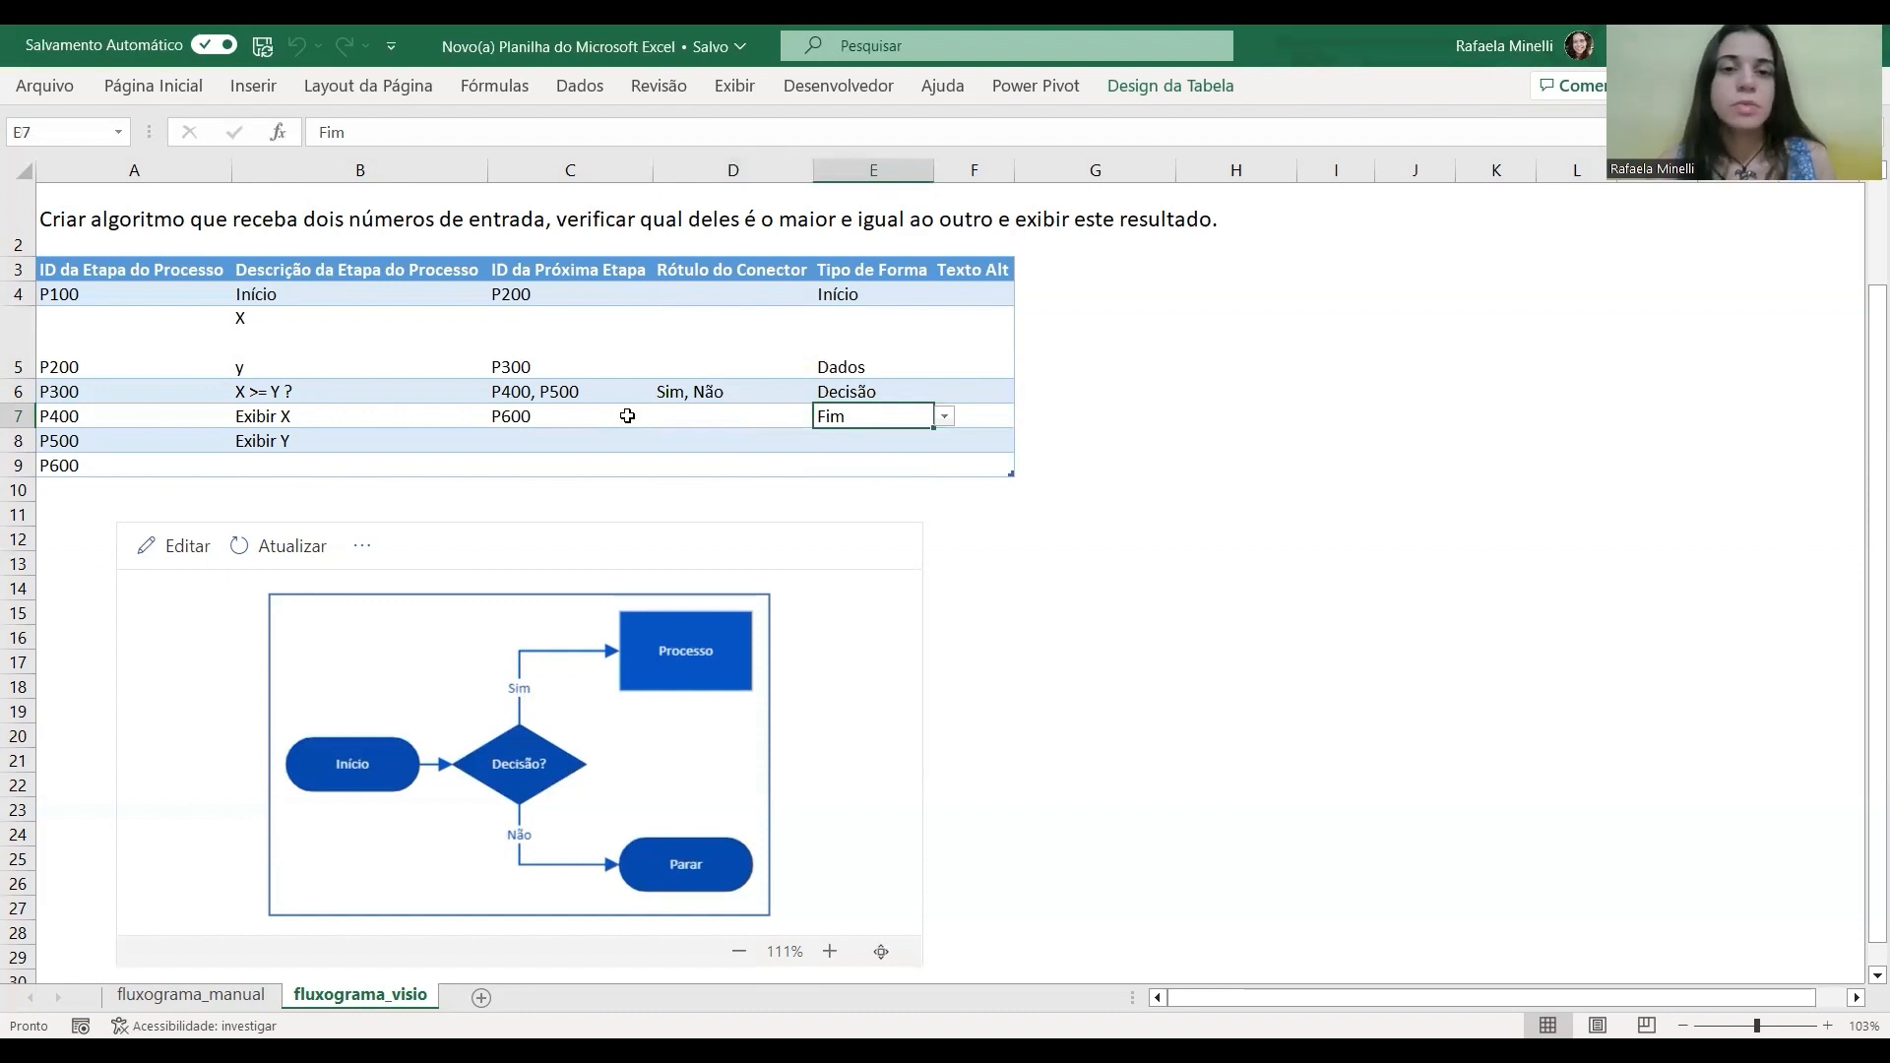
left_click(946, 417)
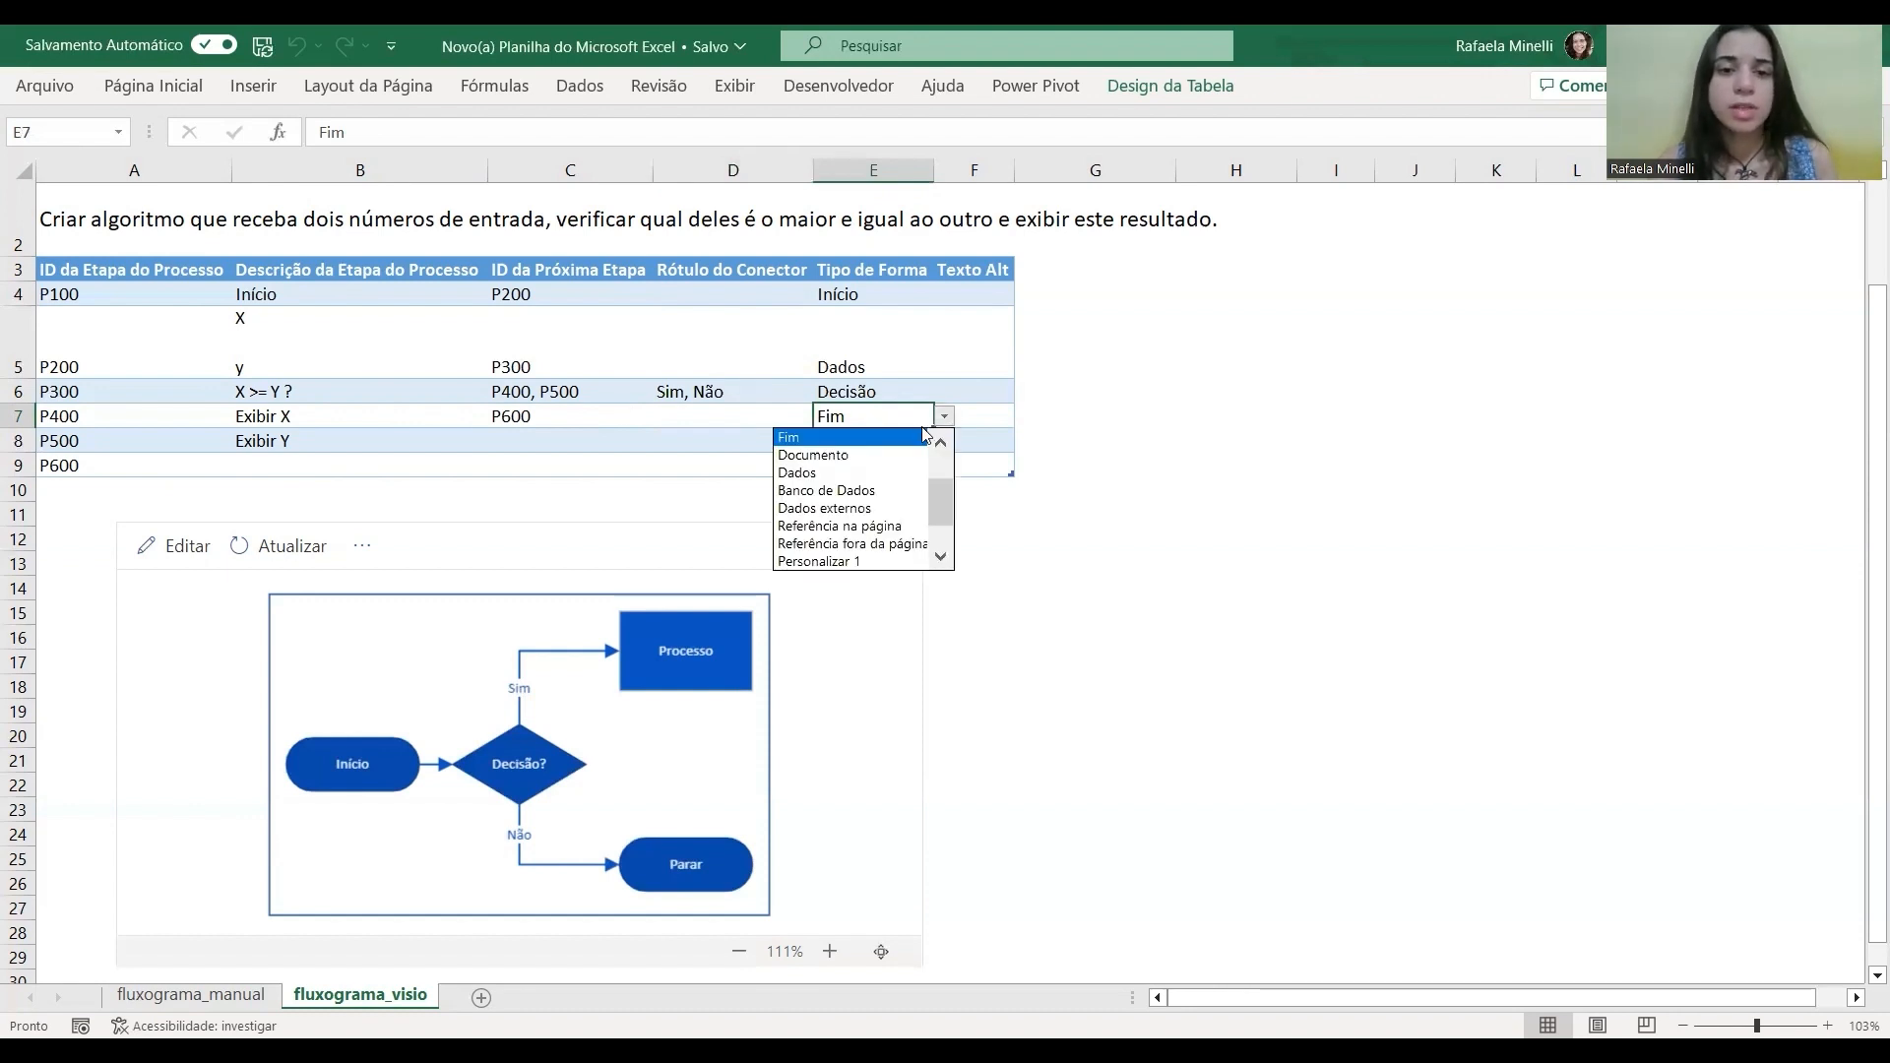
scroll(945, 483, "up", 2)
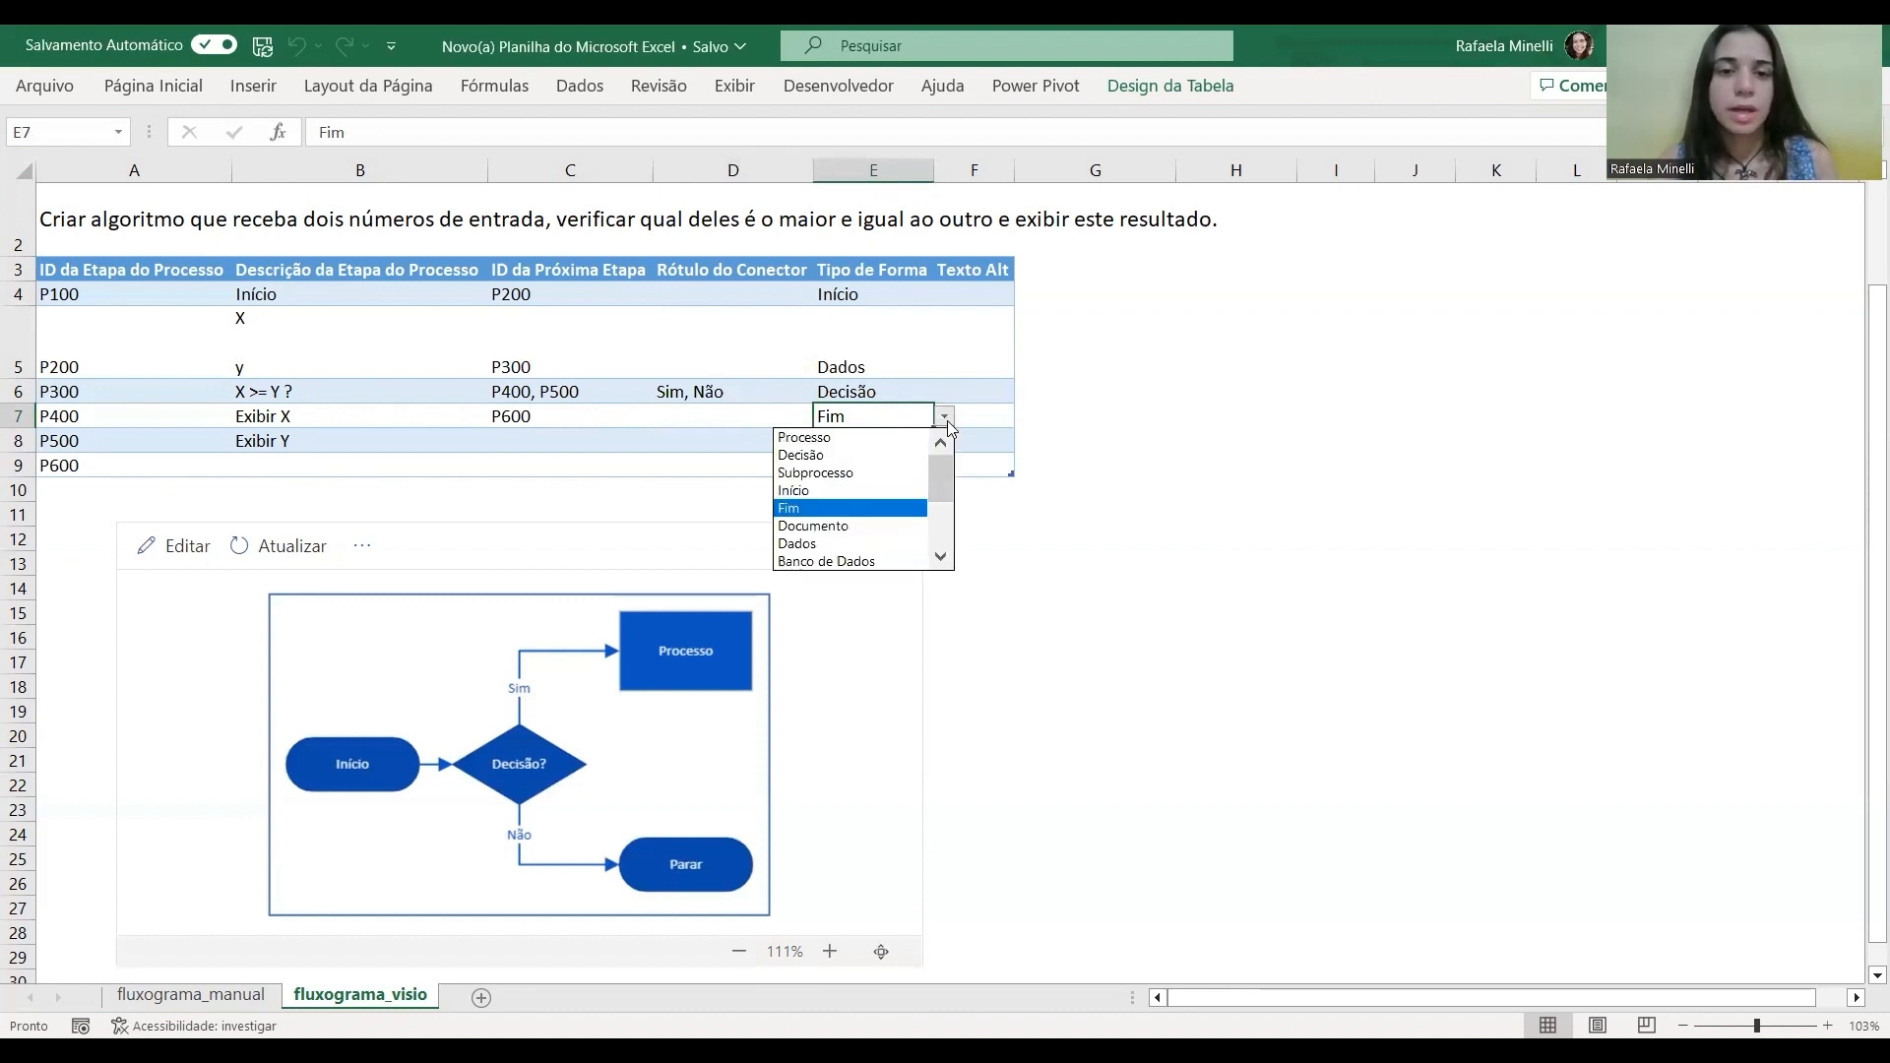
left_click(875, 439)
Set P600 as the next step ID of step P500, "Exibir Y".
key("Down")
key("Left")
key("Left")
key("Left")
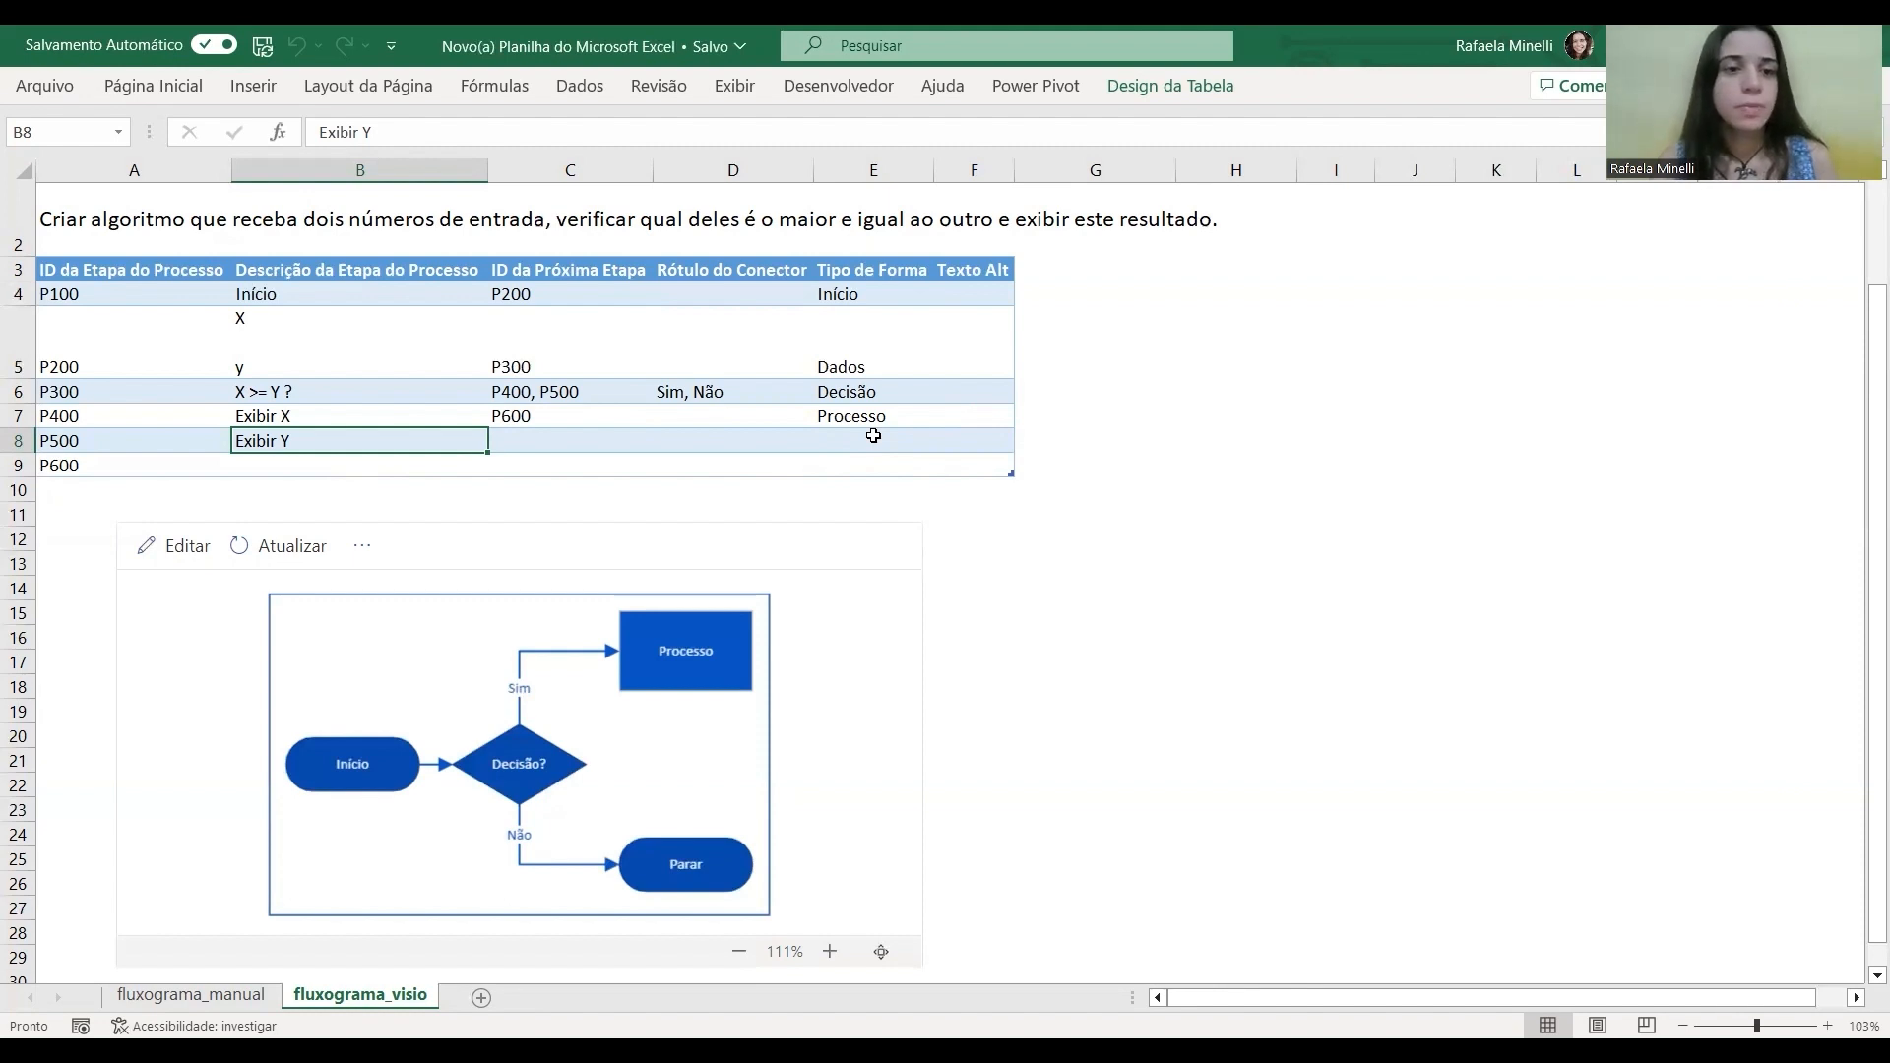
key("Tab")
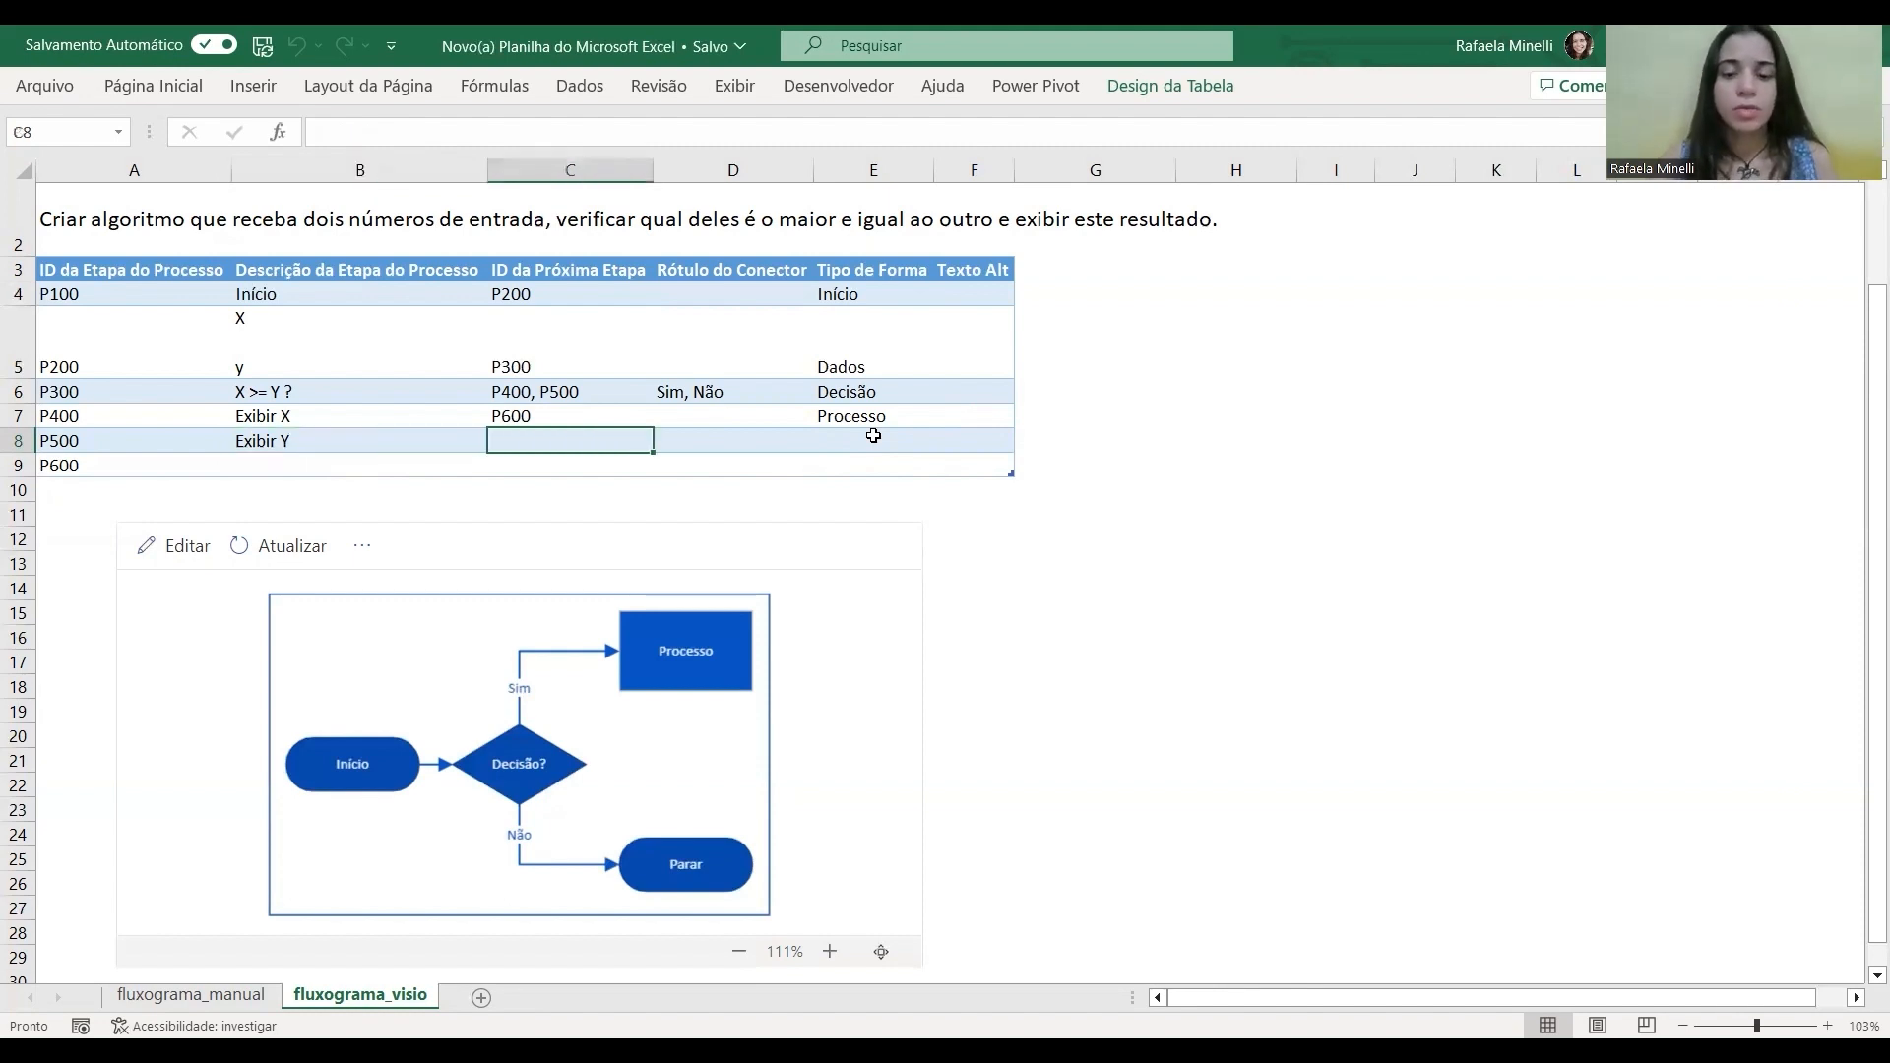
type("P600")
key("Tab")
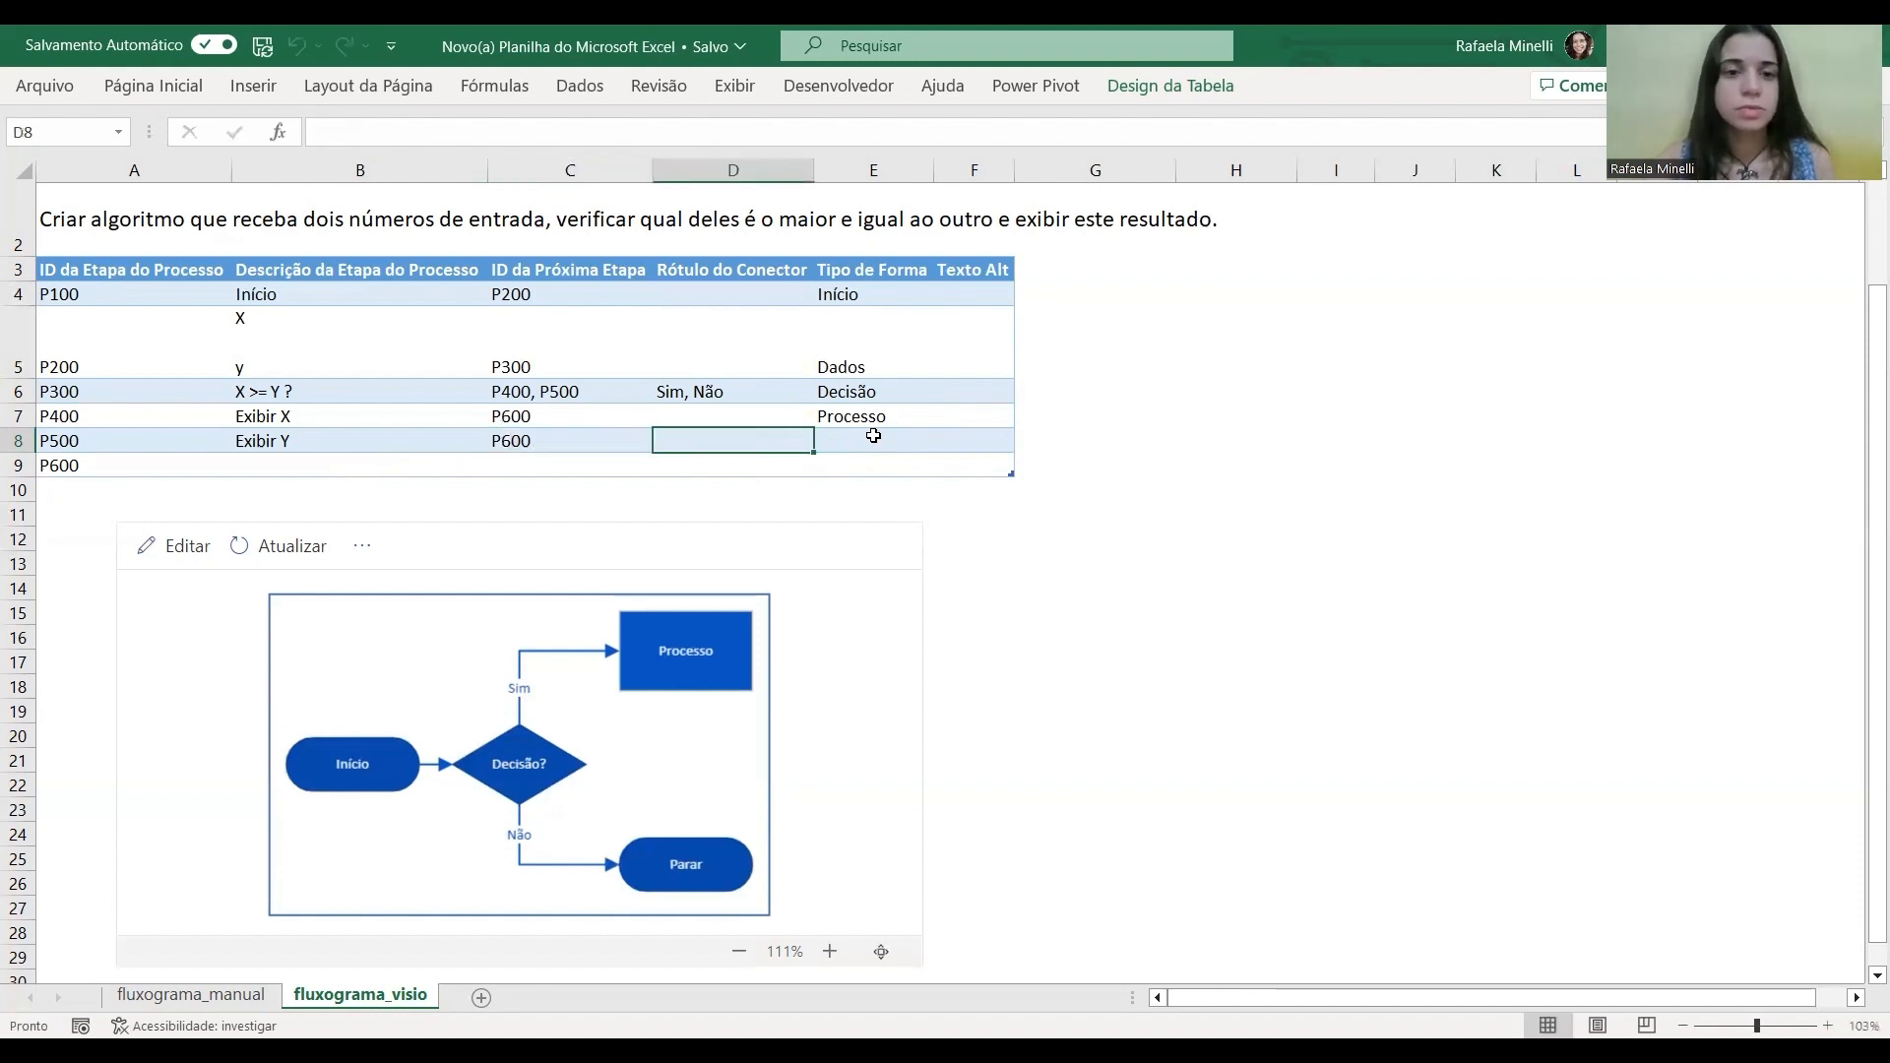
Set the shape type of step P500 to Processo.
key("Tab")
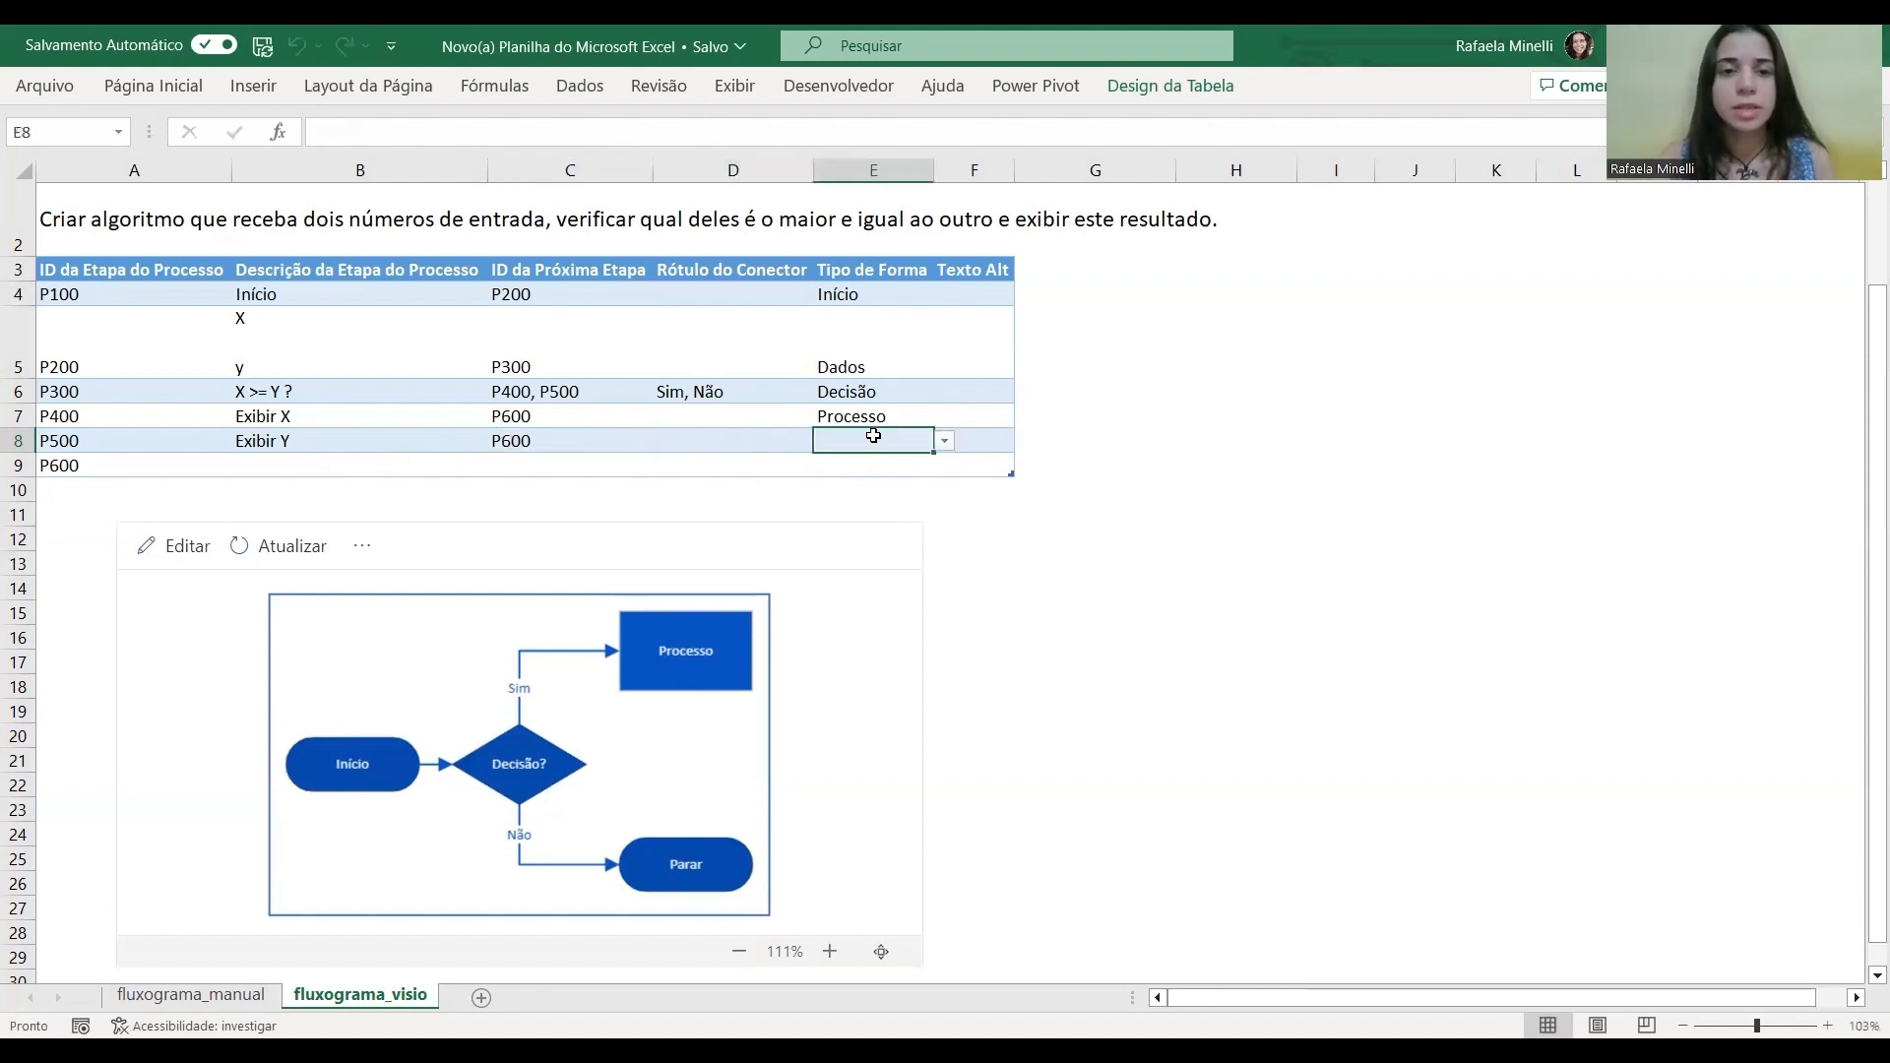
type("Processo")
key("Return")
Enter the description "Fim" for the final step P600.
key("Left")
key("Left")
key("Left")
key("Left")
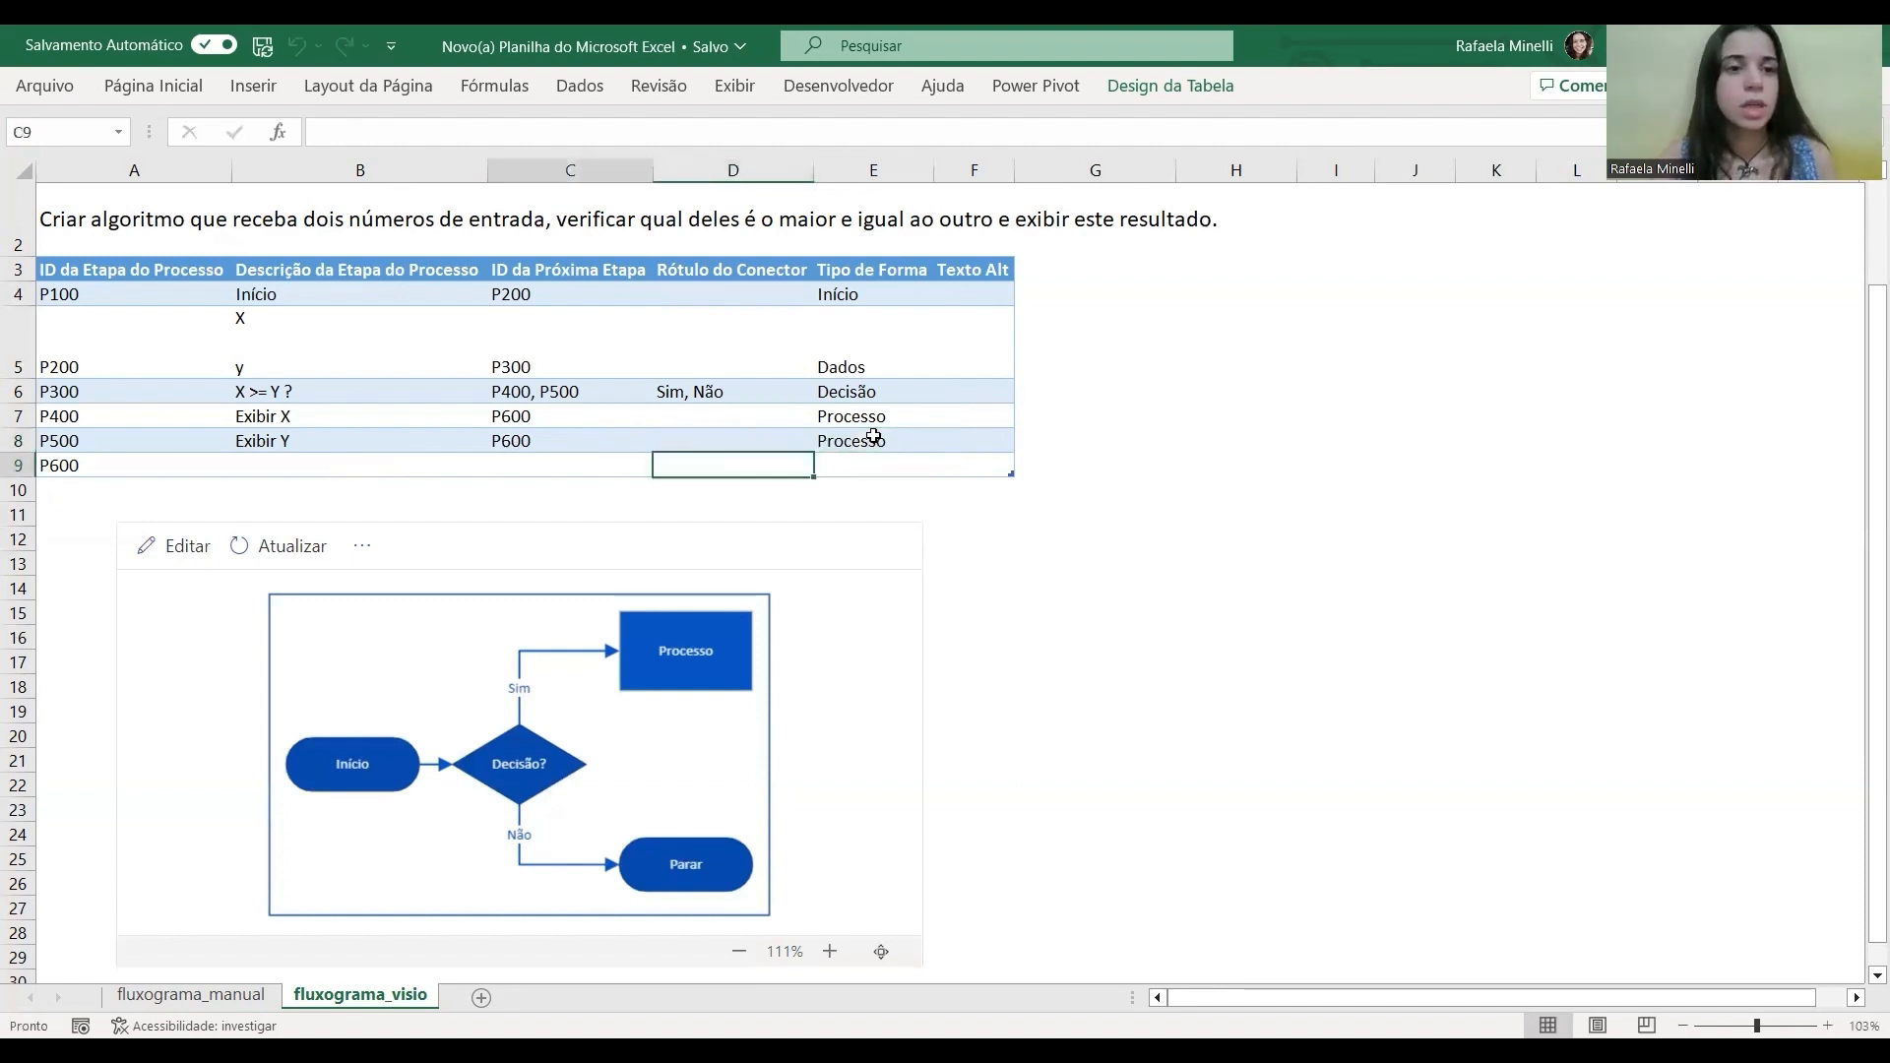
key("Right")
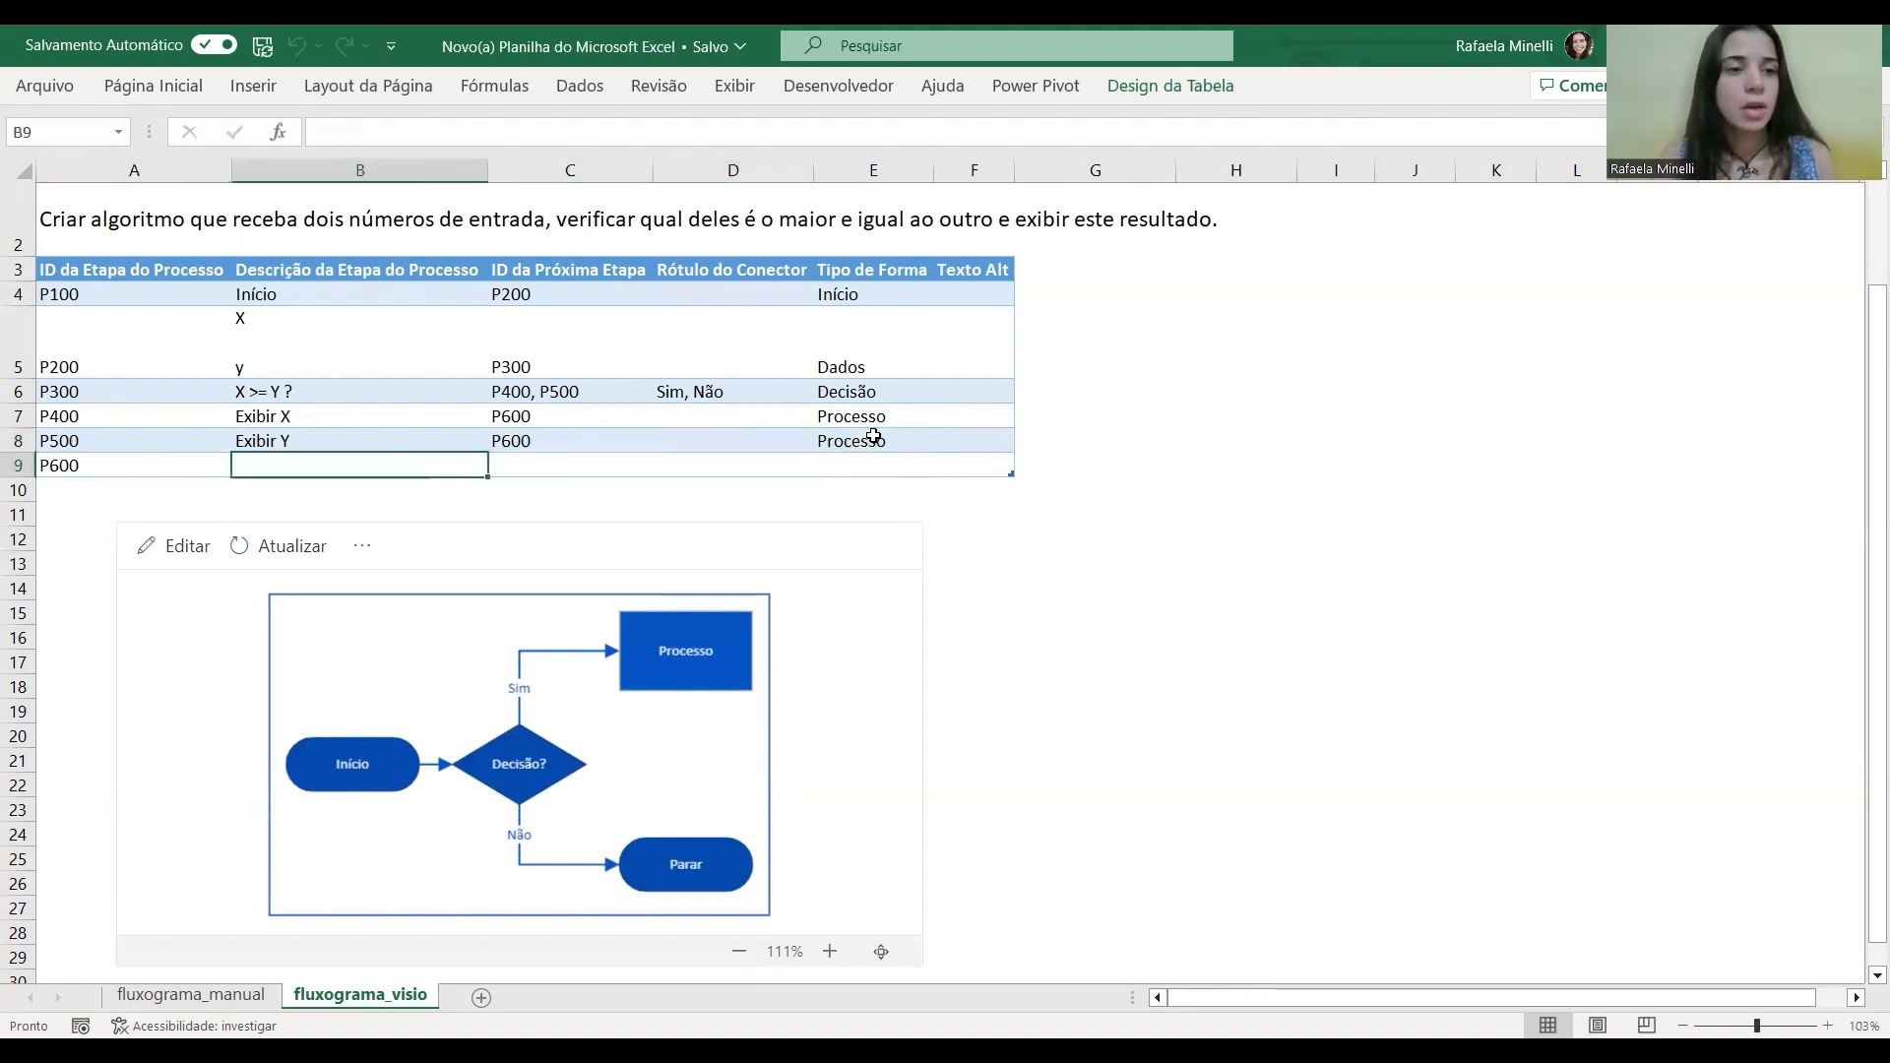
type("Fim")
key("Tab")
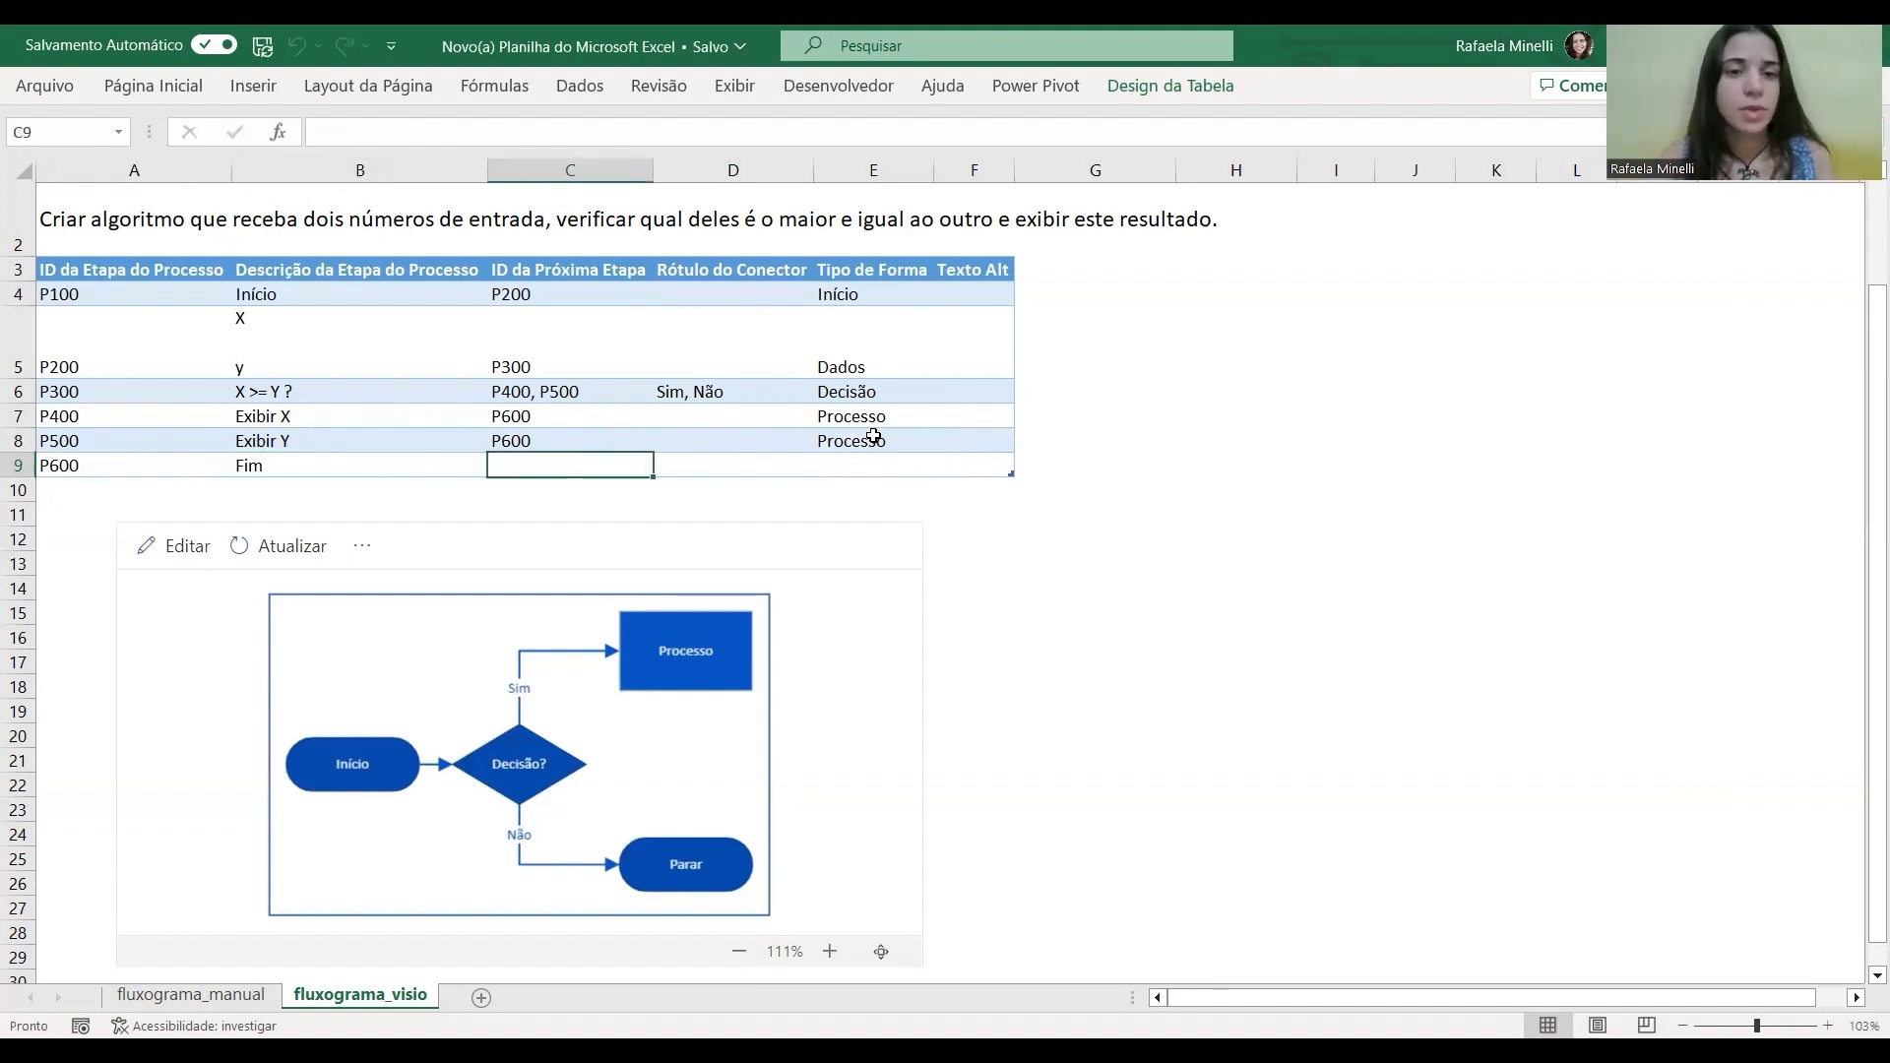
Leave P600's next step ID and connector label empty and set its shape type to Fim.
key("Left")
key("Right")
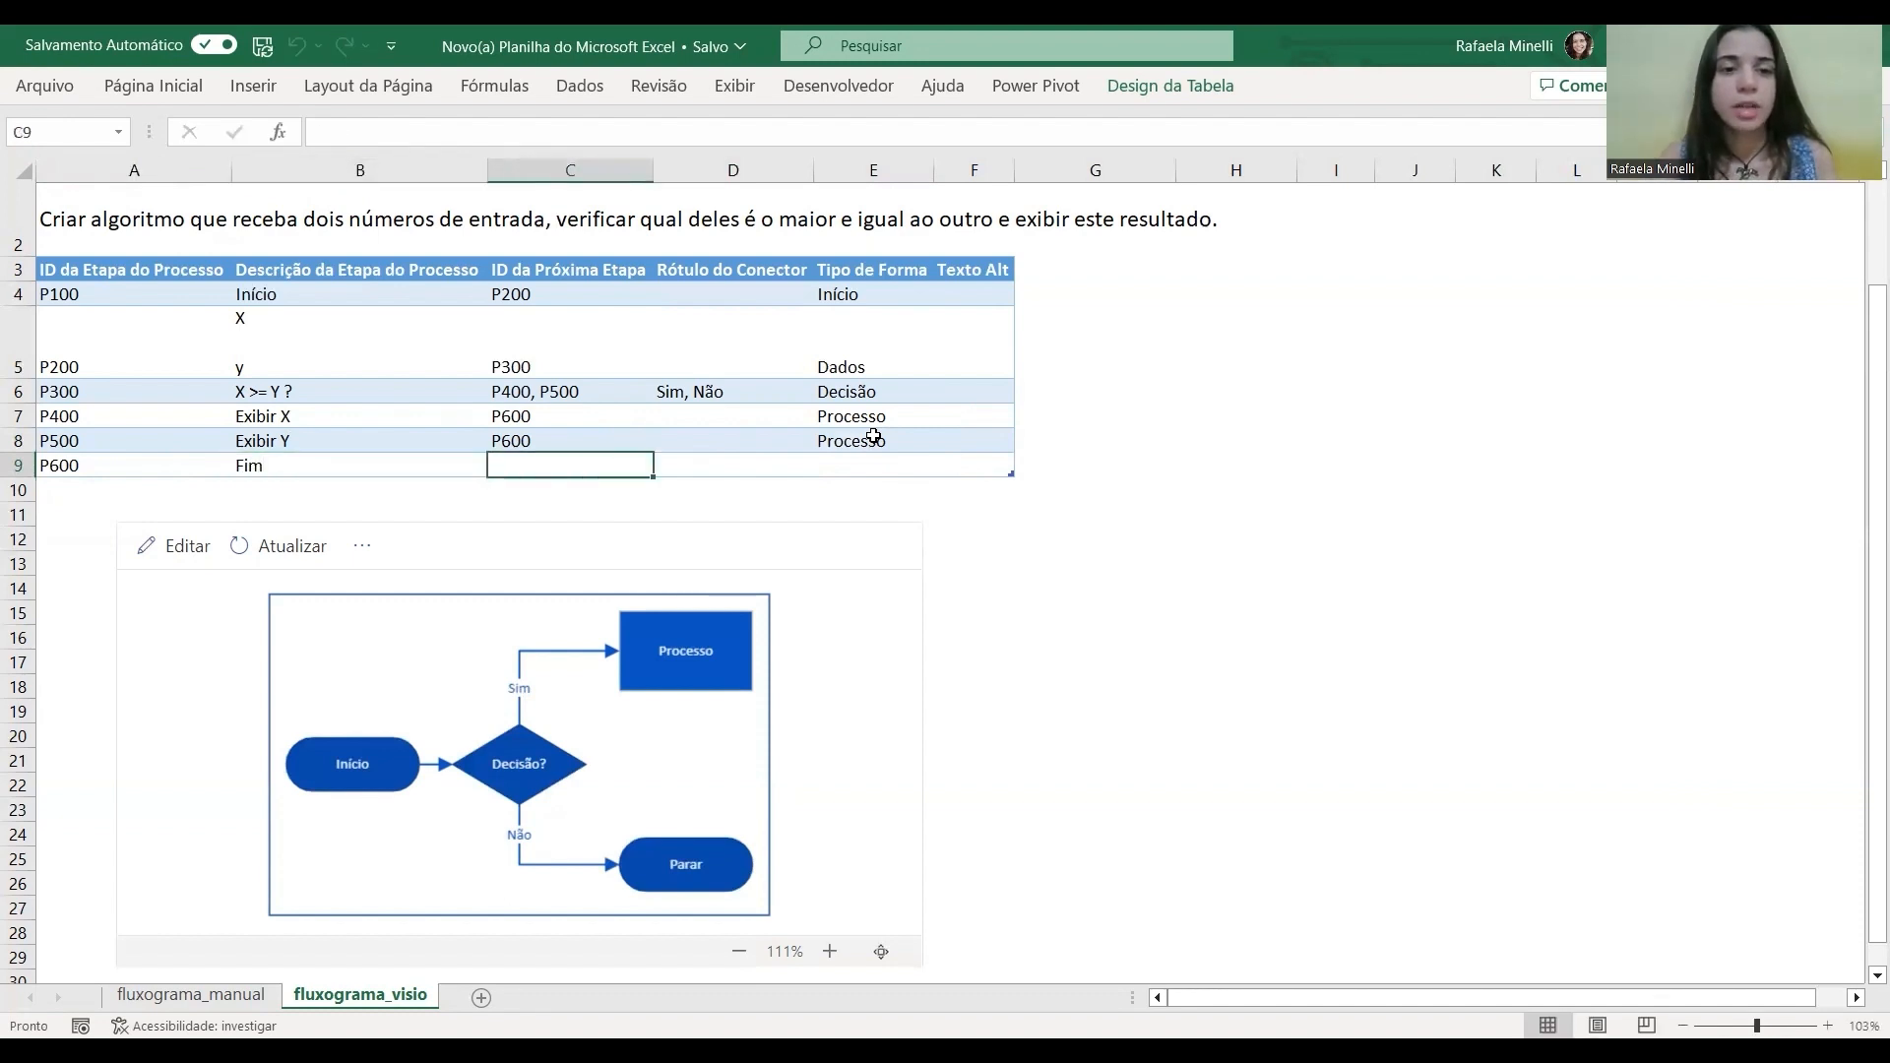
key("Right")
key("Right")
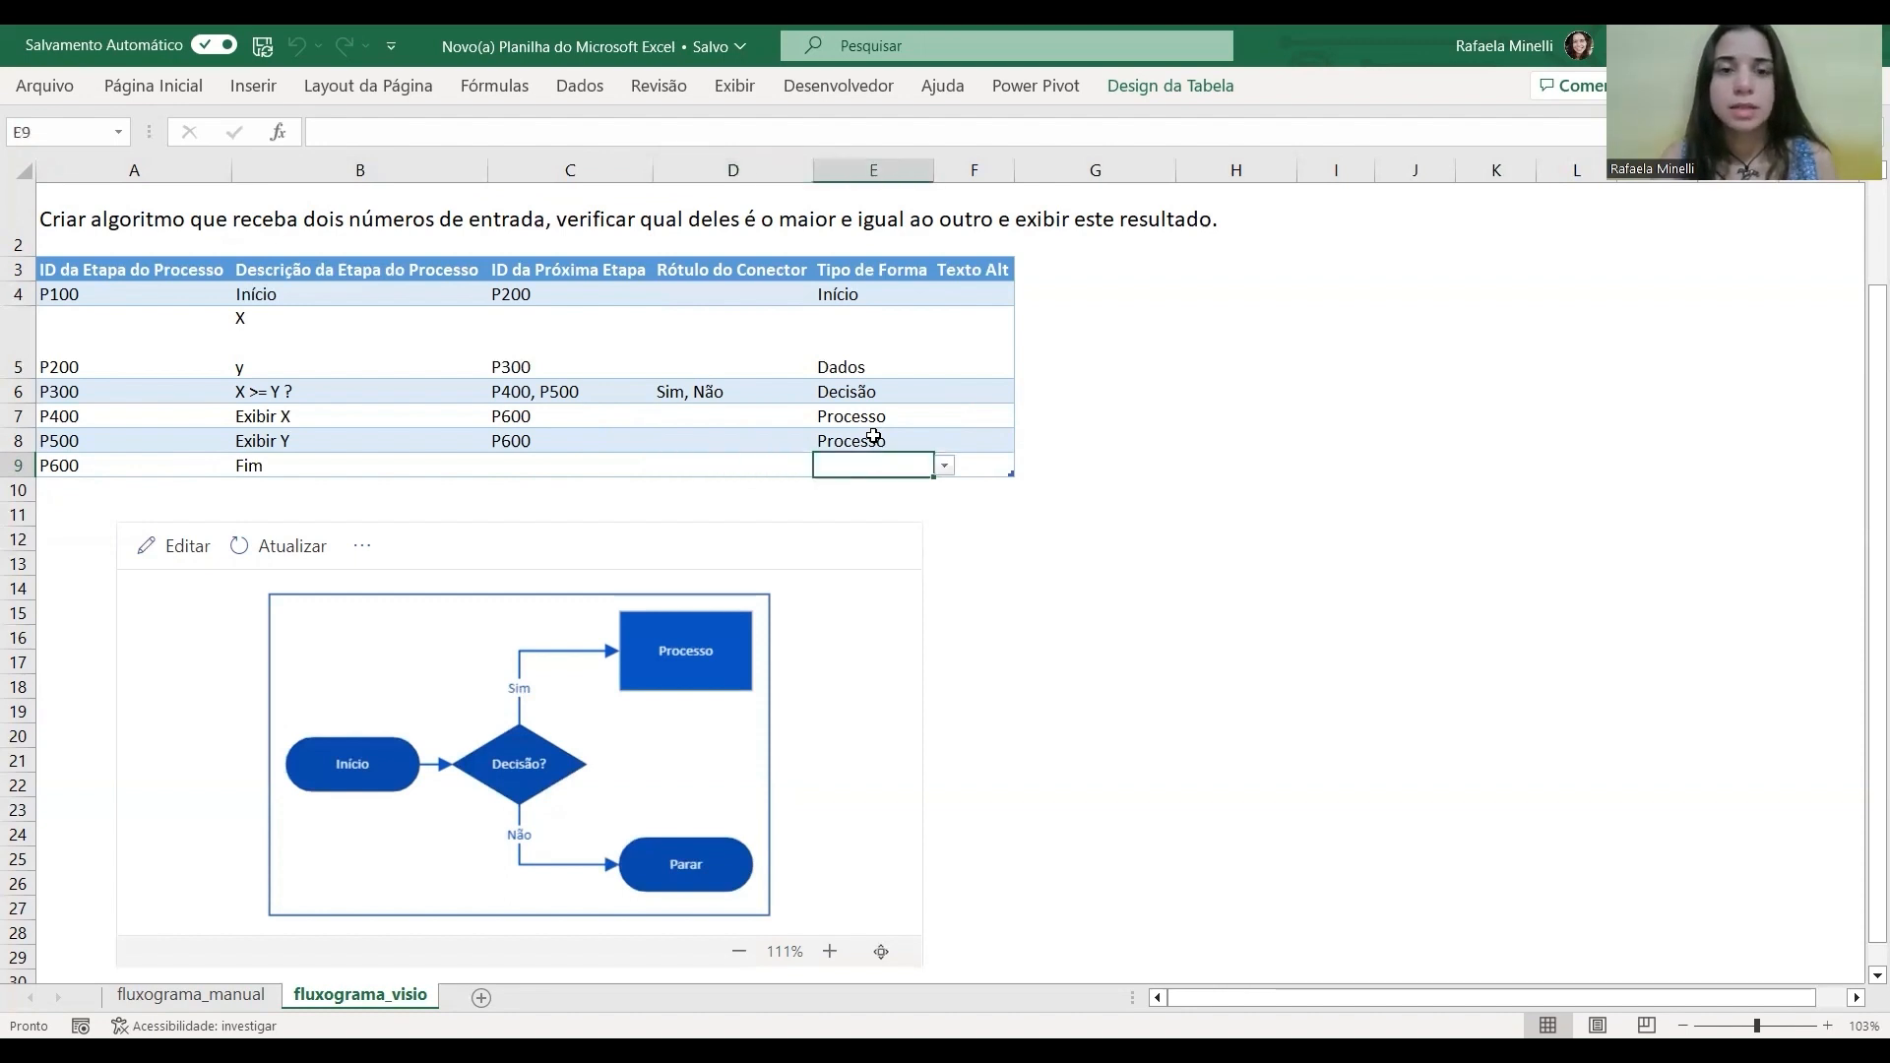
left_click(943, 465)
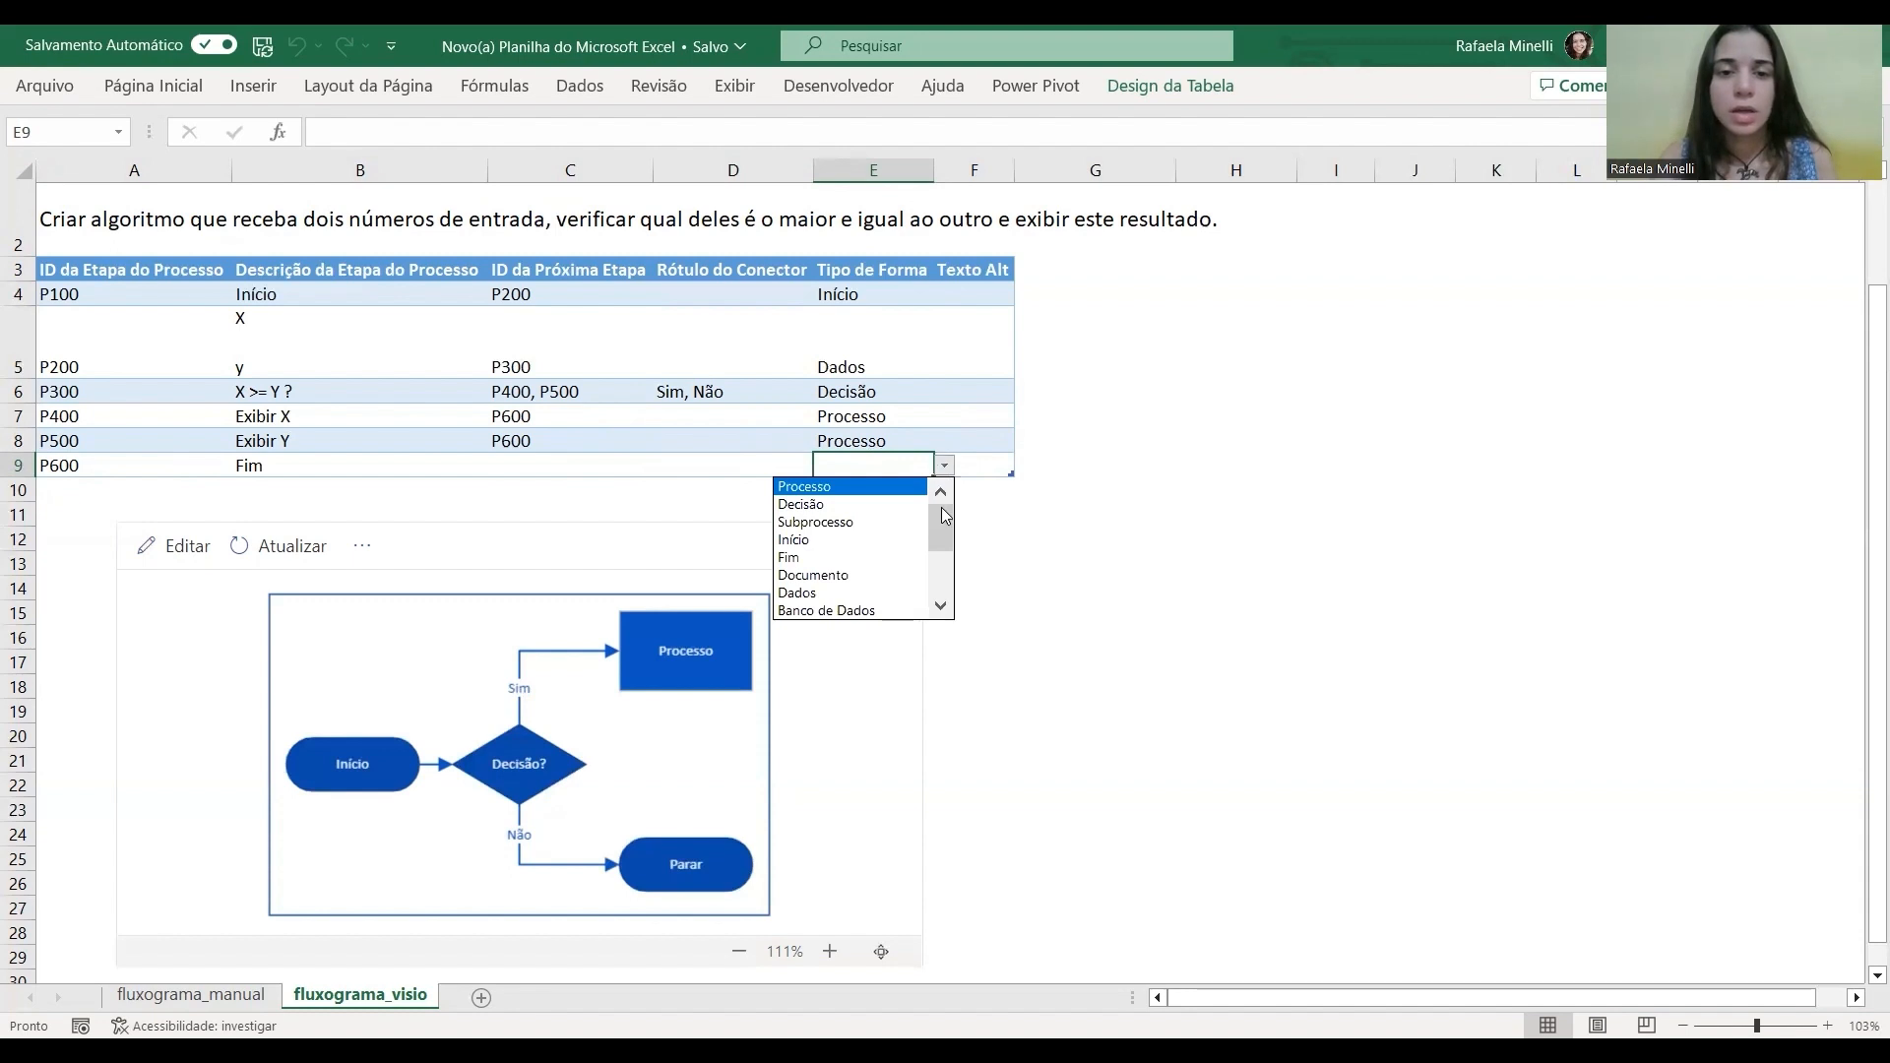
left_click(853, 558)
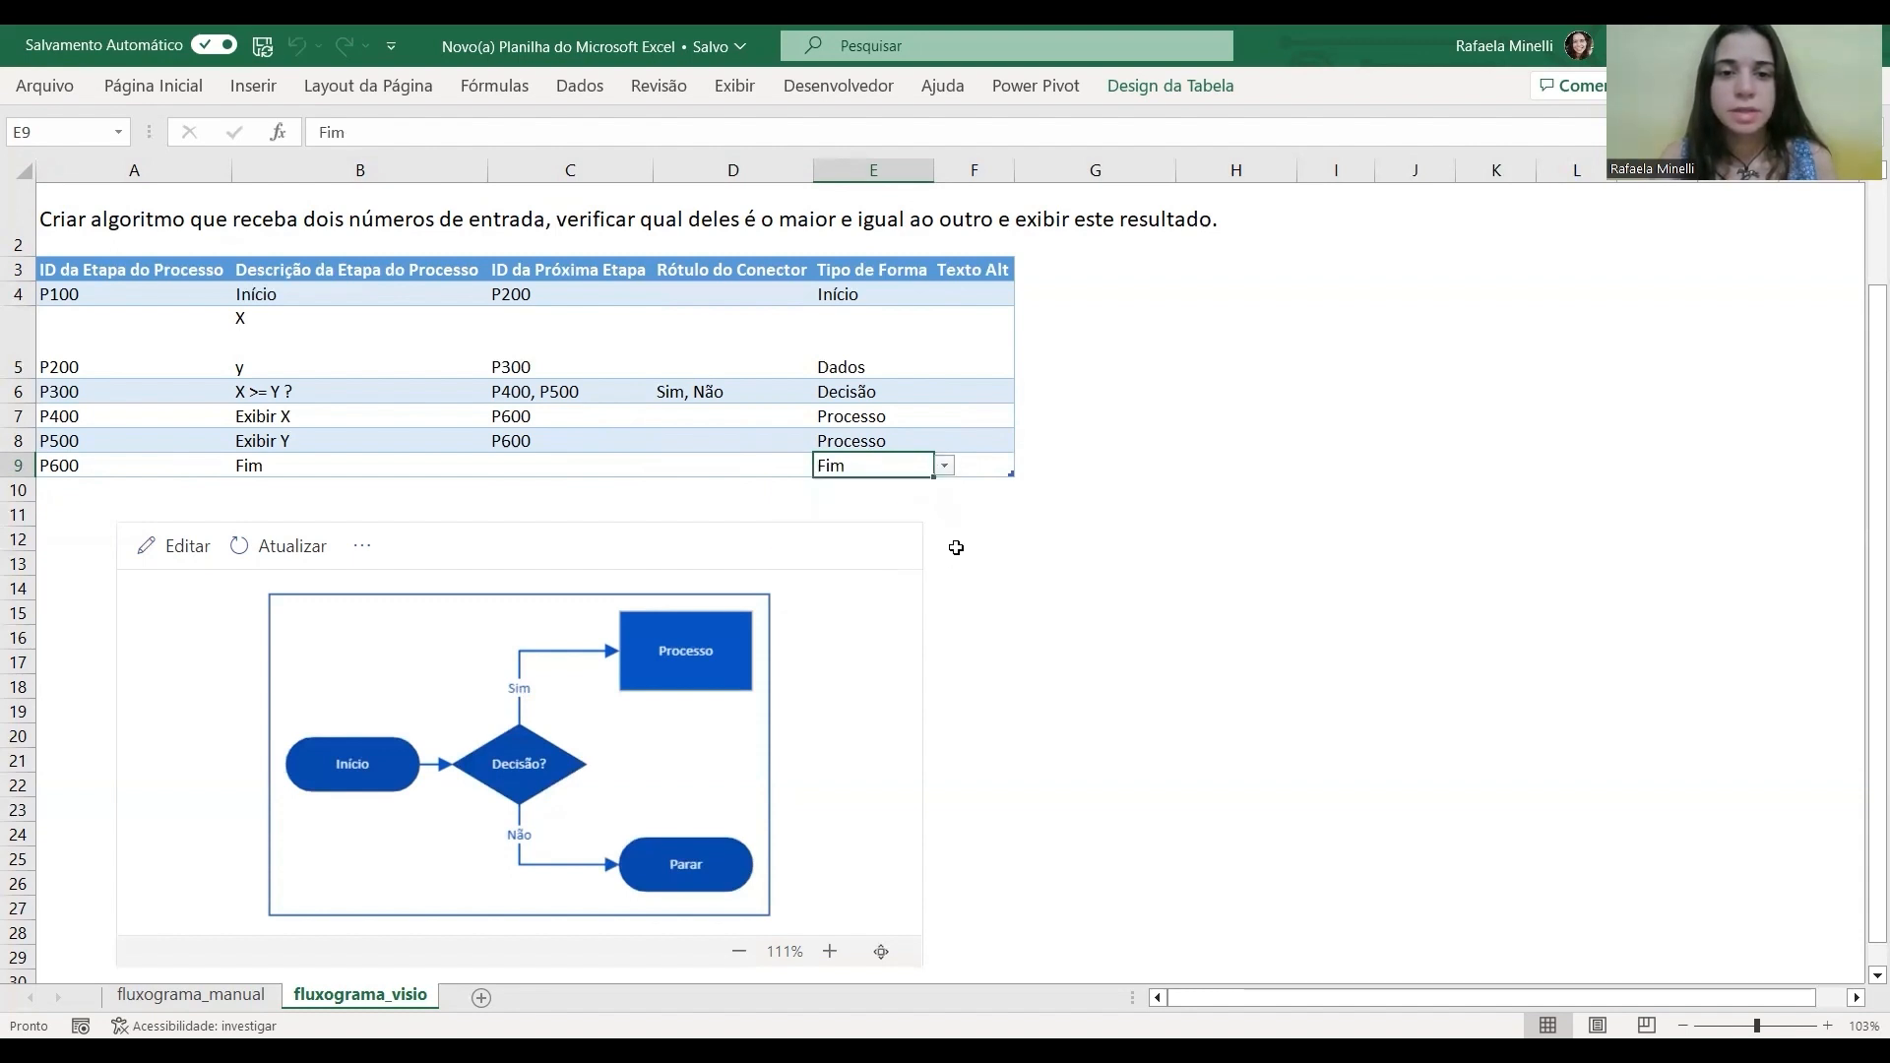
Refresh the Visio diagram from the edited table and enlarge its frame over the data table.
left_click(988, 536)
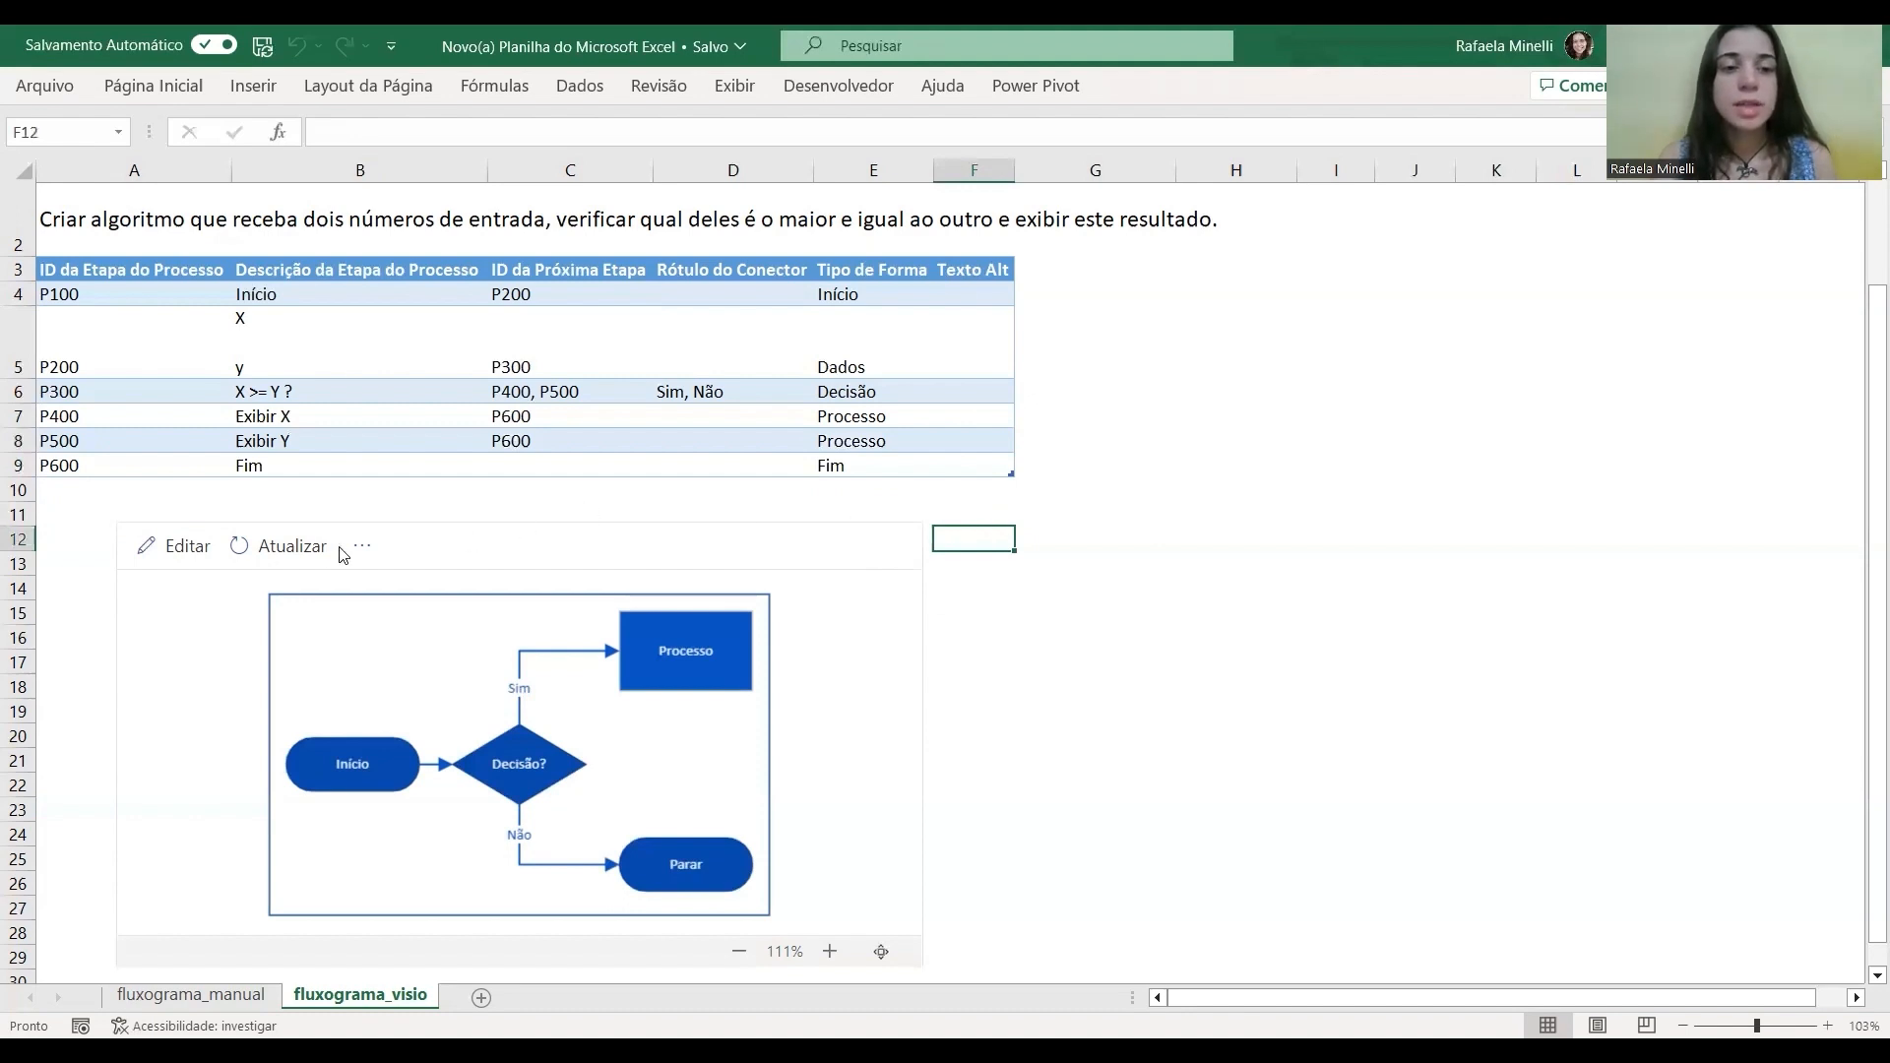
left_click(283, 547)
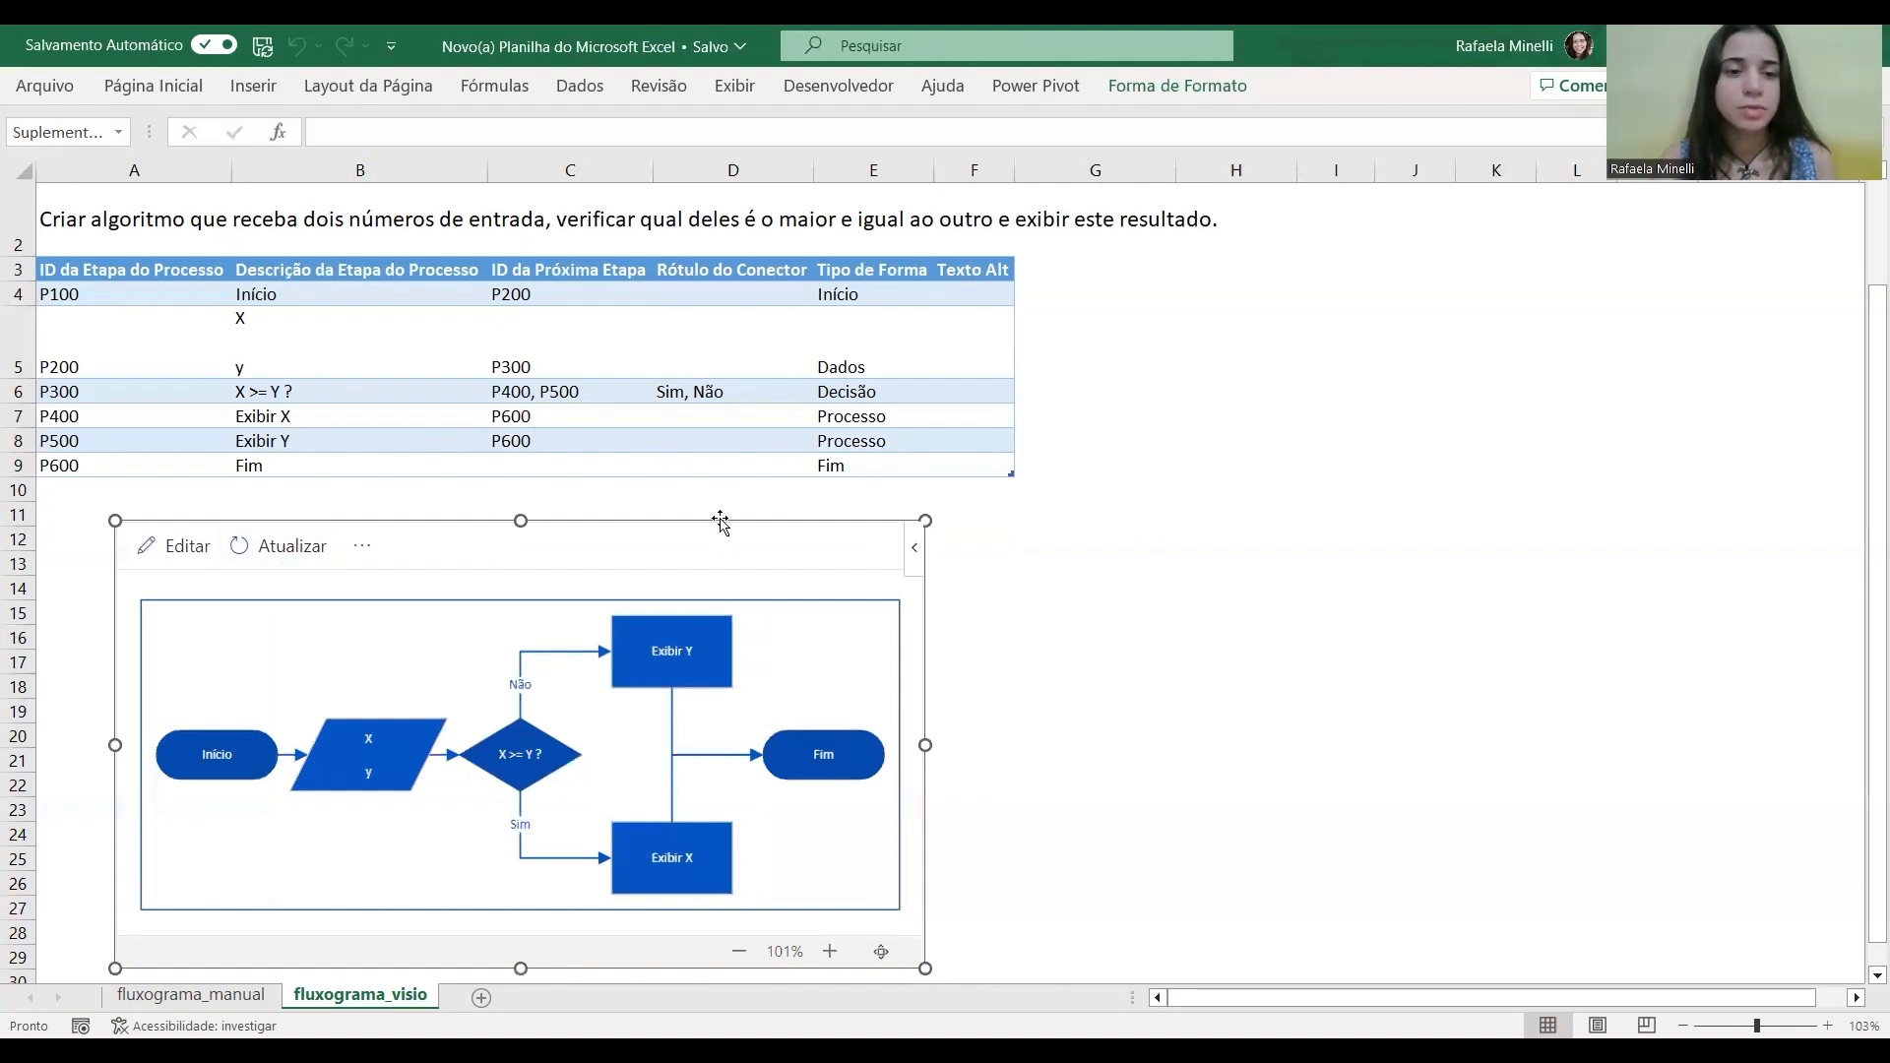
left_click_drag(722, 521, 1034, 402)
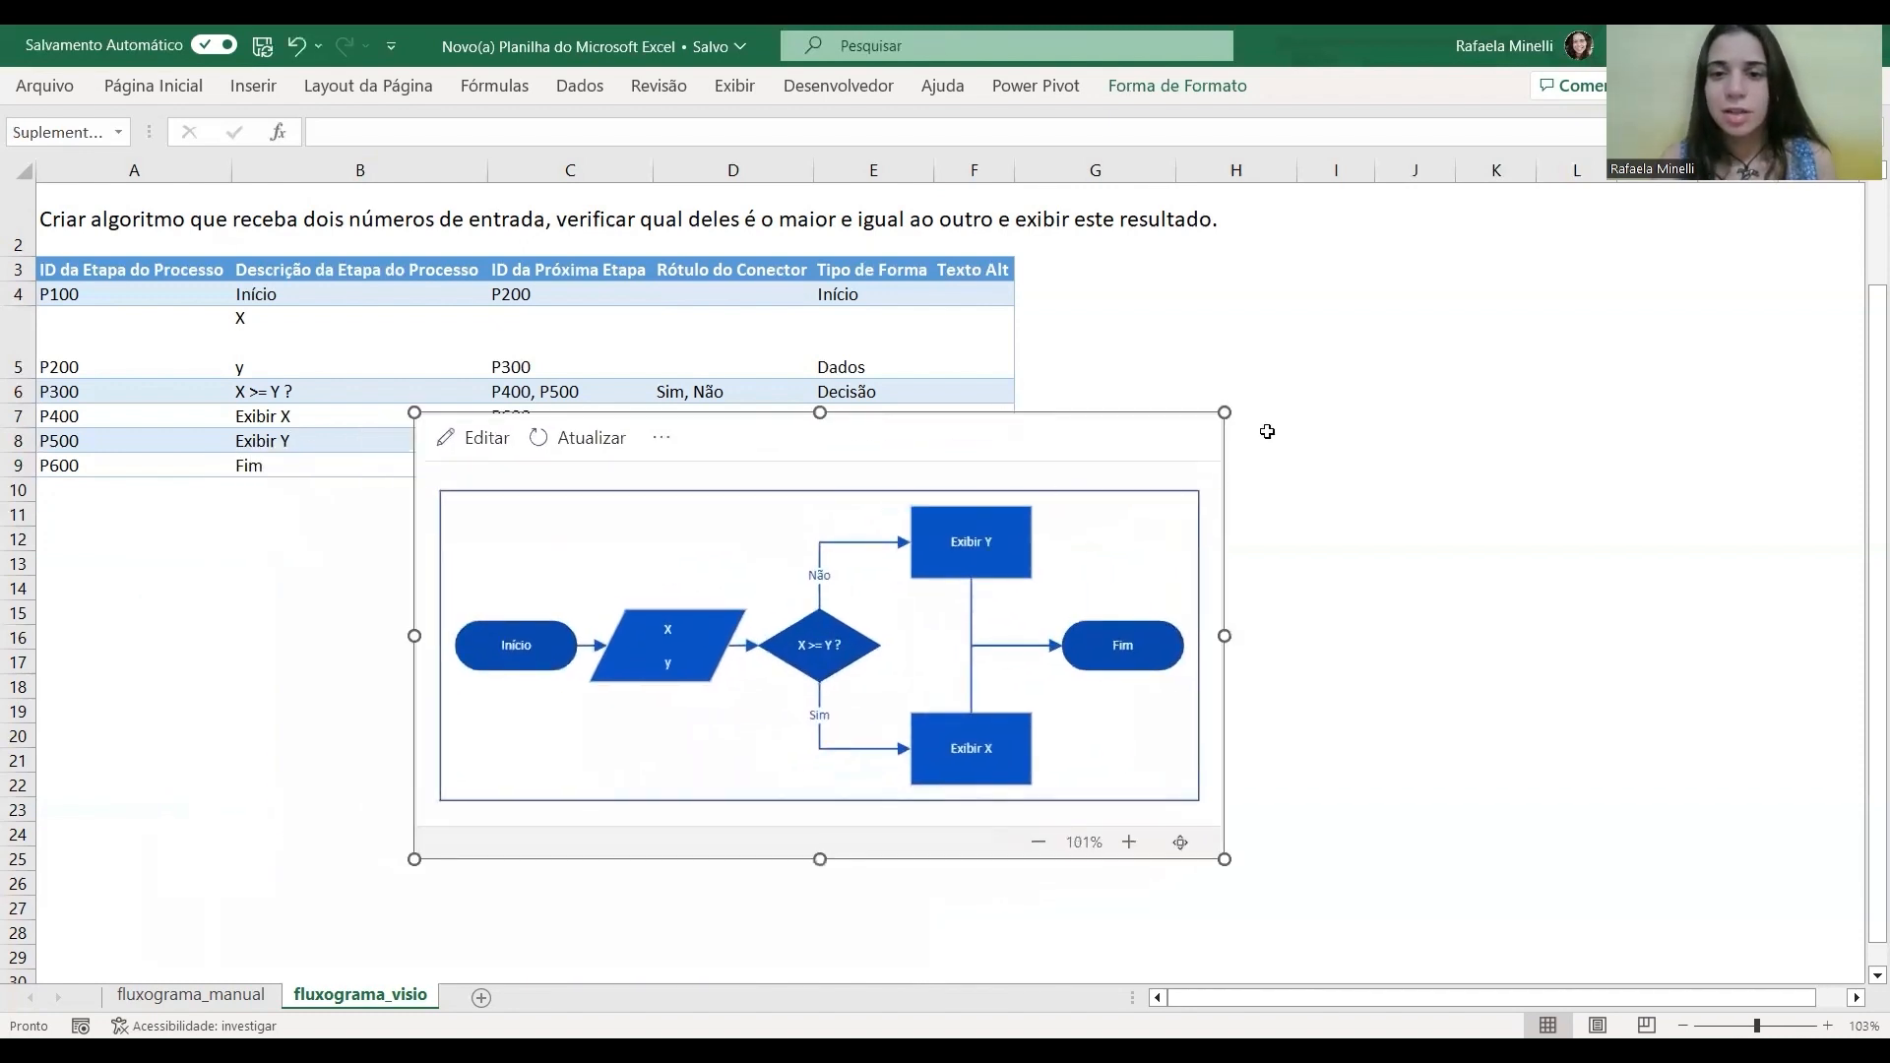
left_click_drag(1225, 413, 1450, 236)
left_click_drag(414, 236, 241, 215)
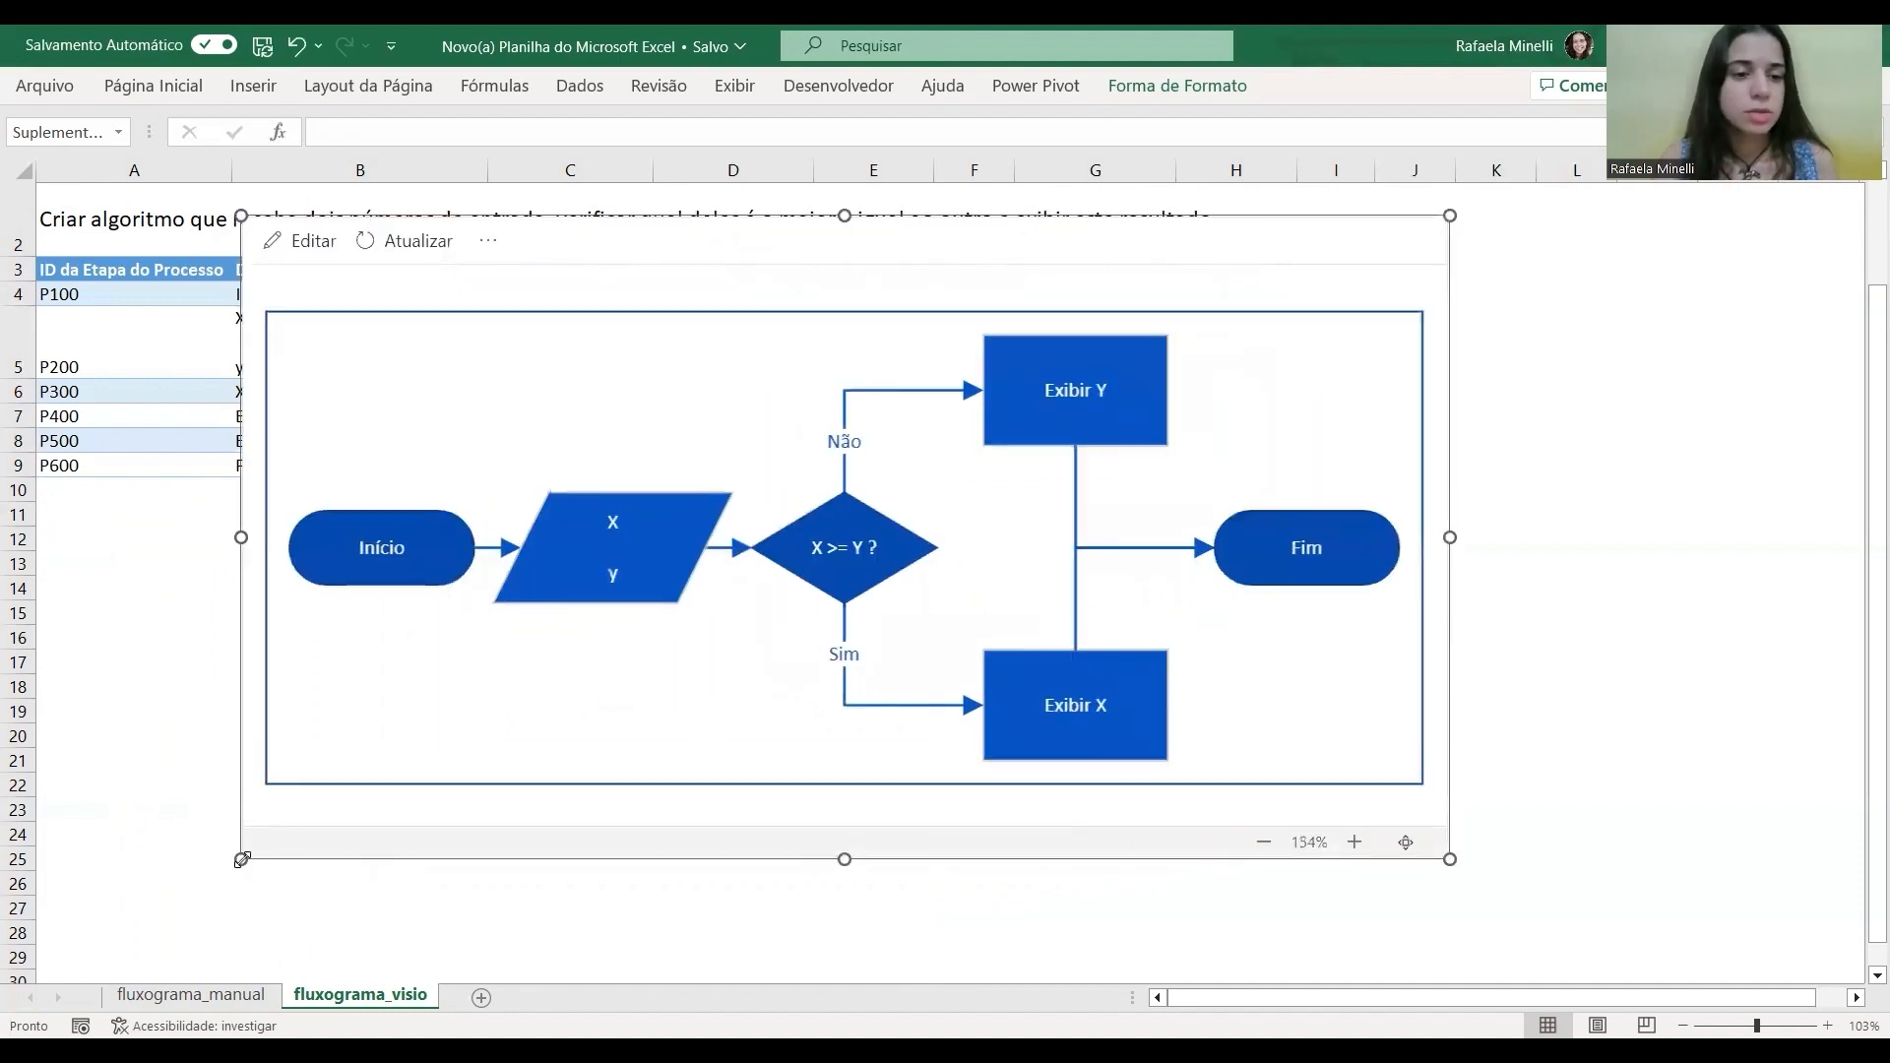
left_click_drag(241, 858, 165, 954)
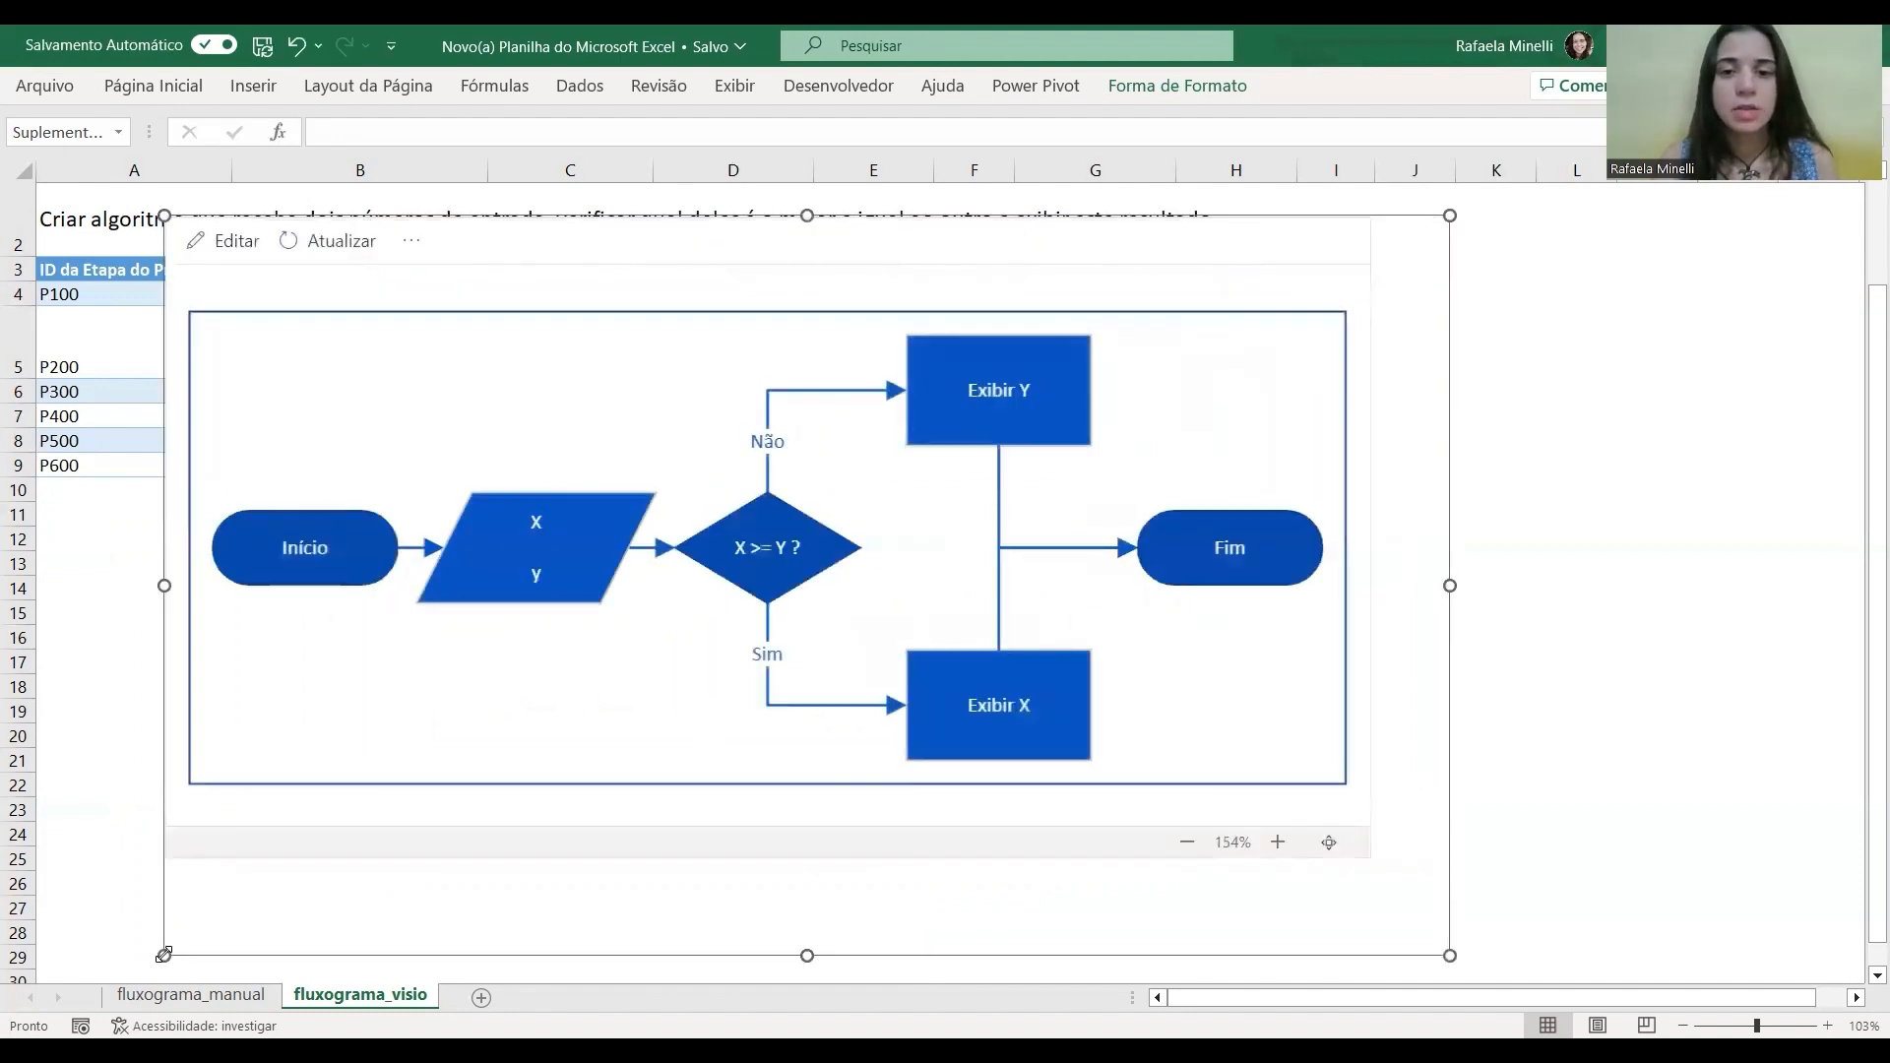